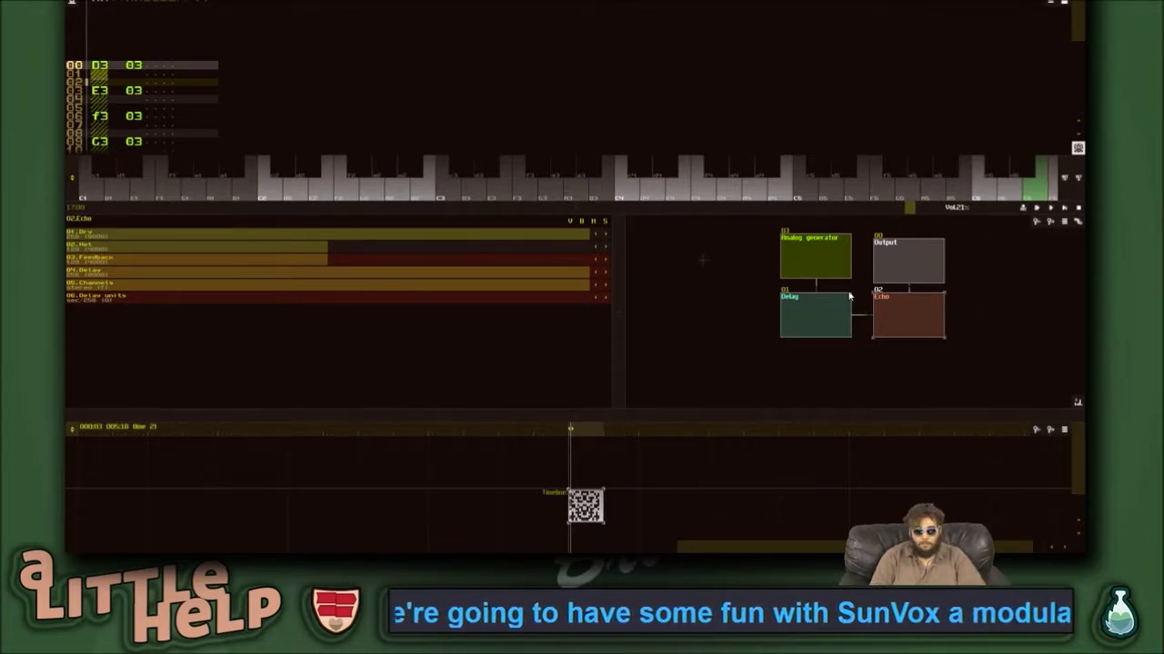
- Delete the existing pattern from the timeline
{"action": "left_click_drag", "start_coordinate": [698, 314], "coordinate": [688, 316]}
{"action": "mouse_move", "coordinate": [695, 270]}
{"action": "left_mouse_down"}
{"action": "mouse_move", "coordinate": [689, 314]}
{"action": "mouse_move", "coordinate": [711, 278]}
{"action": "left_mouse_up"}
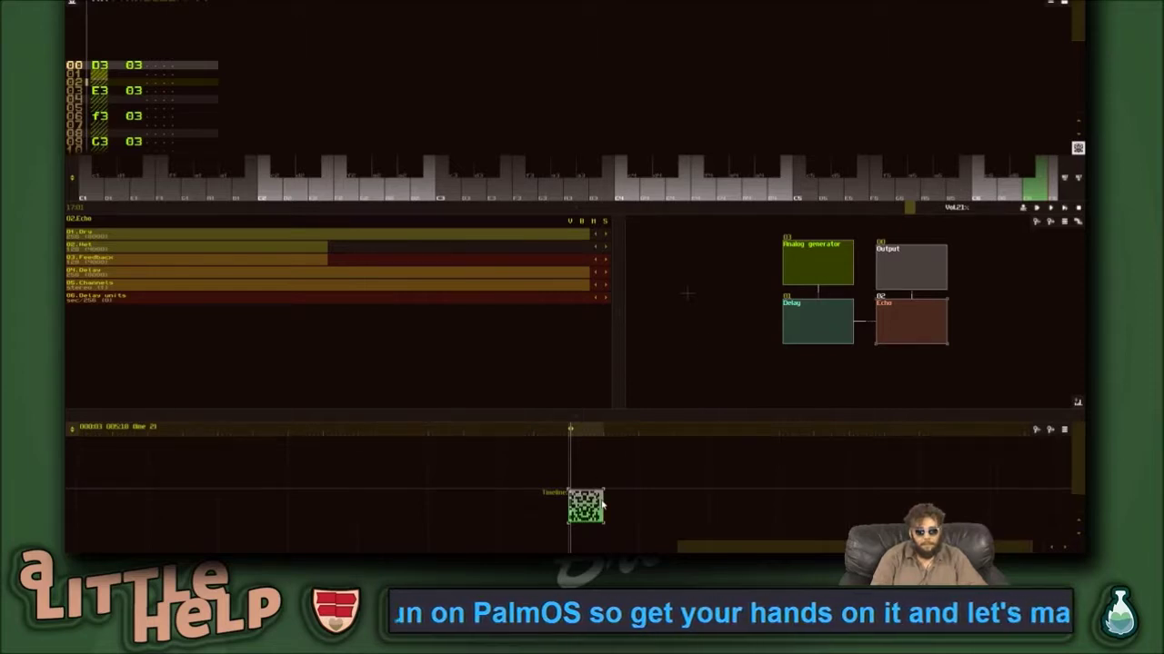
{"action": "key", "text": "Delete"}
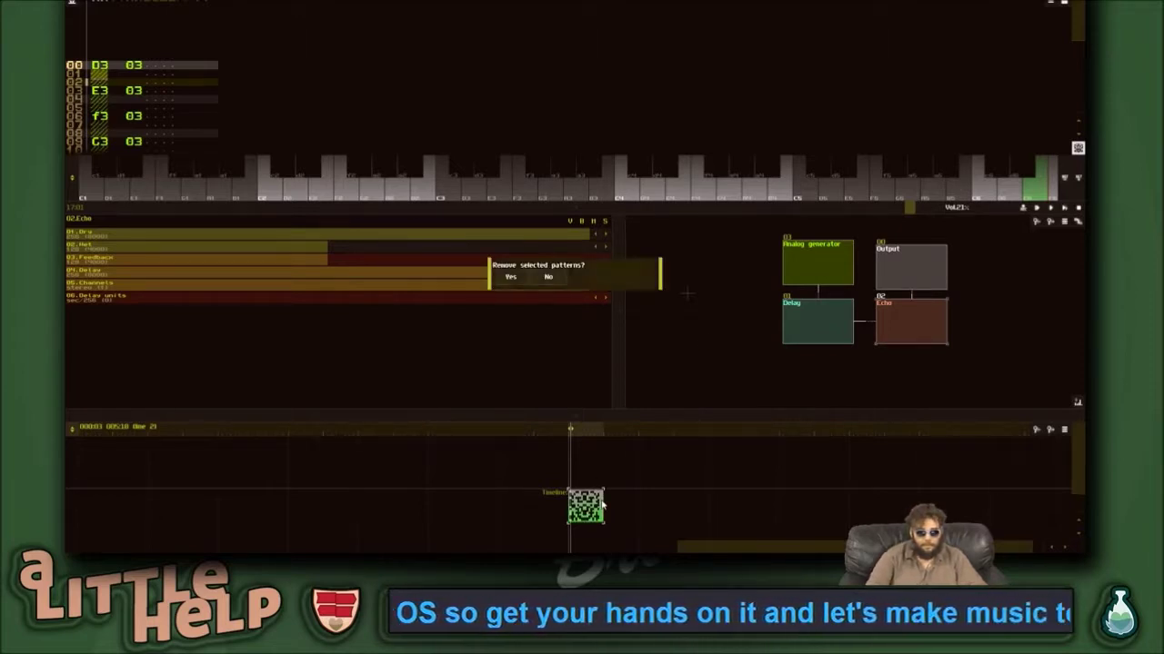
{"action": "left_click", "coordinate": [511, 277]}
{"action": "left_click", "coordinate": [731, 362]}
{"action": "double_click", "coordinate": [773, 265]}
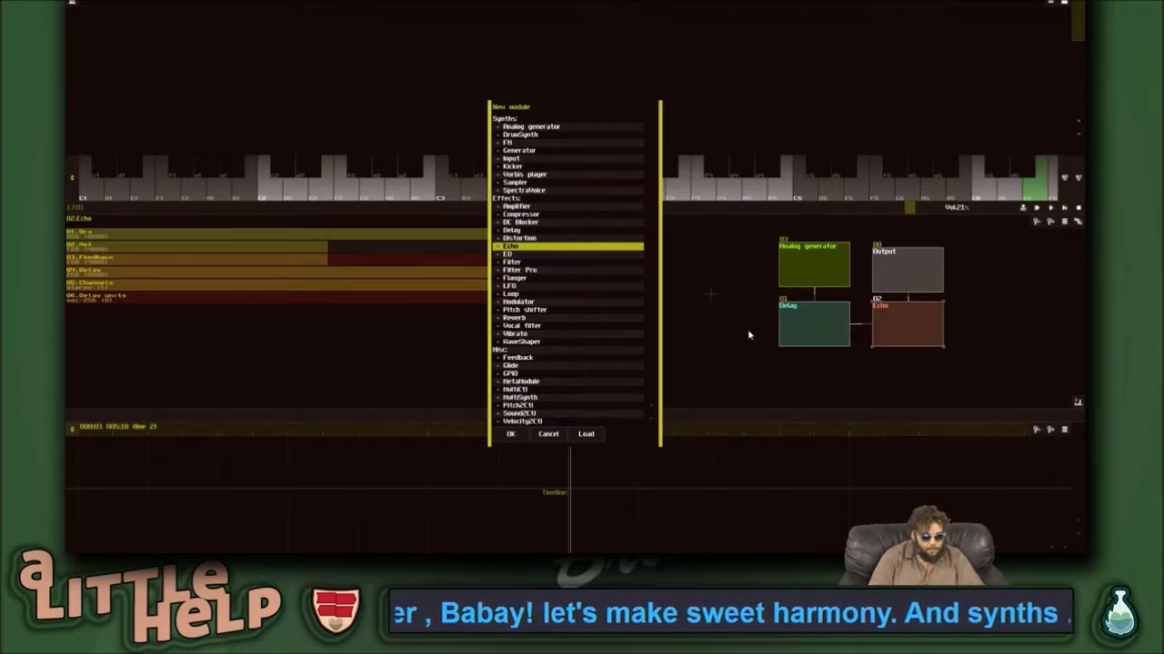
{"action": "left_click", "coordinate": [548, 433]}
{"action": "left_click_drag", "start_coordinate": [721, 274], "coordinate": [718, 263]}
- Delete the Analog generator module from the module routing view
{"action": "left_click", "coordinate": [774, 275]}
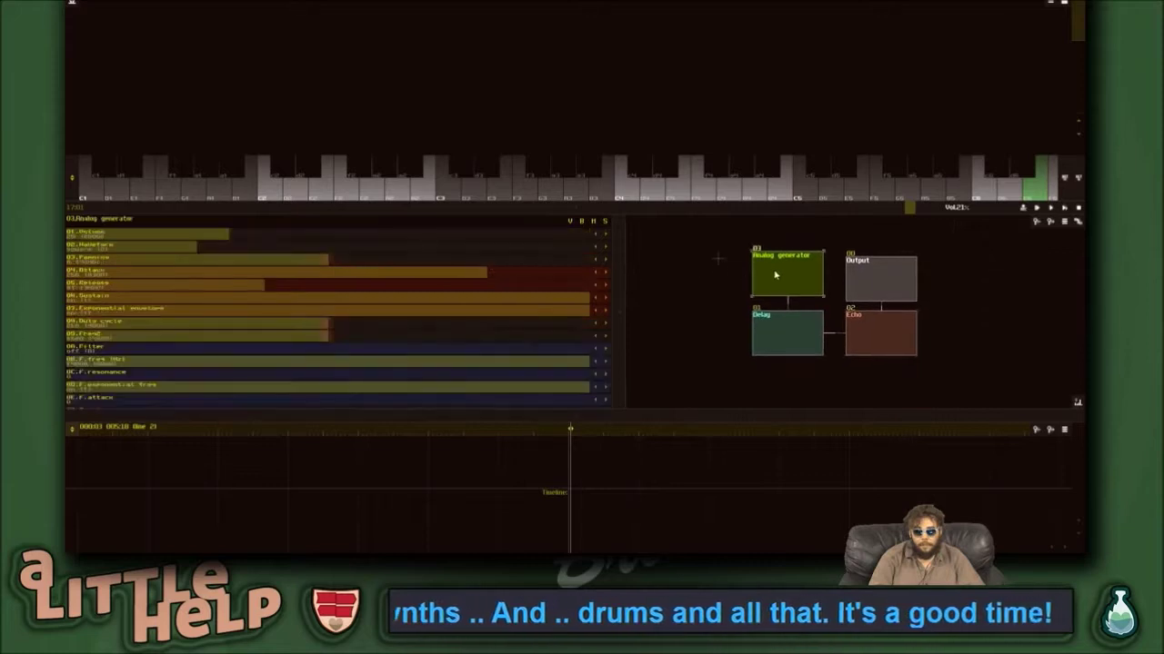
{"action": "left_click", "coordinate": [789, 330]}
{"action": "left_click", "coordinate": [900, 346]}
{"action": "left_click", "coordinate": [779, 283]}
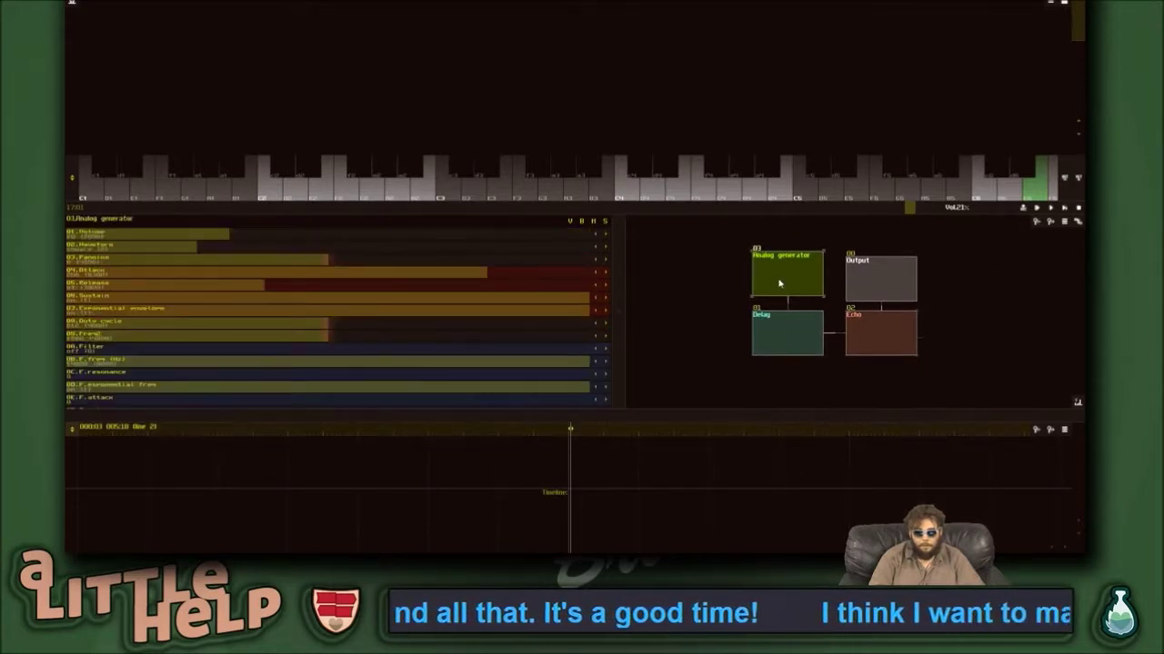
{"action": "key", "text": "Delete"}
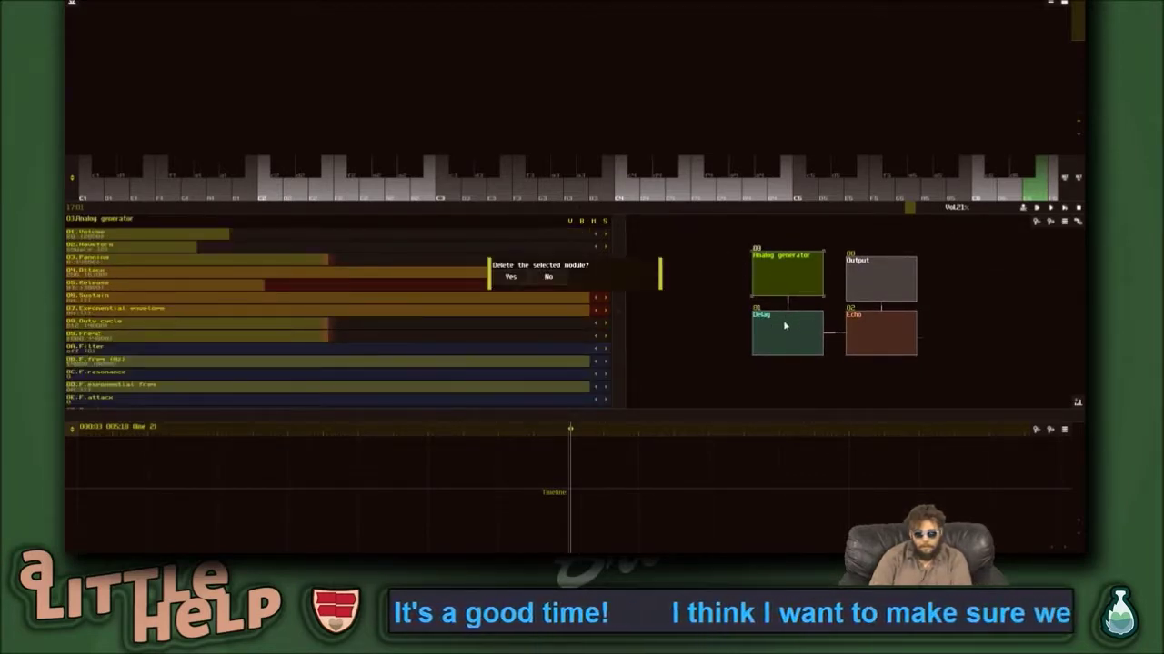
{"action": "left_click", "coordinate": [509, 277]}
- Delete the Echo and Delay modules so only the Output module is left in the routing view
{"action": "left_click", "coordinate": [859, 334]}
{"action": "key", "text": "Delete"}
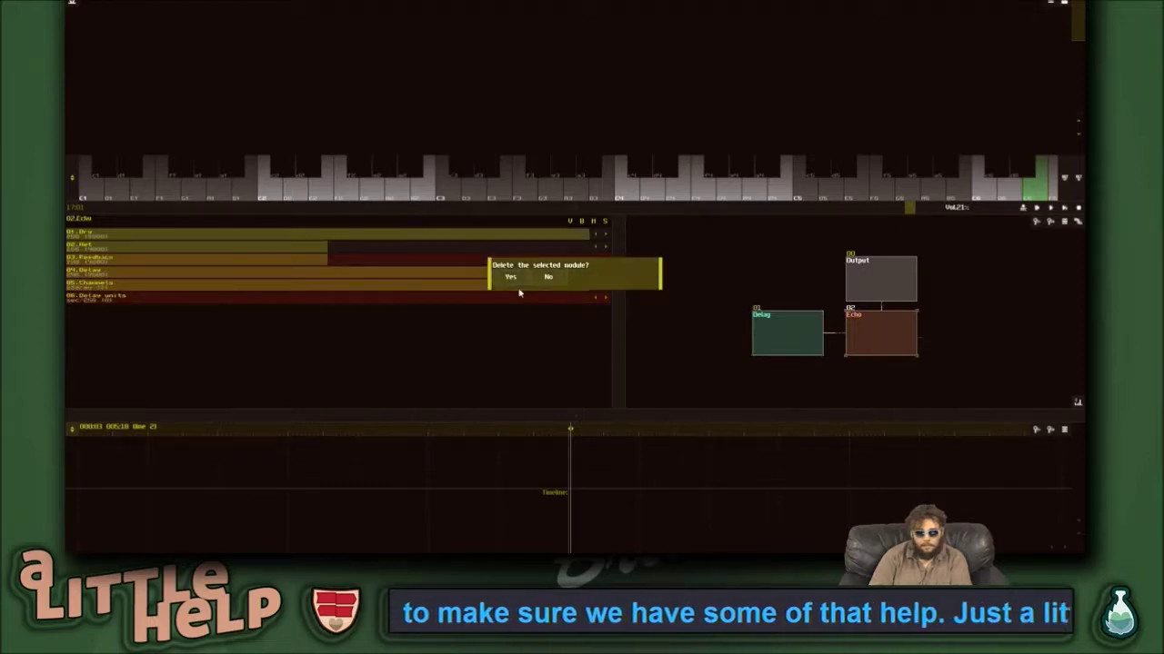
{"action": "left_click", "coordinate": [515, 282]}
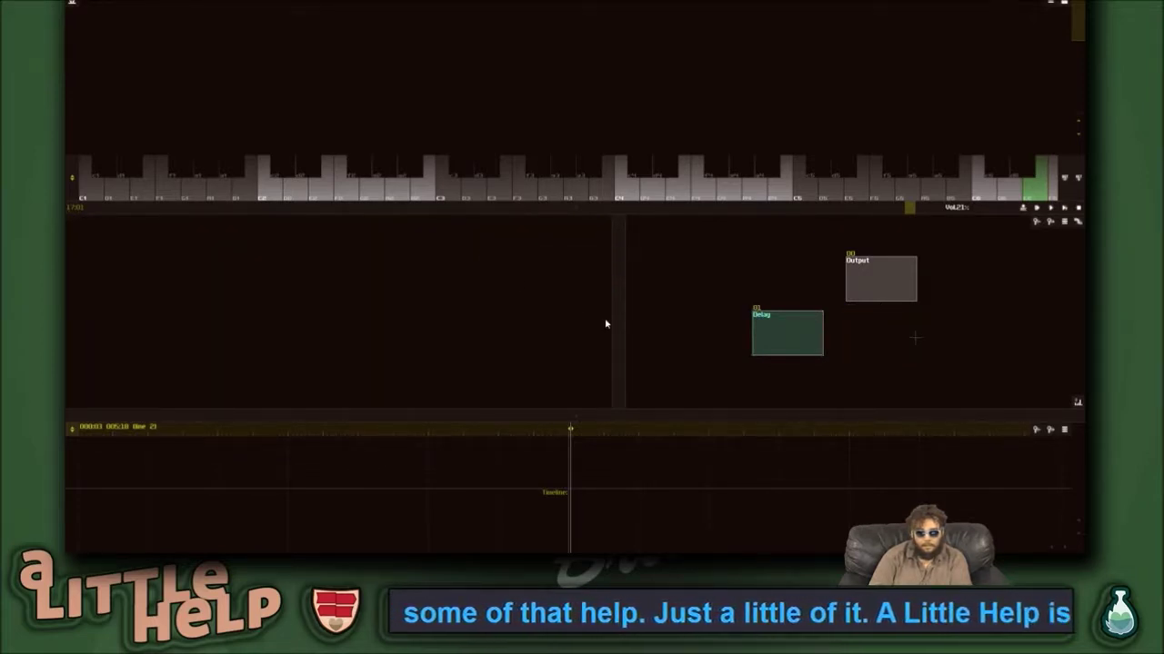
{"action": "left_click", "coordinate": [802, 334]}
{"action": "key", "text": "Delete"}
{"action": "key", "text": "Return"}
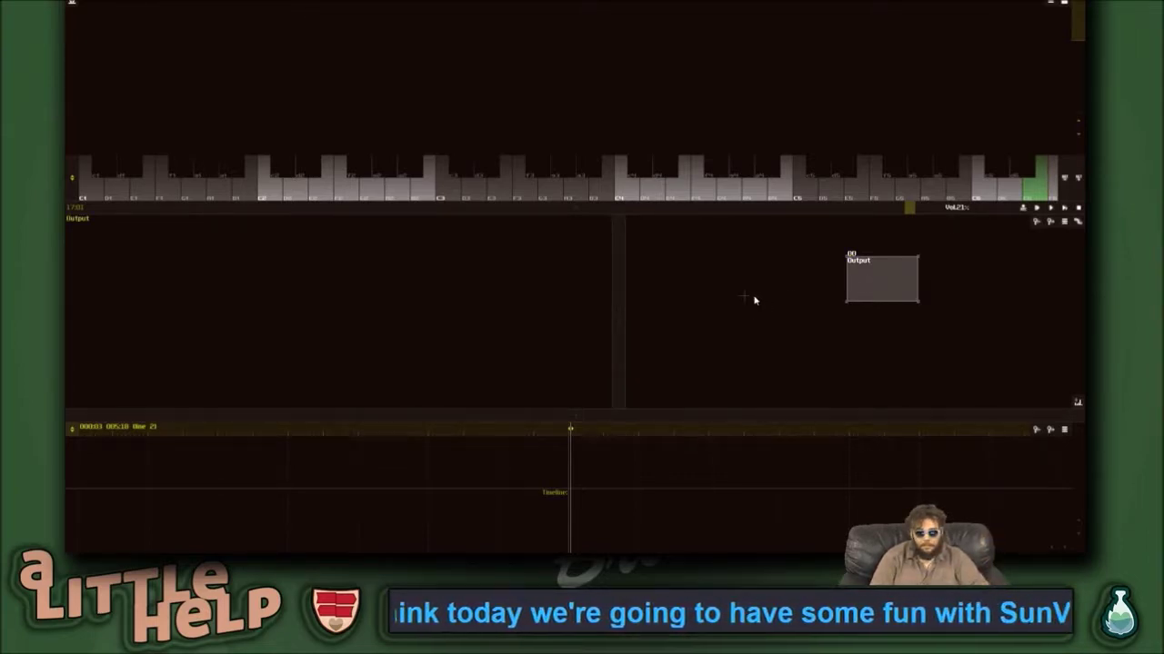
- Raise the global volume to 50 and widen the module routing view slightly
{"action": "left_click_drag", "start_coordinate": [921, 210], "coordinate": [936, 213]}
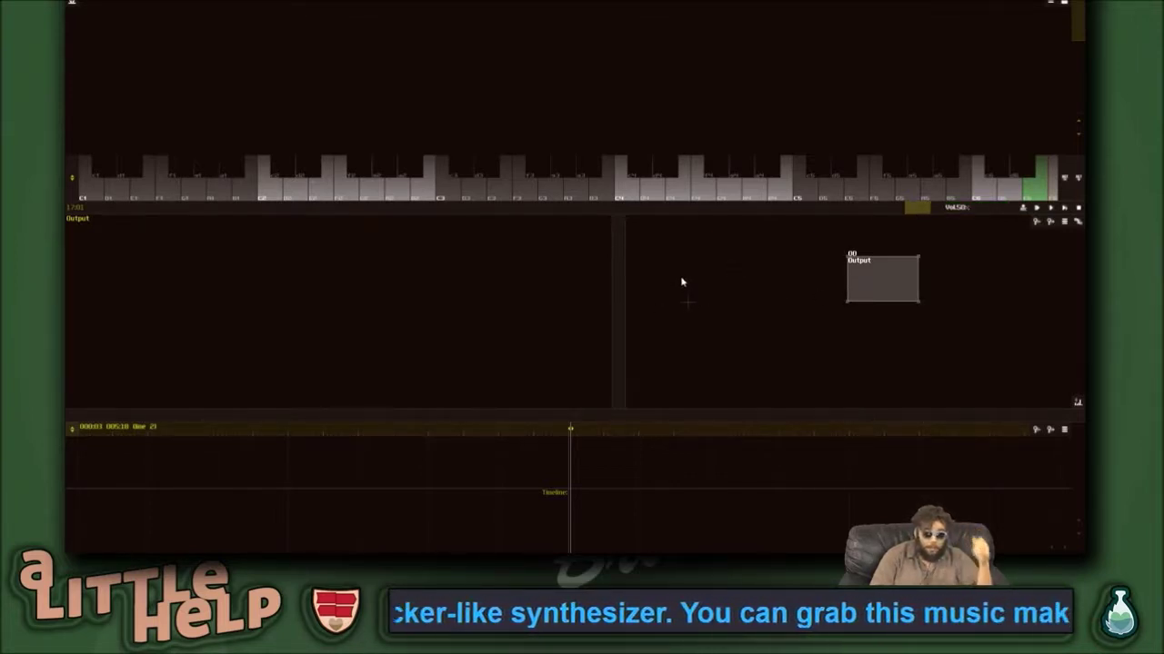
{"action": "left_click_drag", "start_coordinate": [613, 328], "coordinate": [582, 334]}
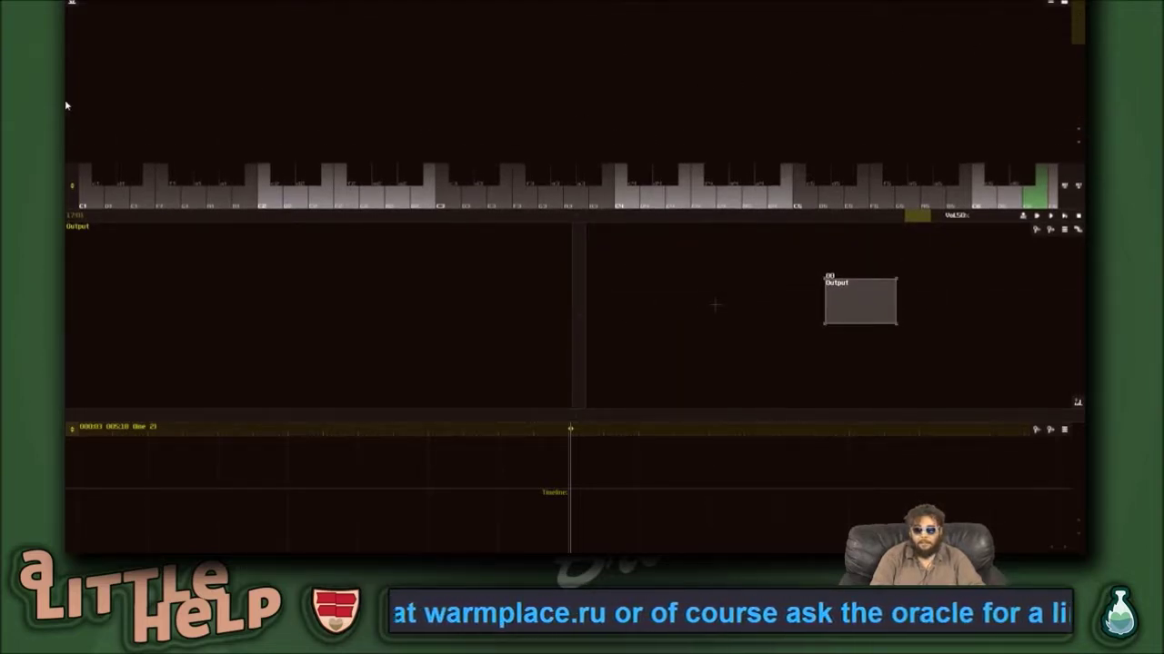
- Reset the starting template in the main preferences
{"action": "left_click", "coordinate": [71, 6]}
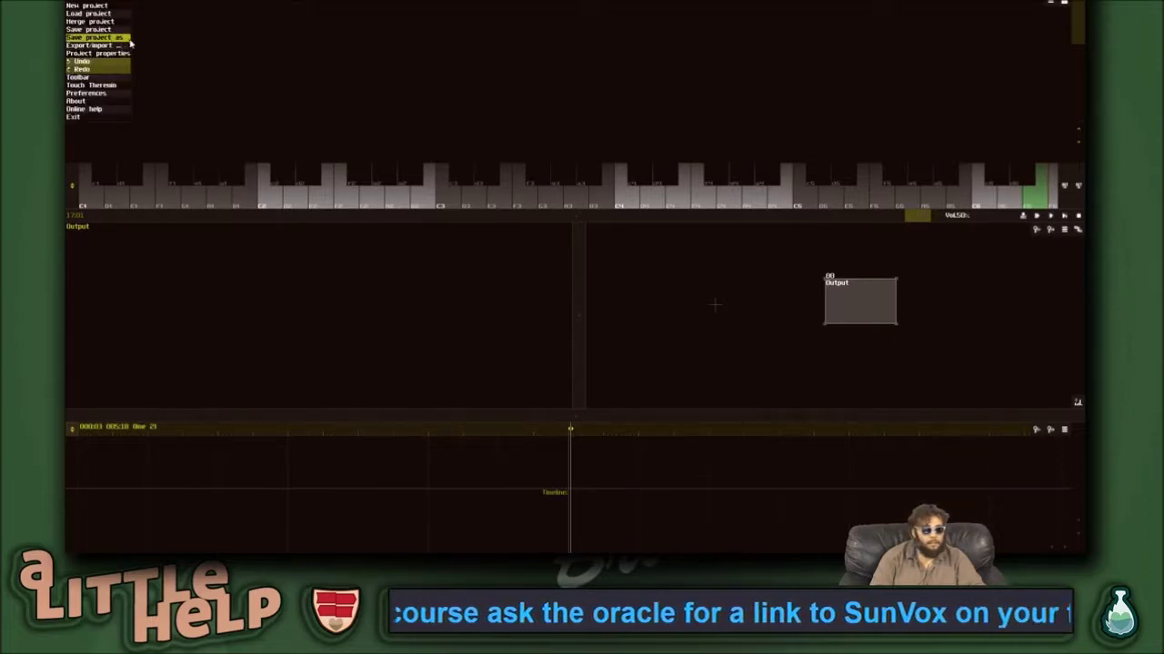
{"action": "left_click", "coordinate": [108, 93]}
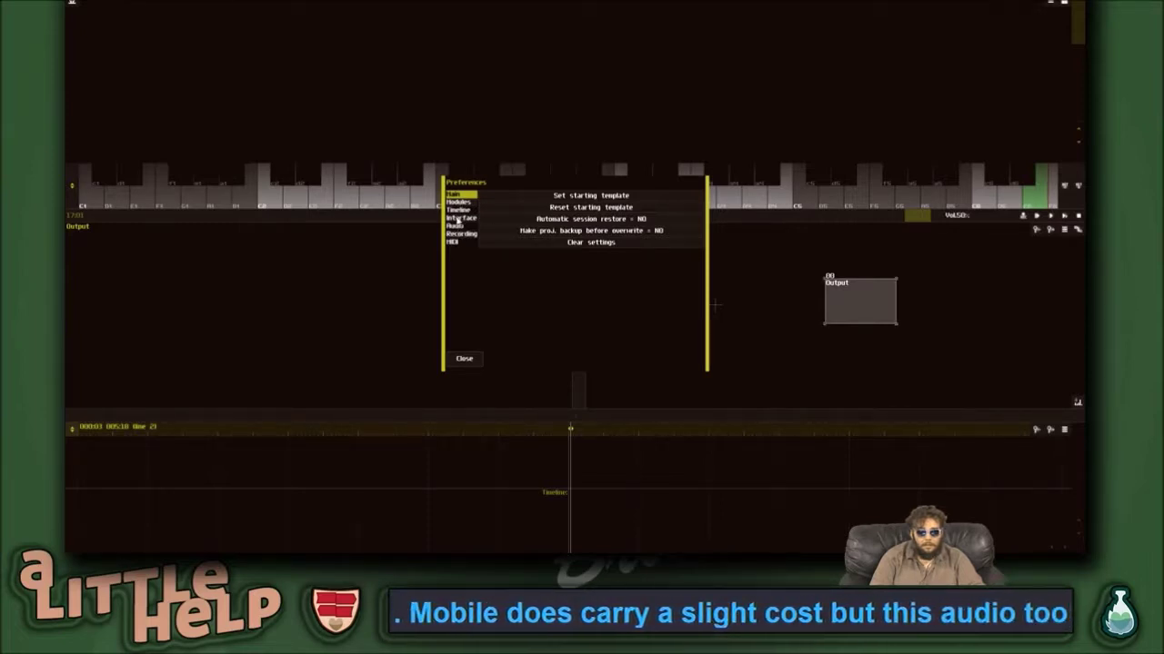
{"action": "left_click", "coordinate": [620, 210]}
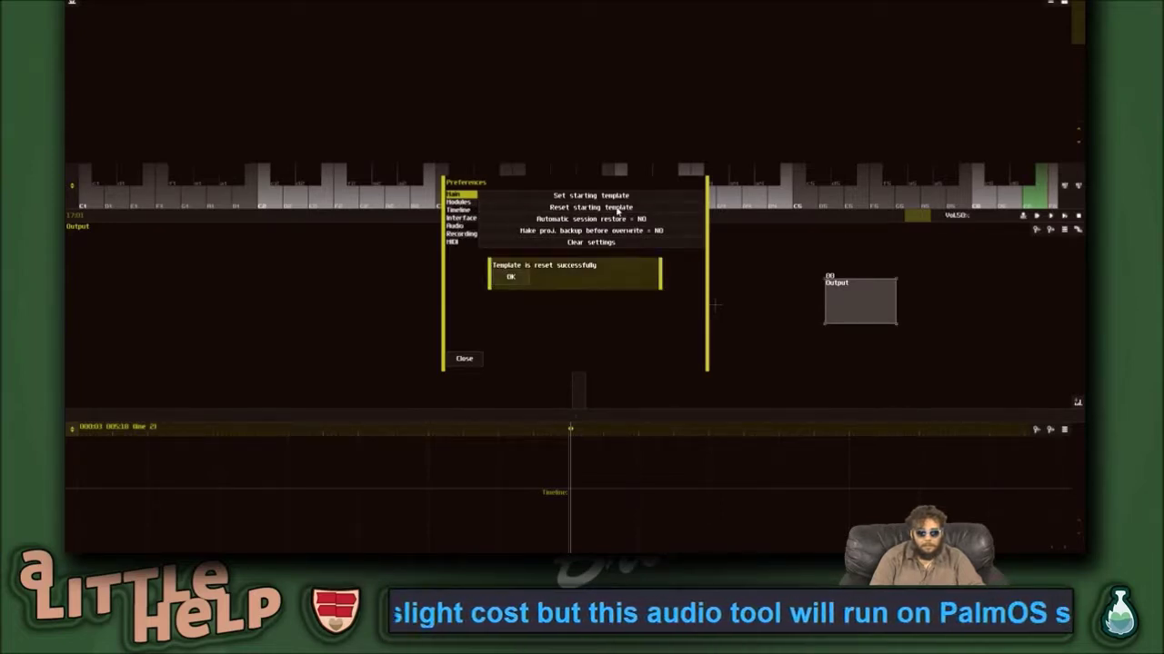
{"action": "left_click", "coordinate": [512, 277]}
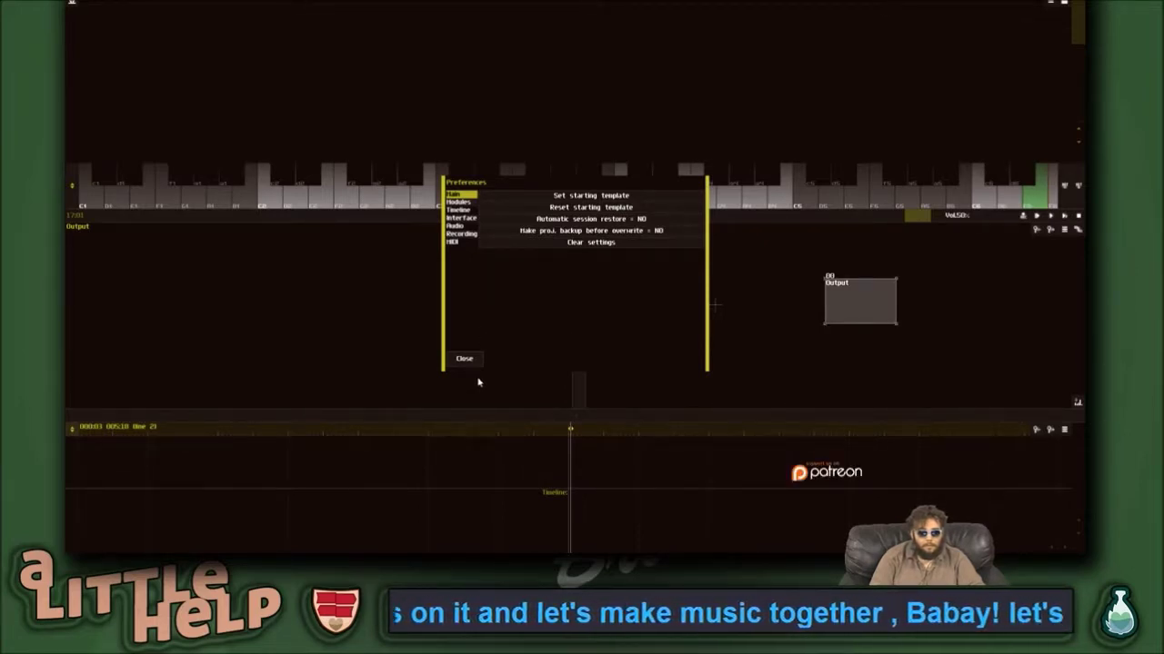
- Review the Modules, Timeline, Interface, Audio, Recording and MIDI preferences, return to the Main page and close the preferences
{"action": "left_click", "coordinate": [457, 203]}
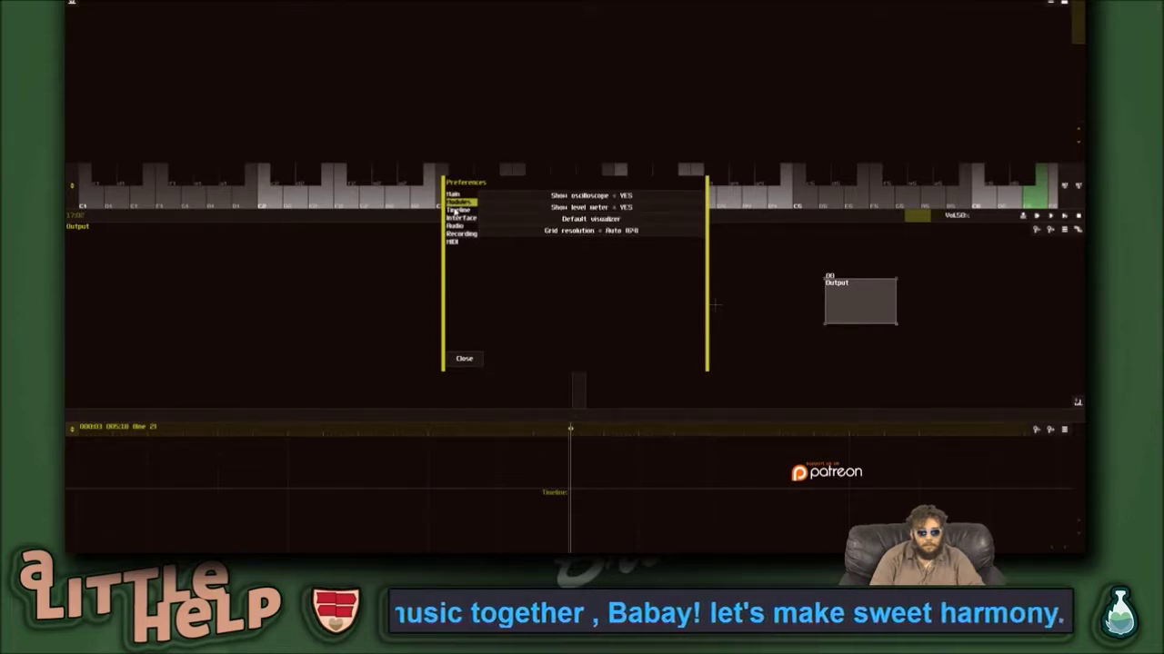
{"action": "left_click", "coordinate": [460, 210]}
{"action": "left_click", "coordinate": [463, 220]}
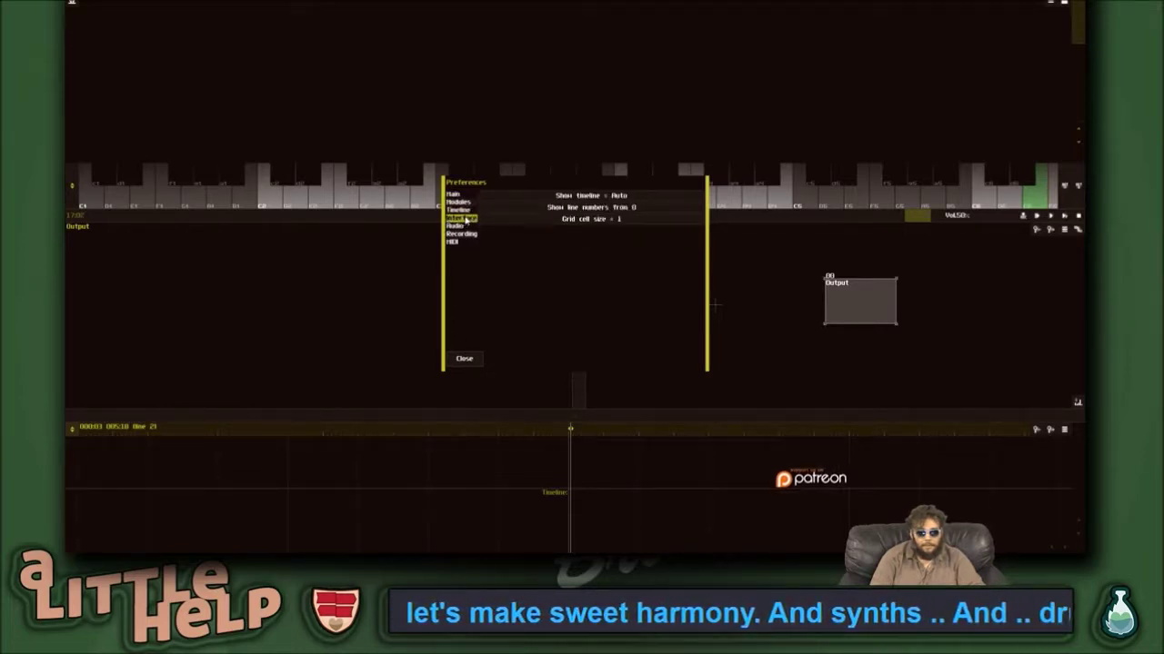
{"action": "left_click", "coordinate": [462, 225]}
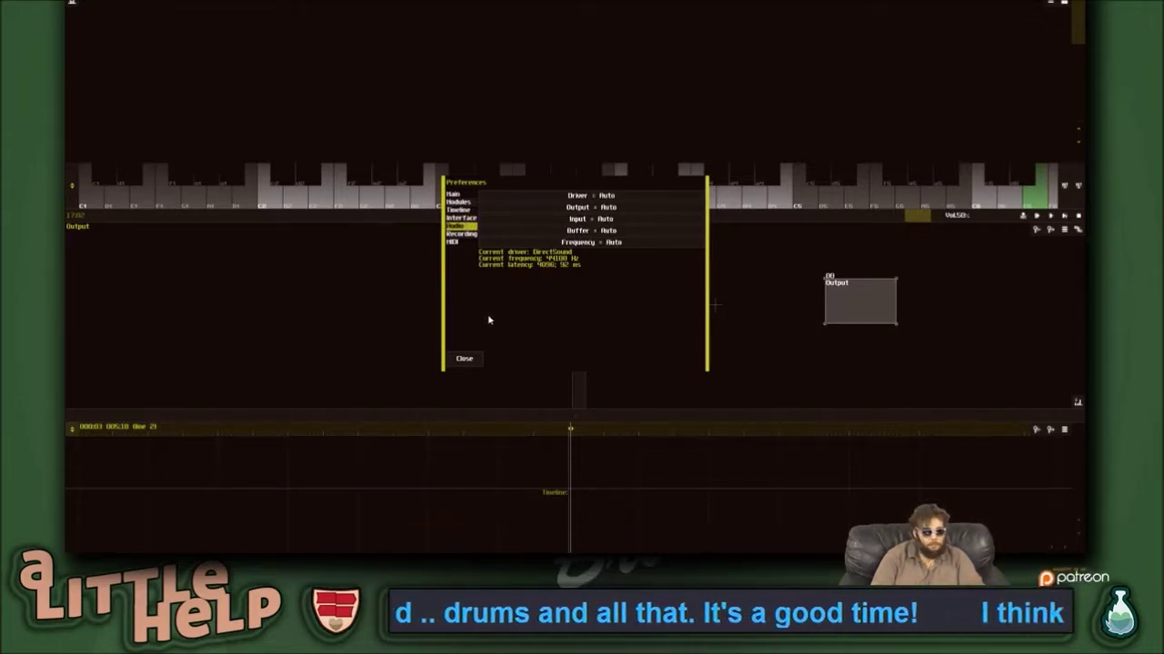
{"action": "left_click", "coordinate": [472, 234]}
{"action": "left_click", "coordinate": [466, 243]}
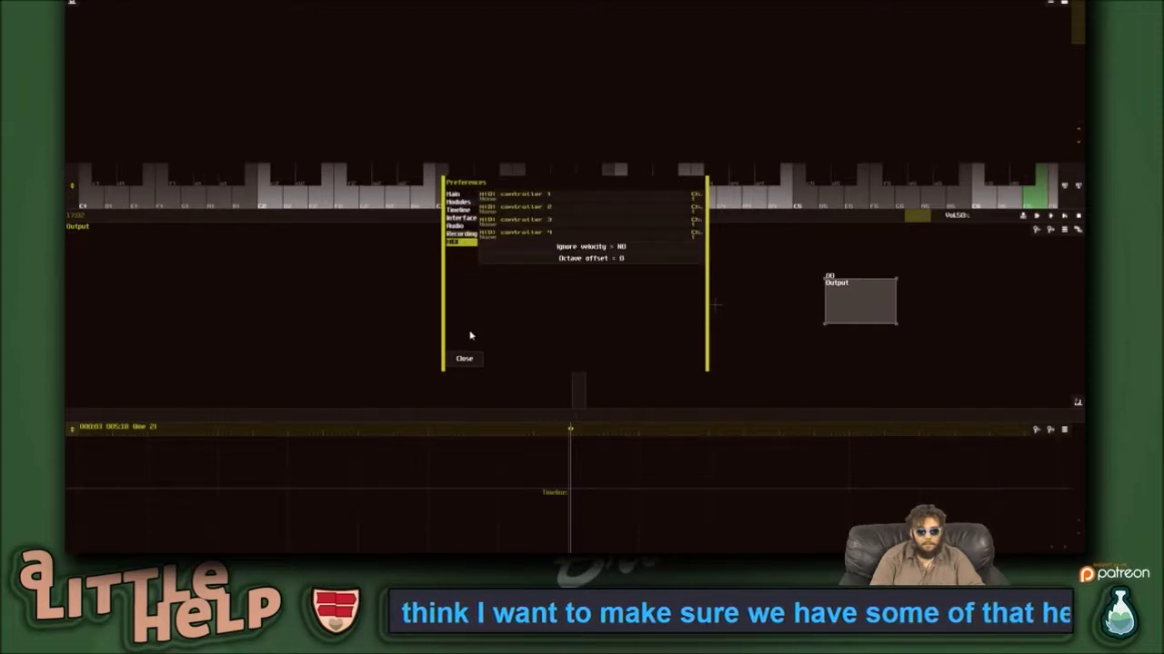
{"action": "left_click", "coordinate": [466, 196]}
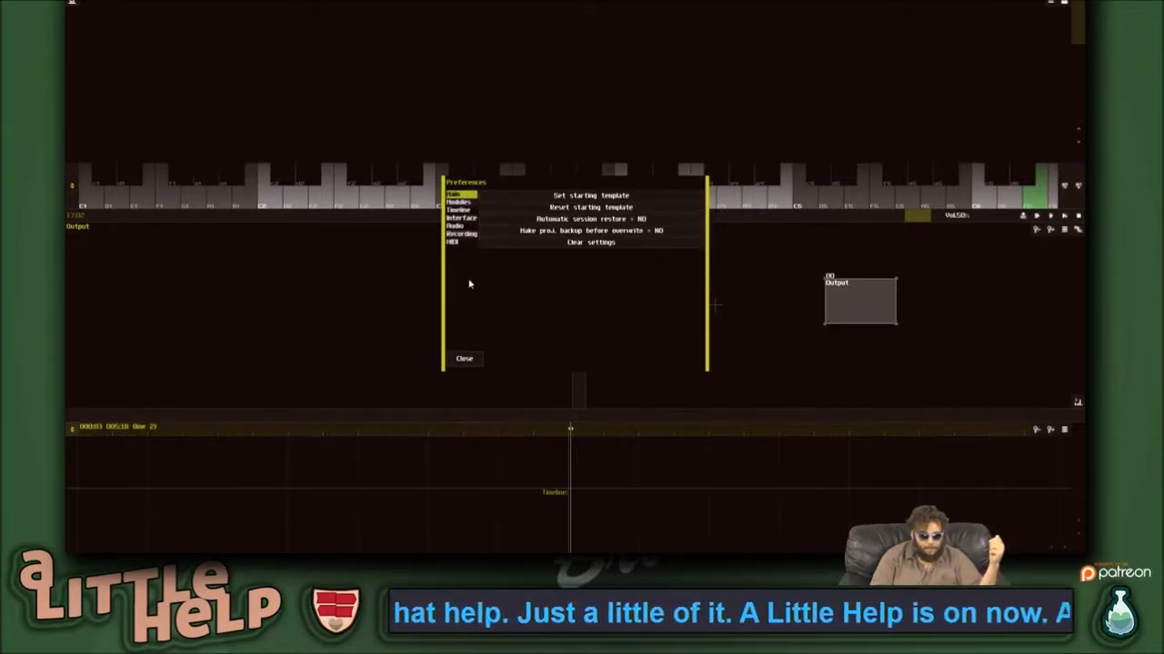
{"action": "left_click", "coordinate": [464, 359]}
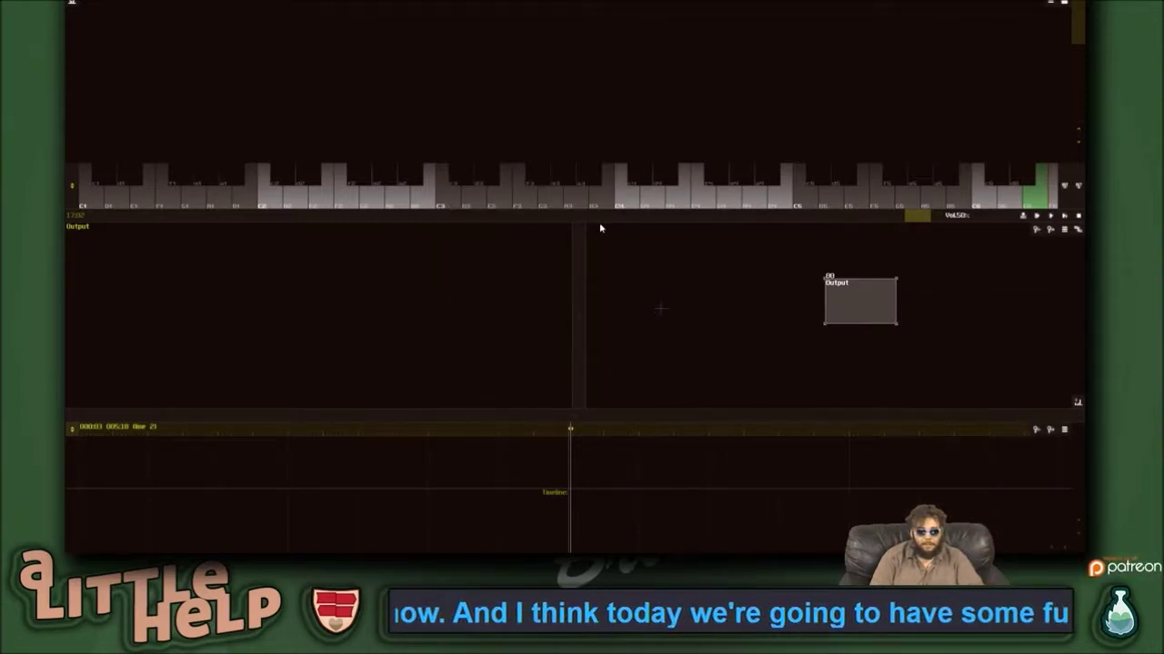
- Enlarge the pattern editor area downward and scale up the on-screen piano keys to show about three octaves
{"action": "mouse_move", "coordinate": [588, 301]}
{"action": "left_mouse_down"}
{"action": "mouse_move", "coordinate": [512, 312]}
{"action": "mouse_move", "coordinate": [582, 327]}
{"action": "mouse_move", "coordinate": [574, 300]}
{"action": "left_mouse_up"}
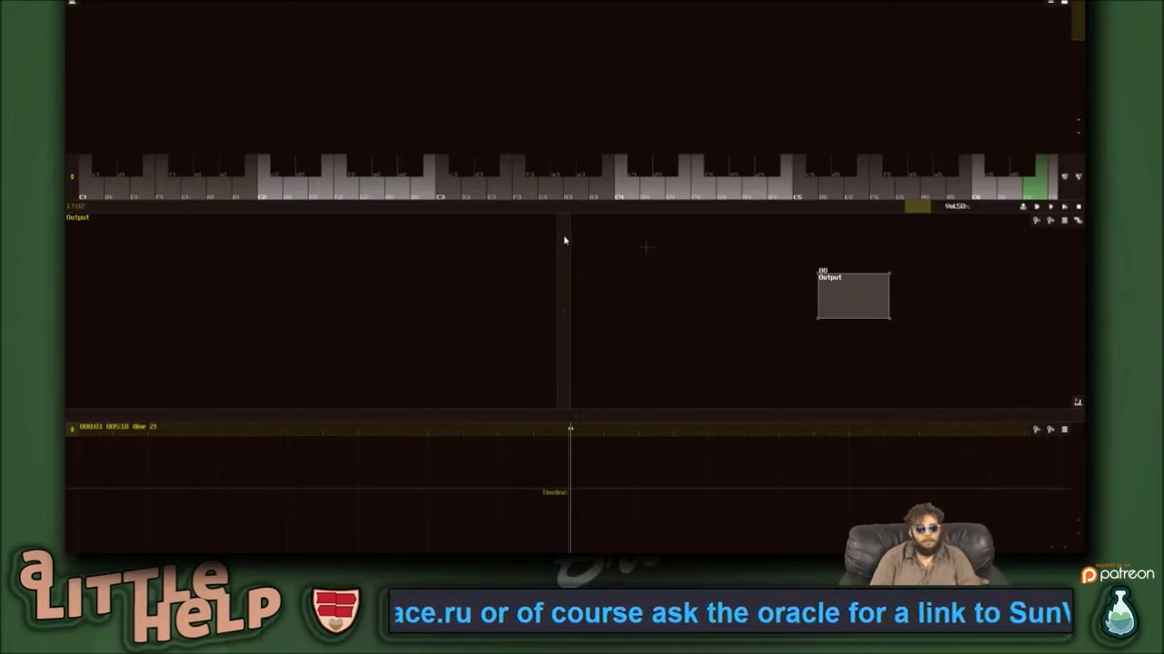
{"action": "left_click_drag", "start_coordinate": [563, 213], "coordinate": [563, 284]}
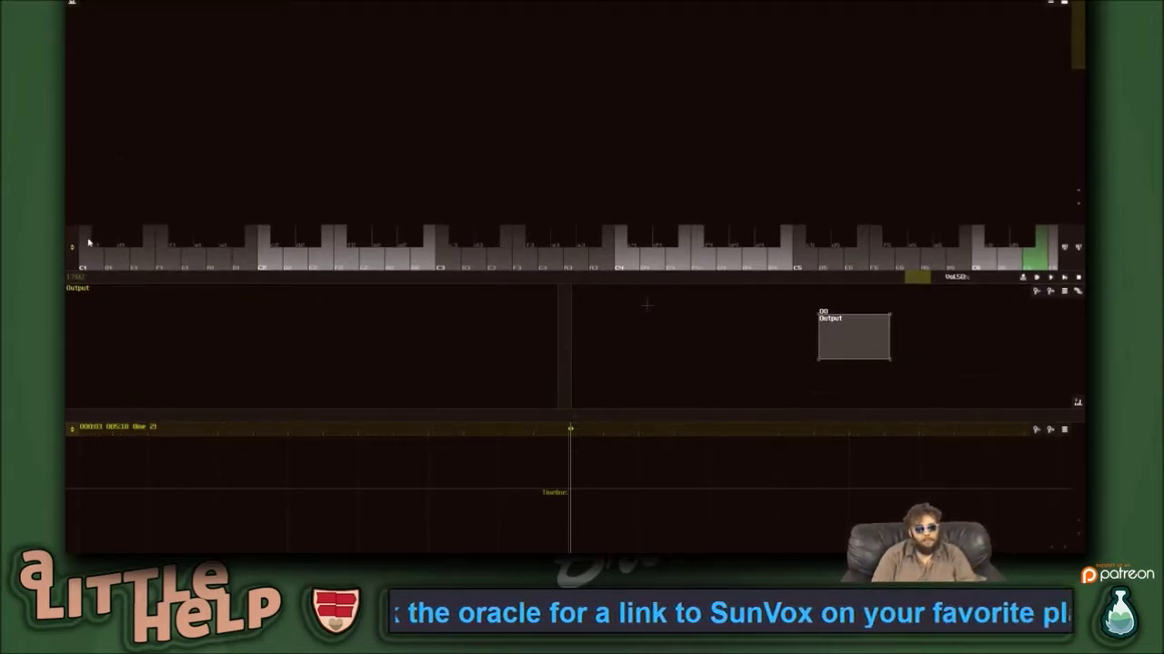
{"action": "left_click_drag", "start_coordinate": [73, 249], "coordinate": [95, 196]}
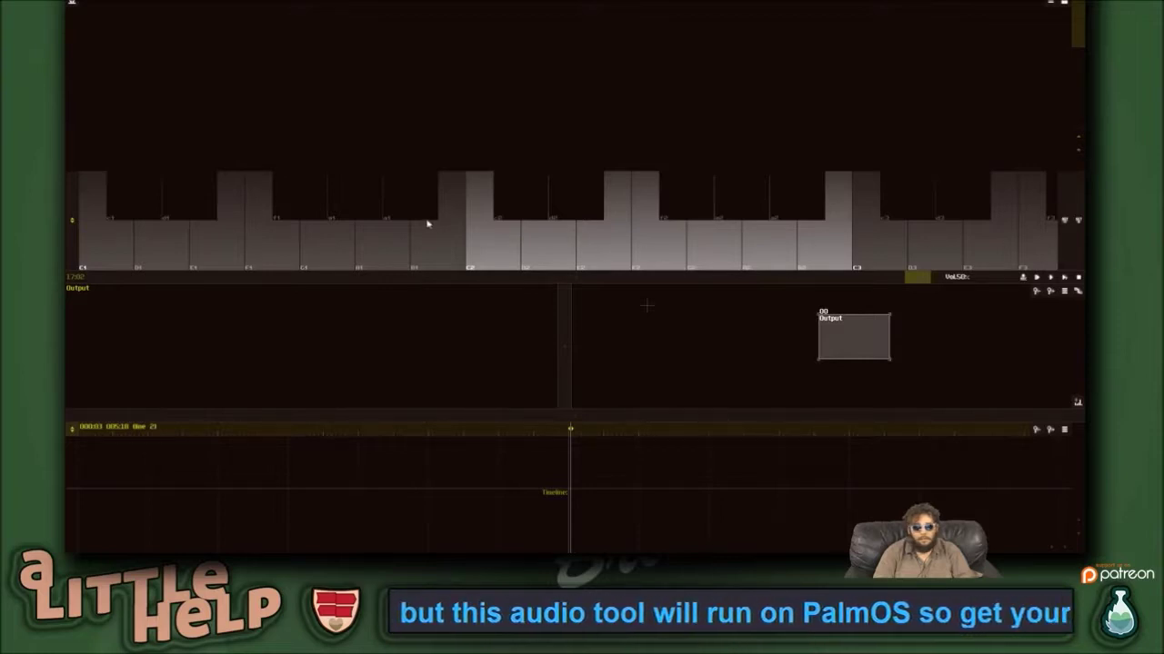
{"action": "left_click_drag", "start_coordinate": [70, 224], "coordinate": [72, 236]}
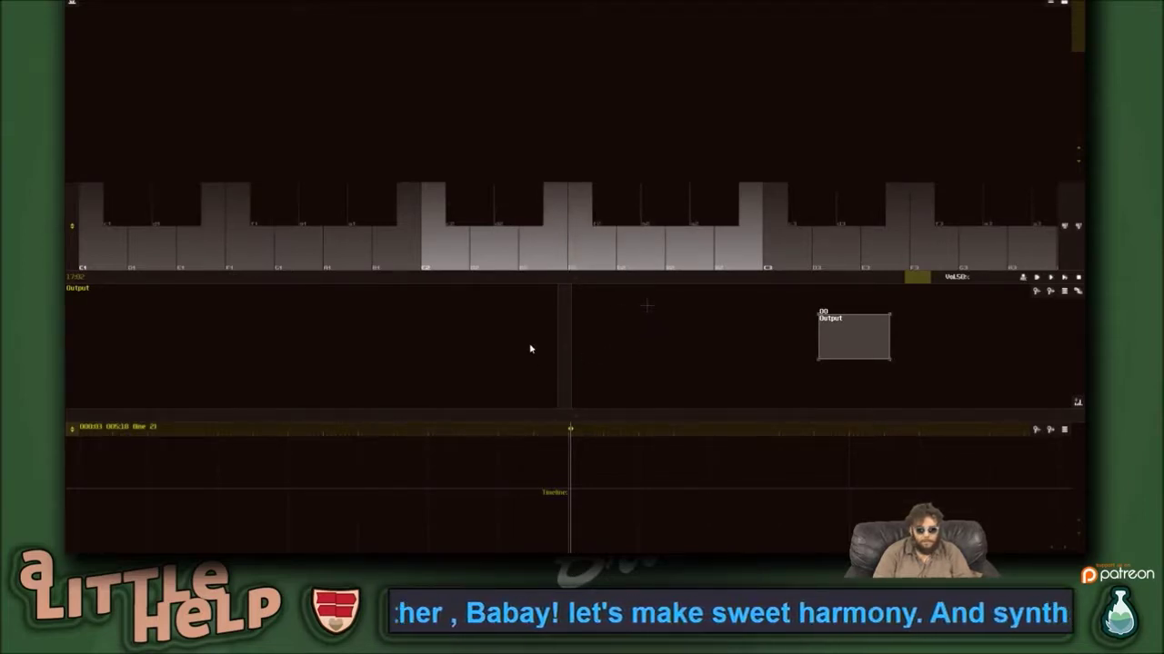
- Resize the work areas so the module routing view becomes taller and wider
{"action": "left_click_drag", "start_coordinate": [569, 420], "coordinate": [524, 419]}
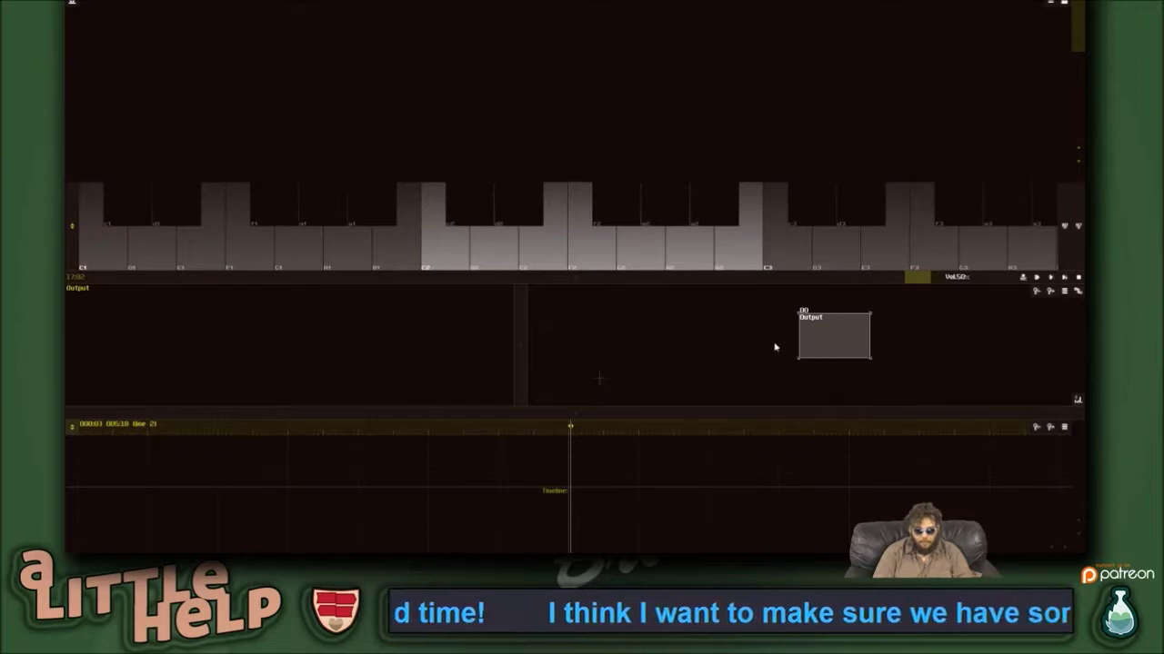
{"action": "left_click_drag", "start_coordinate": [559, 283], "coordinate": [657, 167]}
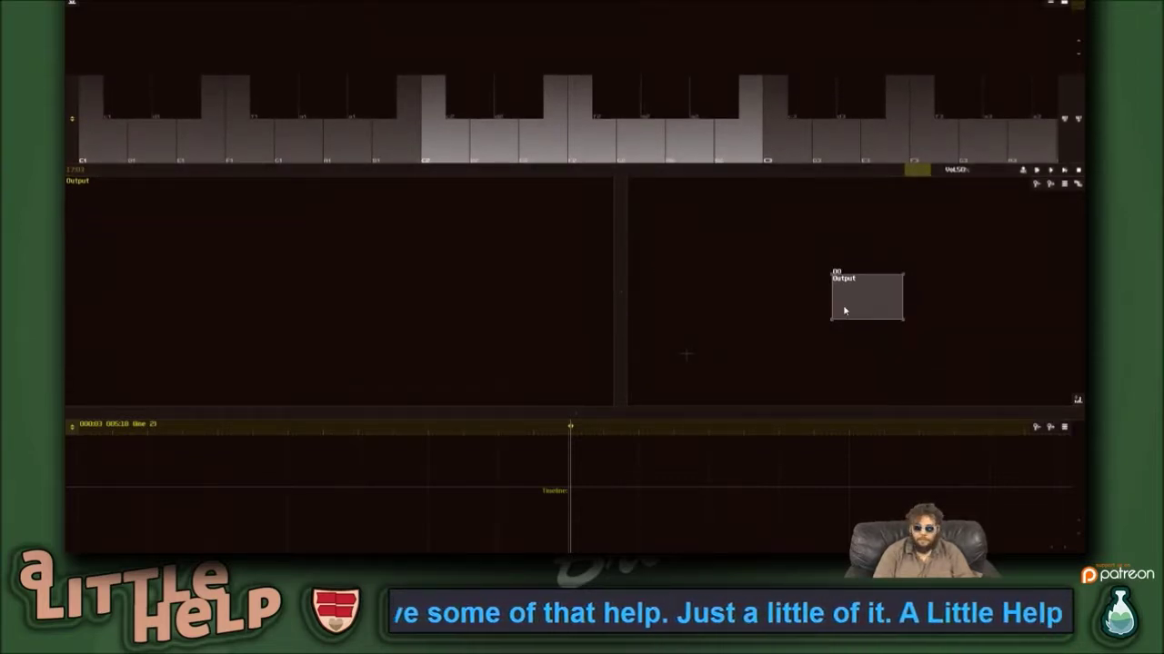
{"action": "left_click_drag", "start_coordinate": [618, 260], "coordinate": [646, 272]}
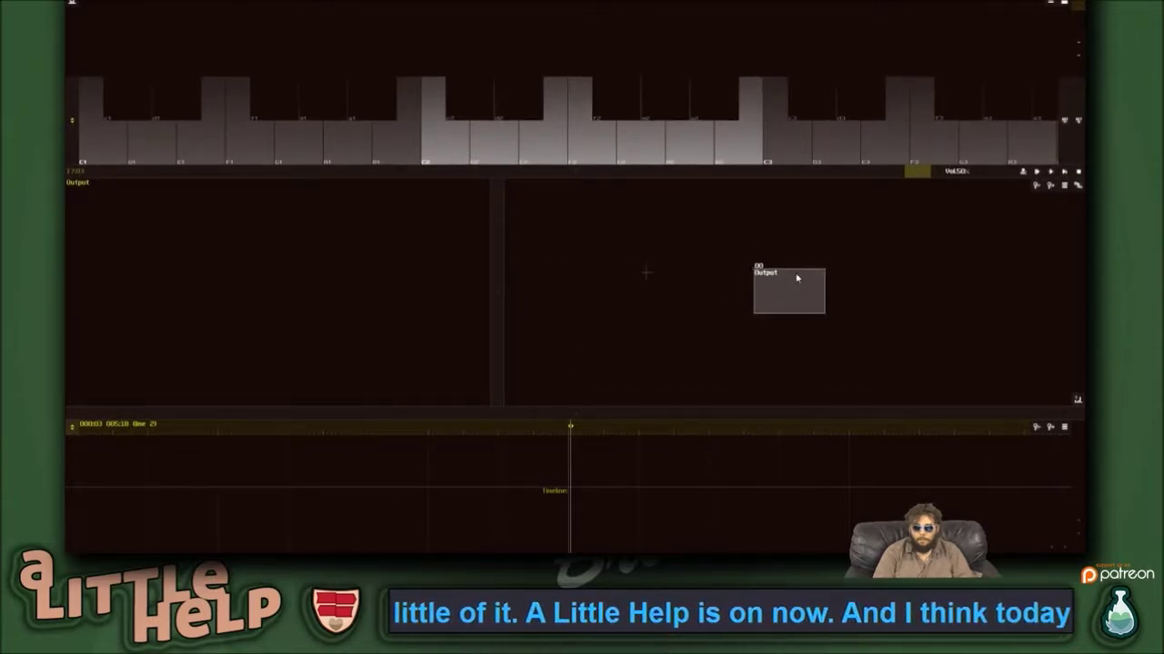
- Select the Output module and zoom the module routing view in and out around it
{"action": "right_click", "coordinate": [616, 320]}
{"action": "left_click", "coordinate": [733, 284]}
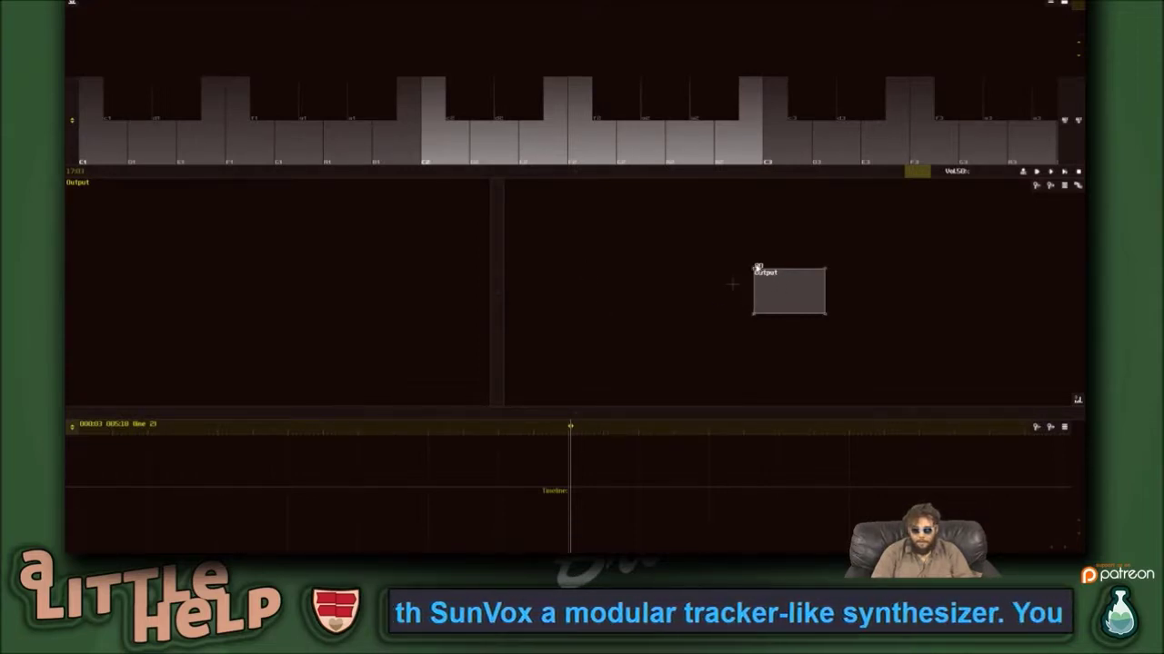
{"action": "left_click", "coordinate": [769, 280]}
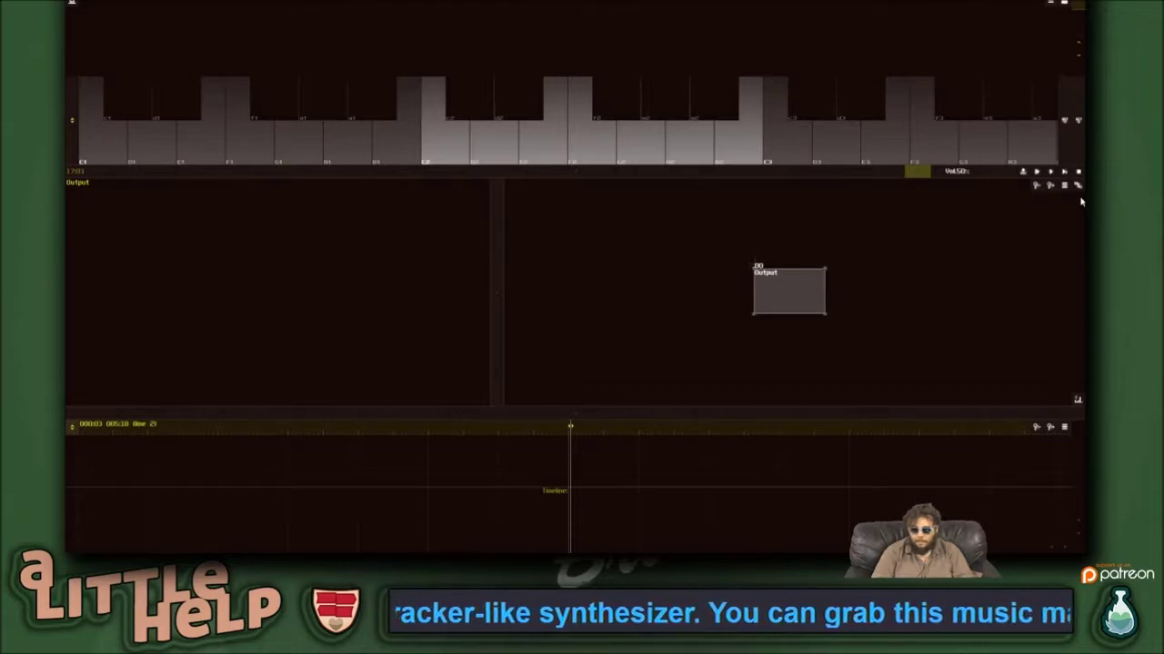
{"action": "left_click", "coordinate": [1052, 188]}
{"action": "left_click", "coordinate": [1053, 188]}
{"action": "left_click", "coordinate": [1053, 186]}
{"action": "left_click", "coordinate": [1053, 186]}
{"action": "left_click", "coordinate": [1038, 186]}
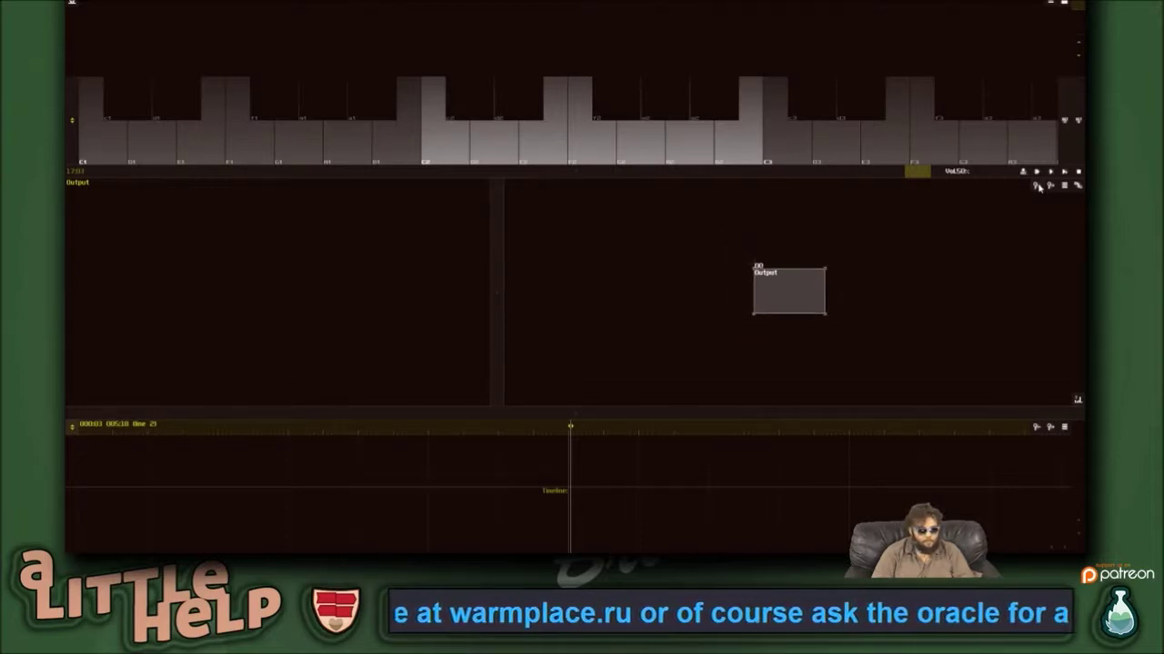
{"action": "left_click", "coordinate": [1050, 185]}
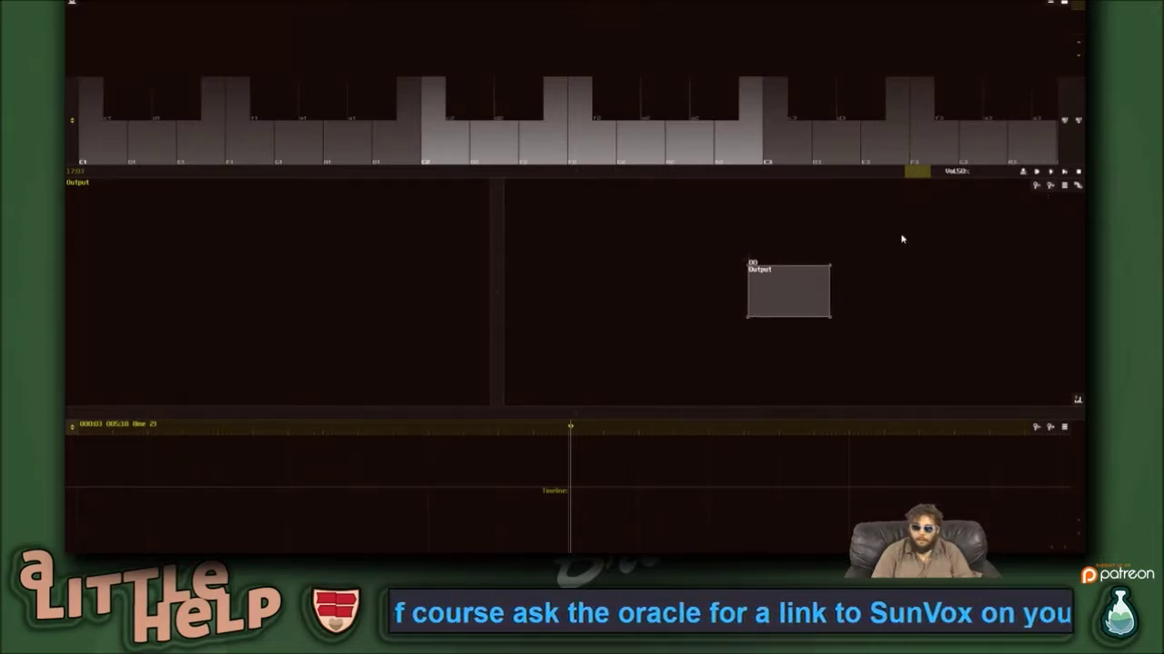
{"action": "double_click", "coordinate": [620, 216]}
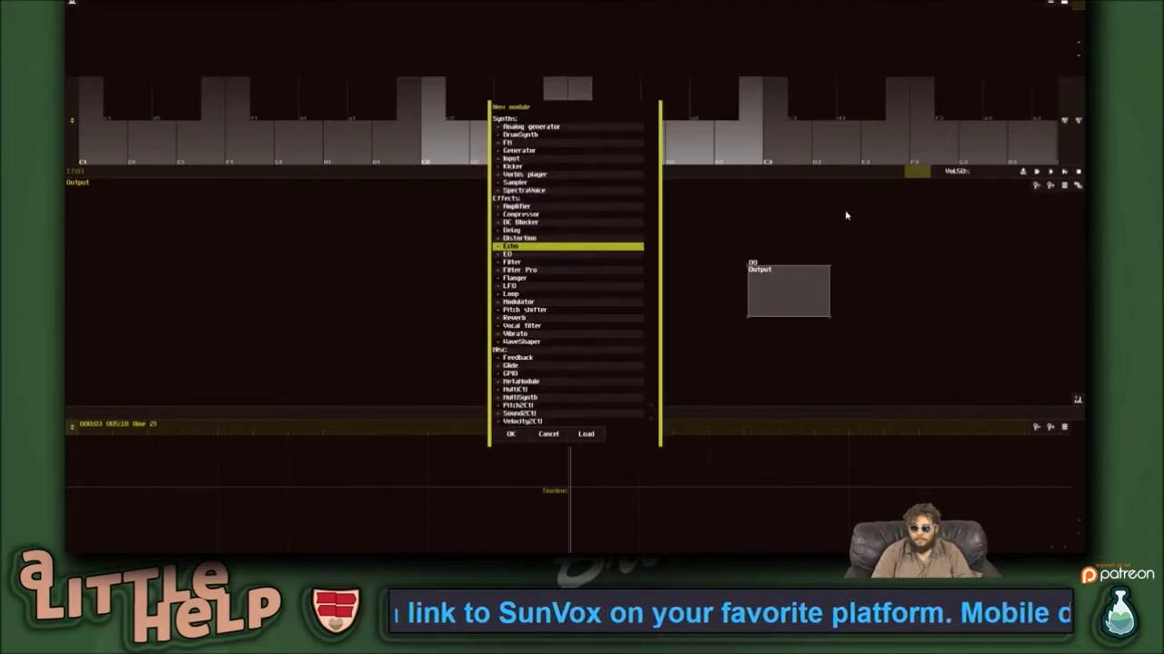
{"action": "left_click", "coordinate": [548, 434]}
{"action": "right_click", "coordinate": [651, 259]}
{"action": "left_click", "coordinate": [649, 242]}
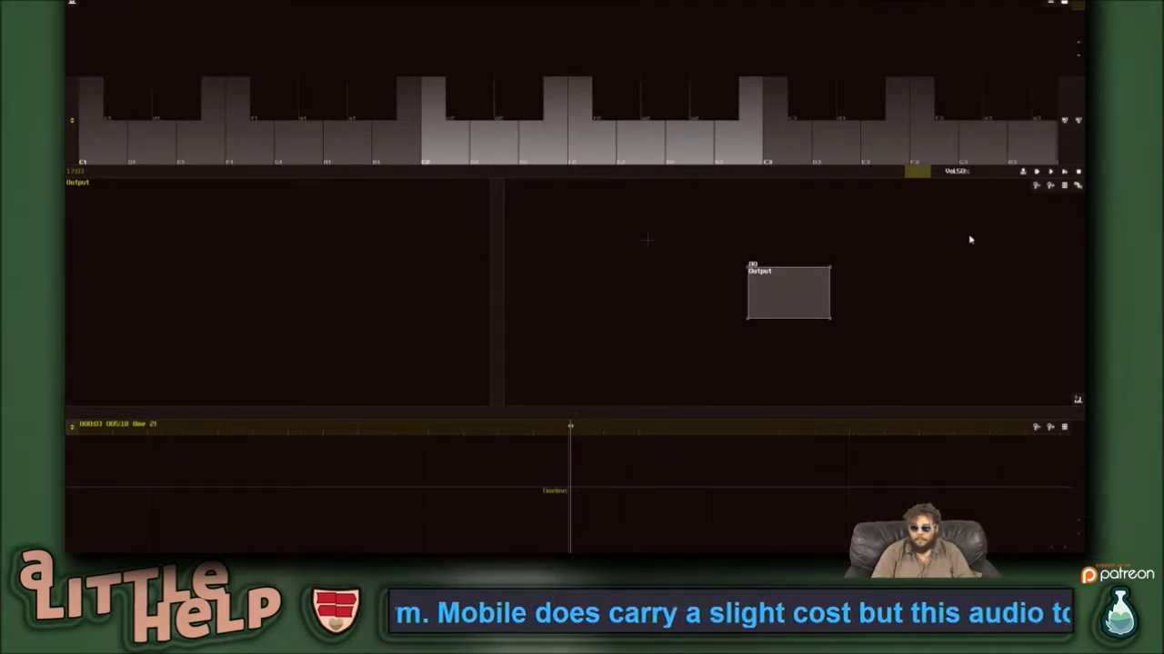
- Look over the module routing menu, and reveal and collapse the frequency spectrum display under the routing view
{"action": "left_click", "coordinate": [1070, 188]}
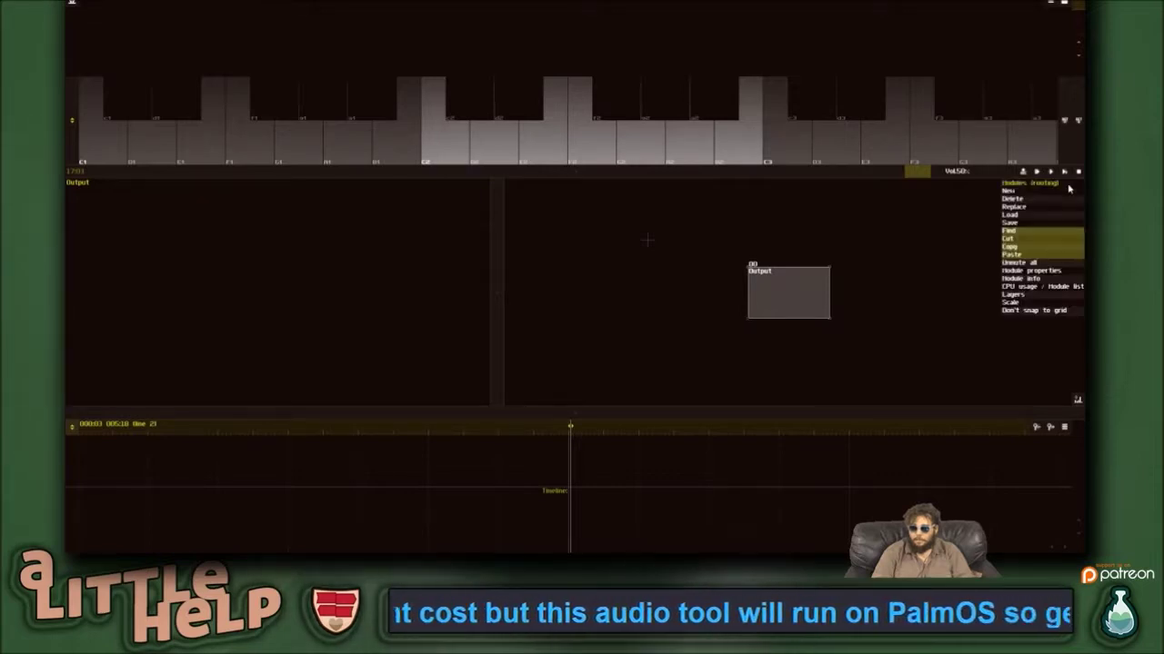
{"action": "left_click", "coordinate": [973, 260]}
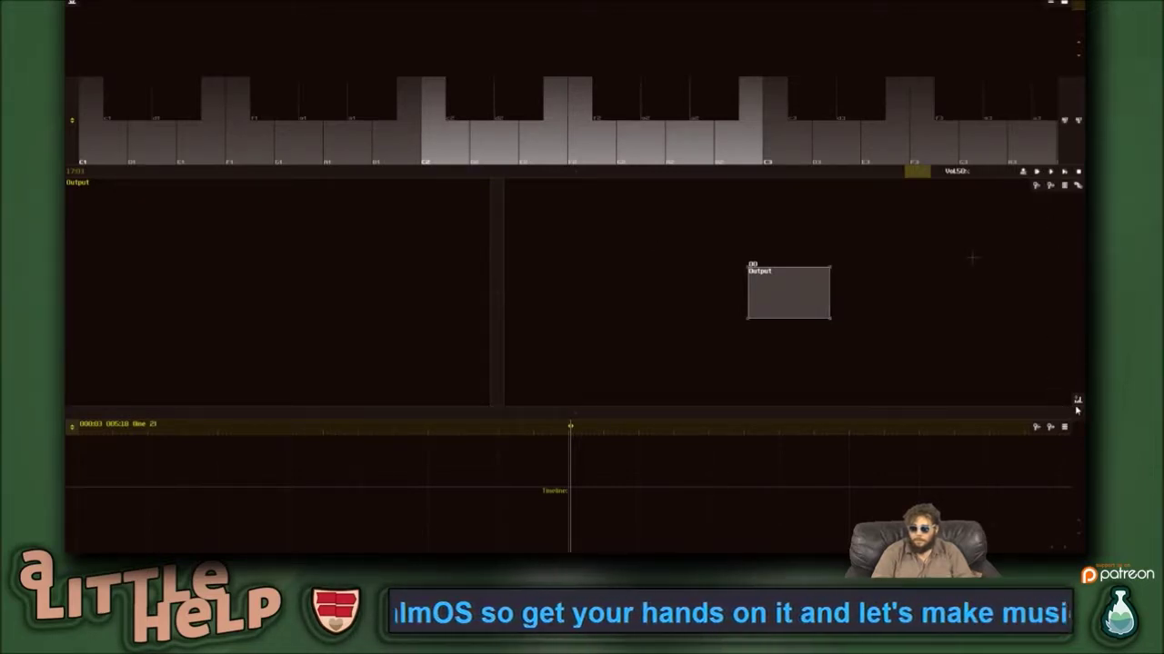
{"action": "left_click_drag", "start_coordinate": [1077, 401], "coordinate": [1068, 350]}
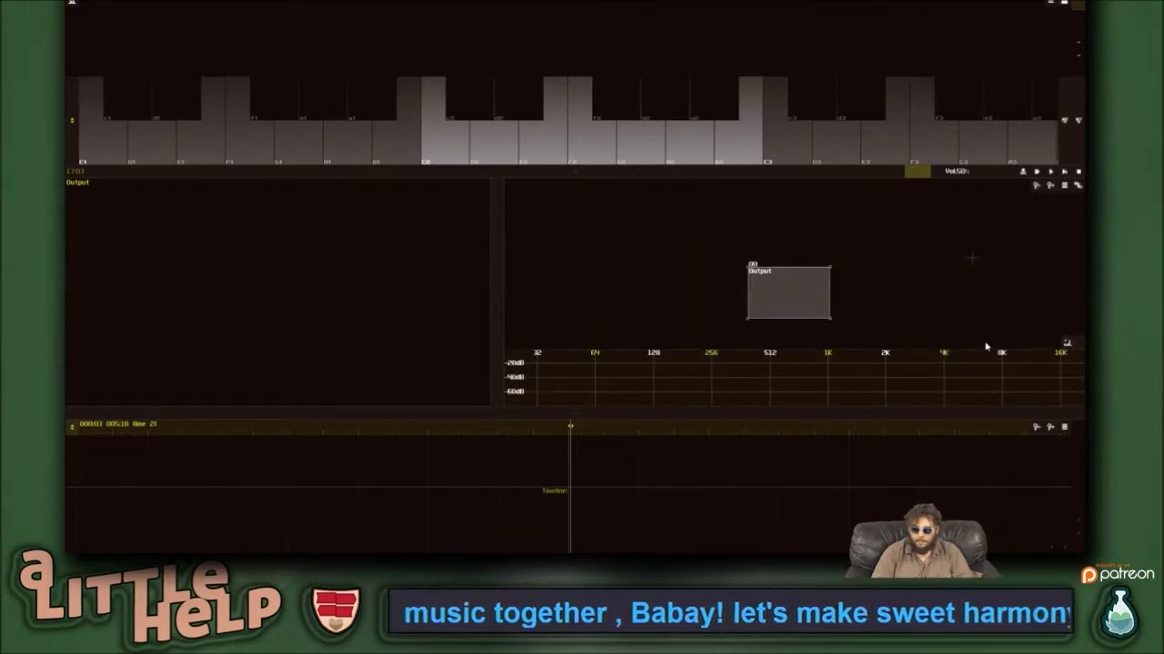
{"action": "left_click_drag", "start_coordinate": [1075, 346], "coordinate": [1054, 413]}
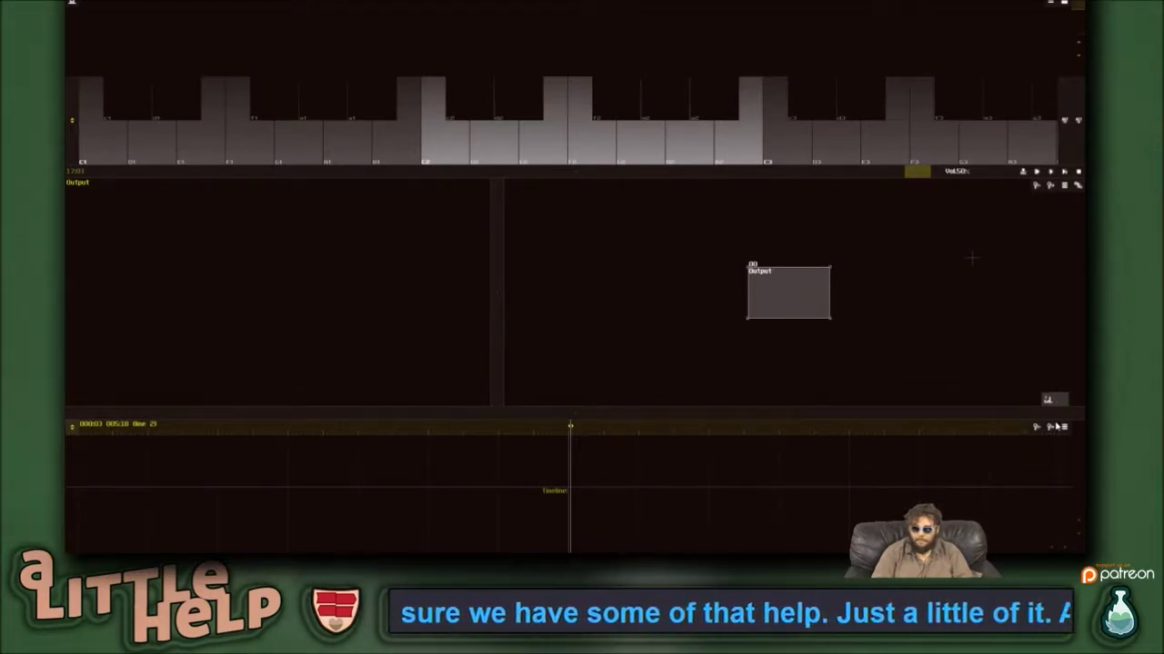
- Enlarge the pattern editor area downward and shrink the on-screen piano keys to show nearly four octaves
{"action": "mouse_move", "coordinate": [634, 271]}
{"action": "left_mouse_down"}
{"action": "mouse_move", "coordinate": [507, 254]}
{"action": "mouse_move", "coordinate": [551, 229]}
{"action": "mouse_move", "coordinate": [558, 355]}
{"action": "mouse_move", "coordinate": [546, 334]}
{"action": "left_mouse_up"}
{"action": "left_click_drag", "start_coordinate": [589, 246], "coordinate": [590, 263]}
{"action": "left_click_drag", "start_coordinate": [75, 202], "coordinate": [73, 227]}
{"action": "mouse_move", "coordinate": [272, 246]}
{"action": "left_mouse_down"}
{"action": "mouse_move", "coordinate": [794, 253]}
{"action": "mouse_move", "coordinate": [771, 245]}
{"action": "left_mouse_up"}
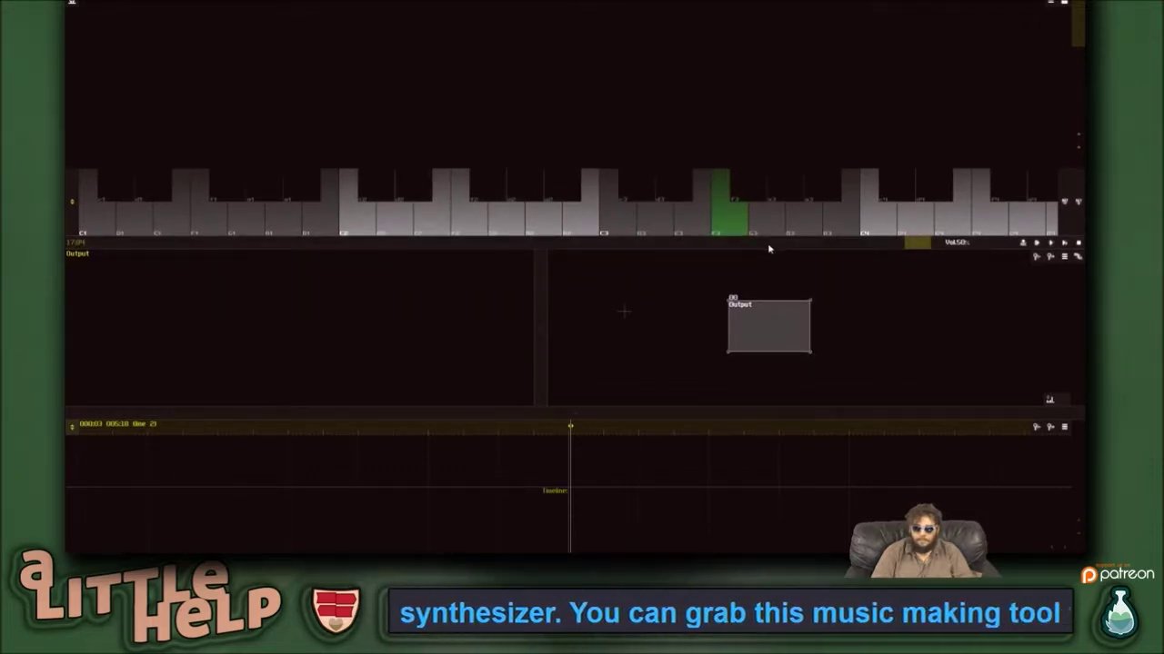
- Add a Generator synth module in the routing view, to the left of Output
{"action": "mouse_move", "coordinate": [857, 315]}
{"action": "left_mouse_down"}
{"action": "mouse_move", "coordinate": [900, 326]}
{"action": "mouse_move", "coordinate": [950, 317]}
{"action": "left_mouse_up"}
{"action": "left_click", "coordinate": [679, 313]}
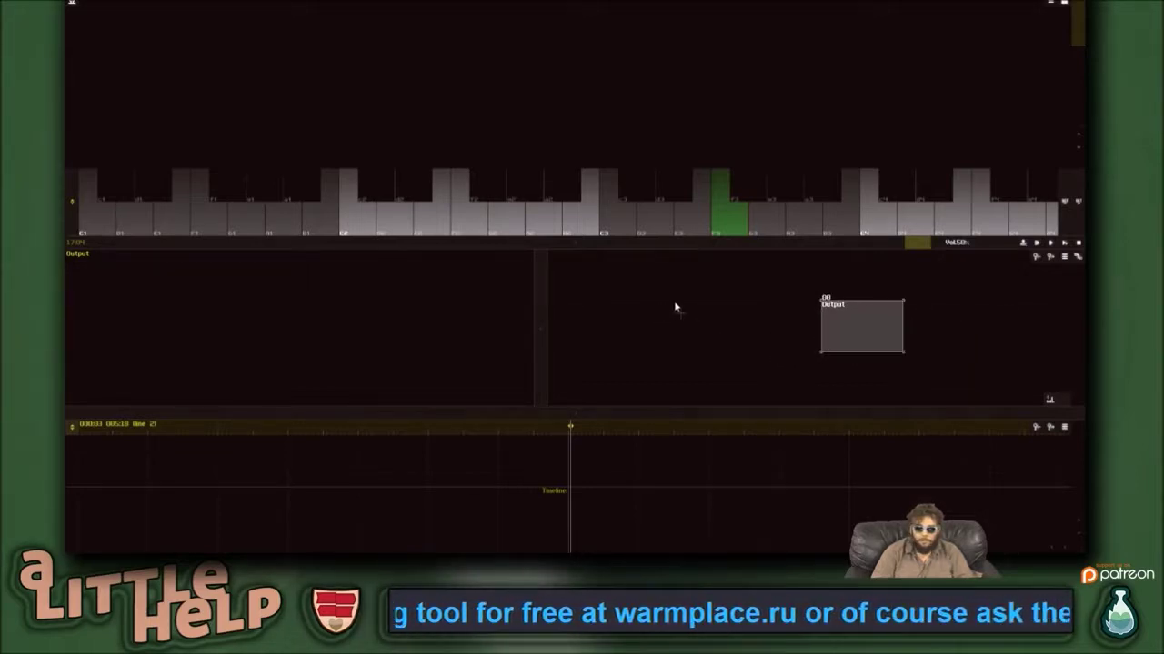
{"action": "right_click", "coordinate": [675, 307]}
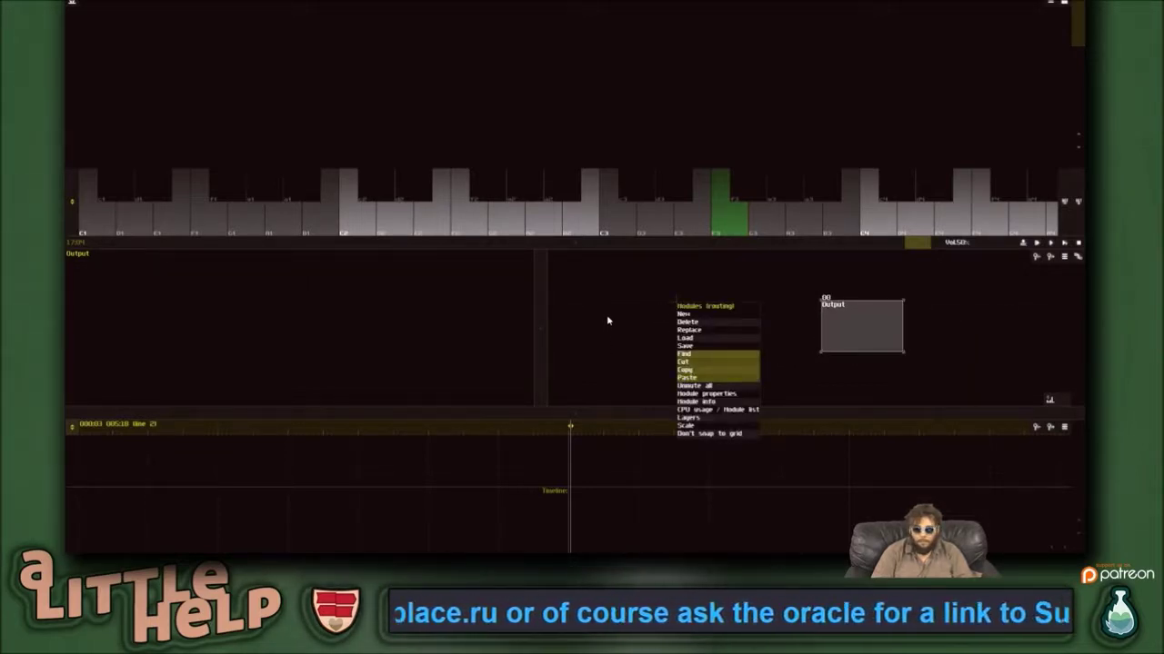
{"action": "left_click", "coordinate": [712, 317]}
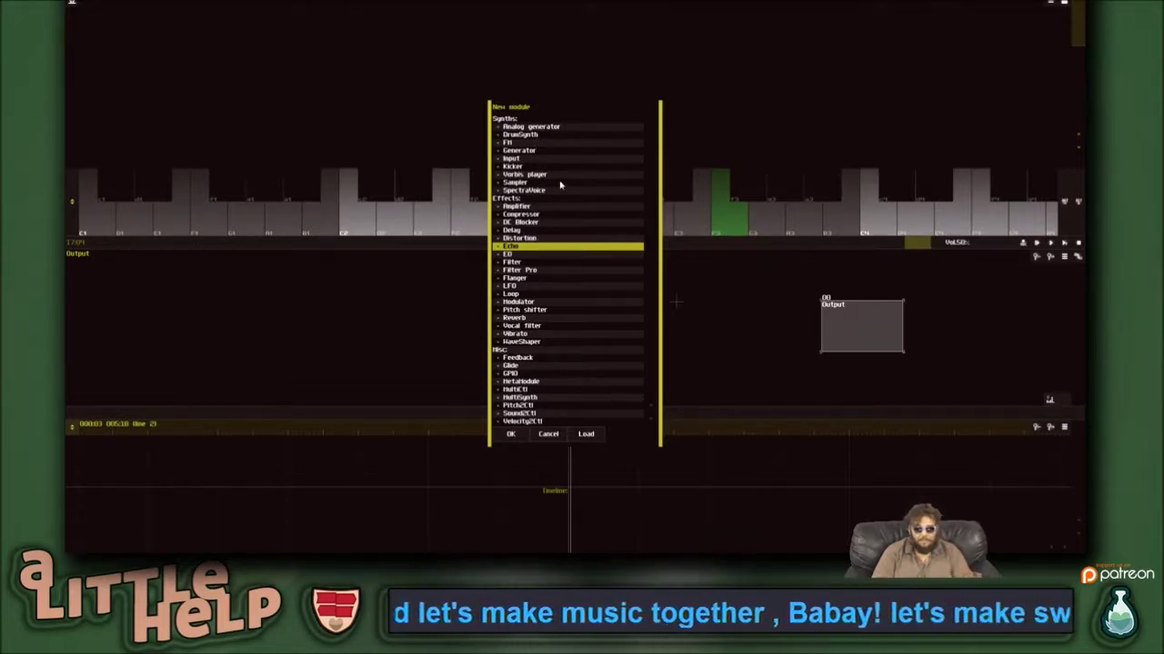
{"action": "left_click", "coordinate": [540, 128]}
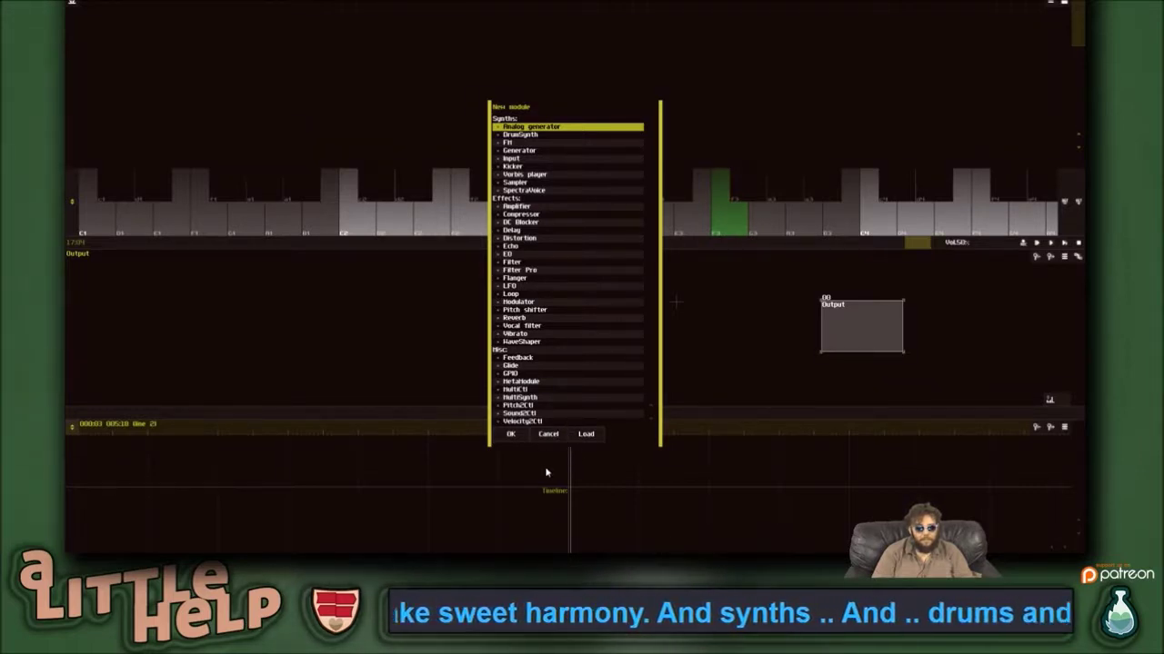
{"action": "left_click", "coordinate": [555, 151]}
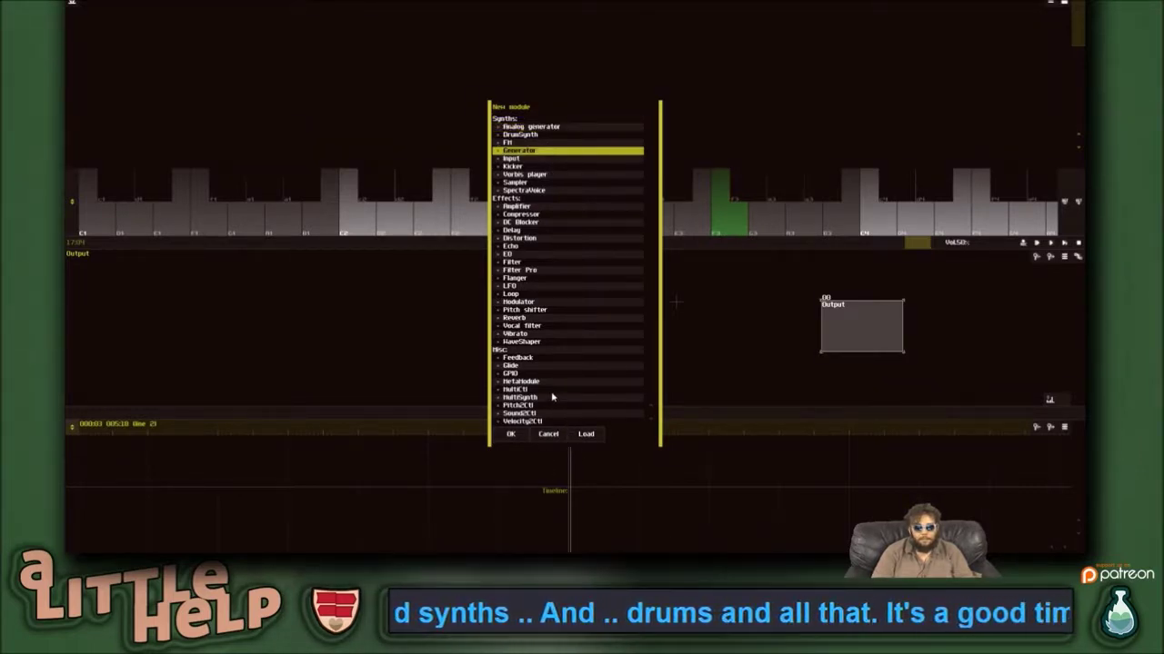
{"action": "left_click", "coordinate": [509, 434]}
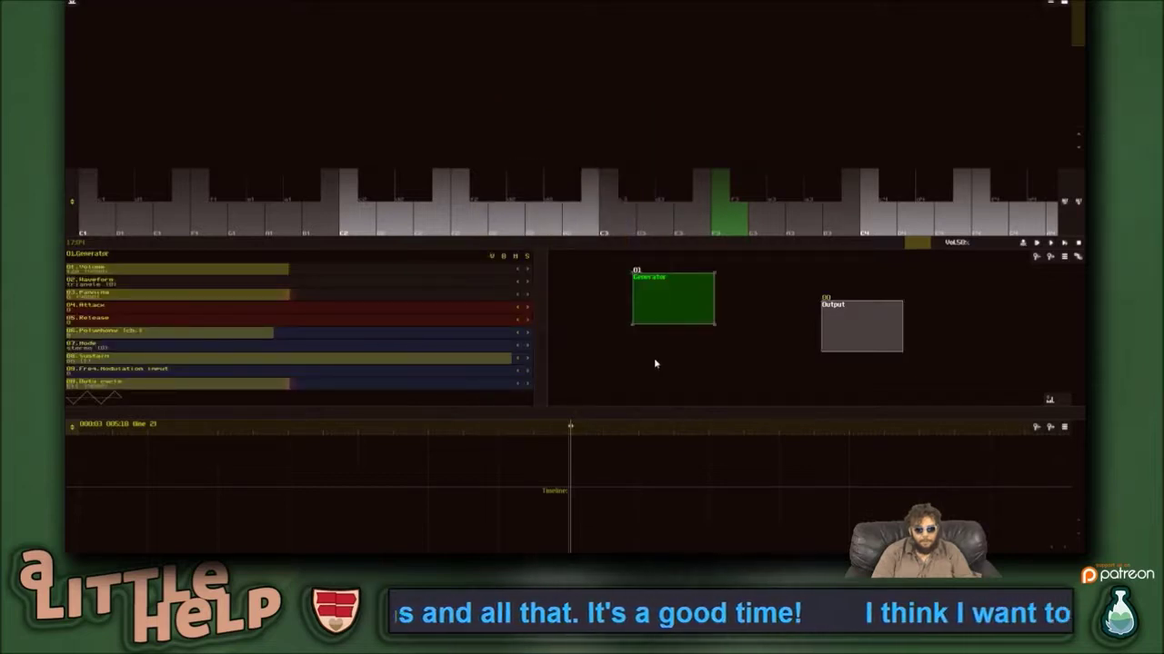
- Lower the Generator module slightly and connect it to Output
{"action": "left_click", "coordinate": [1079, 258]}
{"action": "left_click", "coordinate": [694, 311]}
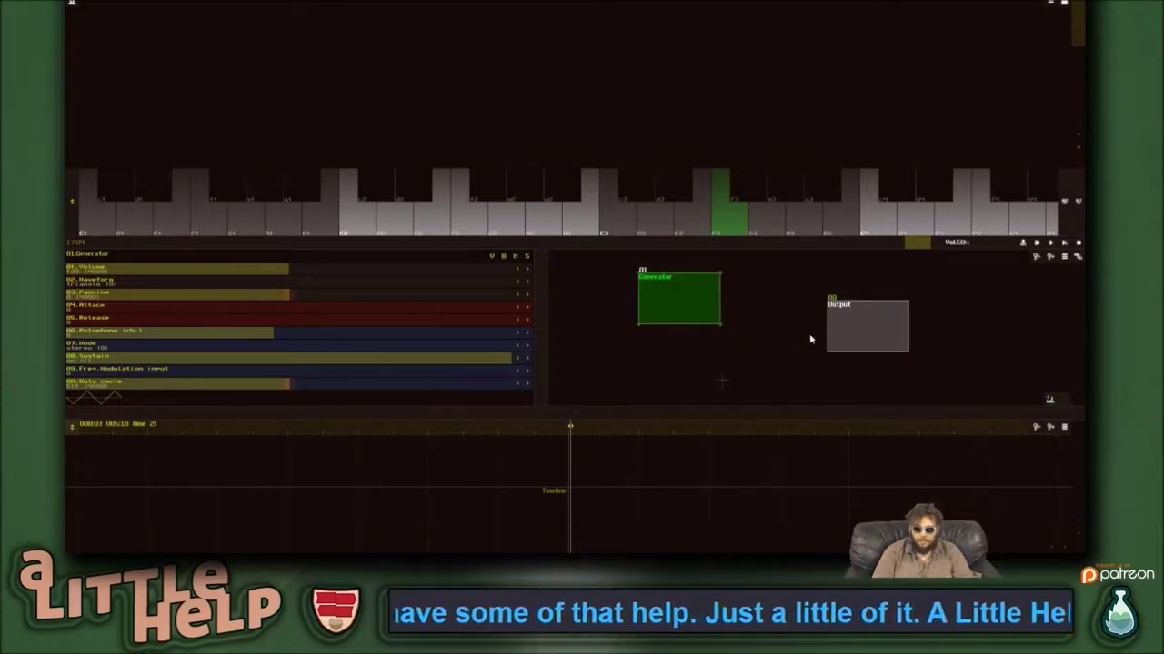
{"action": "left_click", "coordinate": [1080, 259]}
{"action": "left_click", "coordinate": [692, 306]}
{"action": "mouse_move", "coordinate": [694, 303]}
{"action": "left_mouse_down"}
{"action": "mouse_move", "coordinate": [775, 331]}
{"action": "mouse_move", "coordinate": [696, 320]}
{"action": "left_mouse_up"}
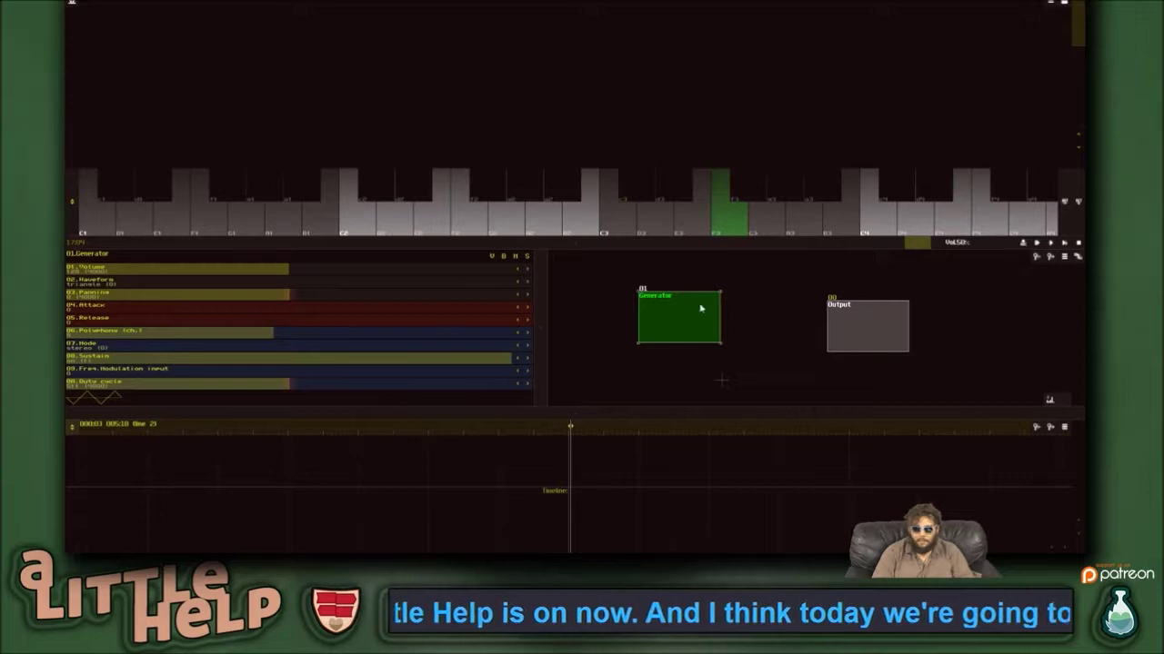
{"action": "right_click", "coordinate": [690, 310]}
{"action": "left_click", "coordinate": [702, 296]}
{"action": "left_click_drag", "start_coordinate": [662, 313], "coordinate": [857, 329]}
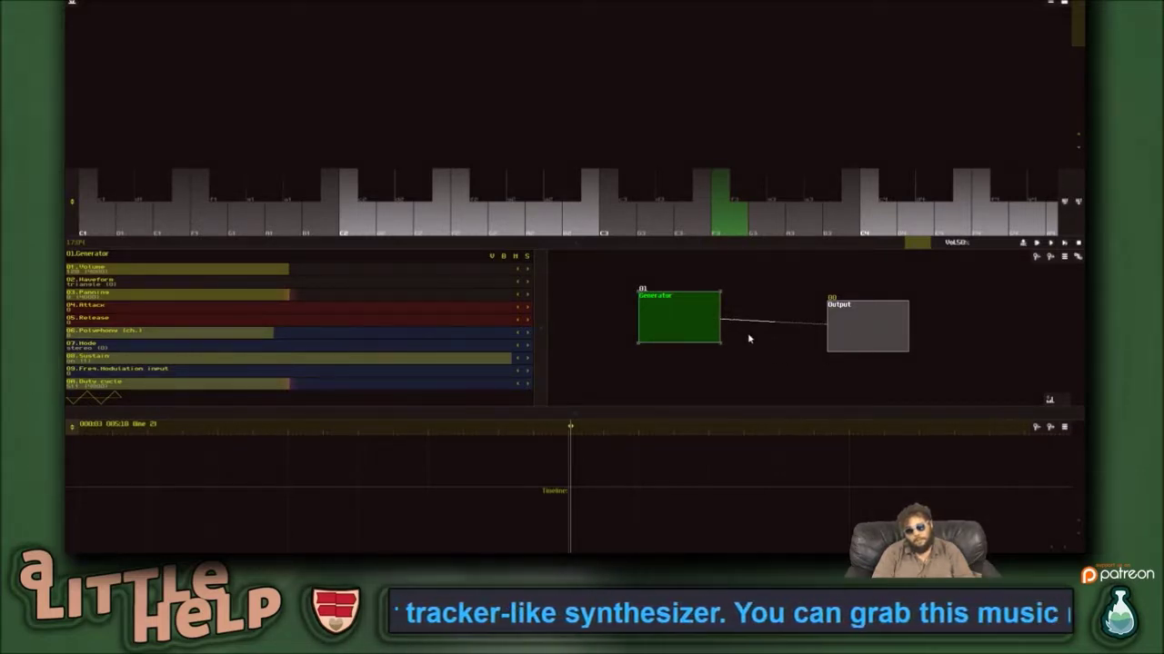
- Enlarge the modules in the routing view and shift Generator farther left of Output with both in view
{"action": "left_click", "coordinate": [1054, 258]}
{"action": "left_click", "coordinate": [1054, 258]}
{"action": "left_click", "coordinate": [1055, 258]}
{"action": "left_click", "coordinate": [1055, 258]}
{"action": "left_click", "coordinate": [1054, 258]}
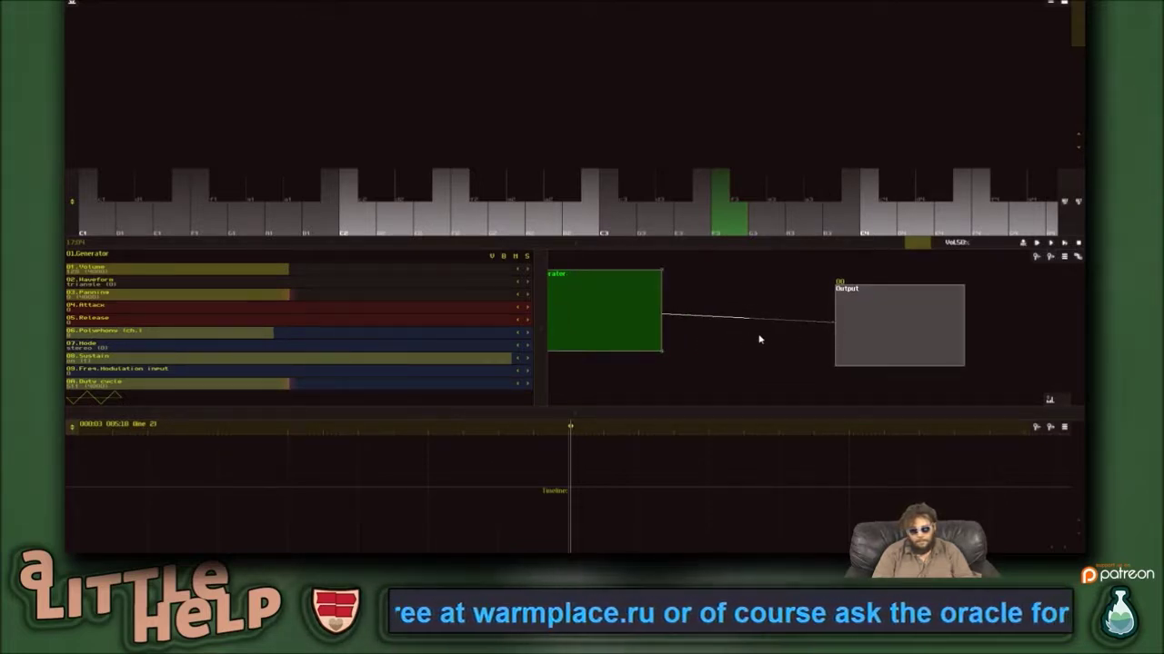
{"action": "left_click_drag", "start_coordinate": [775, 353], "coordinate": [836, 356]}
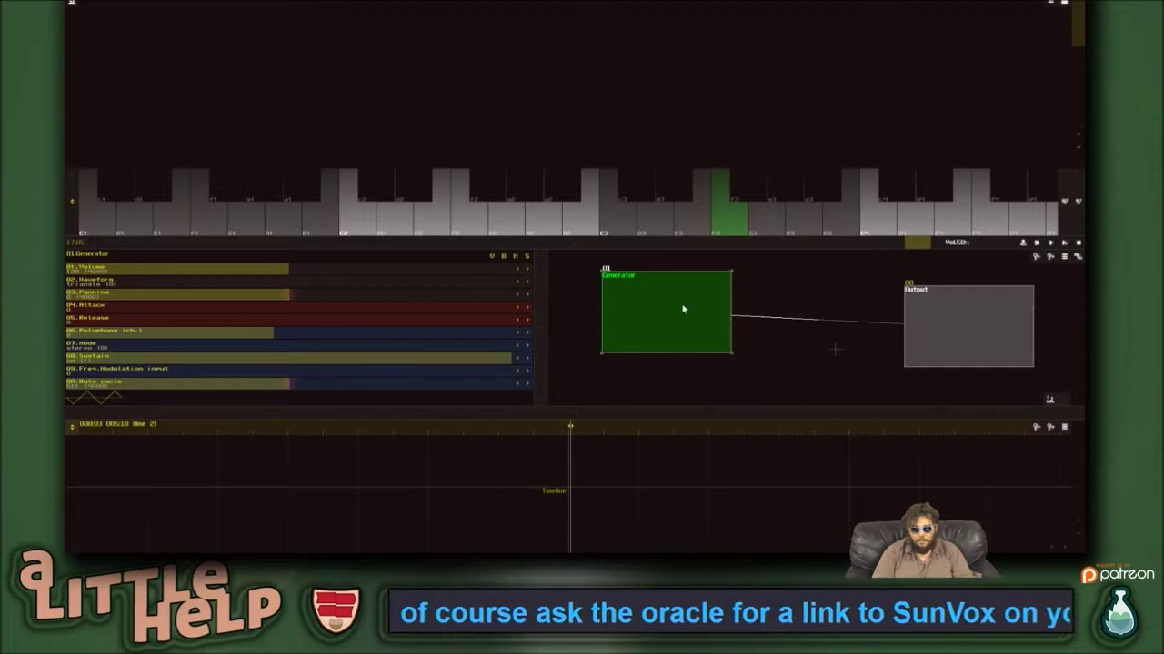
{"action": "left_click_drag", "start_coordinate": [725, 325], "coordinate": [699, 323]}
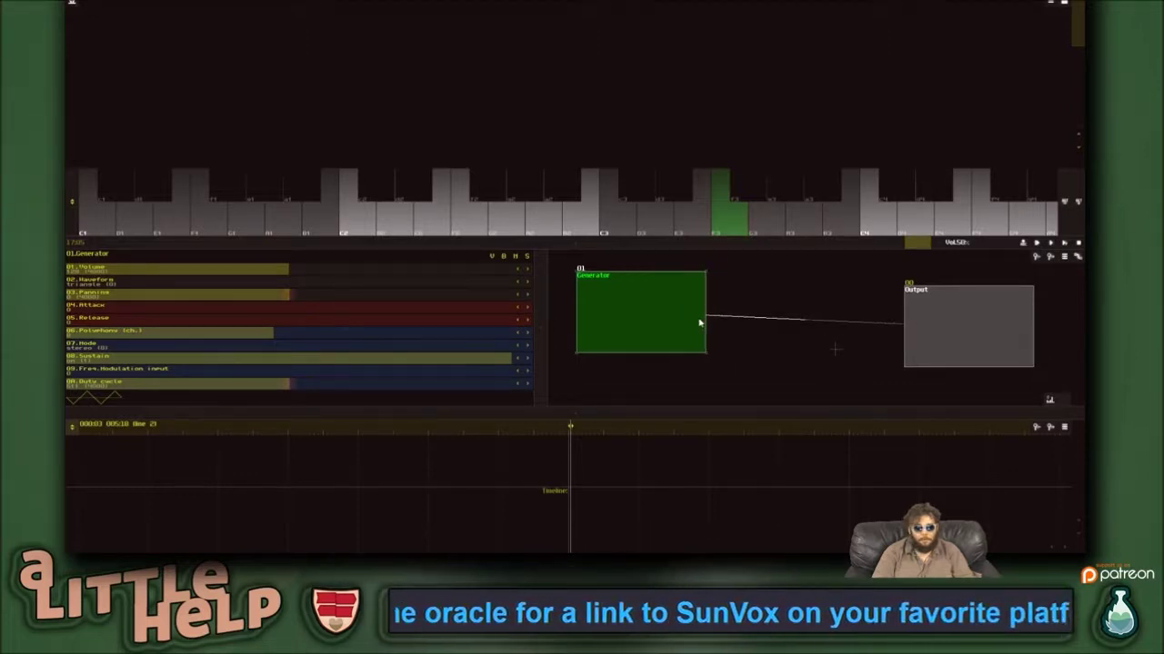
- Play the D3 key to test the Generator and align its module level with Output
{"action": "left_click", "coordinate": [658, 225]}
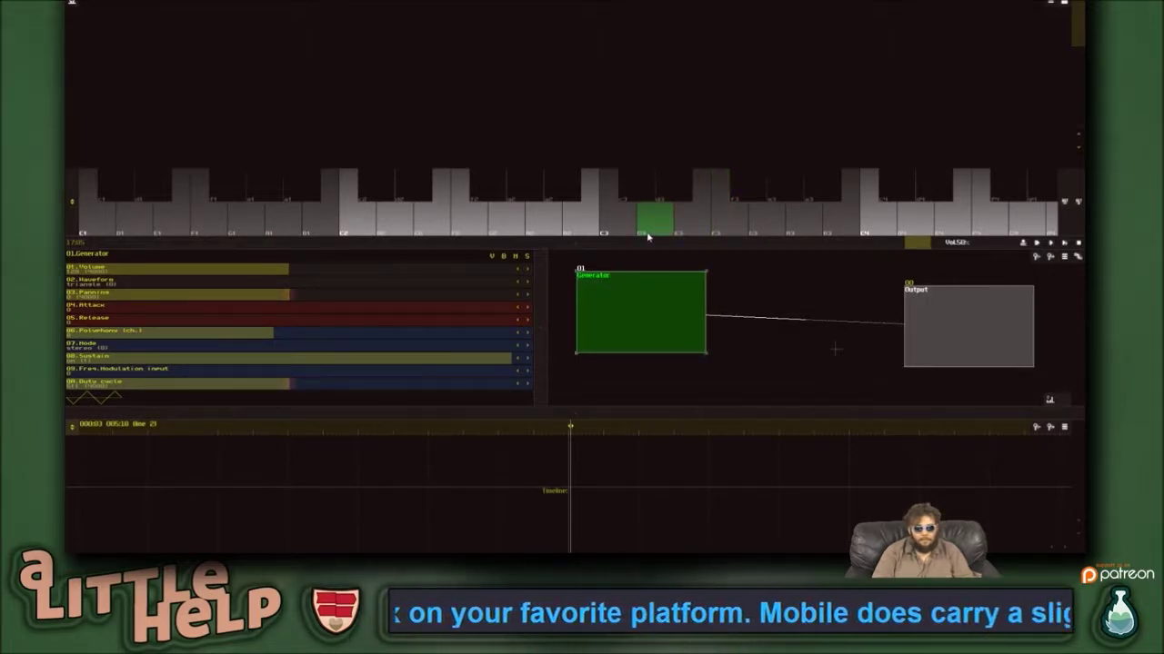
{"action": "left_click", "coordinate": [647, 233]}
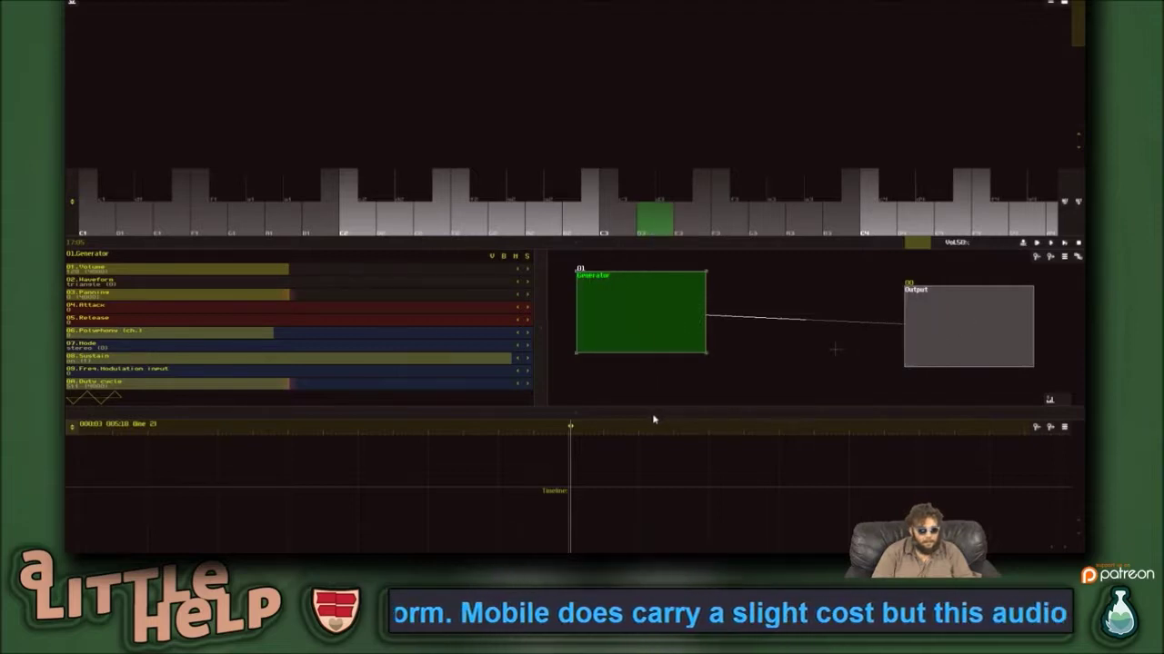
{"action": "mouse_move", "coordinate": [670, 320]}
{"action": "left_mouse_down"}
{"action": "mouse_move", "coordinate": [670, 345]}
{"action": "mouse_move", "coordinate": [670, 334]}
{"action": "left_mouse_up"}
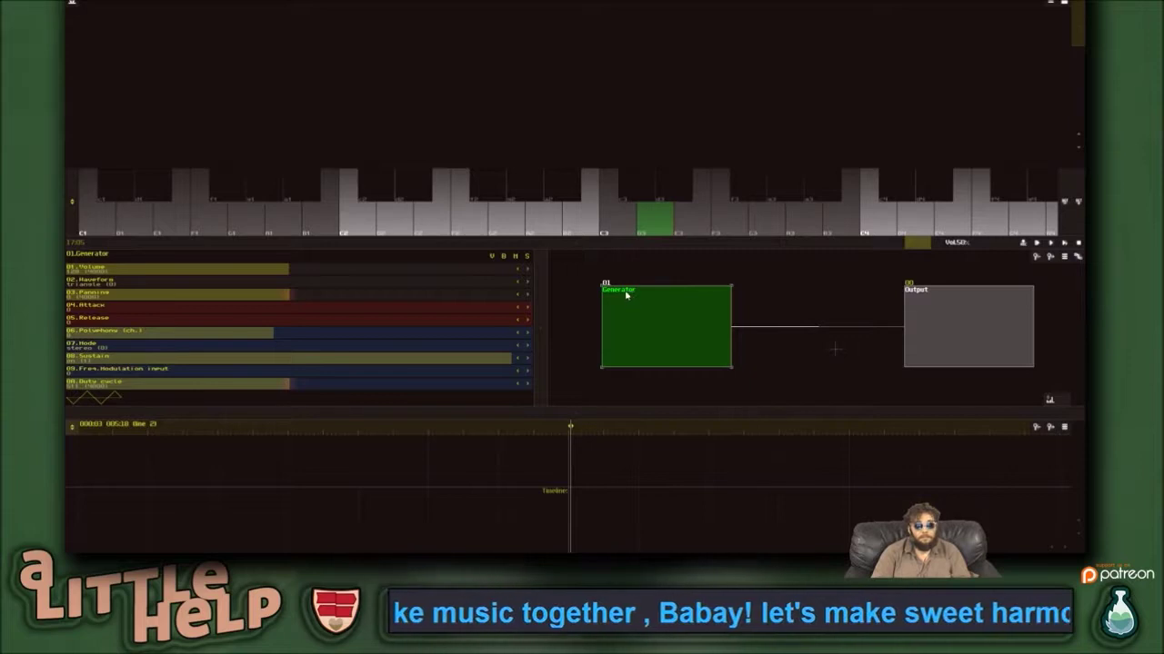
- Make the module routing area taller and wider and move Generator up to leave free space below it
{"action": "left_click_drag", "start_coordinate": [535, 249], "coordinate": [546, 199]}
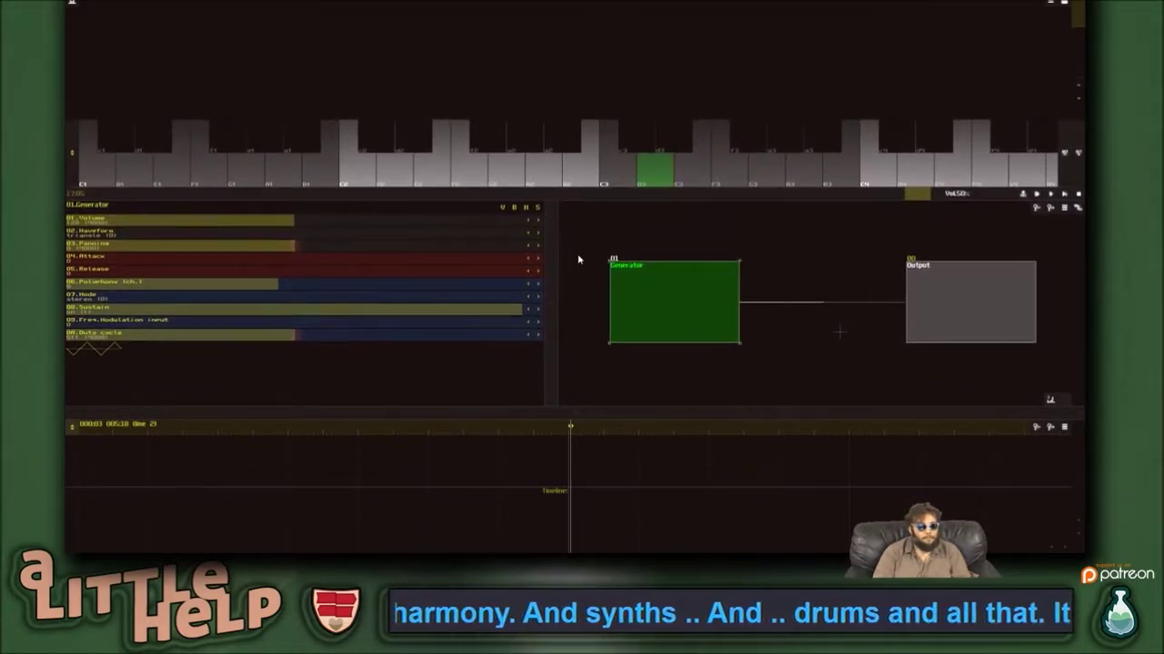
{"action": "mouse_move", "coordinate": [553, 275]}
{"action": "left_mouse_down"}
{"action": "mouse_move", "coordinate": [538, 277]}
{"action": "mouse_move", "coordinate": [538, 265]}
{"action": "left_mouse_up"}
{"action": "left_click_drag", "start_coordinate": [645, 290], "coordinate": [644, 260]}
- Add a Filter effect module to the routing view
{"action": "right_click", "coordinate": [691, 339]}
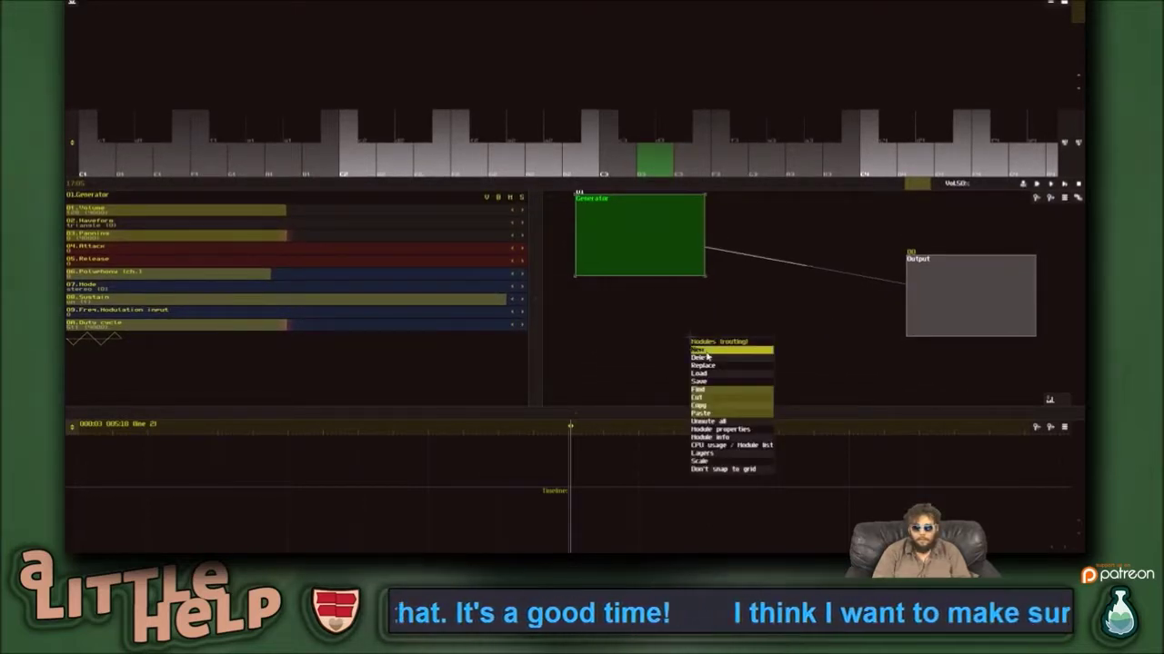
{"action": "left_click", "coordinate": [711, 351]}
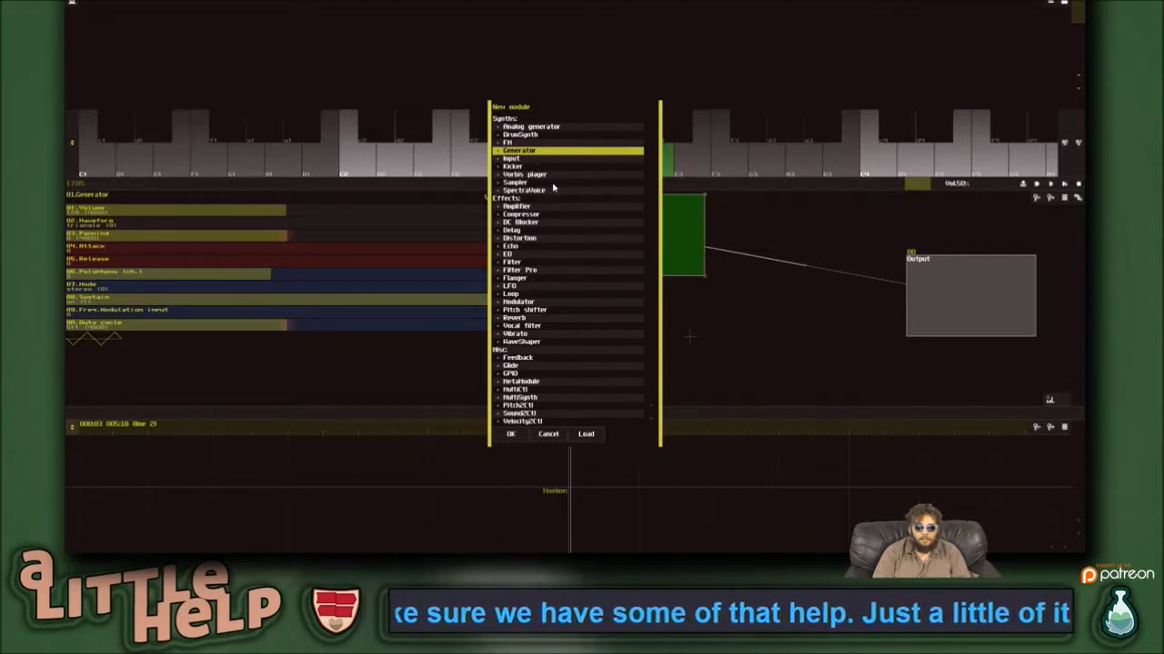
{"action": "left_click", "coordinate": [530, 262]}
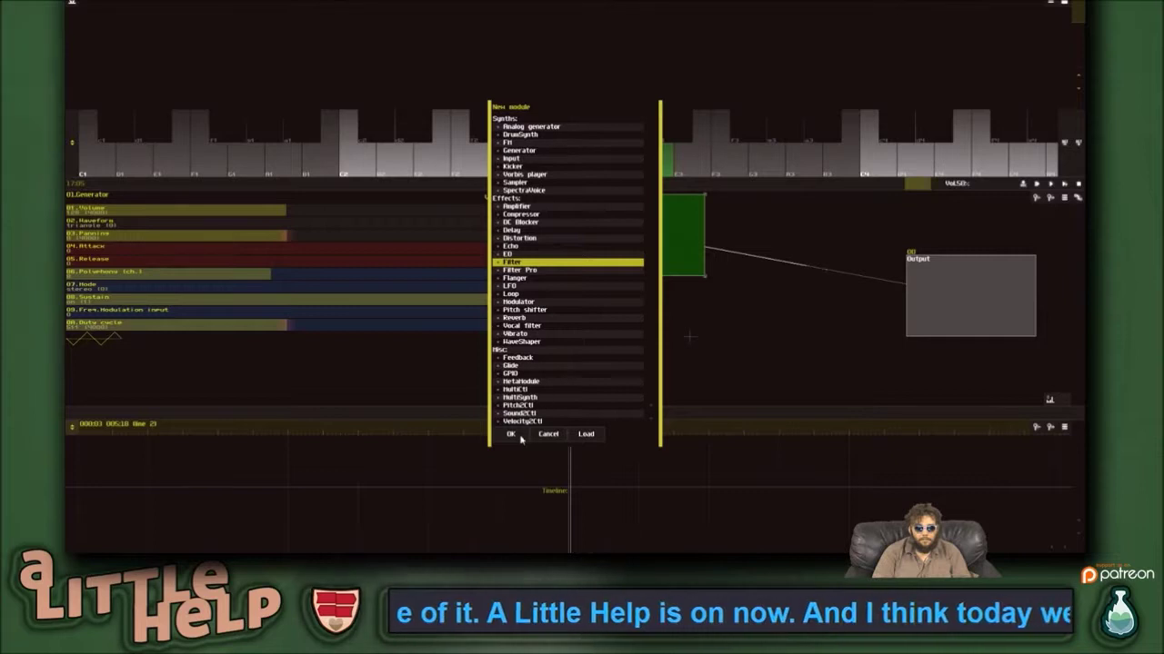
{"action": "double_click", "coordinate": [520, 264]}
- Route the Generator through the Filter into Output, removing the direct link, and place Filter directly below Generator
{"action": "left_click_drag", "start_coordinate": [643, 259], "coordinate": [695, 346]}
{"action": "left_click_drag", "start_coordinate": [695, 346], "coordinate": [691, 244]}
{"action": "left_click", "coordinate": [610, 355]}
{"action": "left_click_drag", "start_coordinate": [682, 346], "coordinate": [628, 333]}
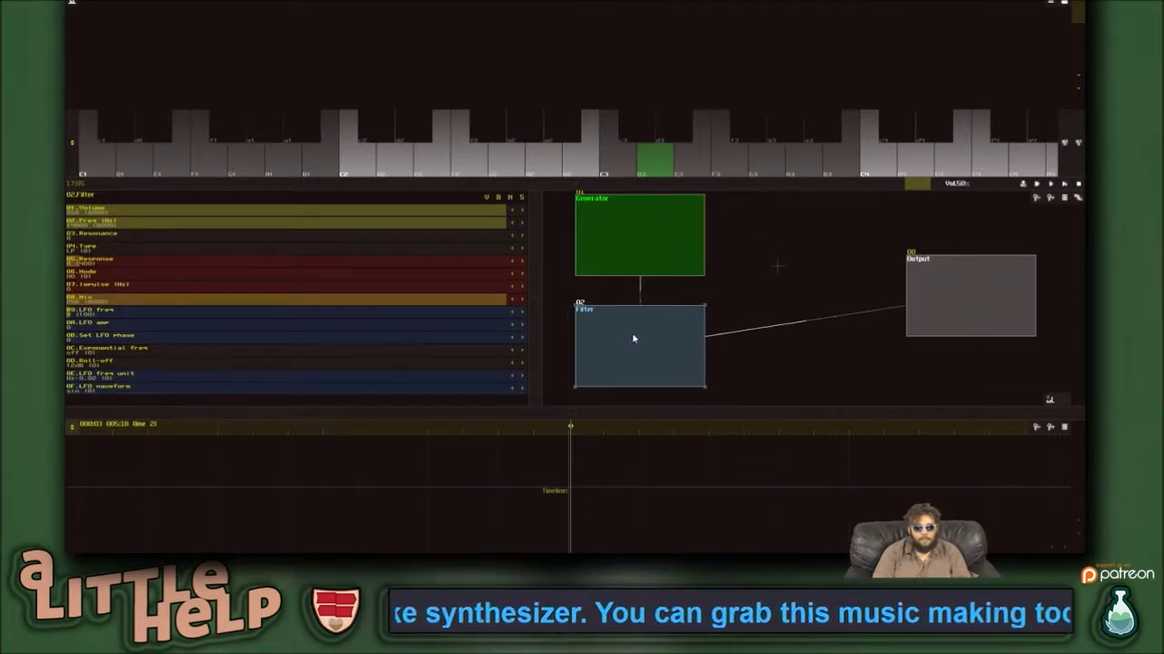
- Switch between the Generator and Filter modules to compare their controllers, and sound a test note through the filter
{"action": "left_click", "coordinate": [653, 270]}
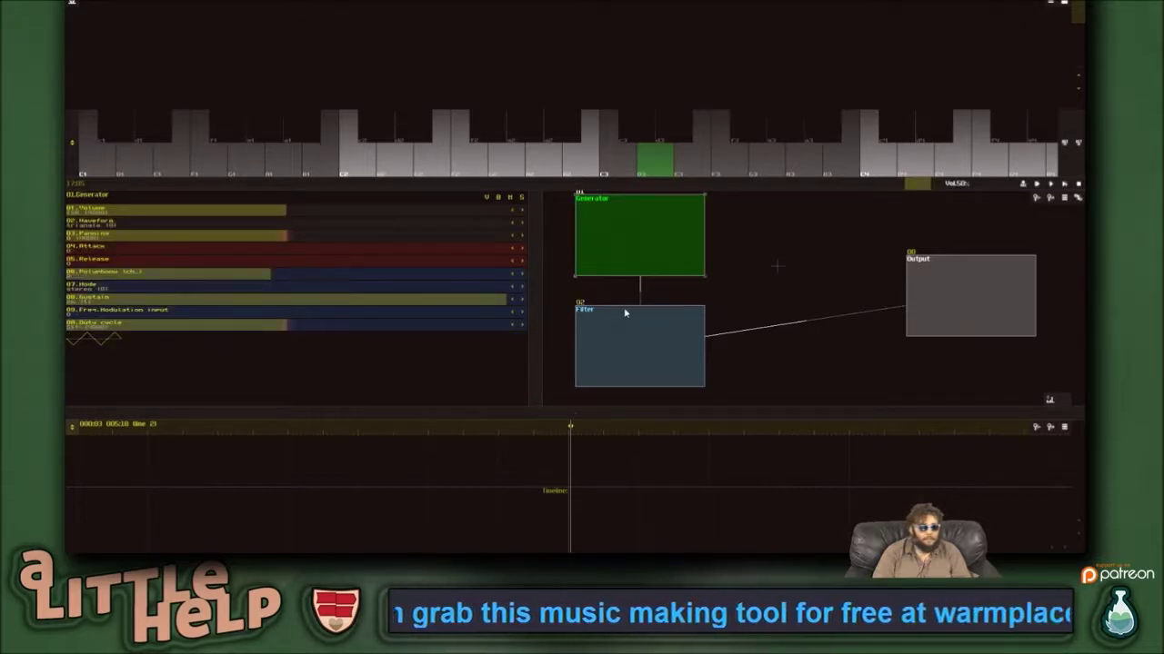
{"action": "left_click", "coordinate": [625, 364]}
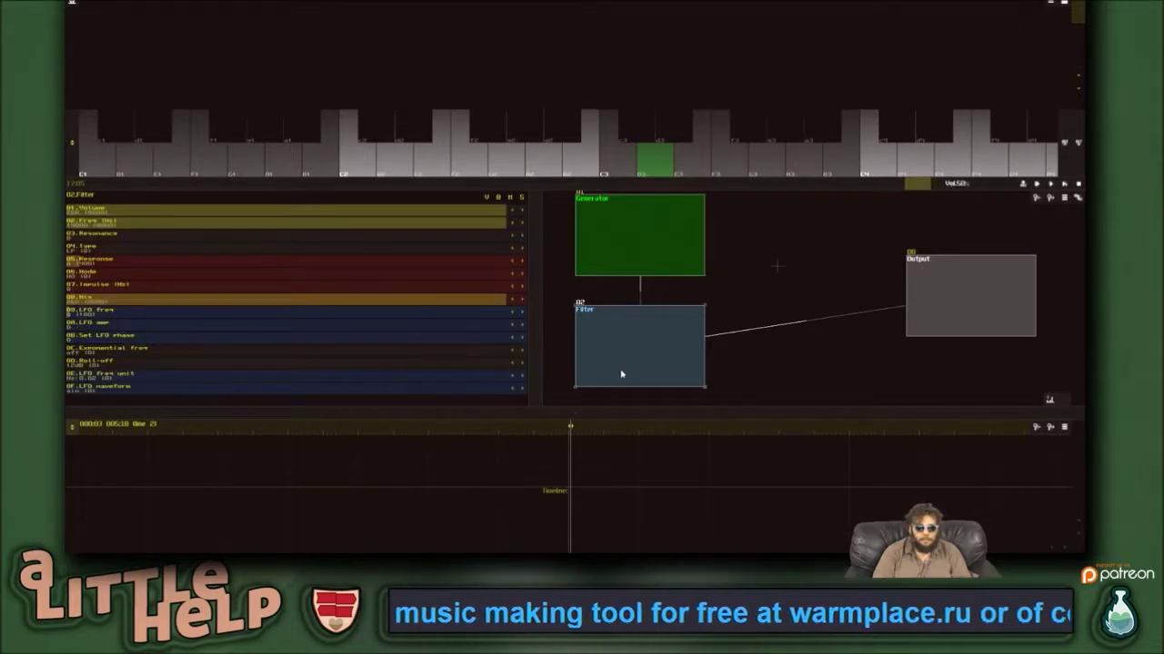
{"action": "left_click", "coordinate": [698, 272]}
{"action": "left_click", "coordinate": [648, 313]}
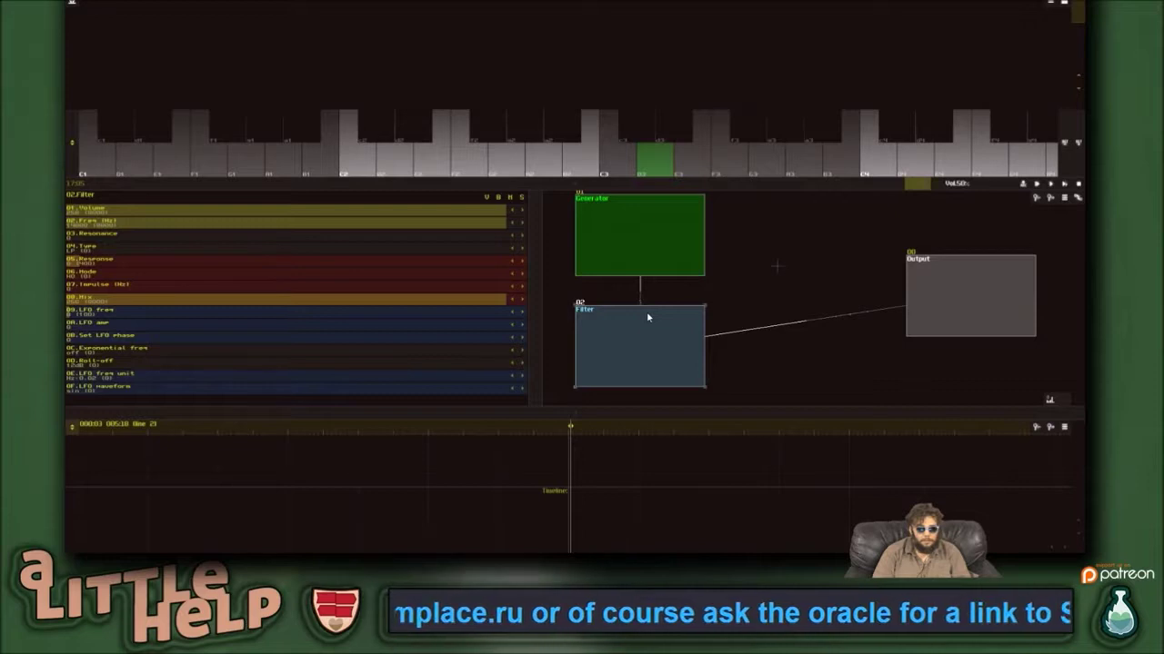
{"action": "key", "text": "x"}
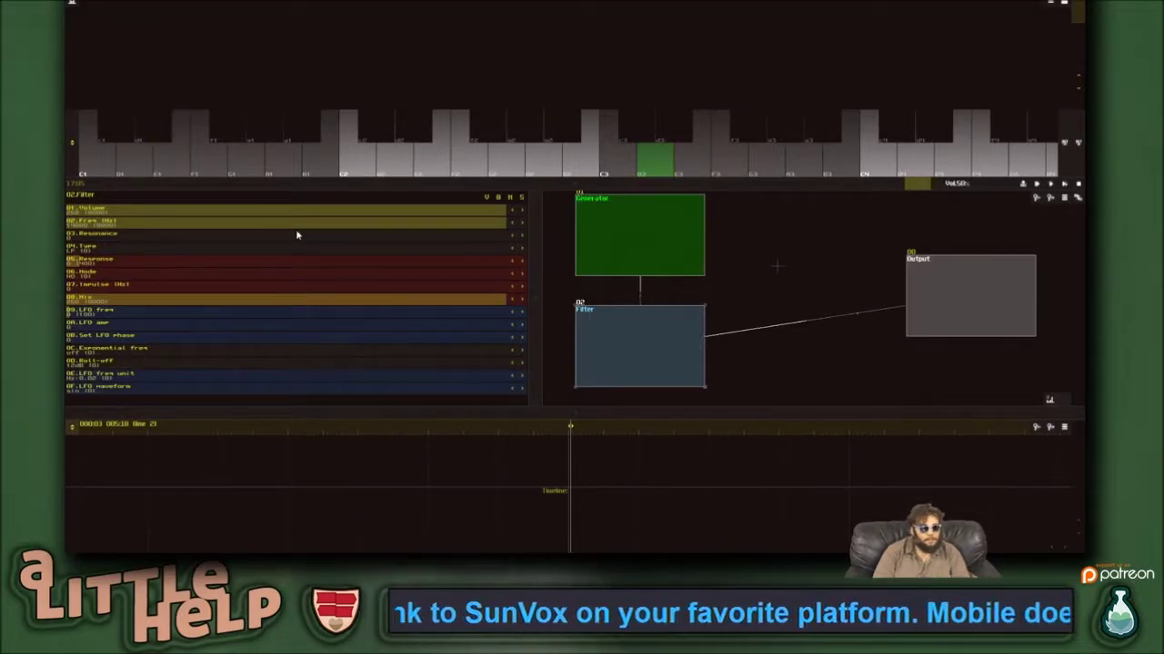
- Lower the Filter's frequency to about a third of its range and shift the piano keyboard to start at C3
{"action": "left_click_drag", "start_coordinate": [444, 218], "coordinate": [200, 227]}
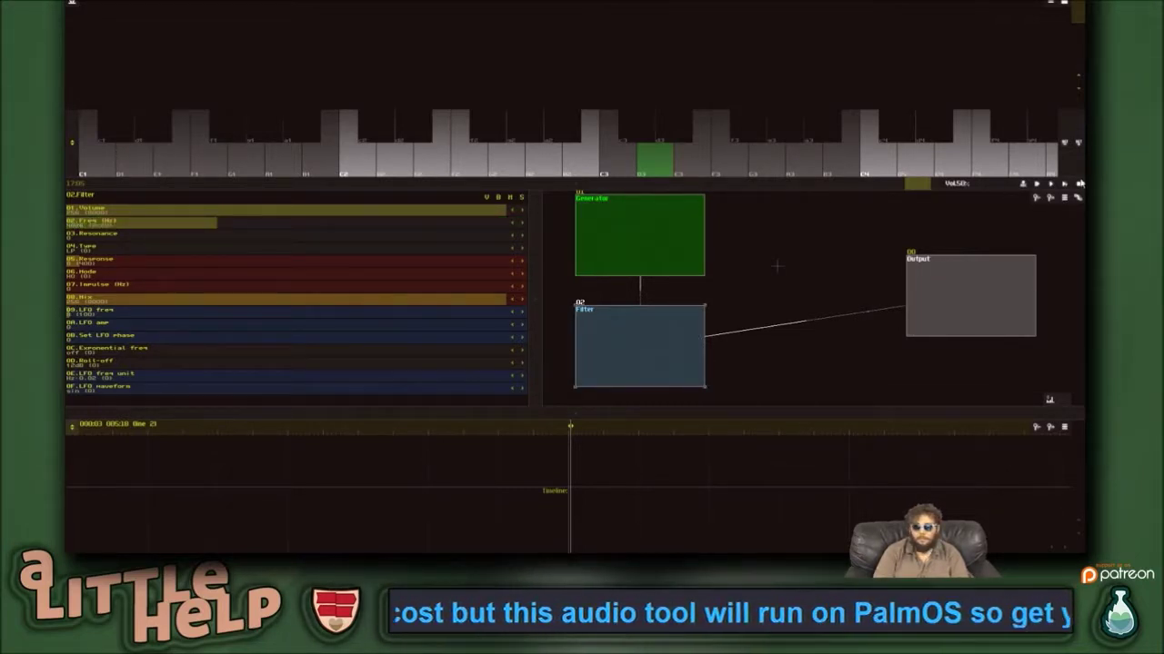
{"action": "left_click", "coordinate": [1081, 160]}
{"action": "left_click", "coordinate": [507, 160]}
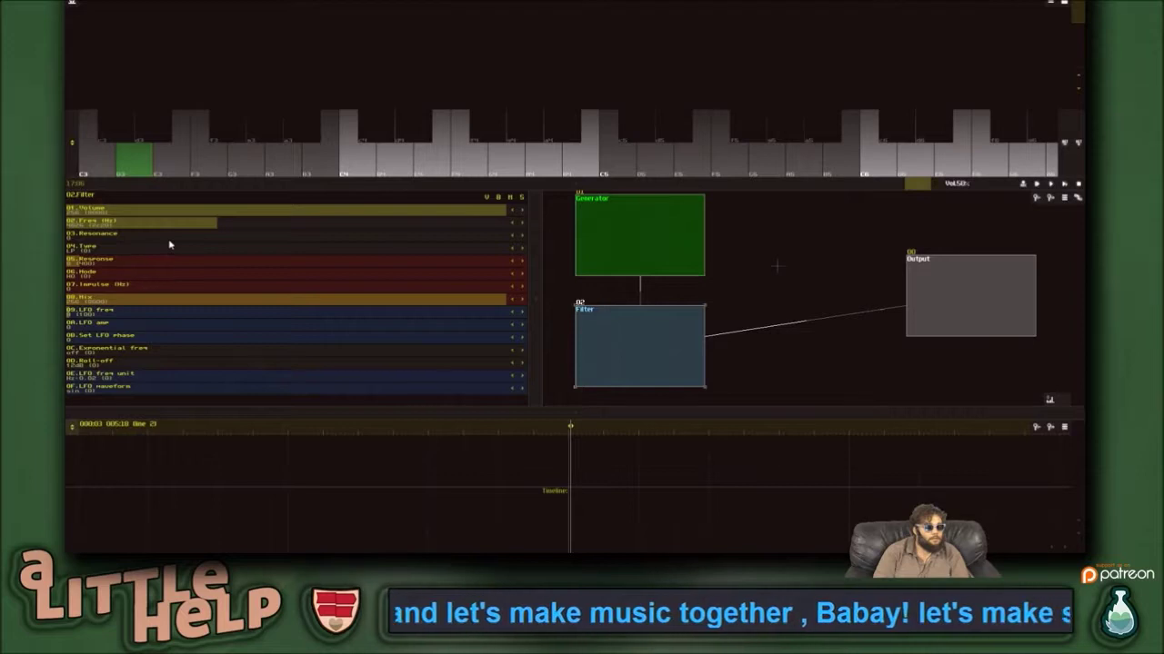
- Set the Filter's type to Notch and play a test note
{"action": "left_click_drag", "start_coordinate": [115, 249], "coordinate": [497, 231]}
{"action": "left_click_drag", "start_coordinate": [379, 250], "coordinate": [558, 242]}
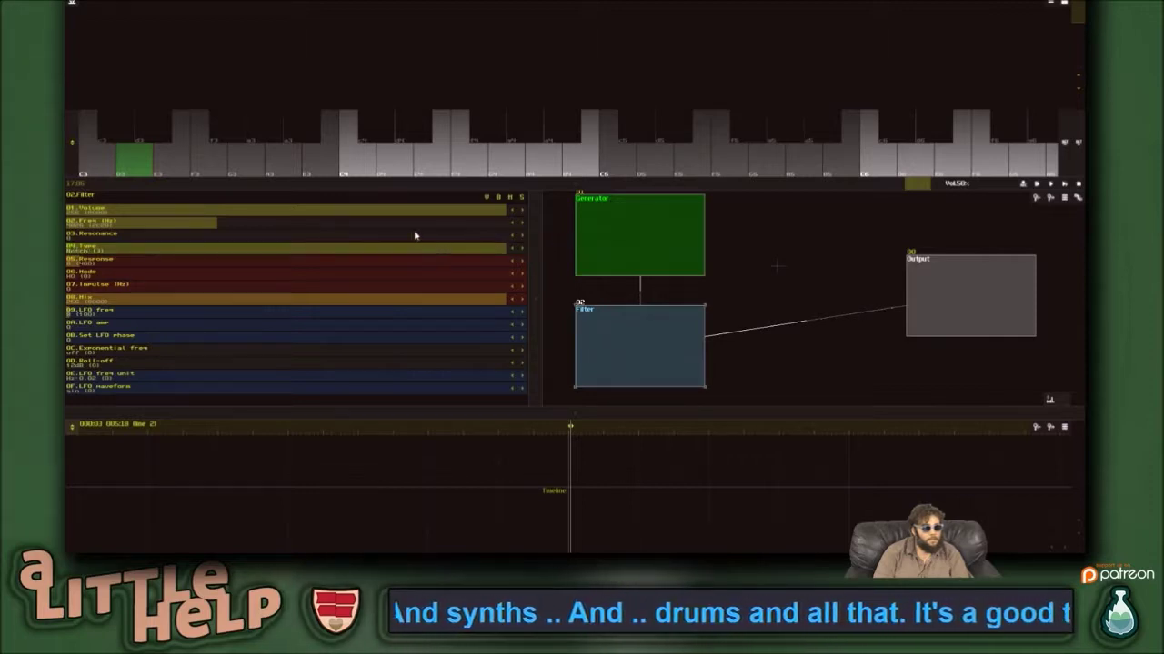
{"action": "key", "text": "b"}
- Set the Filter's frequency to about 40% of its range, resonance to about a quarter and response to 50
{"action": "left_click_drag", "start_coordinate": [109, 221], "coordinate": [250, 223]}
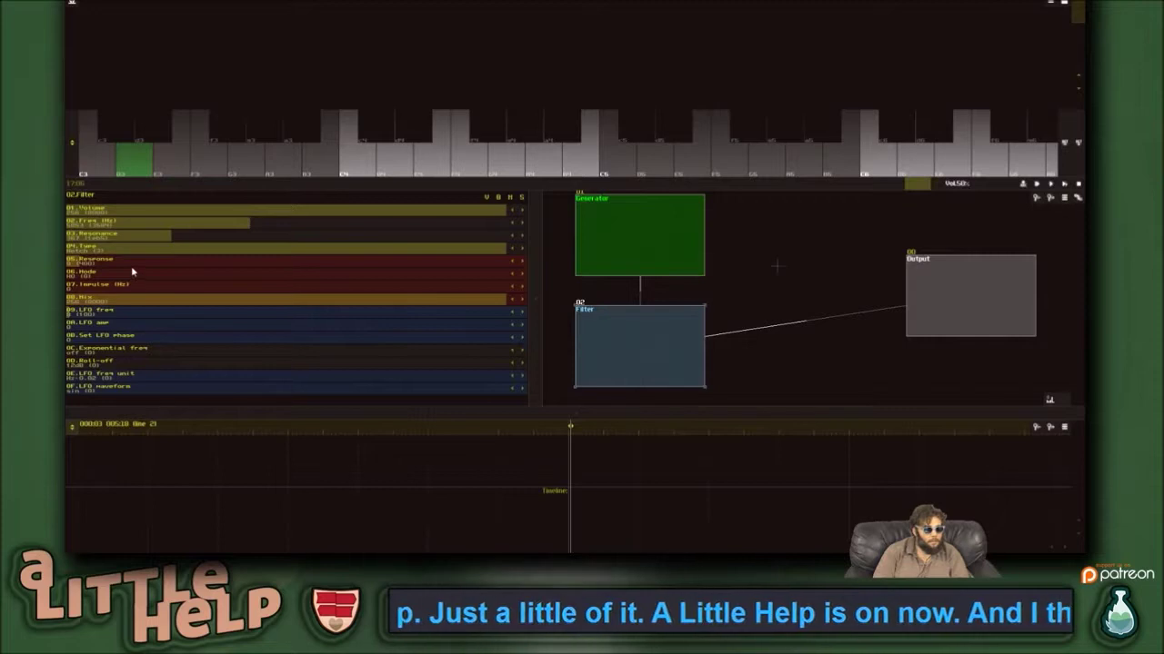
{"action": "mouse_move", "coordinate": [129, 265]}
{"action": "left_mouse_down"}
{"action": "mouse_move", "coordinate": [299, 264]}
{"action": "mouse_move", "coordinate": [151, 264]}
{"action": "left_mouse_up"}
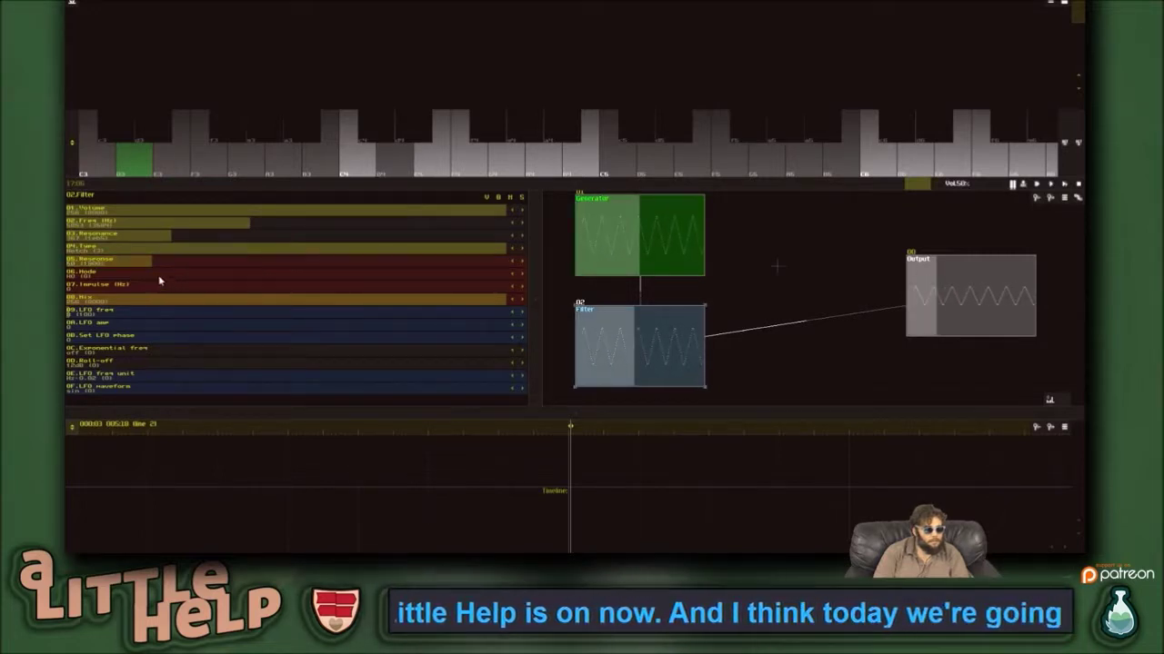
{"action": "left_click", "coordinate": [257, 281]}
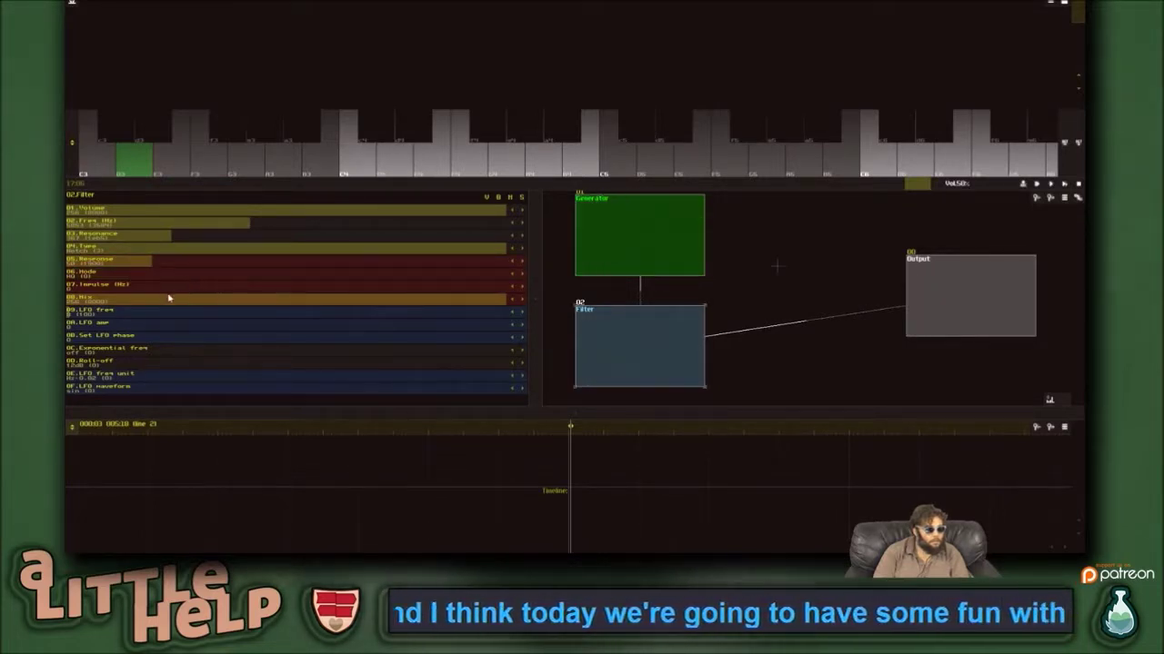
- Set the Filter's impulse to just over a third of its range, lower its frequency to about 15%, and play test notes
{"action": "left_click_drag", "start_coordinate": [330, 283], "coordinate": [500, 288]}
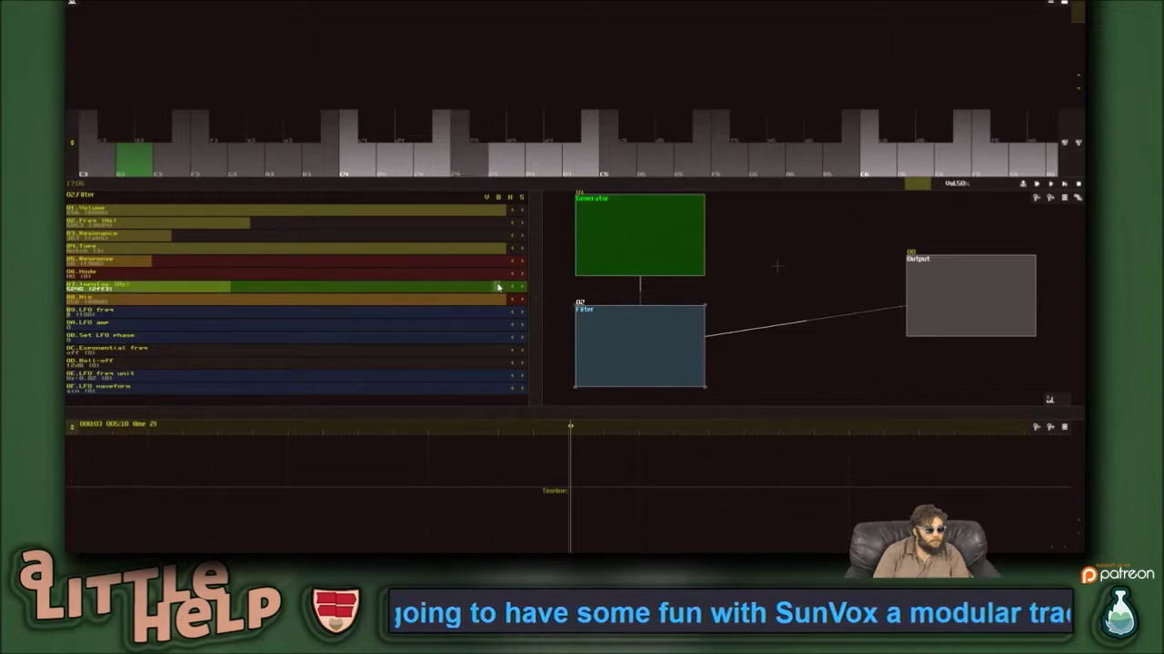
{"action": "left_click", "coordinate": [335, 227]}
{"action": "mouse_move", "coordinate": [335, 226]}
{"action": "left_mouse_down"}
{"action": "mouse_move", "coordinate": [177, 236]}
{"action": "mouse_move", "coordinate": [472, 212]}
{"action": "mouse_move", "coordinate": [195, 244]}
{"action": "left_mouse_up"}
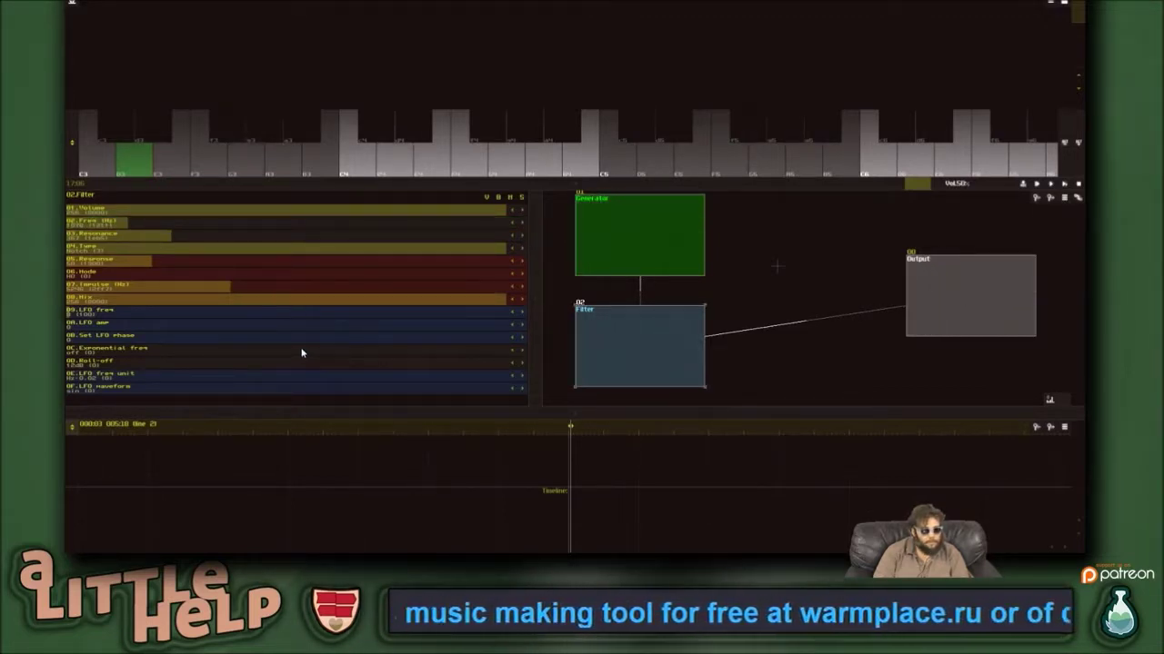
{"action": "key", "text": "x"}
{"action": "key", "text": "x"}
{"action": "key", "text": "x"}
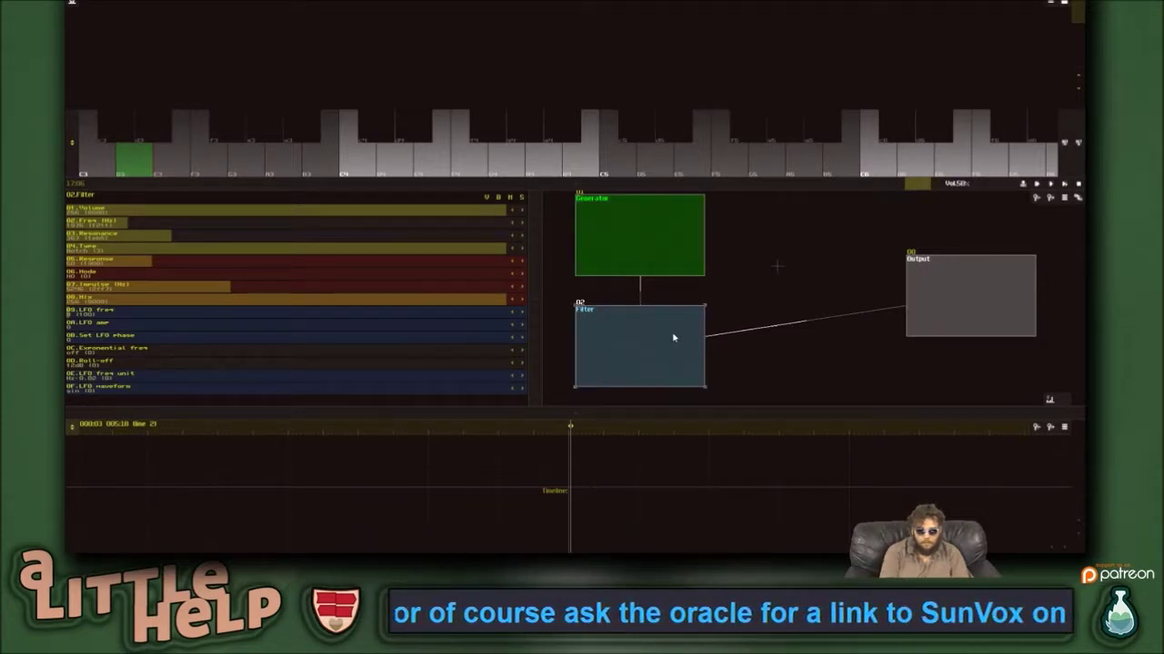
- Delete the Filter module and move the Generator down and closer to the Output
{"action": "key", "text": "Delete"}
{"action": "left_click", "coordinate": [512, 280]}
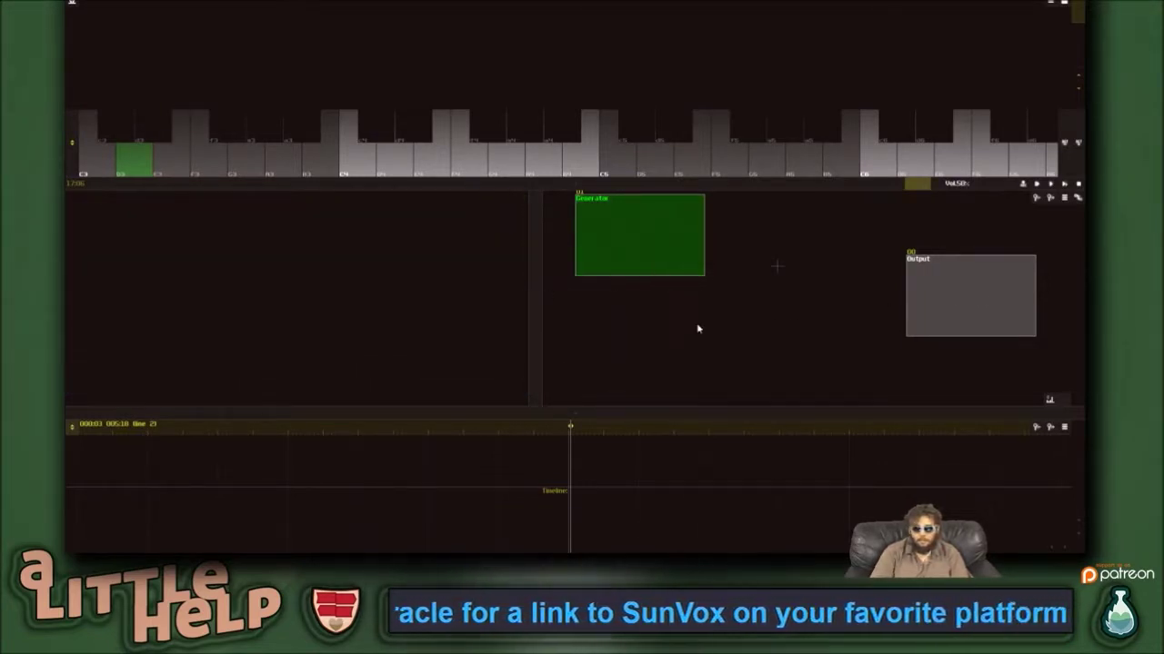
{"action": "left_click", "coordinate": [654, 260]}
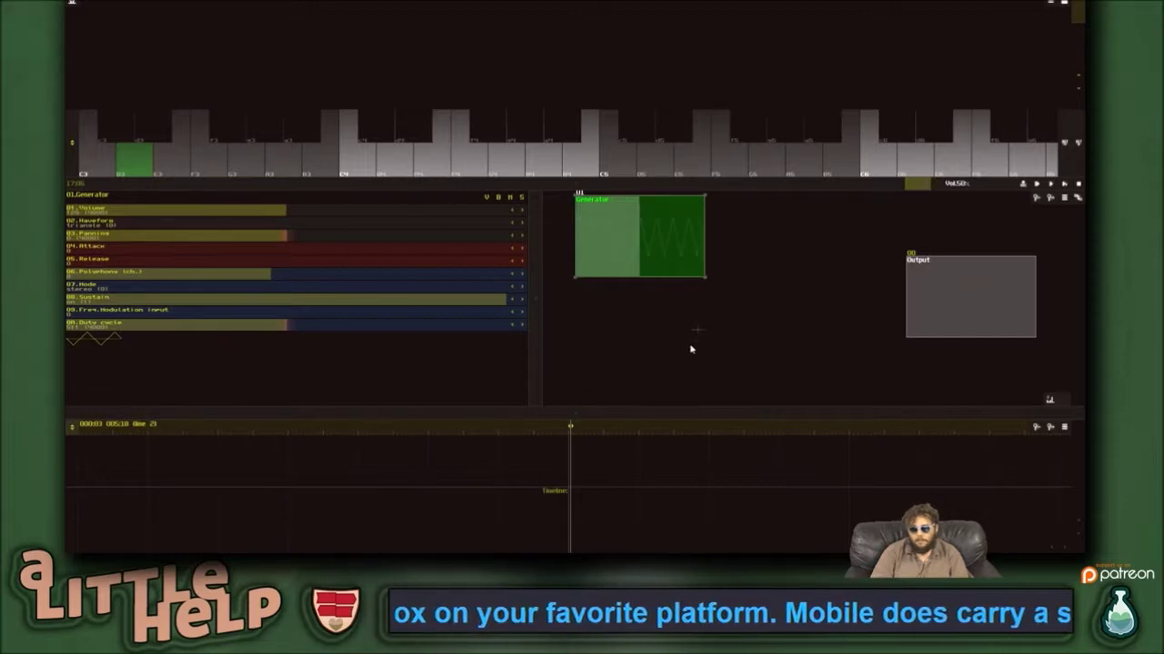
{"action": "left_click_drag", "start_coordinate": [683, 241], "coordinate": [701, 289]}
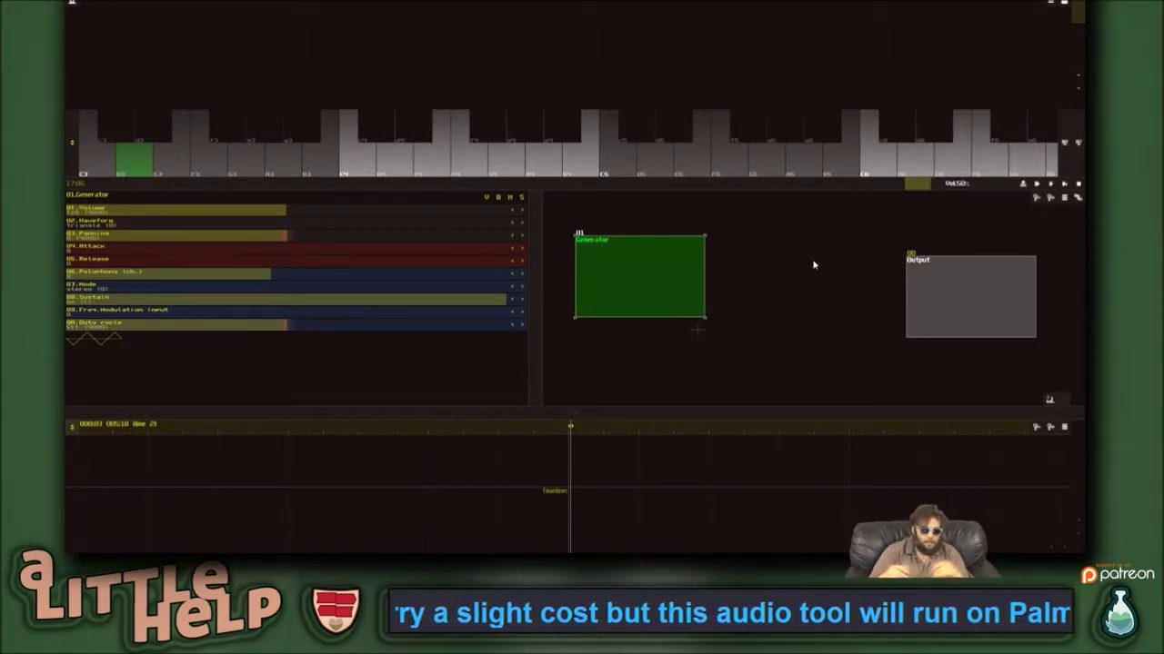
{"action": "left_click_drag", "start_coordinate": [696, 279], "coordinate": [715, 269]}
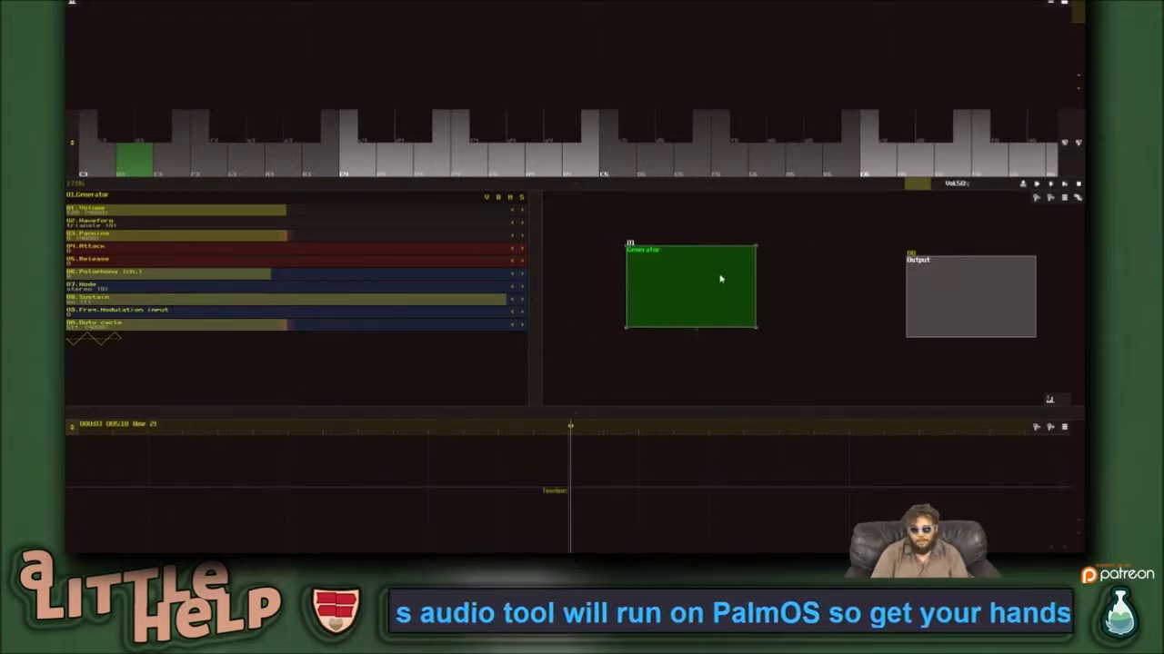
- Widen the module view, align the Output with the Generator, and connect the Generator directly to the Output
{"action": "left_click_drag", "start_coordinate": [537, 254], "coordinate": [492, 246]}
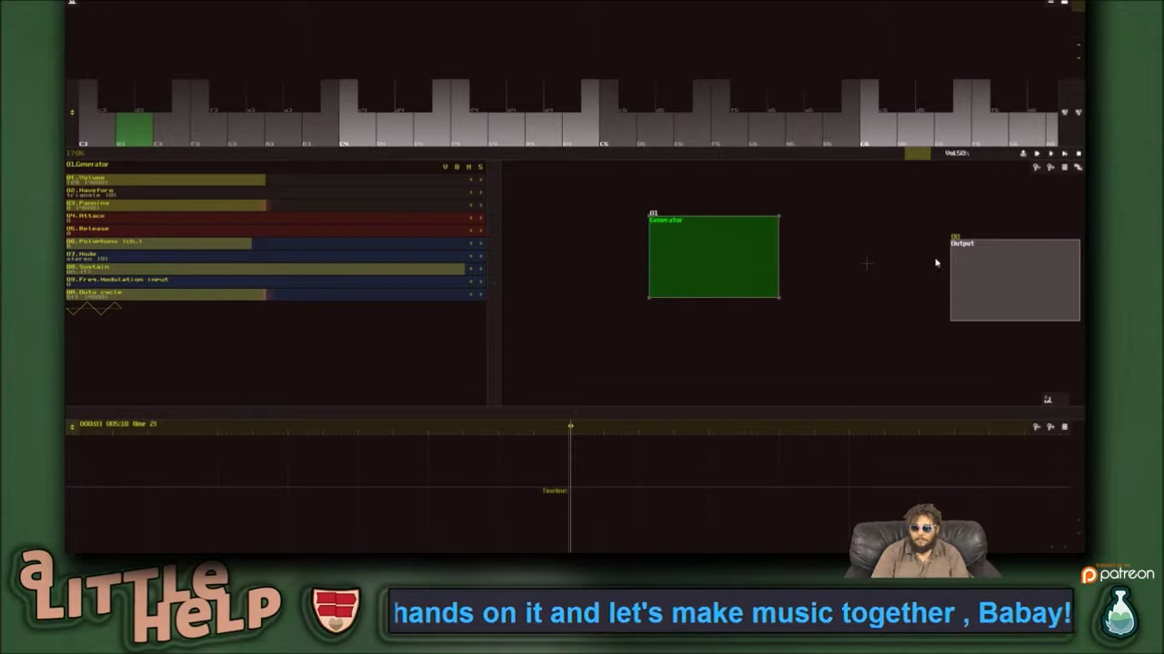
{"action": "left_click", "coordinate": [969, 252]}
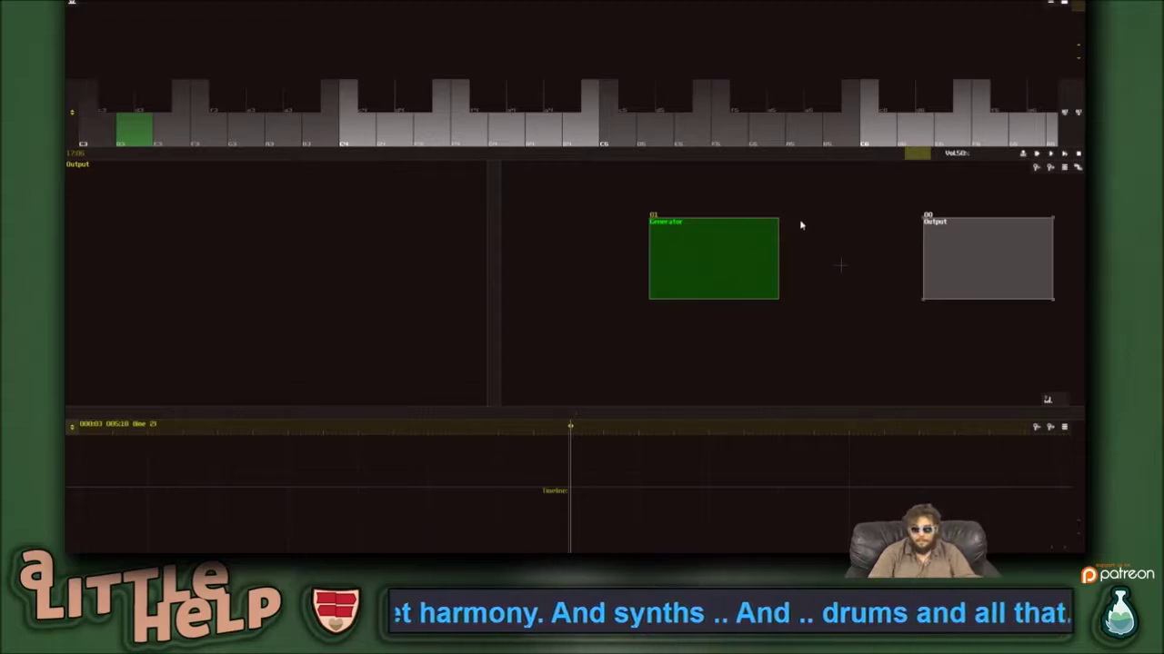
{"action": "left_click", "coordinate": [728, 255]}
{"action": "left_click_drag", "start_coordinate": [751, 266], "coordinate": [973, 265]}
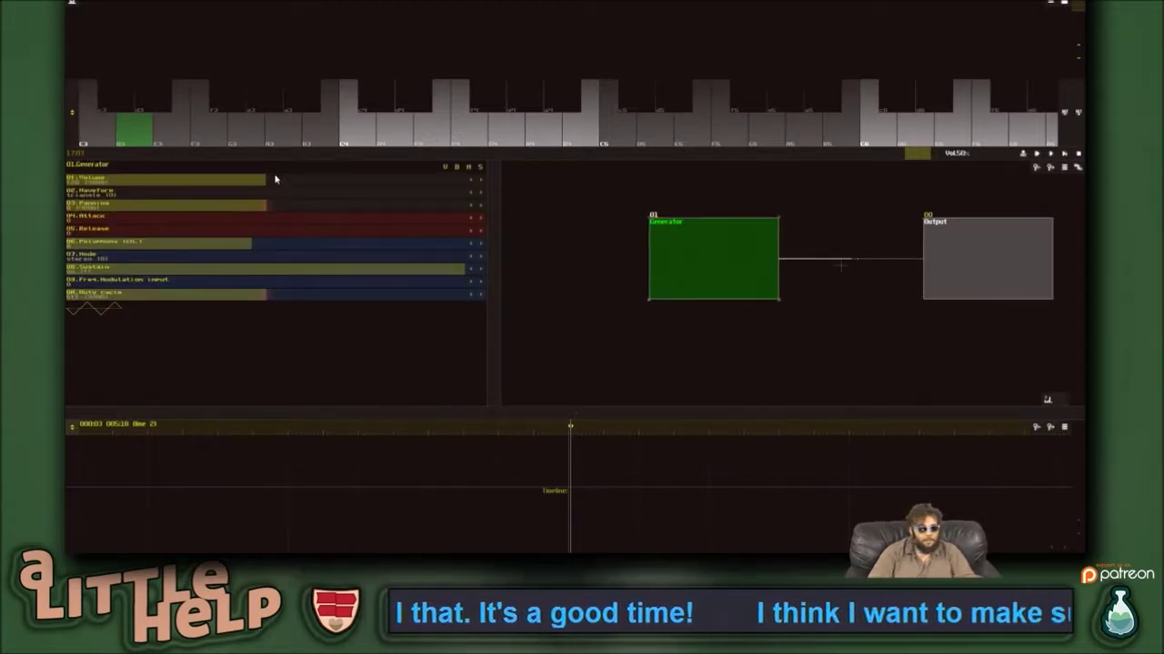
- Set the Generator's waveform to sin and audition it with several low notes
{"action": "left_click_drag", "start_coordinate": [348, 194], "coordinate": [537, 196]}
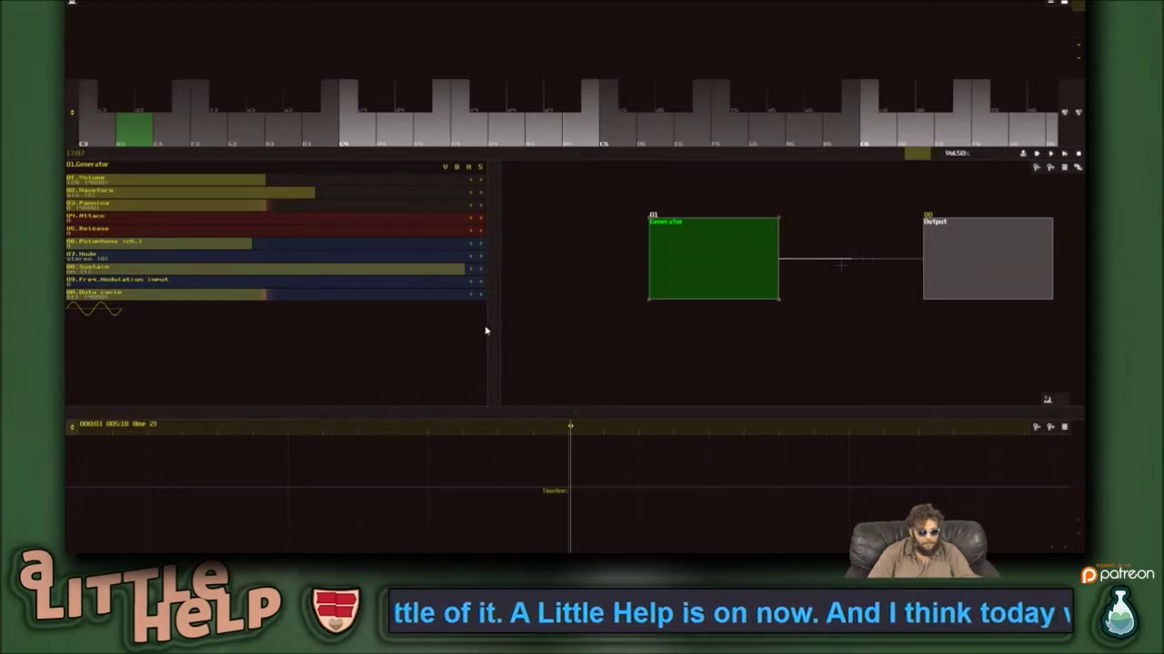
{"action": "key", "text": "b"}
{"action": "key", "text": "v"}
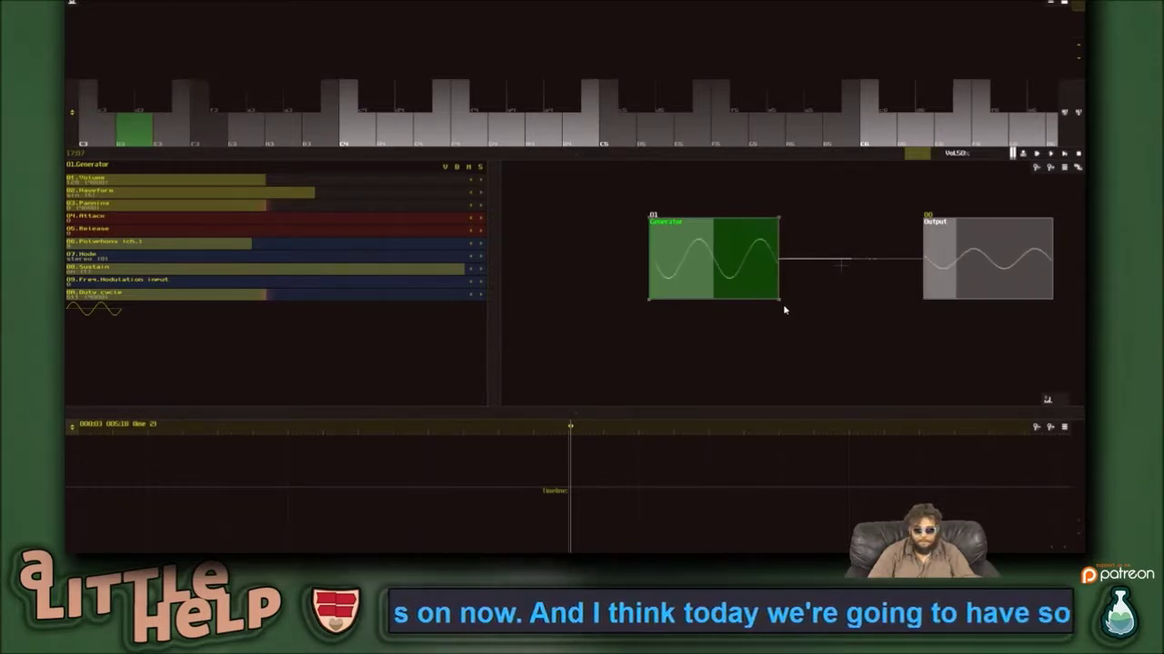
{"action": "key", "text": "c"}
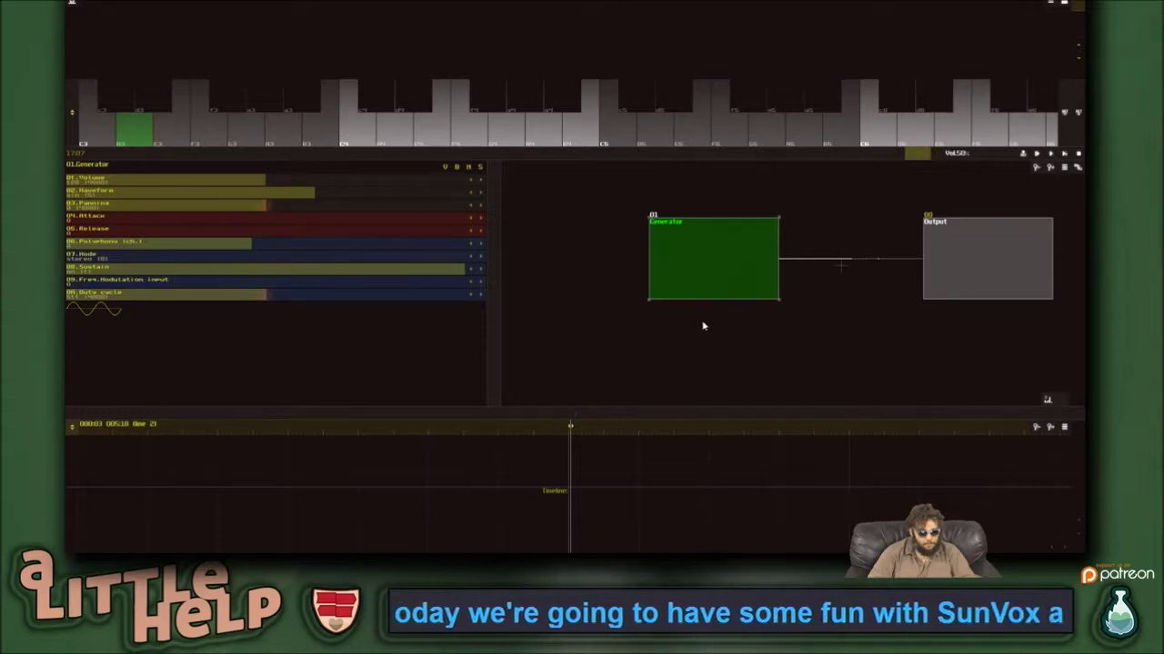
{"action": "left_click_drag", "start_coordinate": [791, 367], "coordinate": [714, 380]}
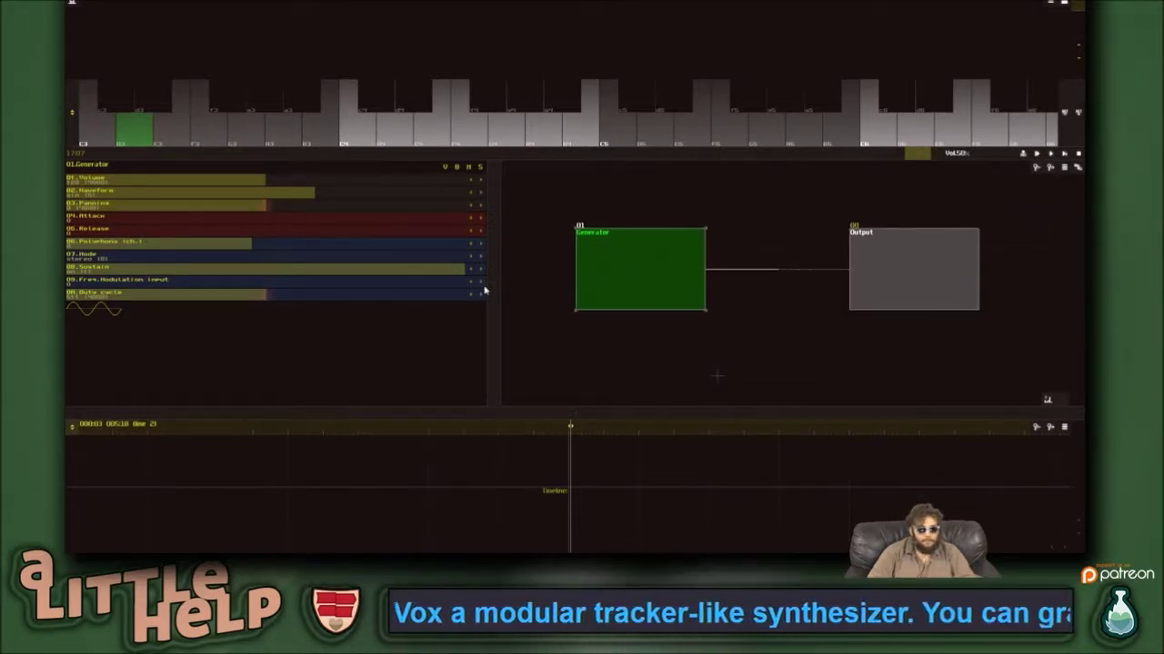
{"action": "key", "text": "v"}
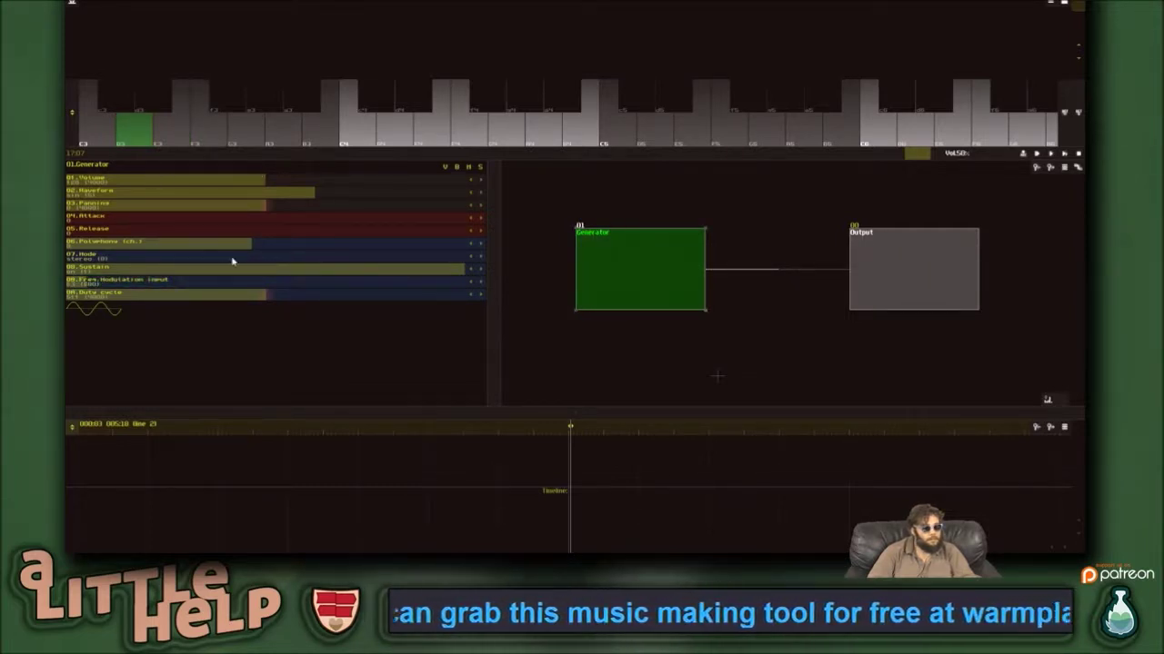
{"action": "left_click_drag", "start_coordinate": [787, 331], "coordinate": [759, 289]}
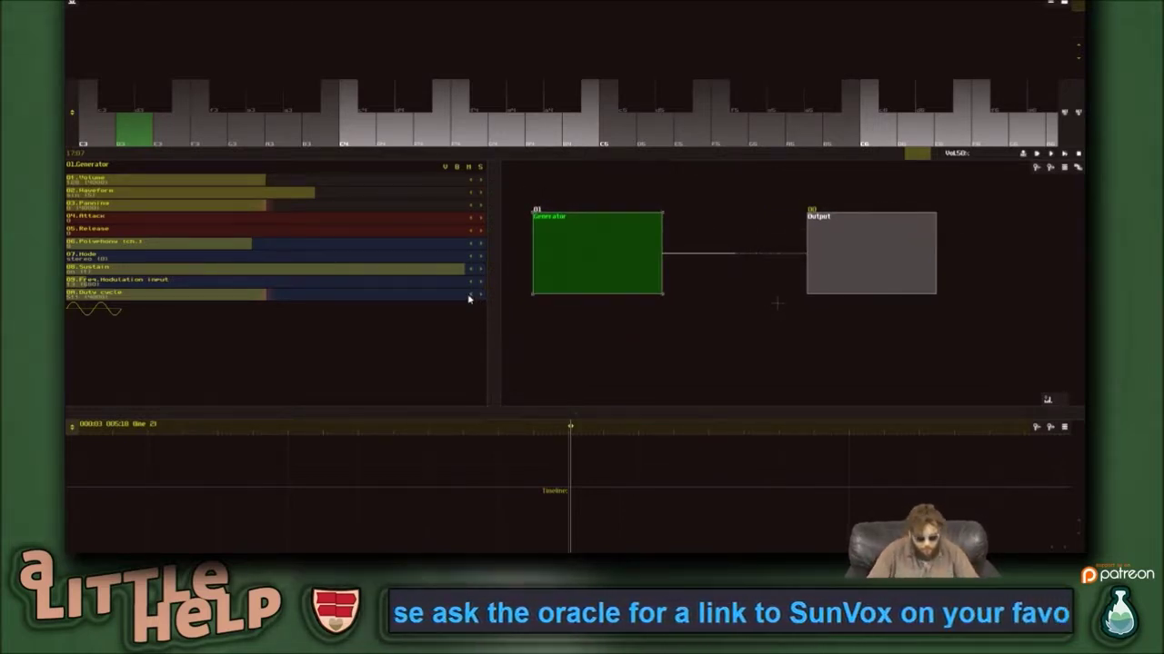
- Switch to the Twitch chat window in Chrome, dismiss the hosting notice, and return to SunVox
{"action": "key", "text": "alt+Tab"}
{"action": "key", "text": "Tab"}
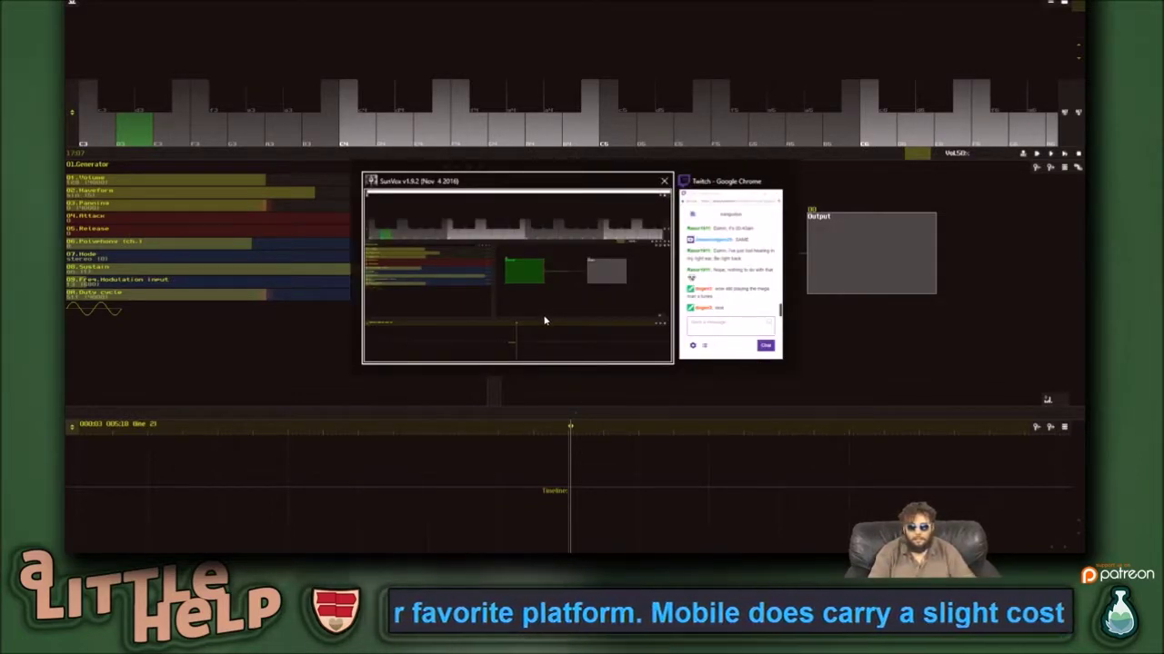
{"action": "key", "text": "alt+Tab"}
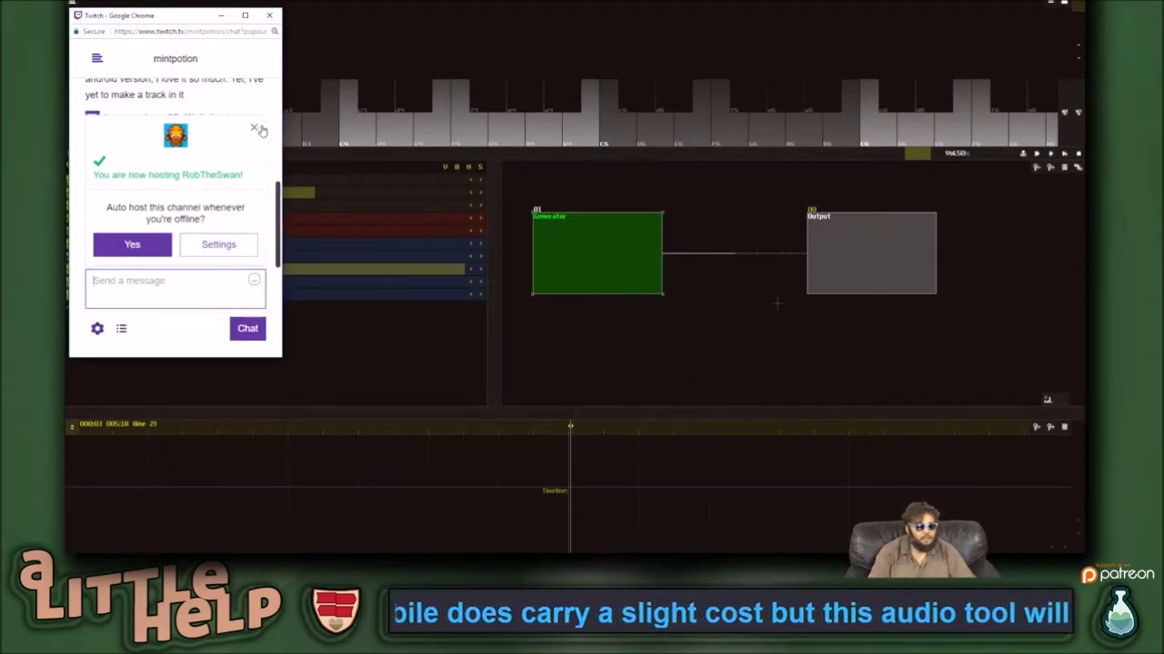
{"action": "left_click", "coordinate": [257, 129]}
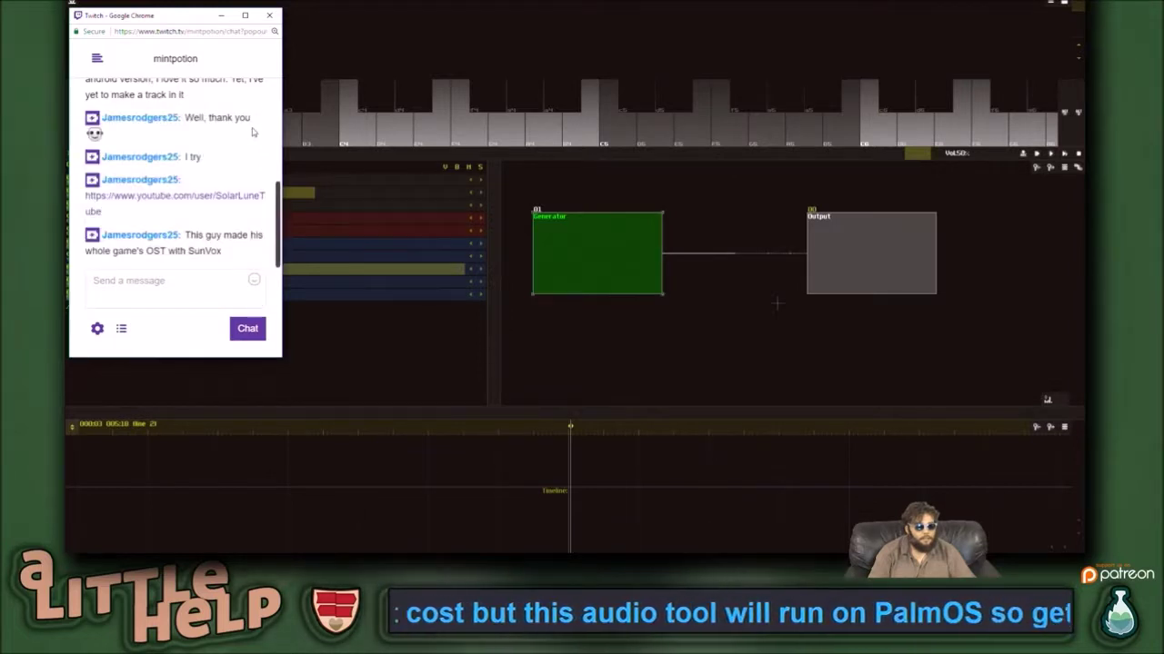
{"action": "left_click", "coordinate": [268, 18]}
{"action": "key", "text": "alt+Tab"}
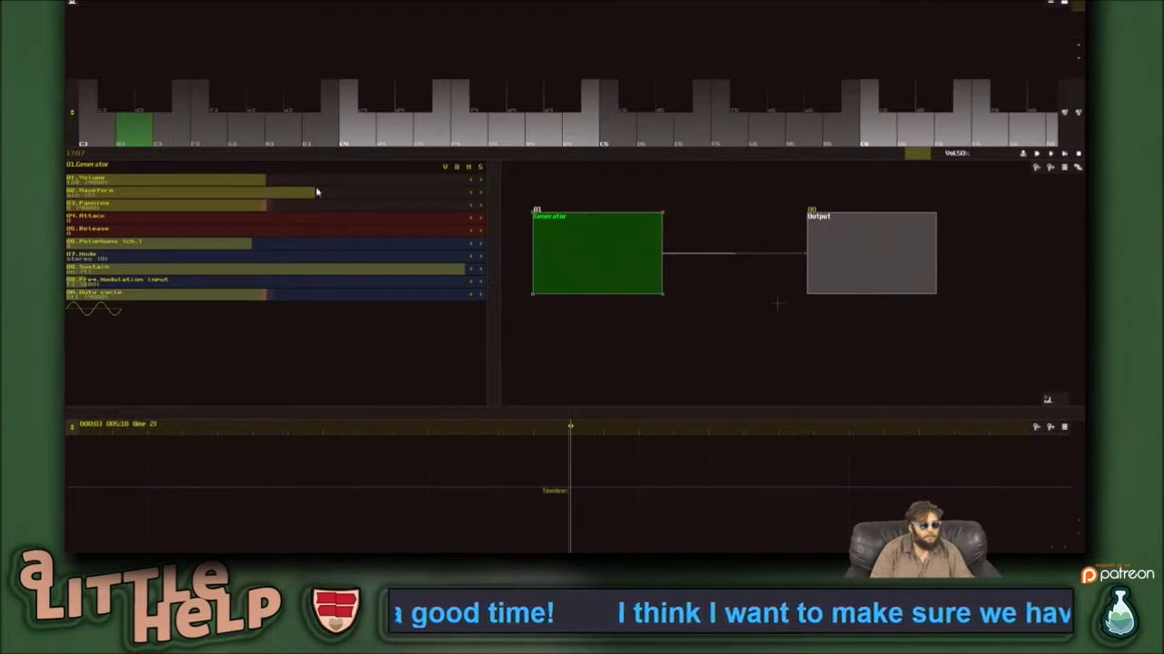
- Add an Analog generator module below the existing Generator
{"action": "right_click", "coordinate": [627, 335]}
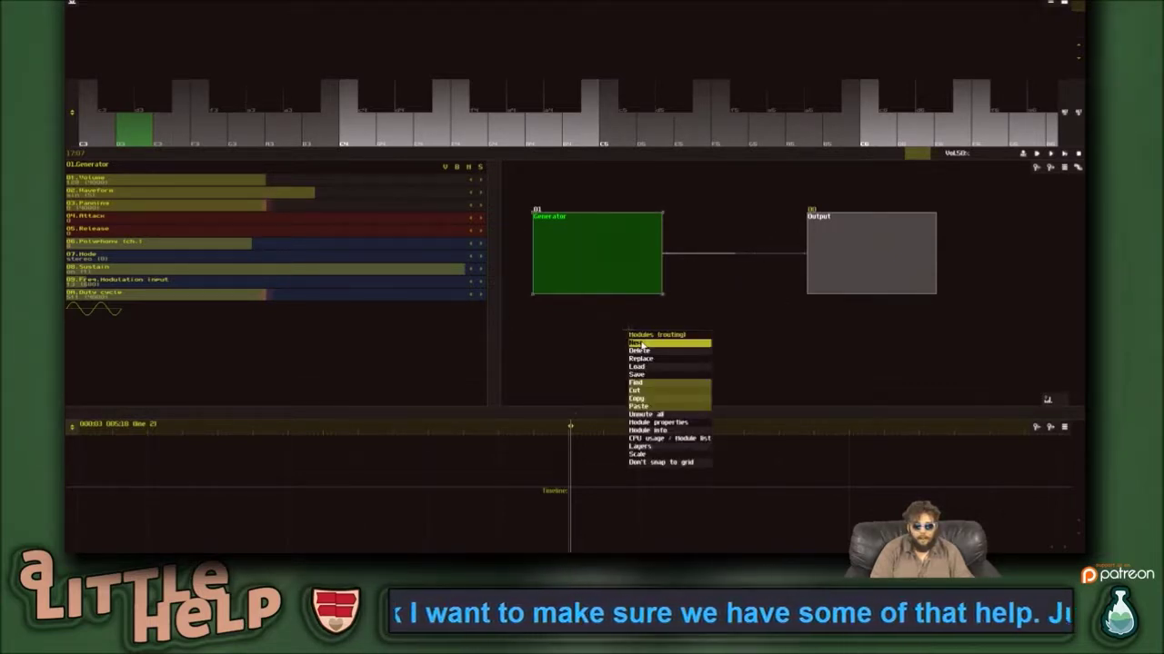
{"action": "left_click", "coordinate": [642, 344]}
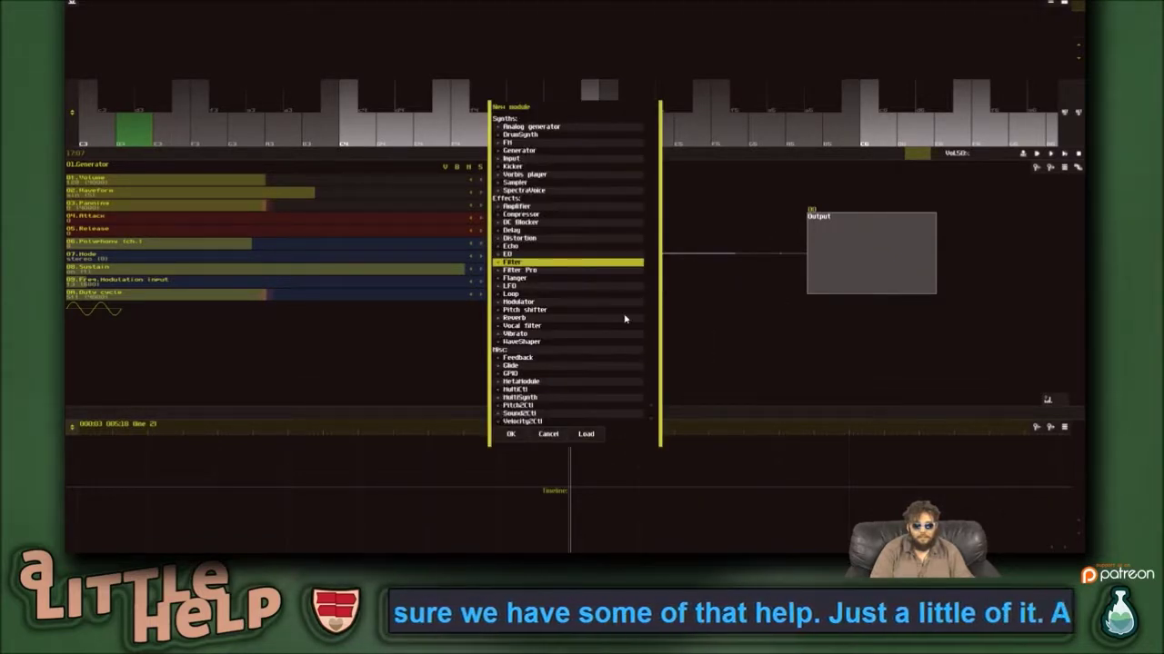
{"action": "double_click", "coordinate": [552, 127]}
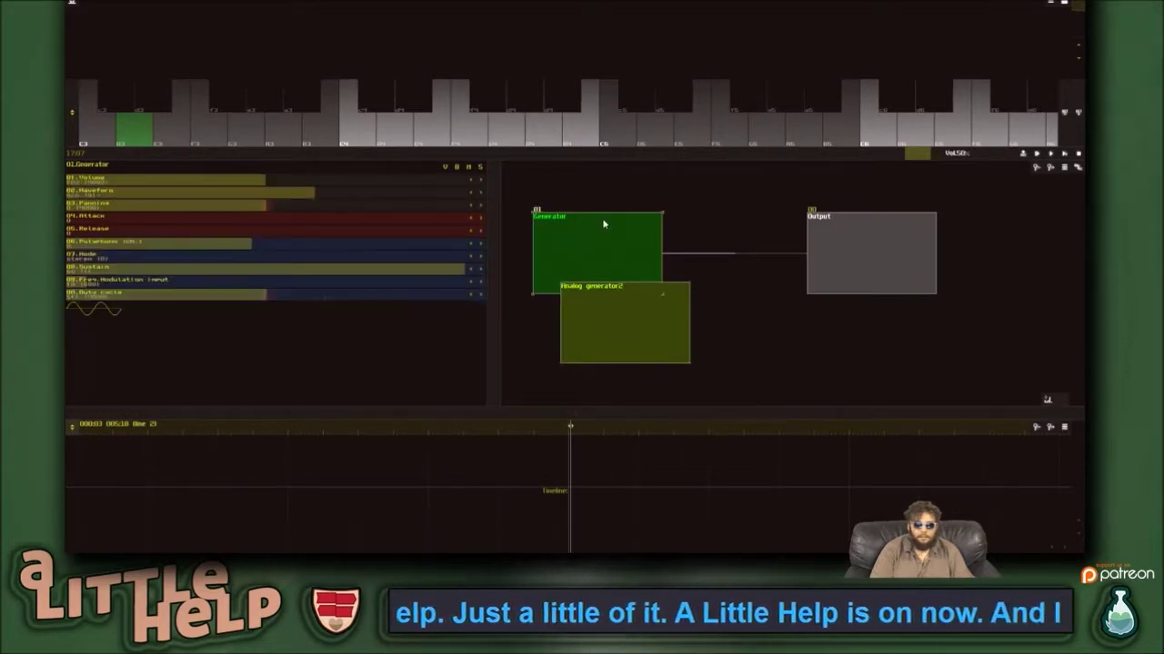
- Delete the old Generator, put the Analog generator in its place, and connect it to the Output
{"action": "key", "text": "Delete"}
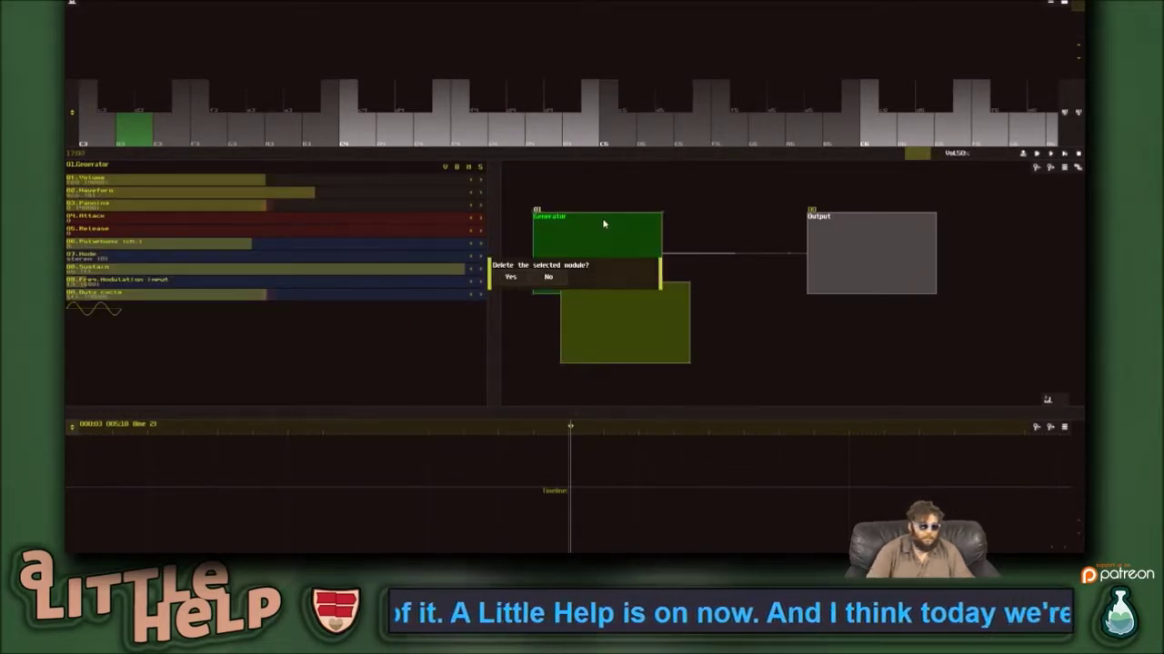
{"action": "left_click", "coordinate": [510, 279]}
{"action": "left_click", "coordinate": [663, 291]}
{"action": "mouse_move", "coordinate": [664, 292]}
{"action": "left_mouse_down"}
{"action": "mouse_move", "coordinate": [645, 244]}
{"action": "mouse_move", "coordinate": [644, 255]}
{"action": "mouse_move", "coordinate": [832, 251]}
{"action": "left_mouse_up"}
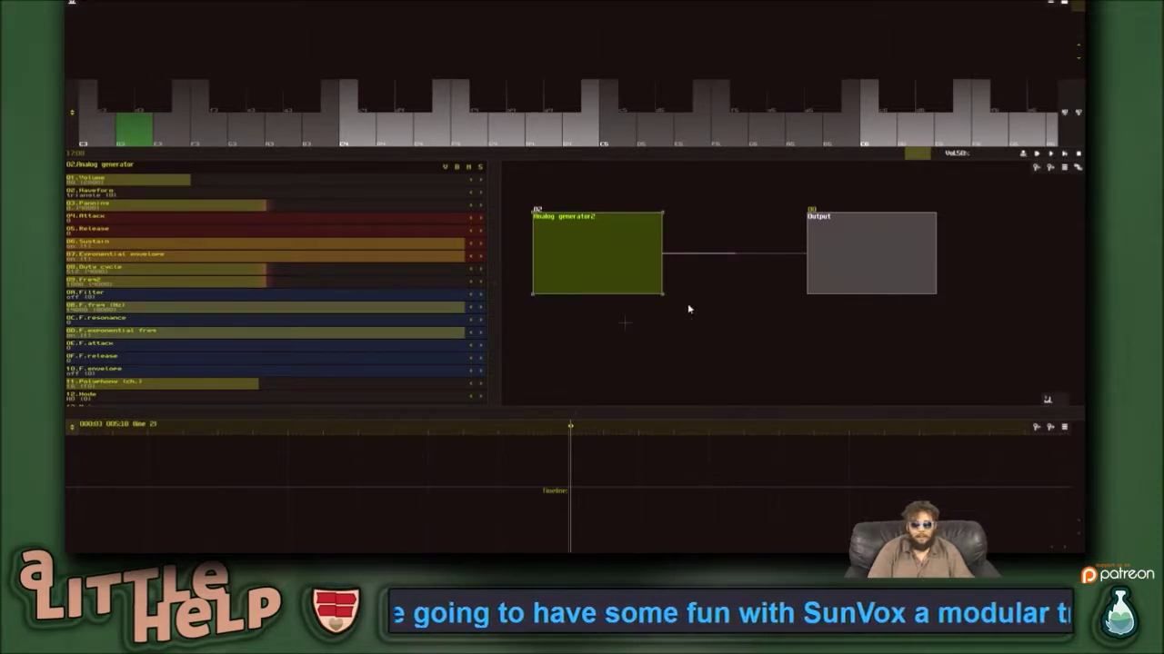
- Cycle the Analog generator's waveform from triangle one type at a time up to sin, playing a test note on each
{"action": "key", "text": "s"}
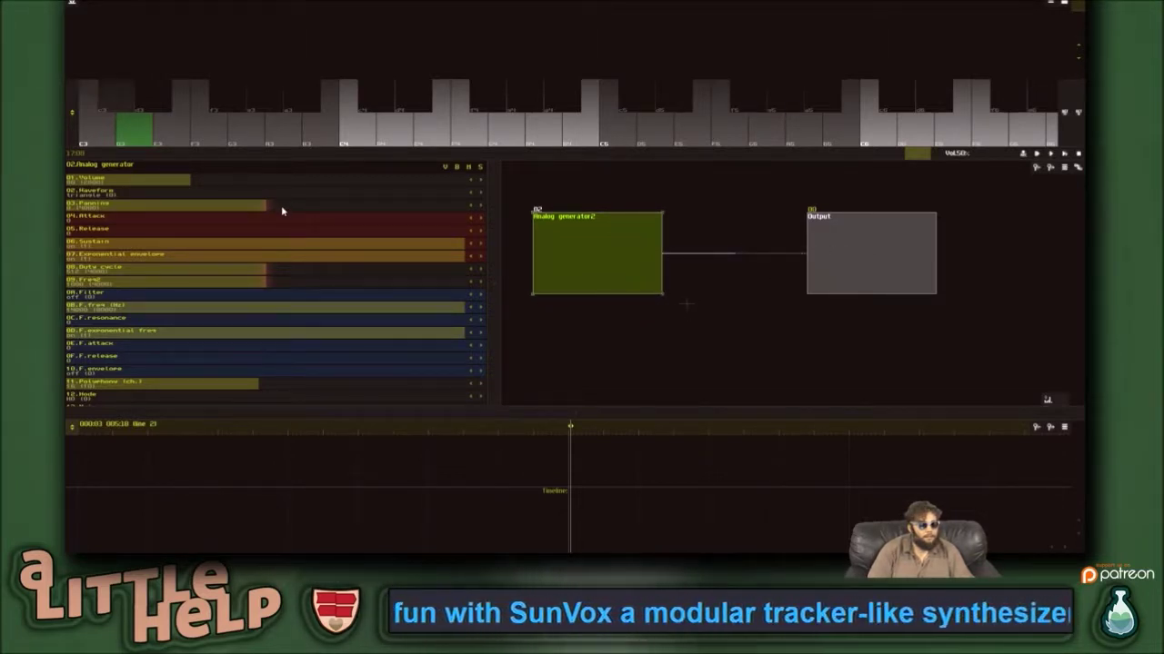
{"action": "key", "text": "s"}
{"action": "left_click", "coordinate": [482, 193]}
{"action": "key", "text": "x"}
{"action": "left_click", "coordinate": [483, 194]}
{"action": "key", "text": "x"}
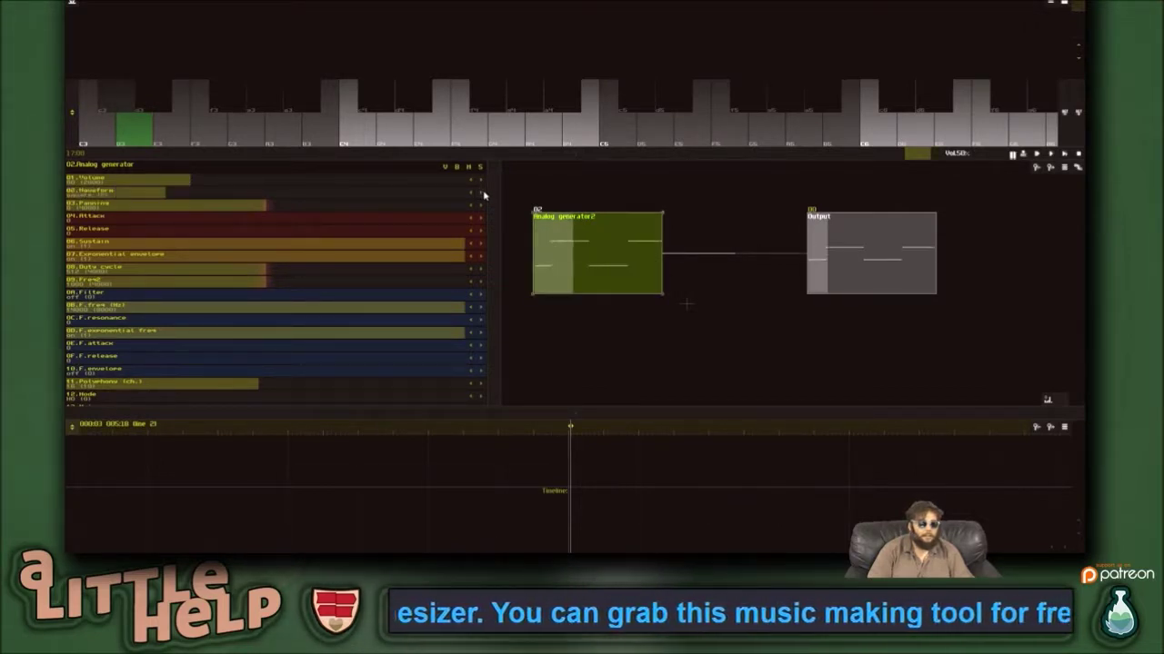
{"action": "left_click", "coordinate": [483, 195]}
{"action": "key", "text": "x"}
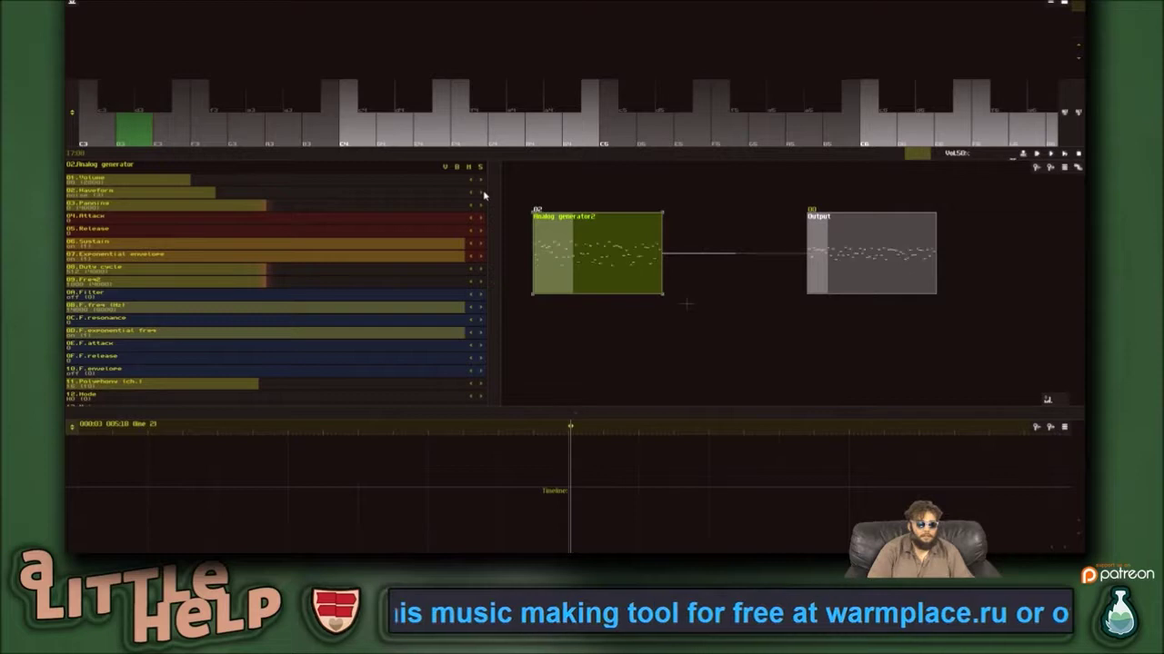
{"action": "left_click", "coordinate": [484, 195]}
{"action": "key", "text": "x"}
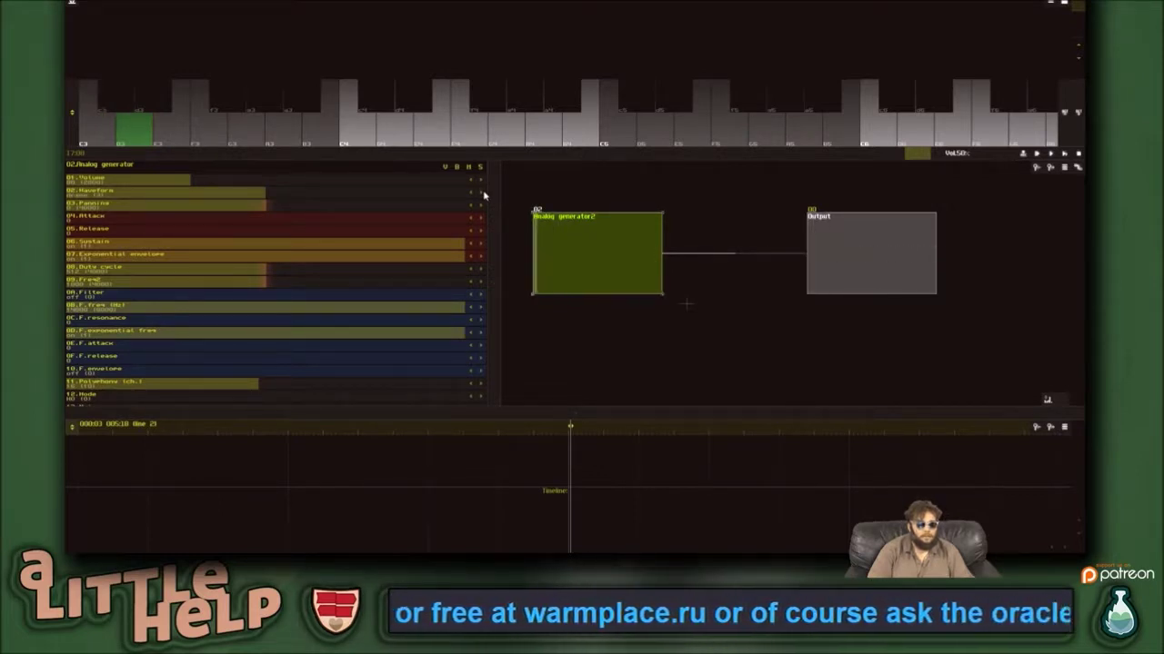
{"action": "left_click", "coordinate": [483, 194]}
{"action": "key", "text": "x"}
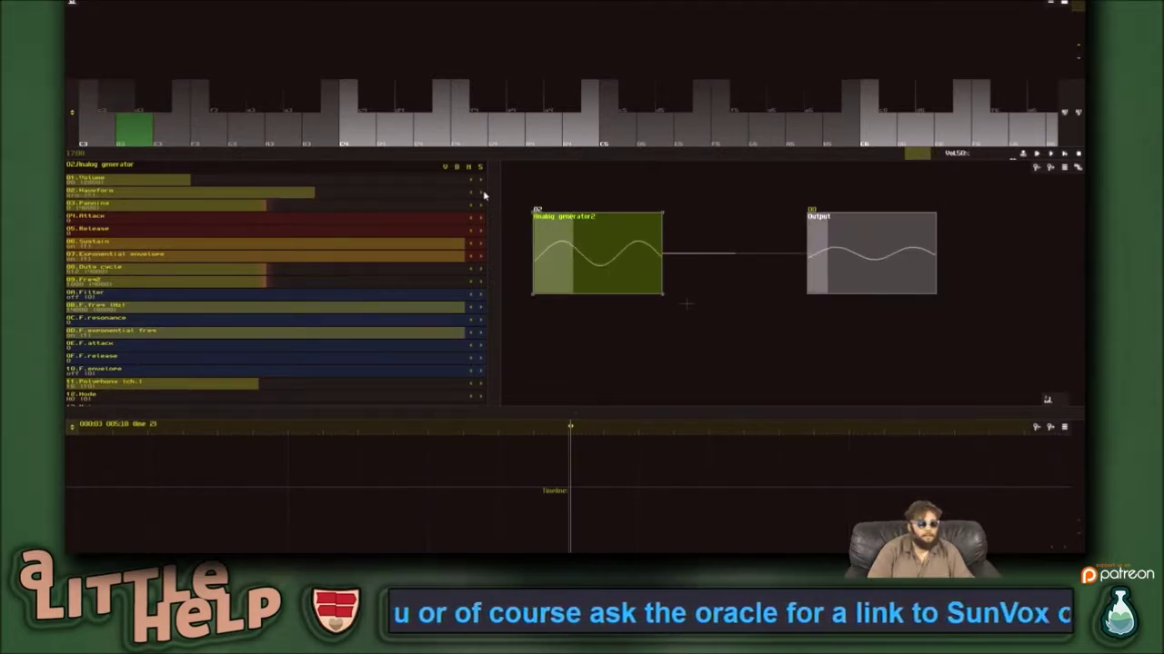
- Set the Analog generator's waveform to hsin and play several different notes through it
{"action": "key", "text": "x"}
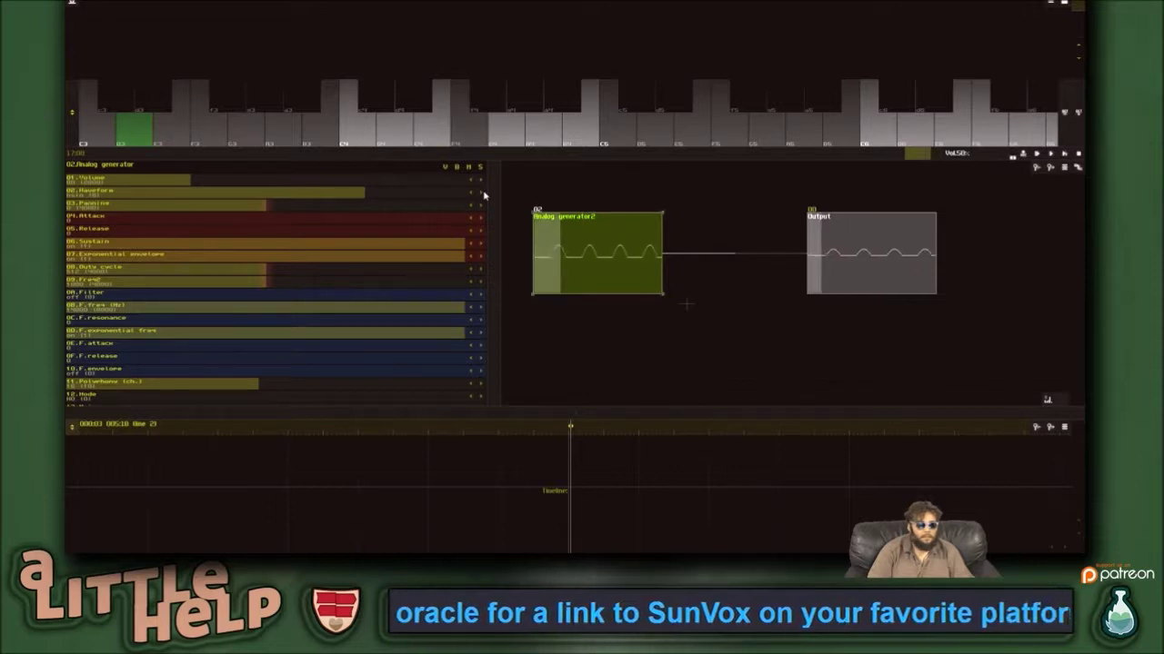
{"action": "key", "text": "w"}
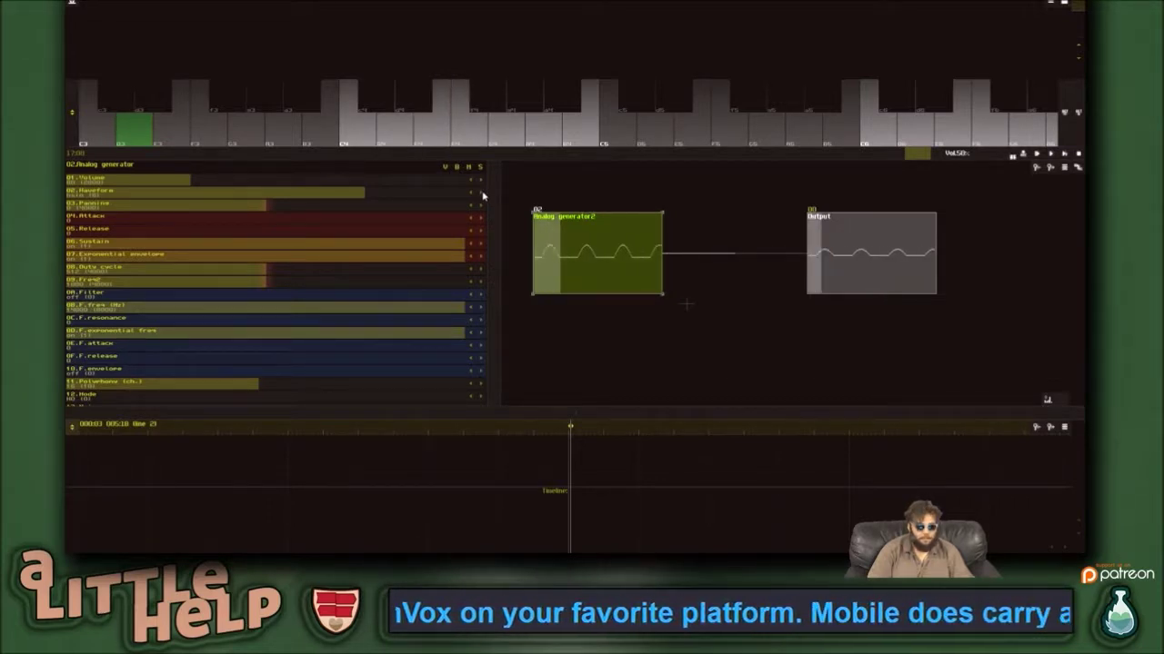
{"action": "key", "text": "b"}
{"action": "key", "text": "n"}
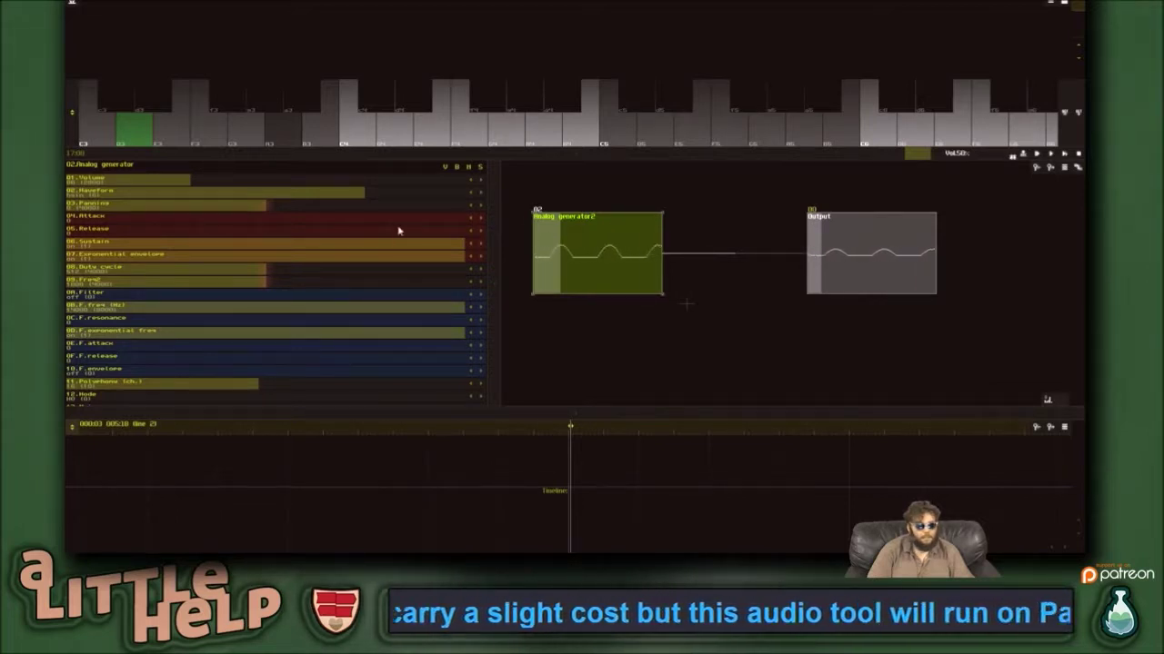
- Raise the Analog generator's attack to about three quarters of its range
{"action": "right_click", "coordinate": [565, 242]}
{"action": "left_click", "coordinate": [573, 221]}
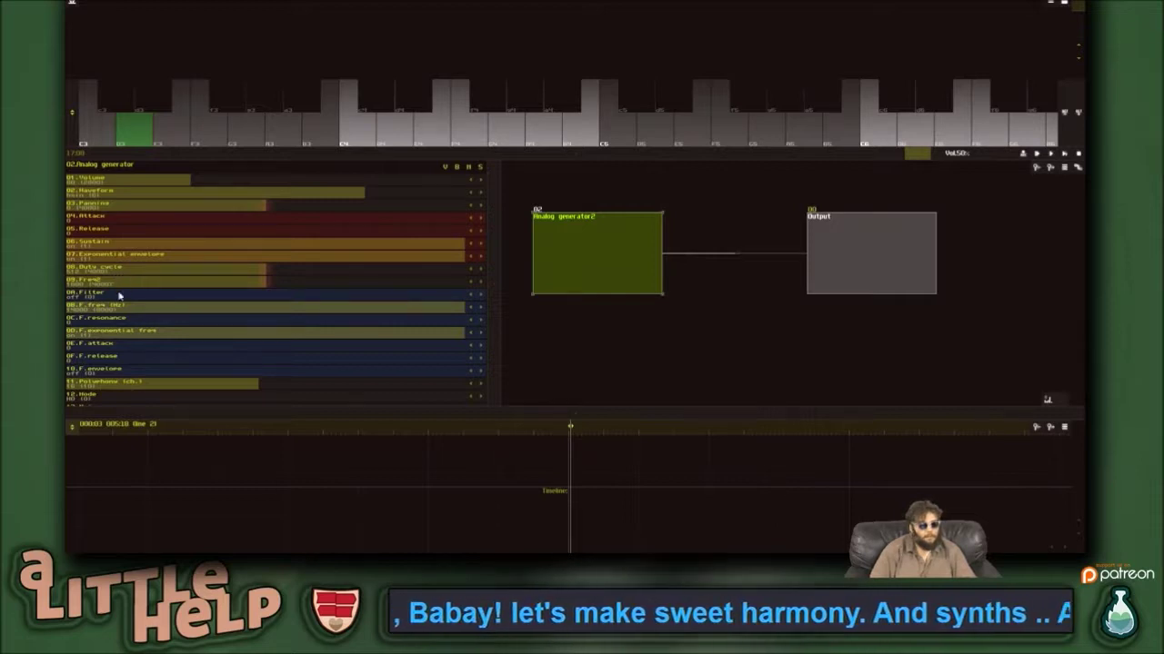
{"action": "left_click_drag", "start_coordinate": [187, 220], "coordinate": [483, 200]}
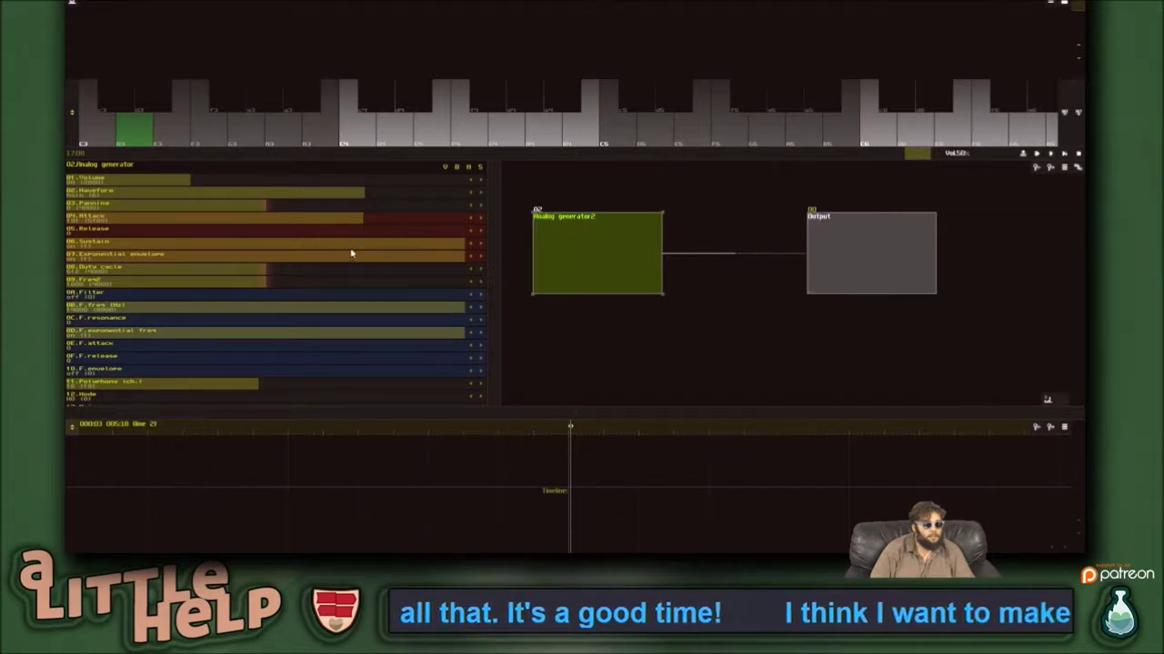
- Turn off the Analog generator's sustain, raise its release to about nine tenths of its range, and play test notes
{"action": "left_click", "coordinate": [467, 247]}
{"action": "left_click_drag", "start_coordinate": [273, 233], "coordinate": [601, 235]}
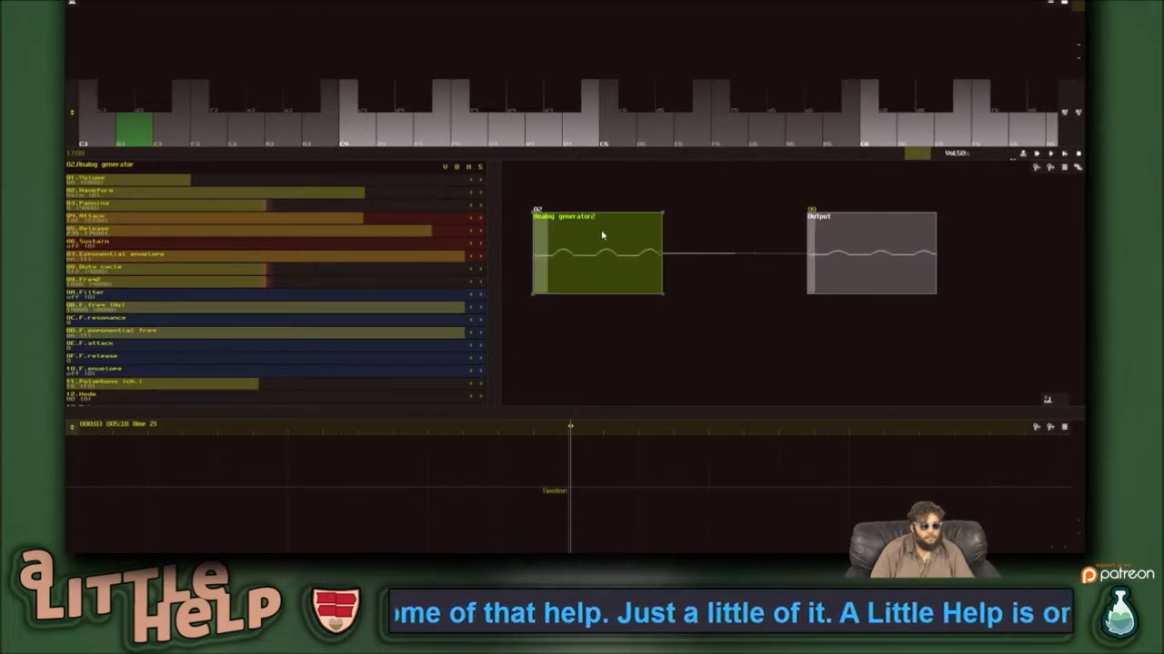
{"action": "key", "text": "c"}
{"action": "key", "text": "r"}
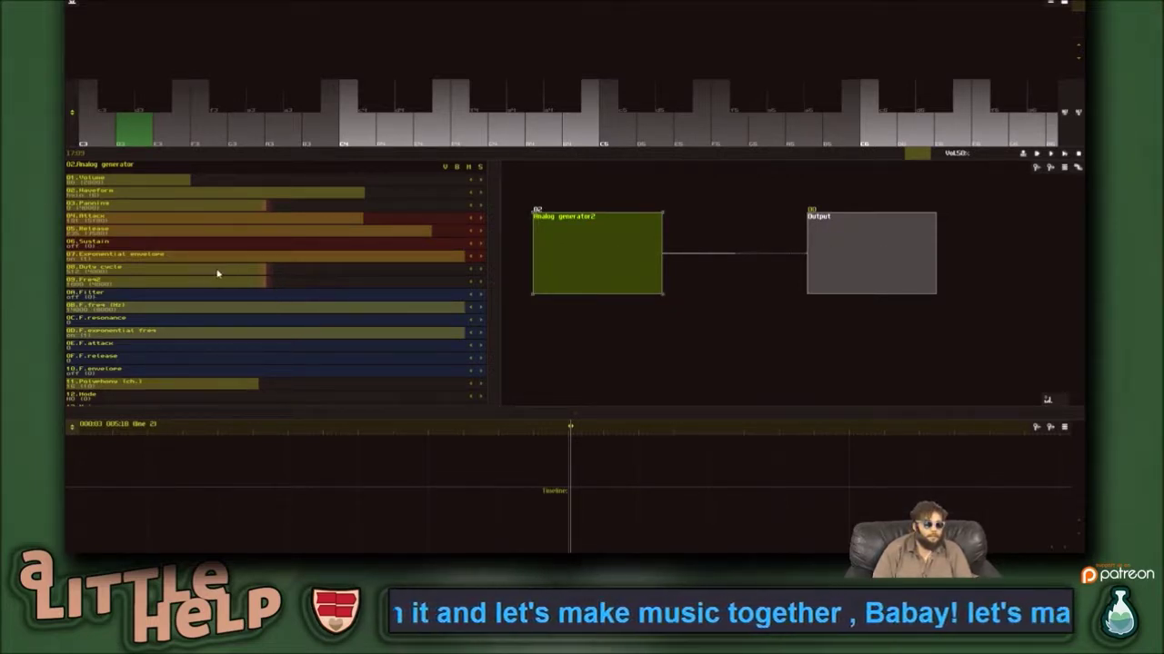
- Raise the Analog generator's duty cycle to about three quarters of its range and lower Freq2 to about a quarter, playing test notes
{"action": "left_click_drag", "start_coordinate": [307, 274], "coordinate": [262, 291]}
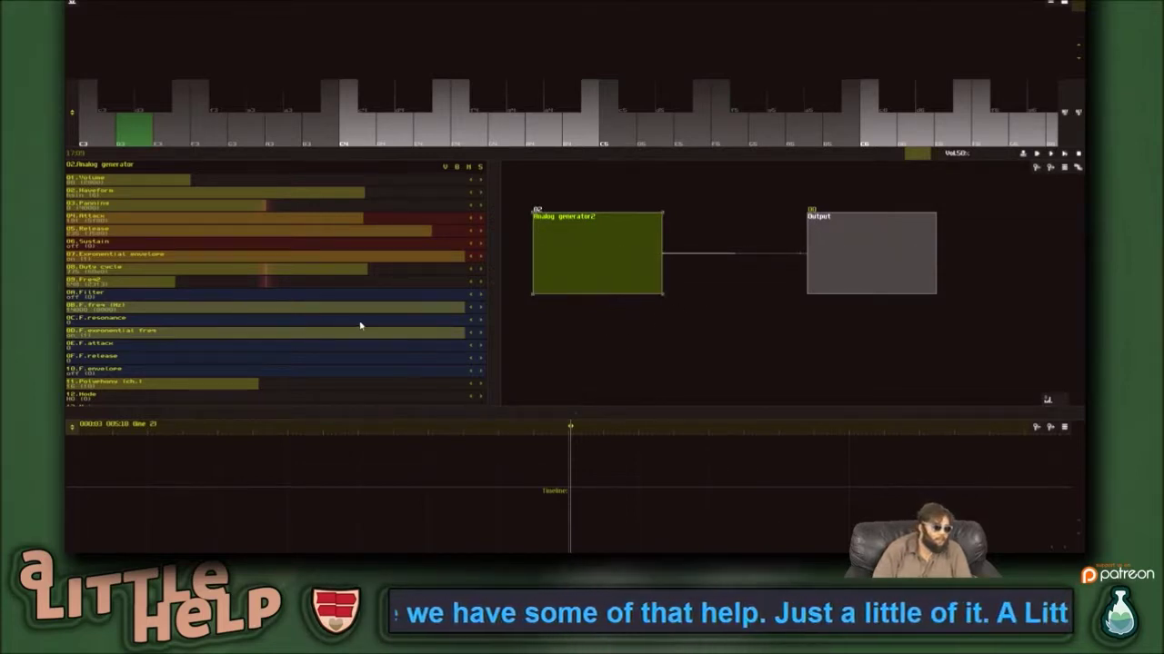
{"action": "left_click_drag", "start_coordinate": [500, 285], "coordinate": [521, 218]}
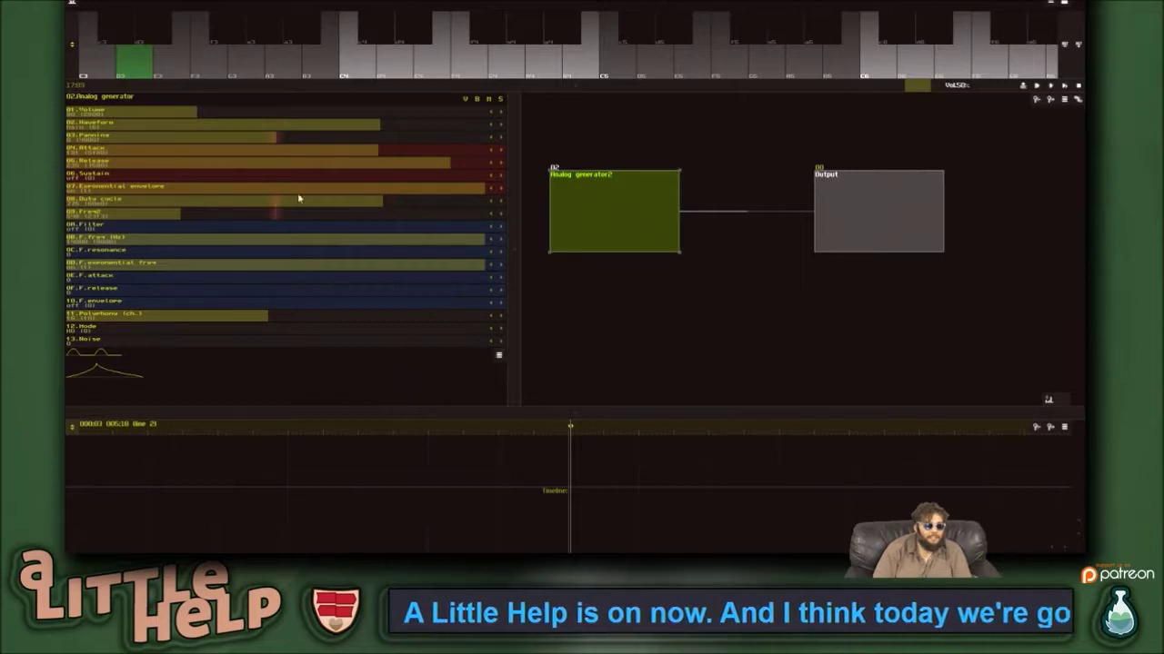
{"action": "key", "text": "e"}
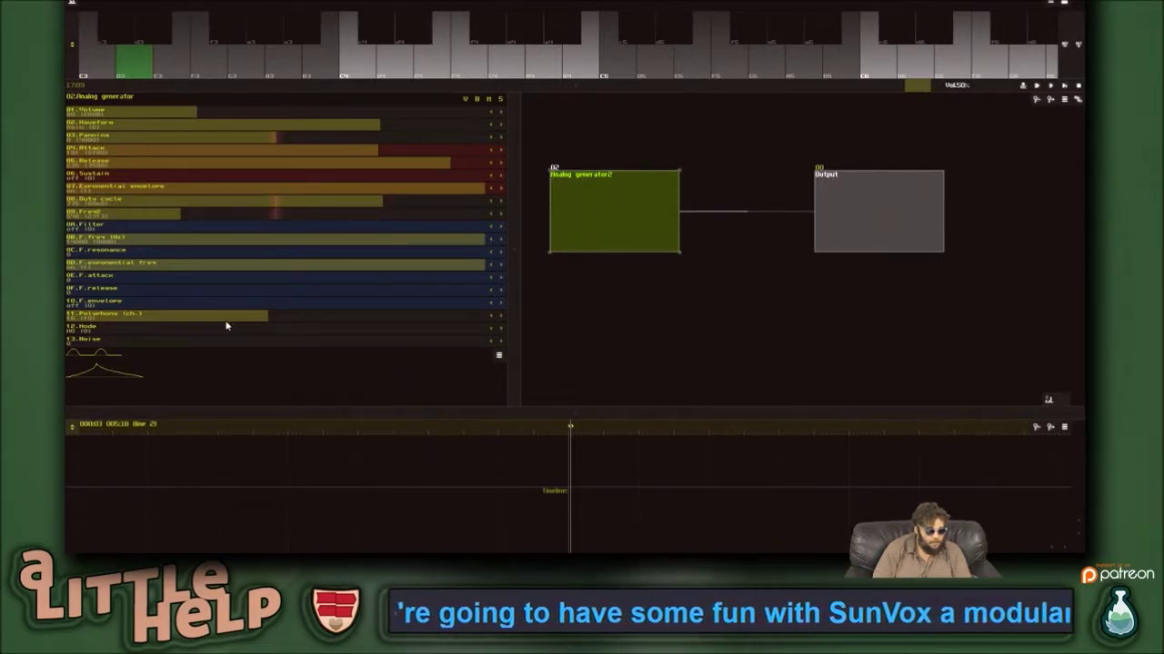
{"action": "key", "text": "b"}
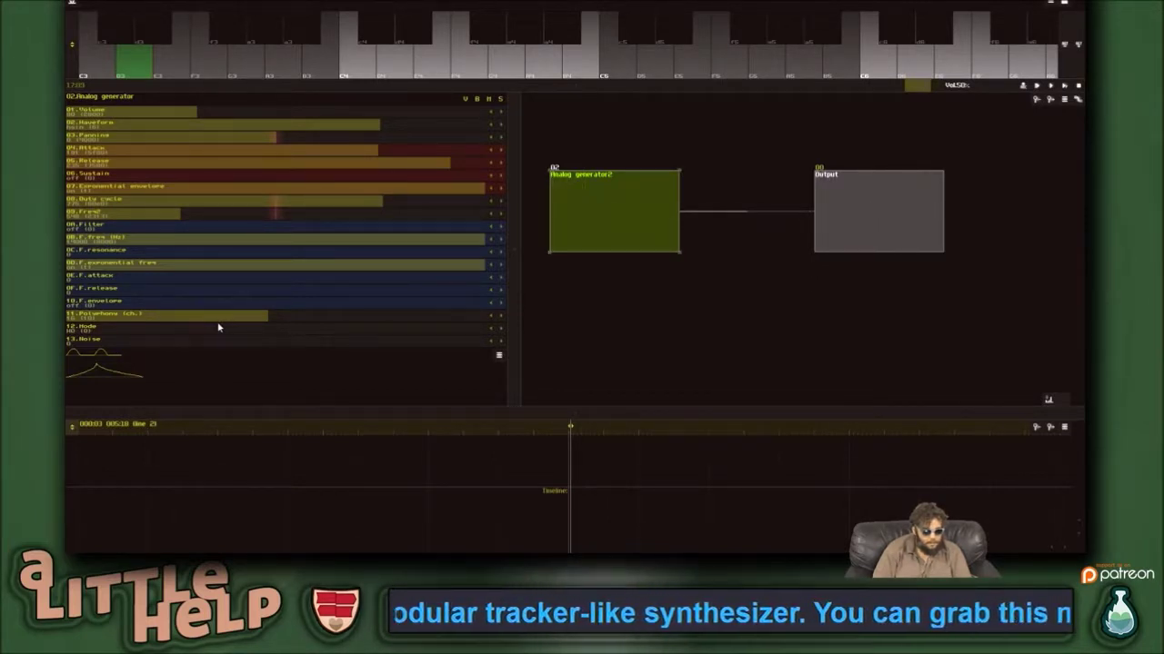
- Play a run of different notes through the Analog generator to hear the long attack and release envelope
{"action": "key", "text": "c"}
{"action": "key", "text": "v"}
{"action": "key", "text": "n"}
{"action": "key", "text": "n"}
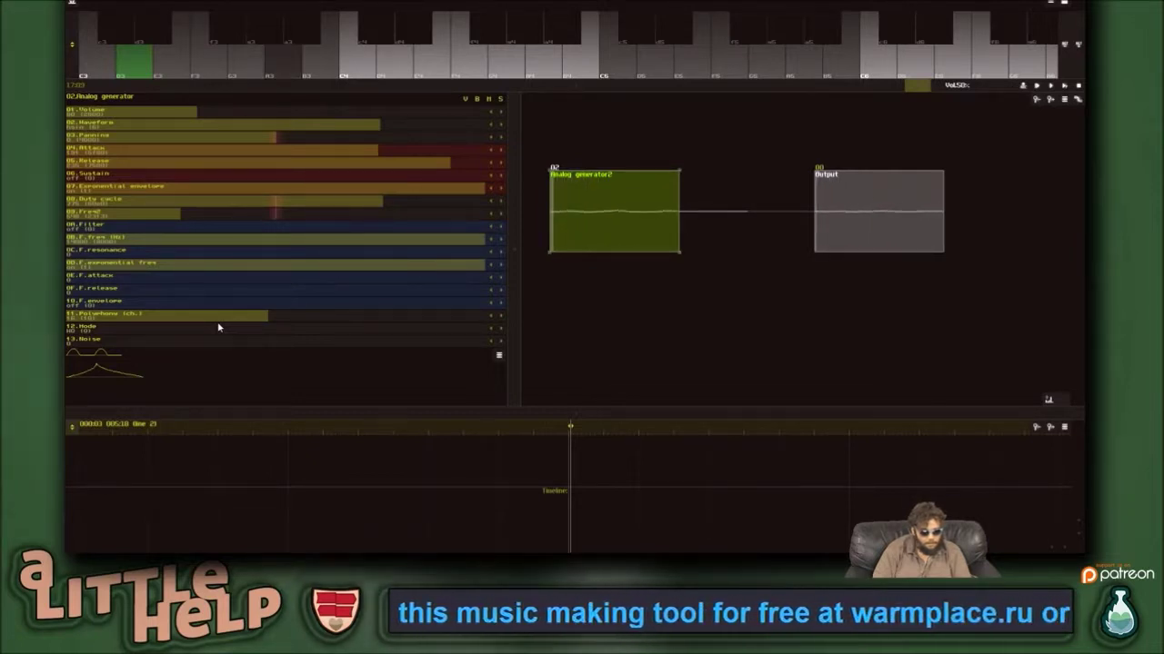
{"action": "key", "text": "b"}
{"action": "key", "text": "n"}
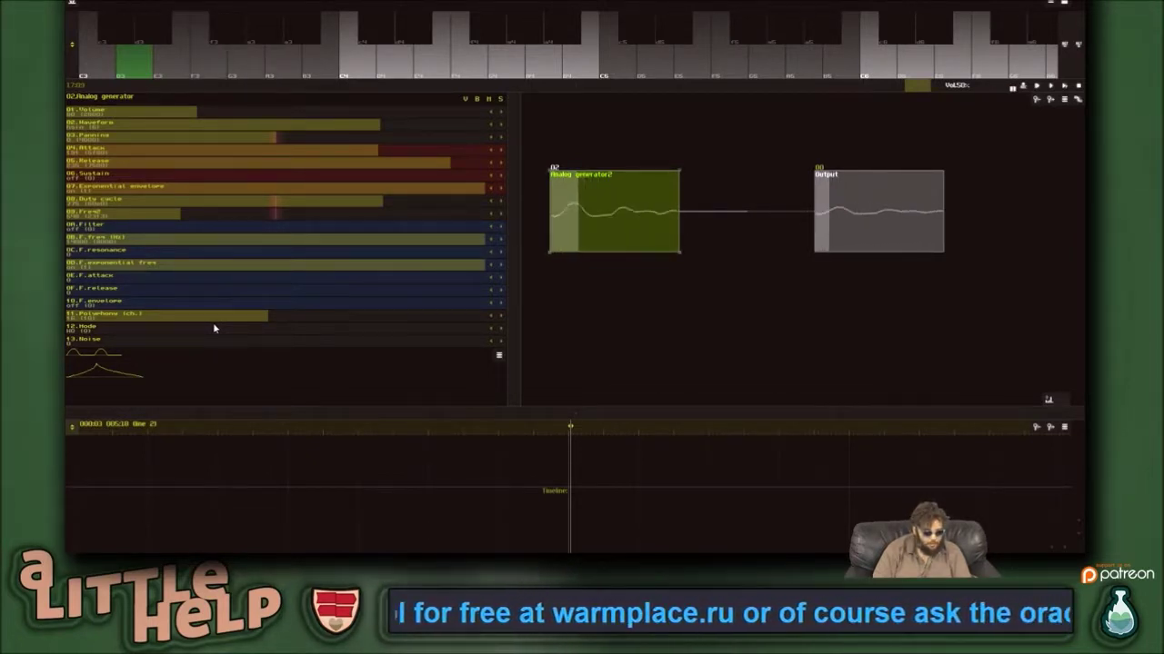
{"action": "key", "text": "c"}
{"action": "key", "text": "v"}
{"action": "key", "text": "n"}
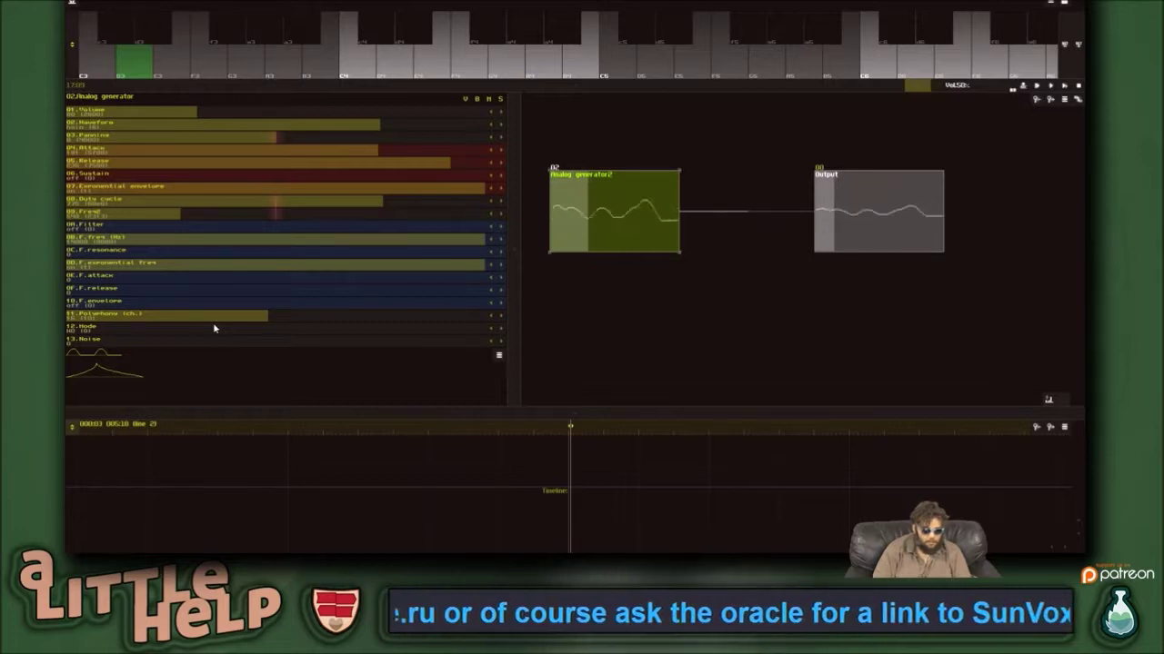
{"action": "key", "text": "m"}
{"action": "key", "text": "m"}
{"action": "key", "text": "b"}
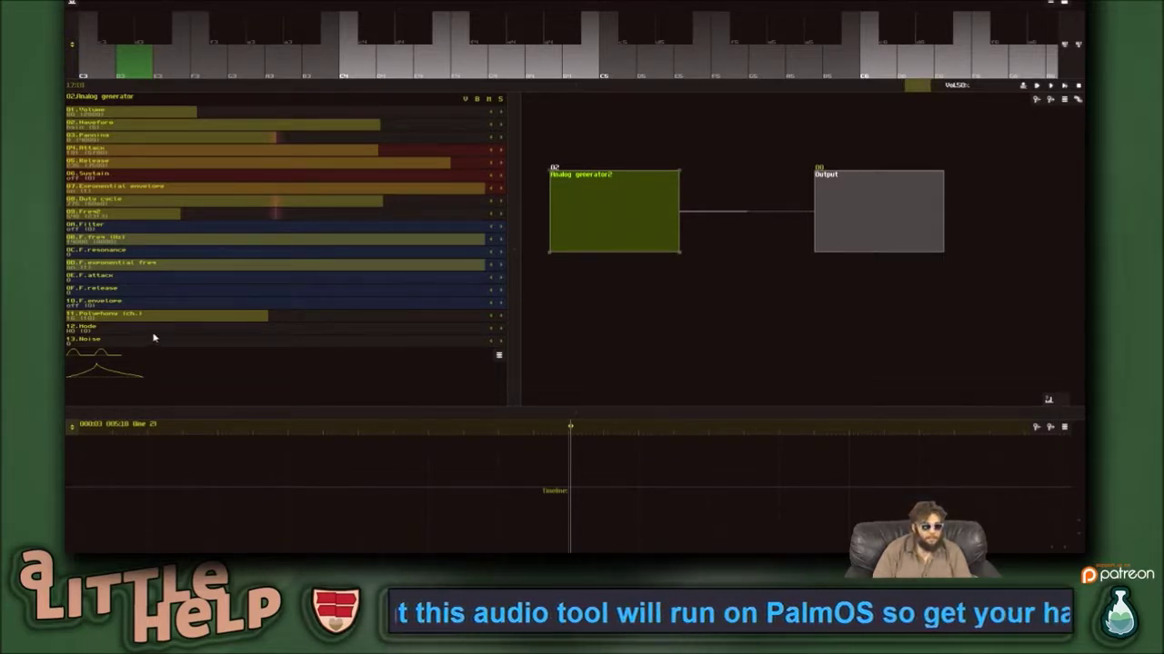
{"action": "key", "text": "v"}
{"action": "left_click_drag", "start_coordinate": [168, 333], "coordinate": [211, 333]}
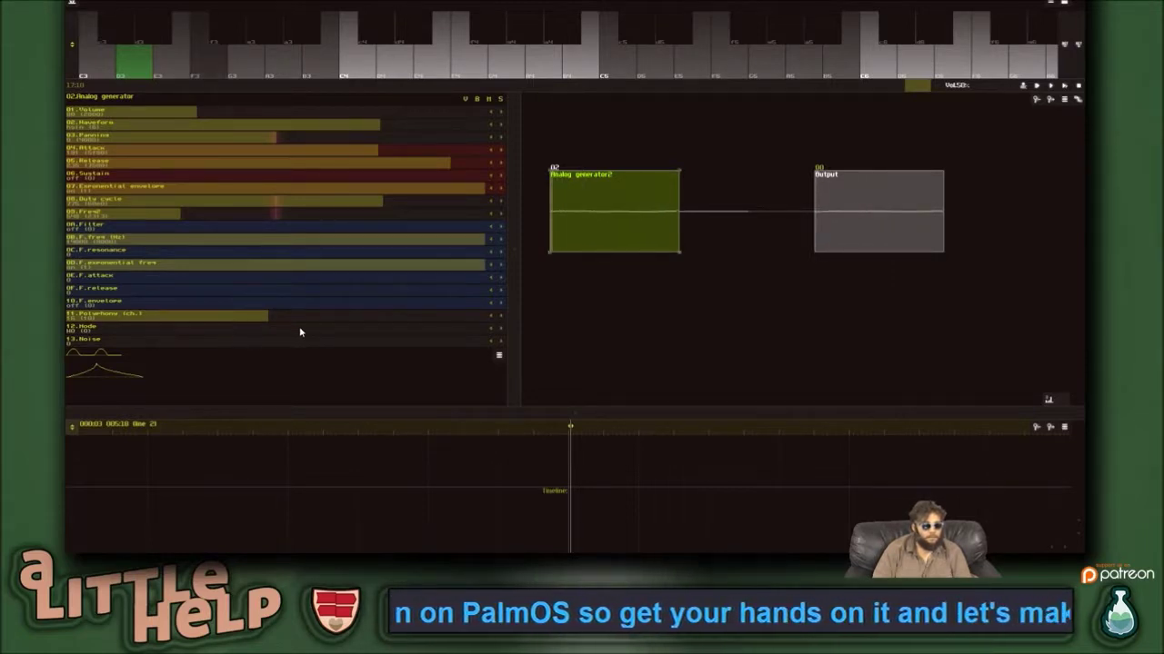
{"action": "key", "text": "v"}
{"action": "key", "text": "c"}
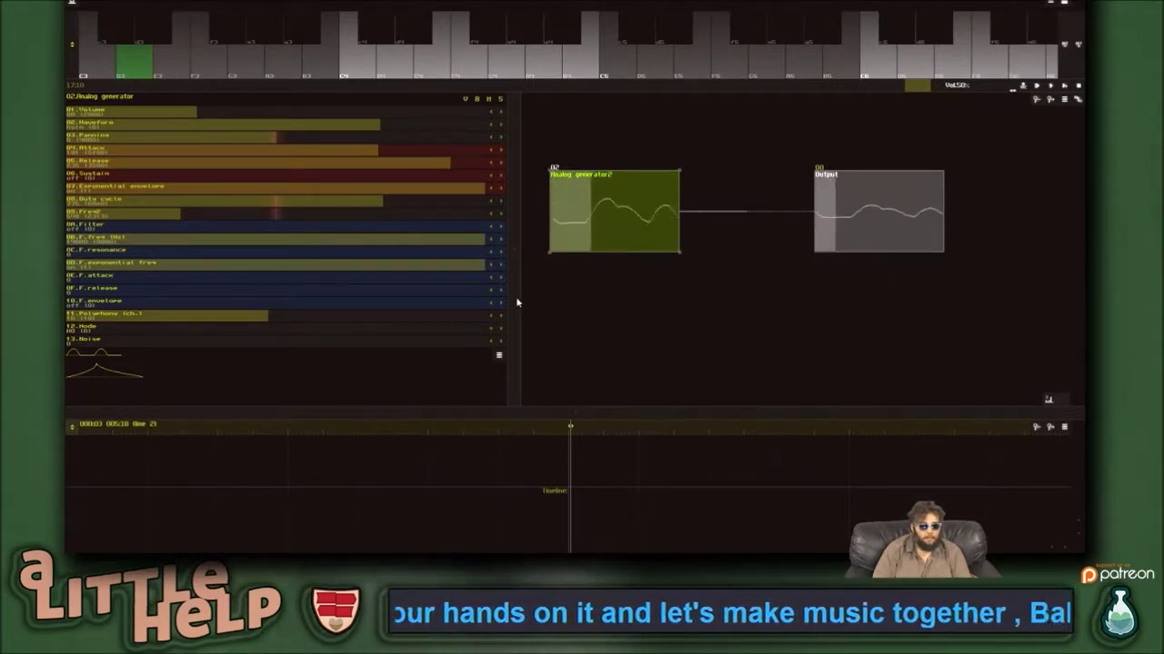
{"action": "key", "text": "v"}
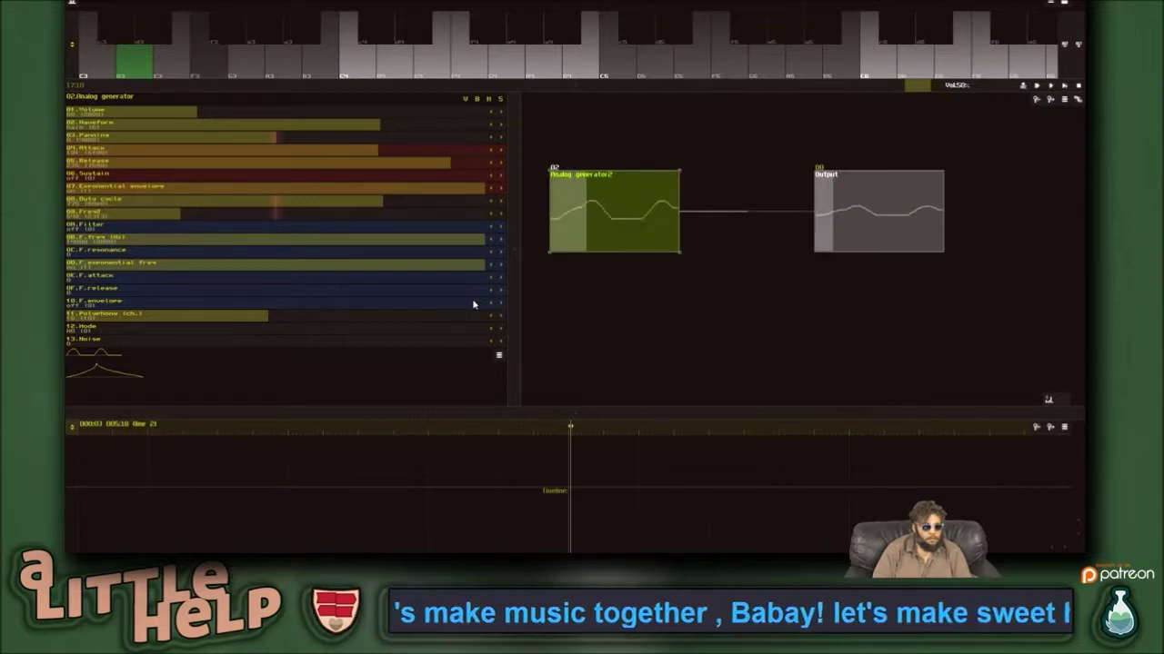
{"action": "key", "text": "c"}
{"action": "key", "text": "b"}
{"action": "key", "text": "n"}
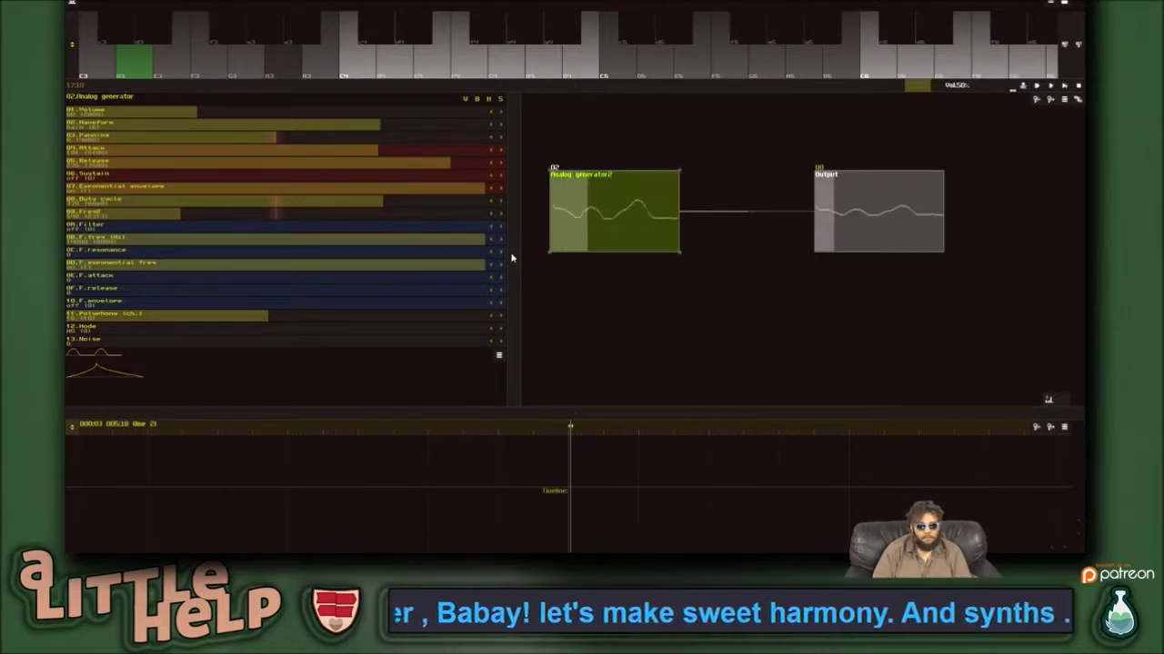
- Resize the workspace sections to give the timeline and the area above the piano keyboard more height
{"action": "left_click_drag", "start_coordinate": [637, 412], "coordinate": [709, 380]}
{"action": "left_click_drag", "start_coordinate": [809, 88], "coordinate": [773, 285]}
{"action": "mouse_move", "coordinate": [607, 383]}
{"action": "left_mouse_down"}
{"action": "mouse_move", "coordinate": [610, 337]}
{"action": "mouse_move", "coordinate": [607, 381]}
{"action": "left_mouse_up"}
{"action": "left_click_drag", "start_coordinate": [577, 278], "coordinate": [585, 176]}
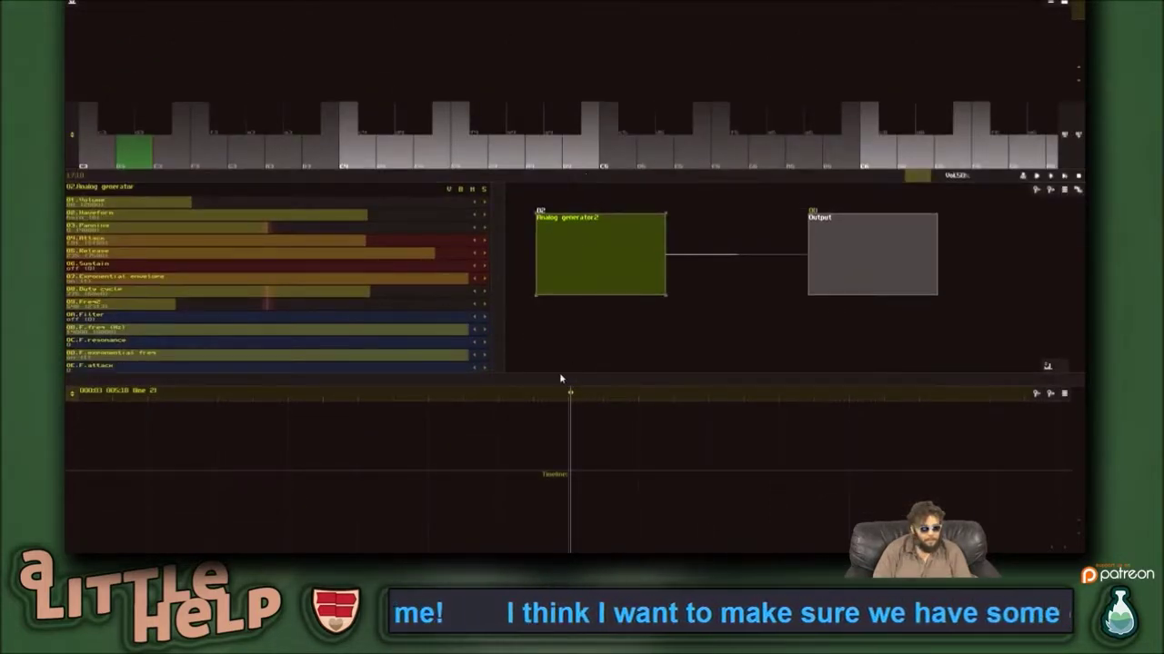
{"action": "mouse_move", "coordinate": [552, 376]}
{"action": "left_mouse_down"}
{"action": "mouse_move", "coordinate": [548, 357]}
{"action": "mouse_move", "coordinate": [546, 385]}
{"action": "left_mouse_up"}
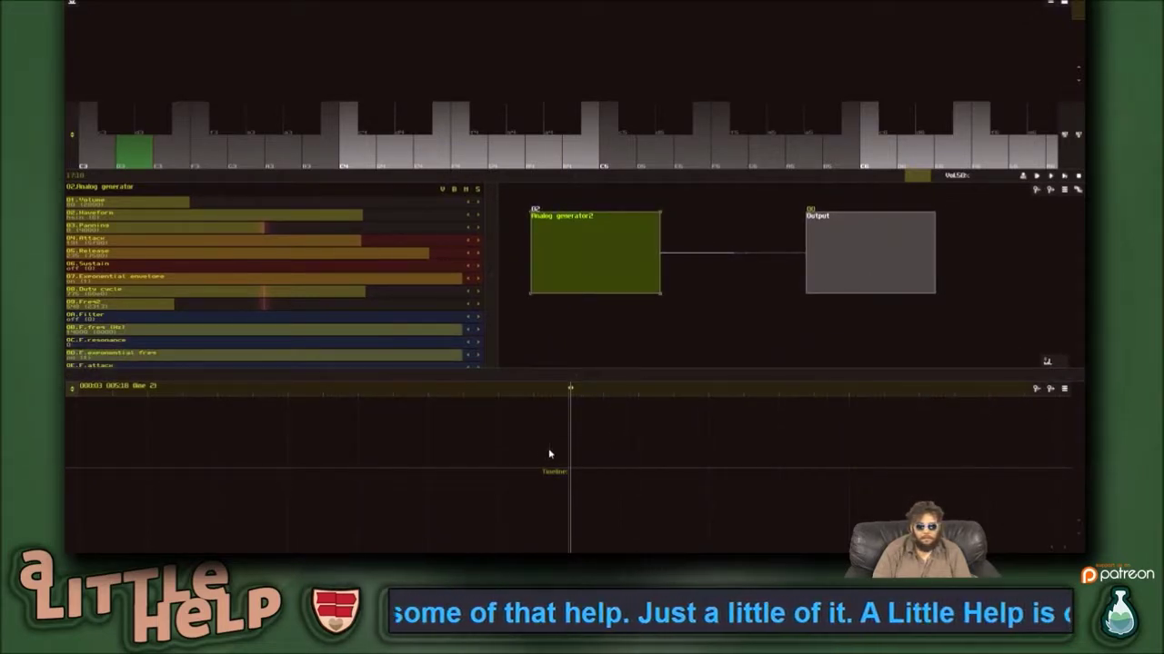
- Create a new pattern on the timeline and move it one block earlier, away from the playback position line
{"action": "right_click", "coordinate": [551, 446]}
{"action": "left_click", "coordinate": [589, 452]}
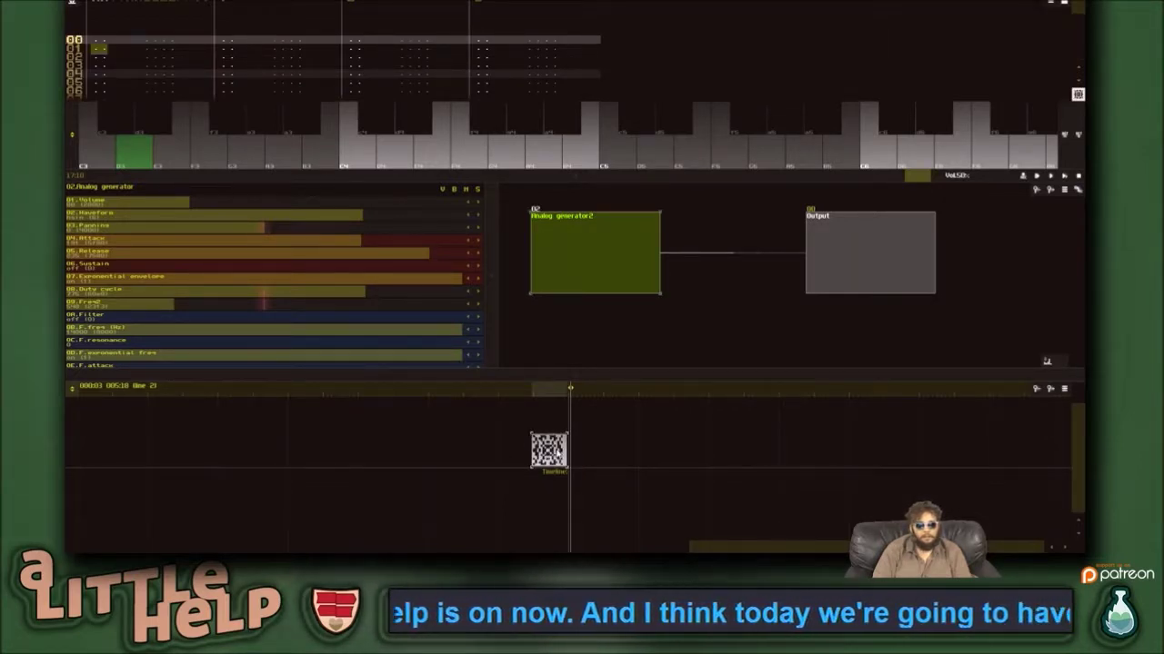
{"action": "key", "text": "v"}
{"action": "key", "text": "c"}
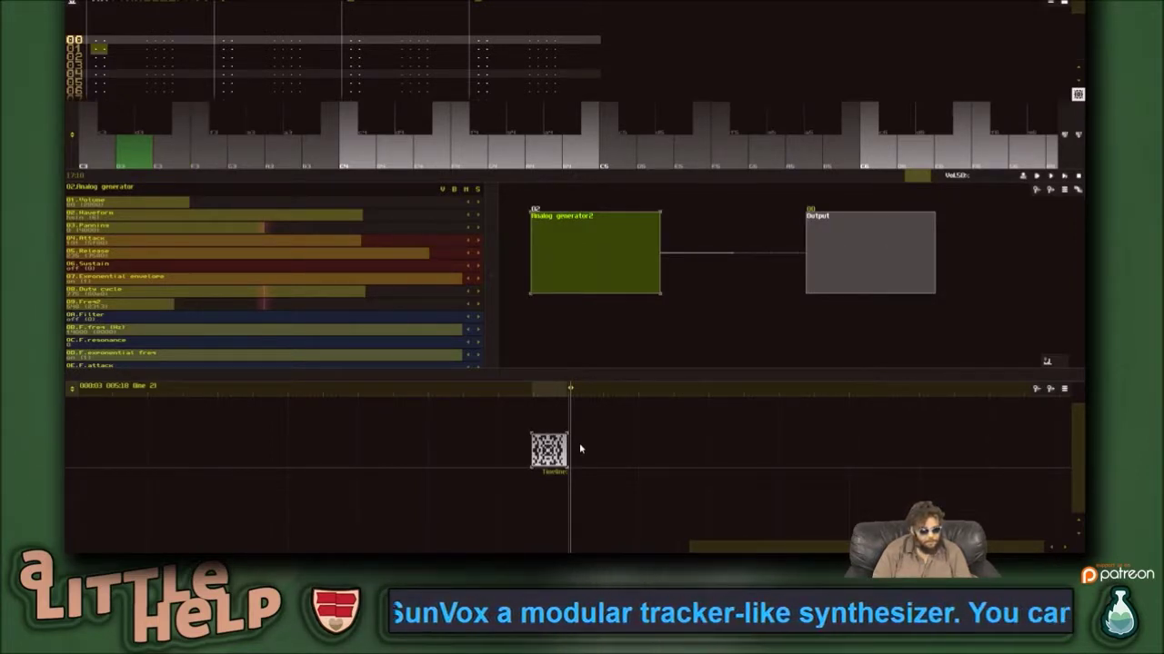
{"action": "mouse_move", "coordinate": [570, 452]}
{"action": "left_mouse_down"}
{"action": "mouse_move", "coordinate": [600, 457]}
{"action": "mouse_move", "coordinate": [540, 482]}
{"action": "mouse_move", "coordinate": [517, 454]}
{"action": "left_mouse_up"}
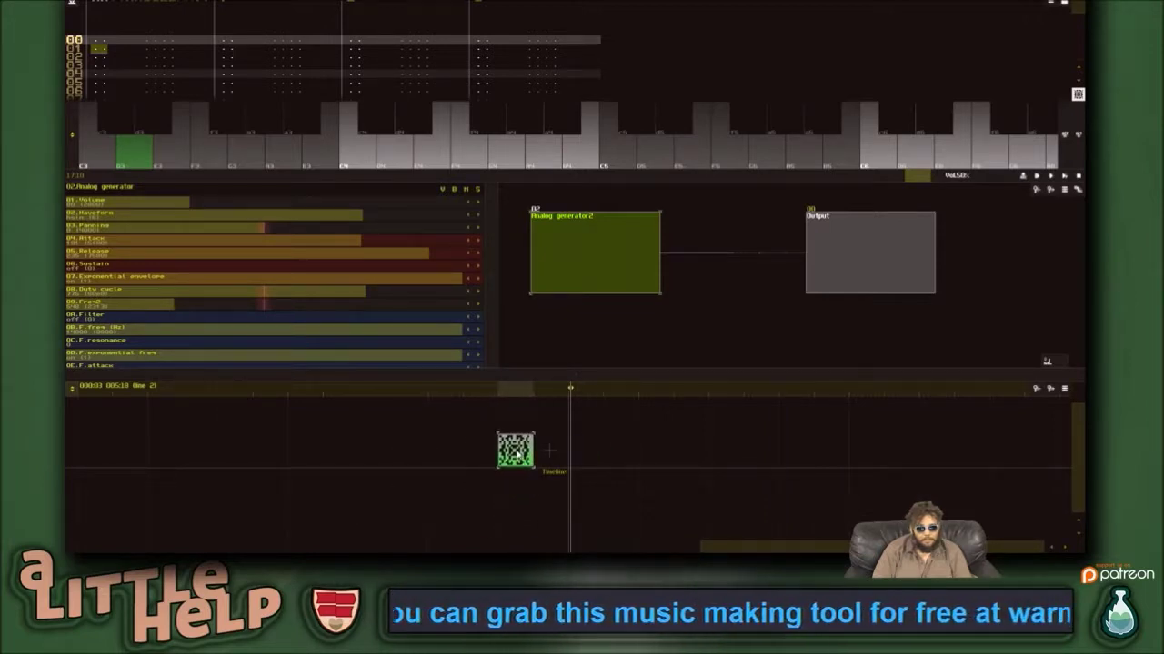
- Play a short melody through the Analog generator with the new pattern selected
{"action": "key", "text": "v"}
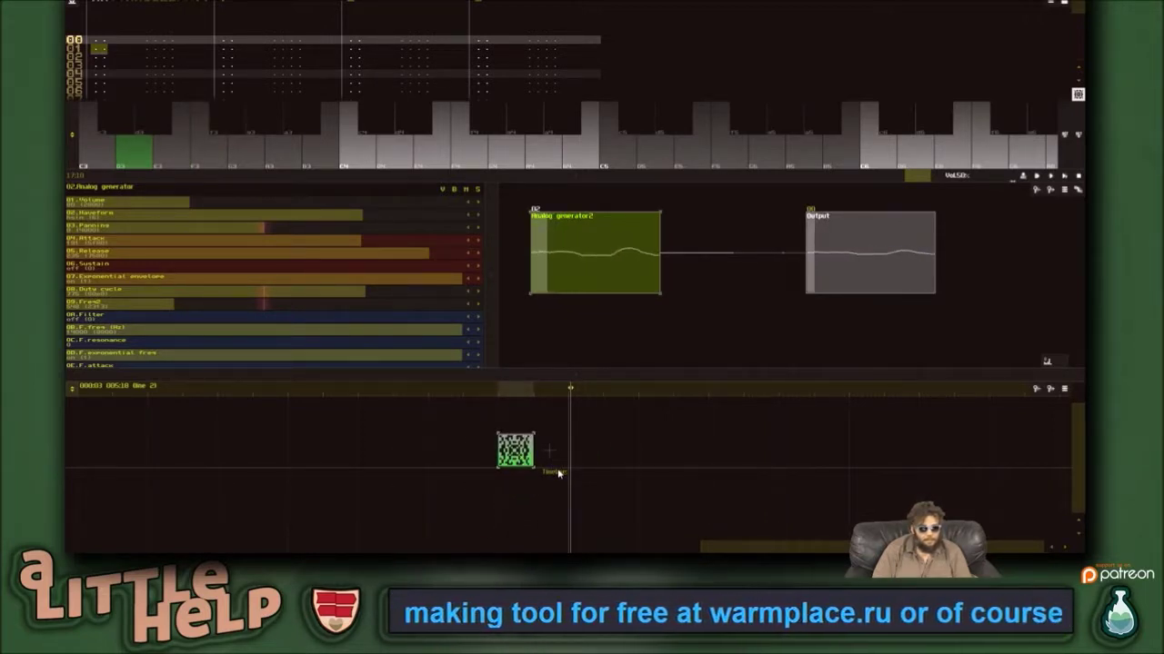
{"action": "key", "text": "n"}
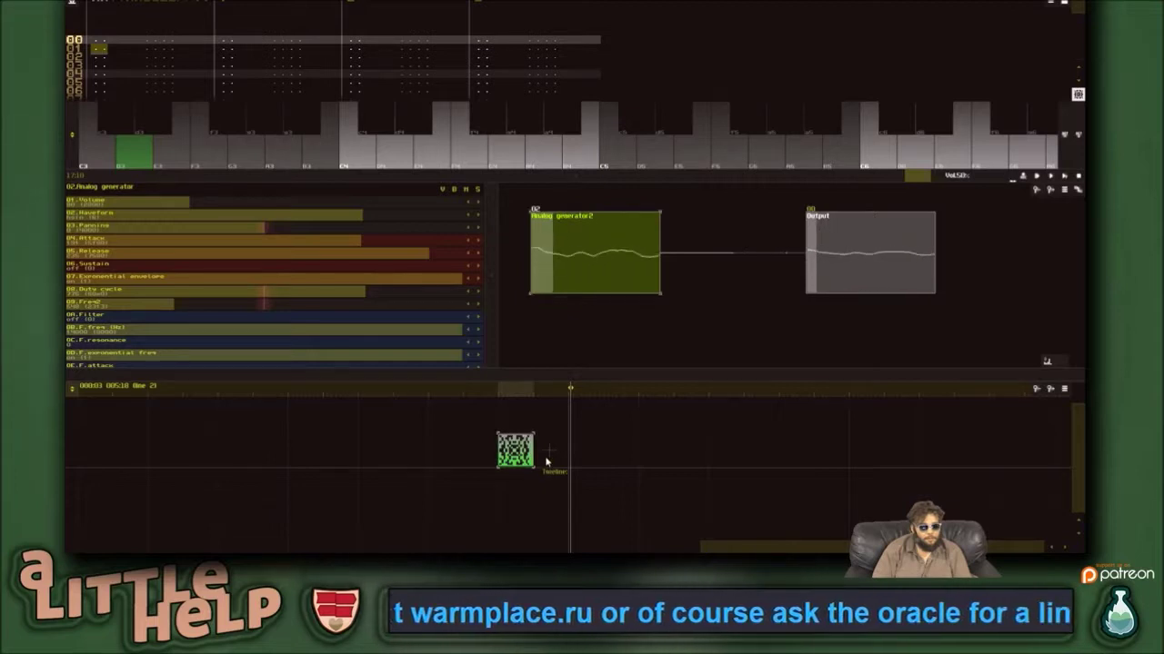
{"action": "key", "text": "b"}
{"action": "key", "text": "v"}
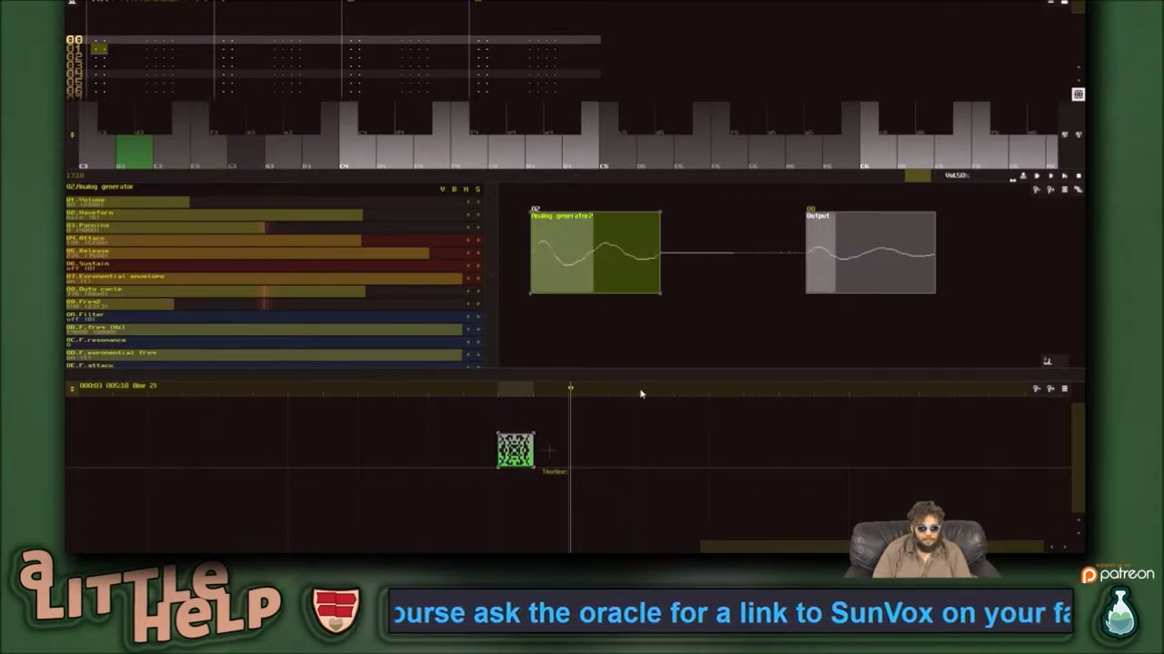
{"action": "key", "text": "v"}
{"action": "key", "text": "c"}
{"action": "key", "text": "v"}
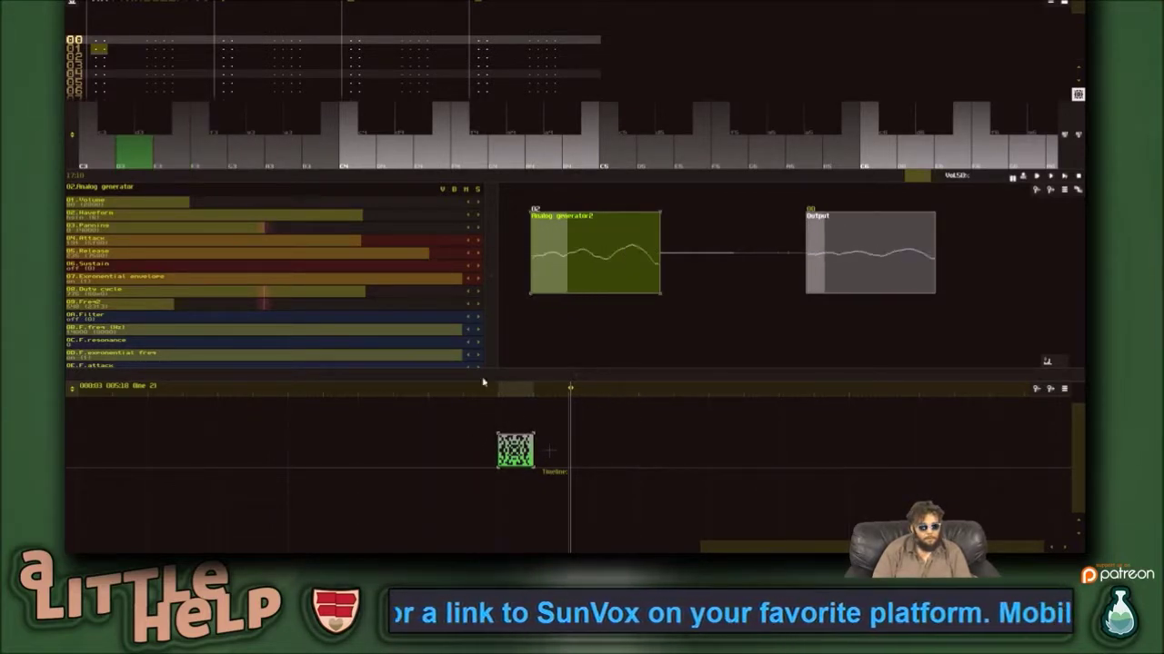
- Place the pattern cursor on line 00 of the first track and resize the pattern editor to enlarge the module view
{"action": "left_click", "coordinate": [103, 43]}
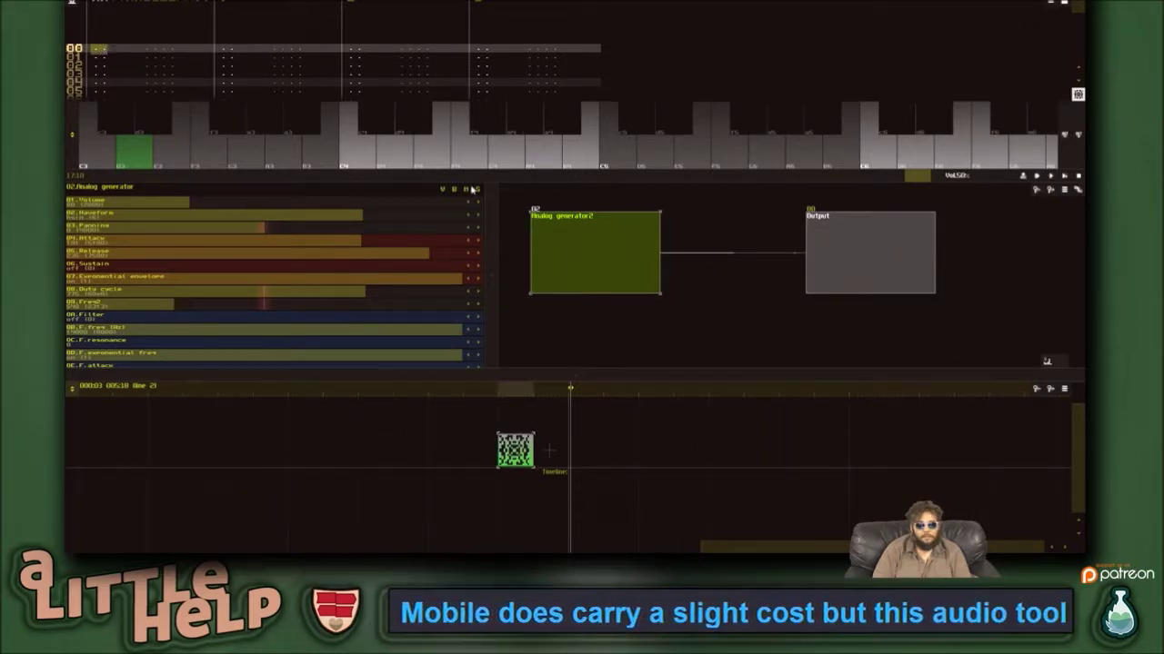
{"action": "left_click_drag", "start_coordinate": [497, 184], "coordinate": [543, 260]}
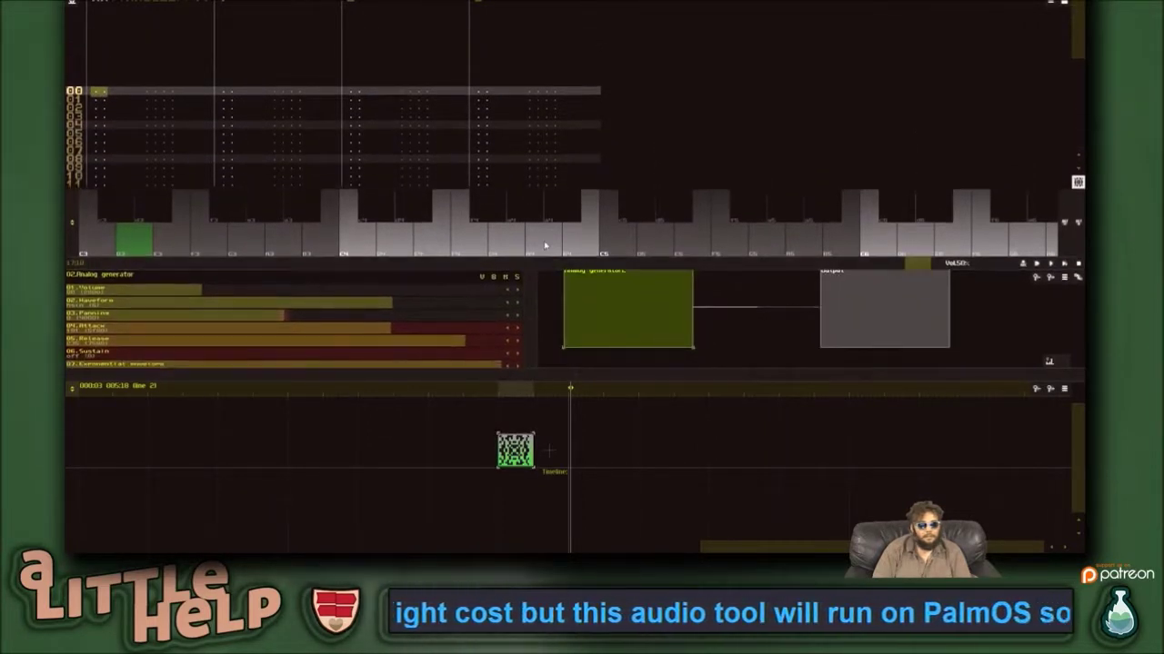
{"action": "left_click_drag", "start_coordinate": [660, 261], "coordinate": [597, 33]}
- Move the Analog generator aside, add a DrumSynth module below it, and connect the DrumSynth to the Output
{"action": "left_click_drag", "start_coordinate": [574, 155], "coordinate": [516, 127]}
{"action": "left_click_drag", "start_coordinate": [602, 219], "coordinate": [606, 229]}
{"action": "right_click", "coordinate": [682, 286]}
{"action": "left_click", "coordinate": [700, 299]}
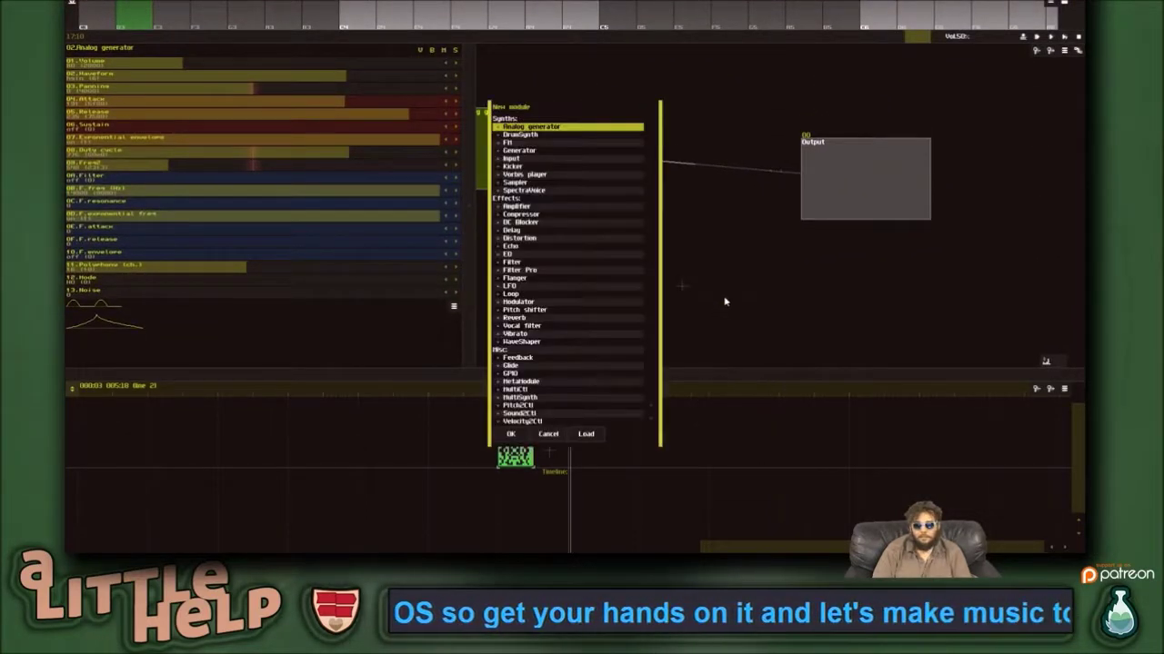
{"action": "left_click", "coordinate": [532, 135]}
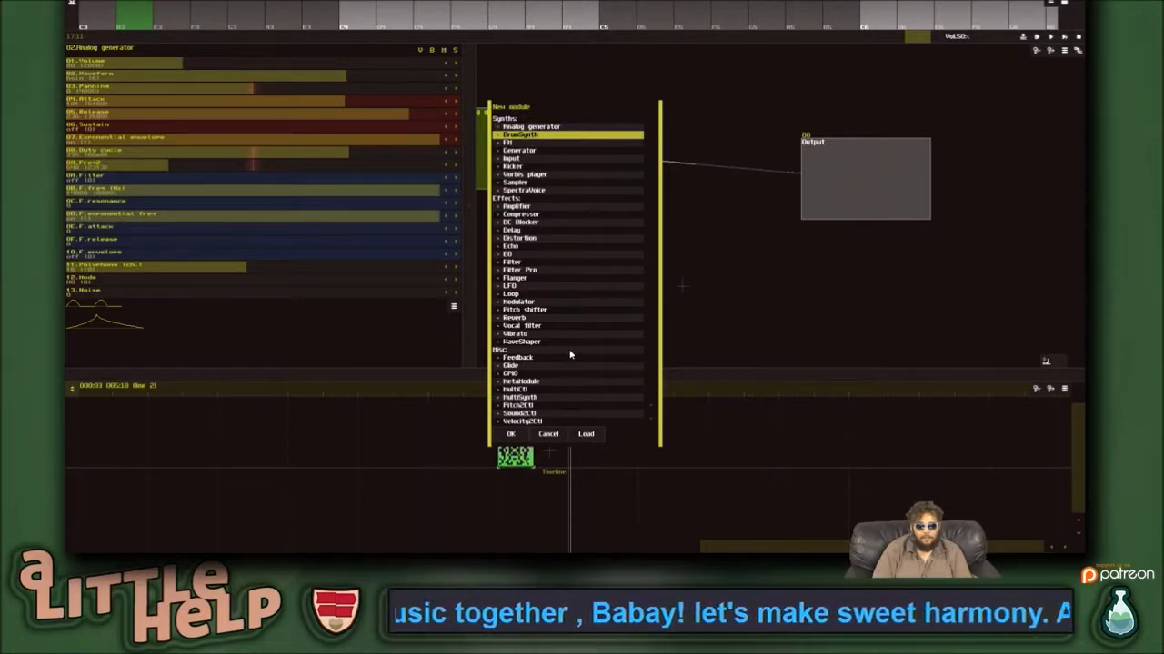
{"action": "left_click", "coordinate": [526, 435]}
{"action": "left_click_drag", "start_coordinate": [698, 282], "coordinate": [836, 213]}
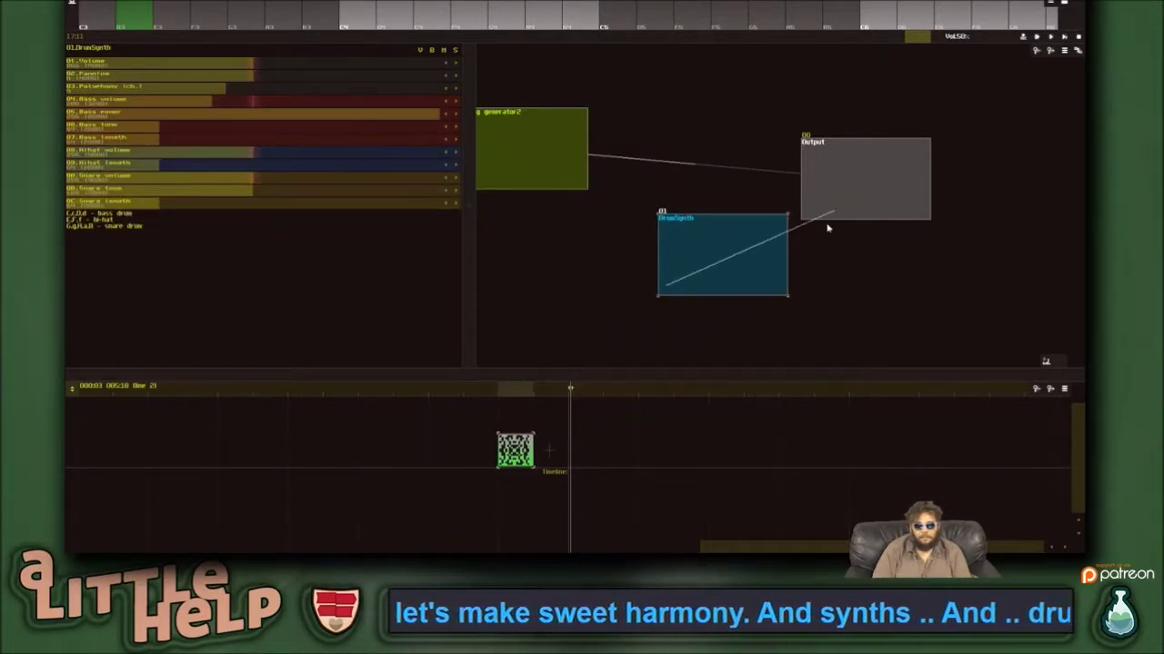
{"action": "mouse_move", "coordinate": [693, 296]}
{"action": "left_mouse_down"}
{"action": "mouse_move", "coordinate": [664, 340]}
{"action": "mouse_move", "coordinate": [665, 312]}
{"action": "left_mouse_up"}
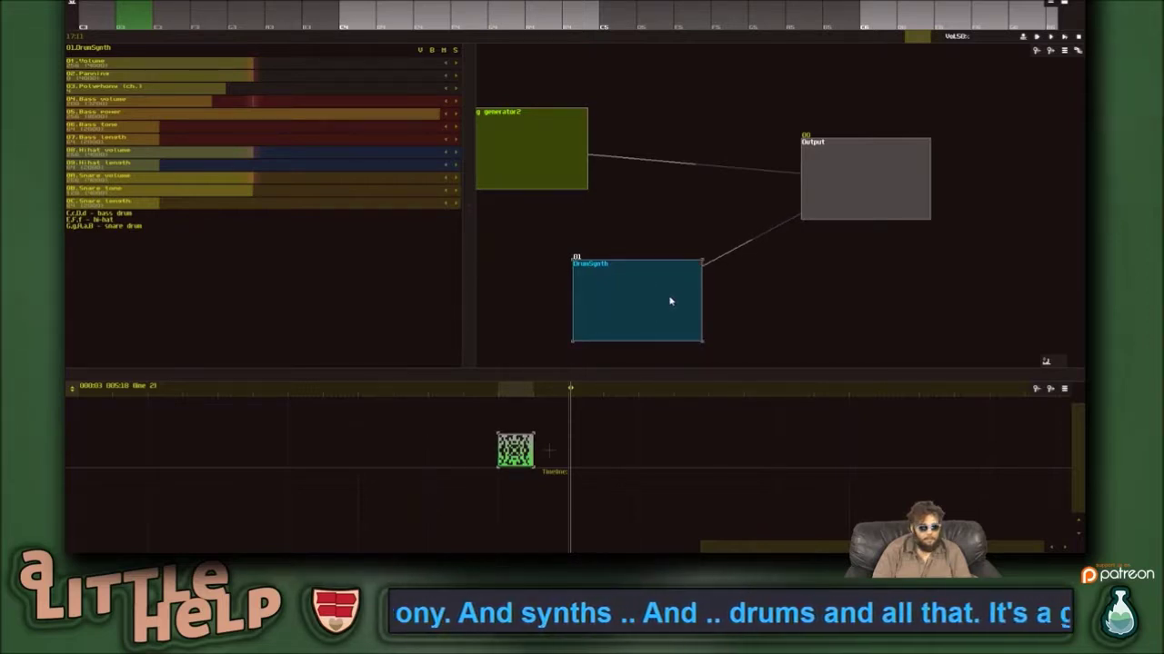
- Play repeated C and B-key notes through the DrumSynth to hear its different drum sounds
{"action": "key", "text": "b"}
{"action": "key", "text": "b"}
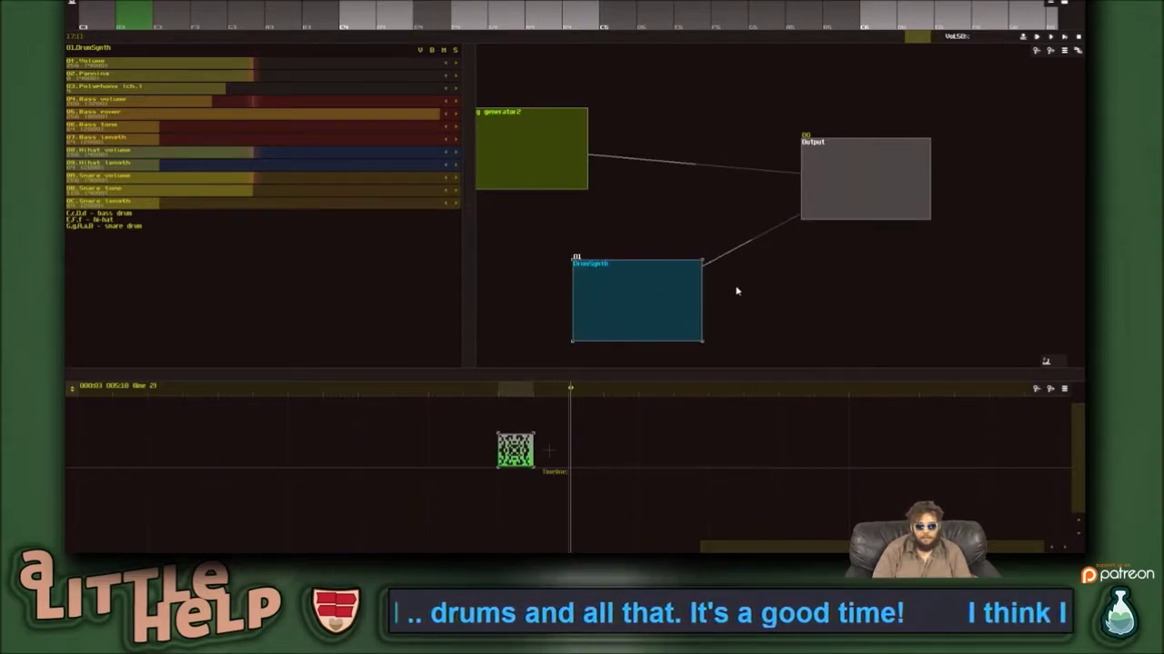
{"action": "key", "text": "c"}
{"action": "key", "text": "c"}
{"action": "key", "text": "c"}
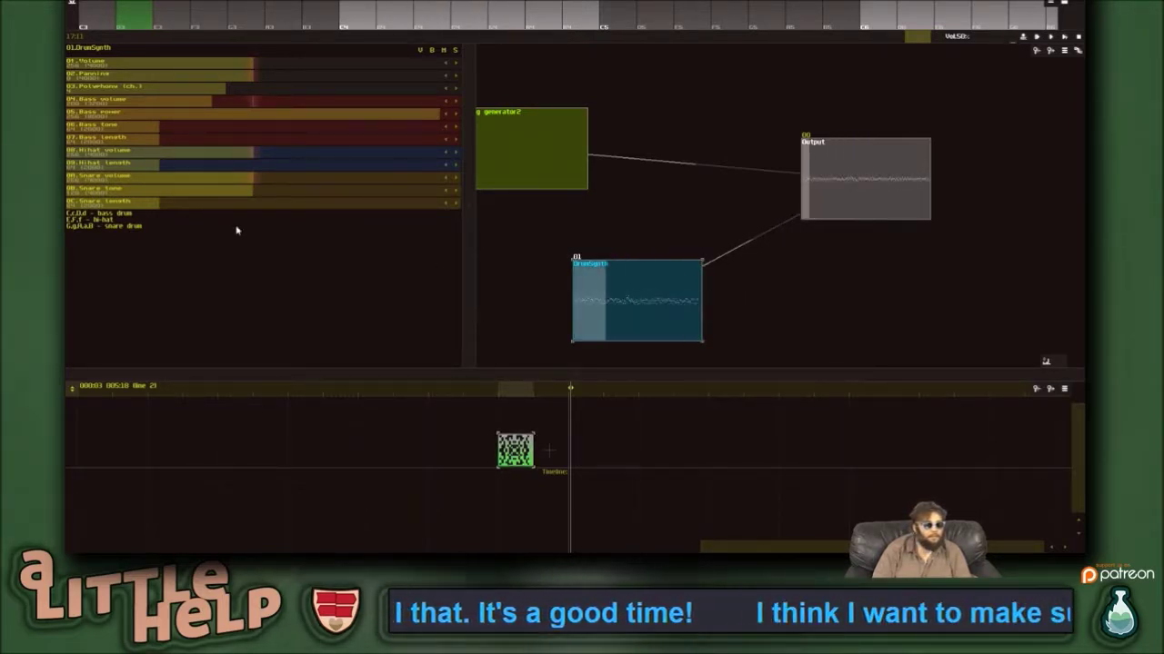
{"action": "left_click_drag", "start_coordinate": [181, 171], "coordinate": [98, 165]}
{"action": "key", "text": "c"}
{"action": "key", "text": "c"}
{"action": "key", "text": "c"}
{"action": "key", "text": "c"}
{"action": "key", "text": "c"}
{"action": "key", "text": "c"}
{"action": "key", "text": "c"}
{"action": "key", "text": "b"}
{"action": "key", "text": "b"}
{"action": "key", "text": "b"}
- Enlarge the pattern editor and create a second pattern on the timeline after the playback position line
{"action": "left_click_drag", "start_coordinate": [480, 36], "coordinate": [511, 241]}
{"action": "left_click", "coordinate": [487, 84]}
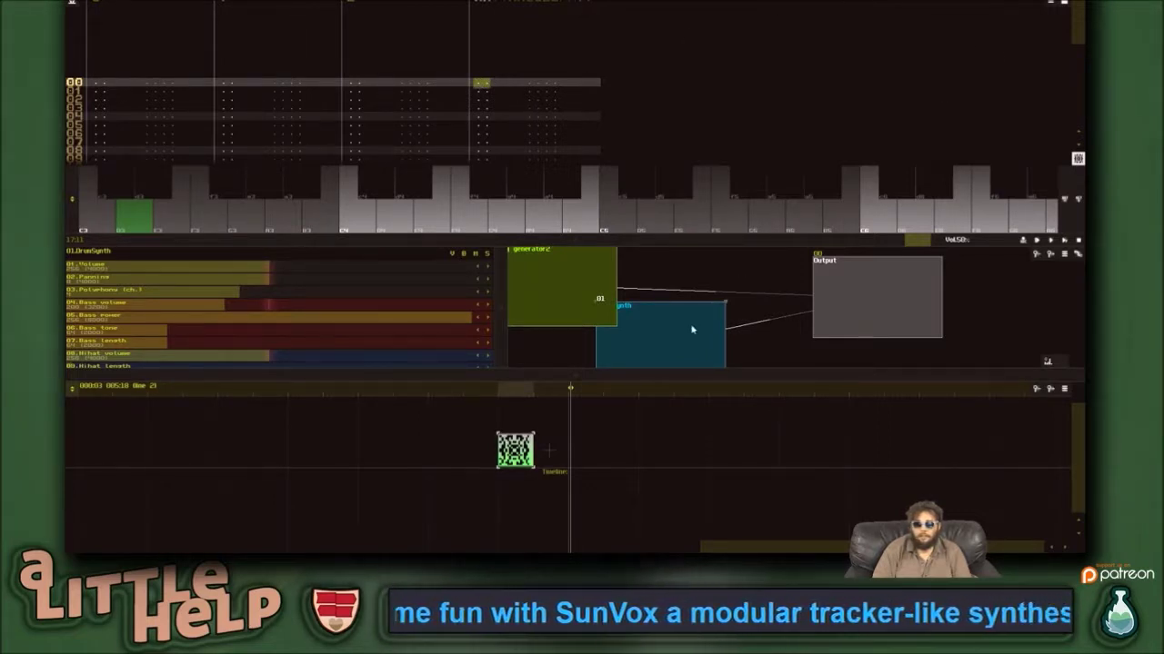
{"action": "right_click", "coordinate": [610, 420]}
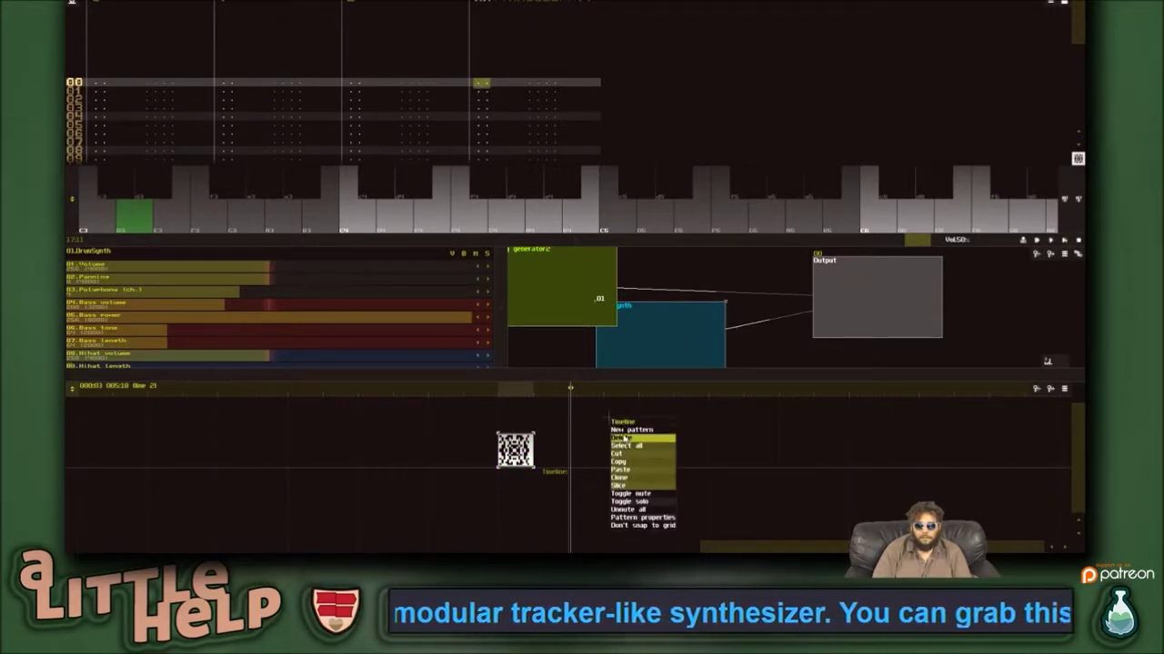
{"action": "left_click", "coordinate": [623, 430]}
{"action": "right_click", "coordinate": [623, 429]}
{"action": "left_click", "coordinate": [648, 439]}
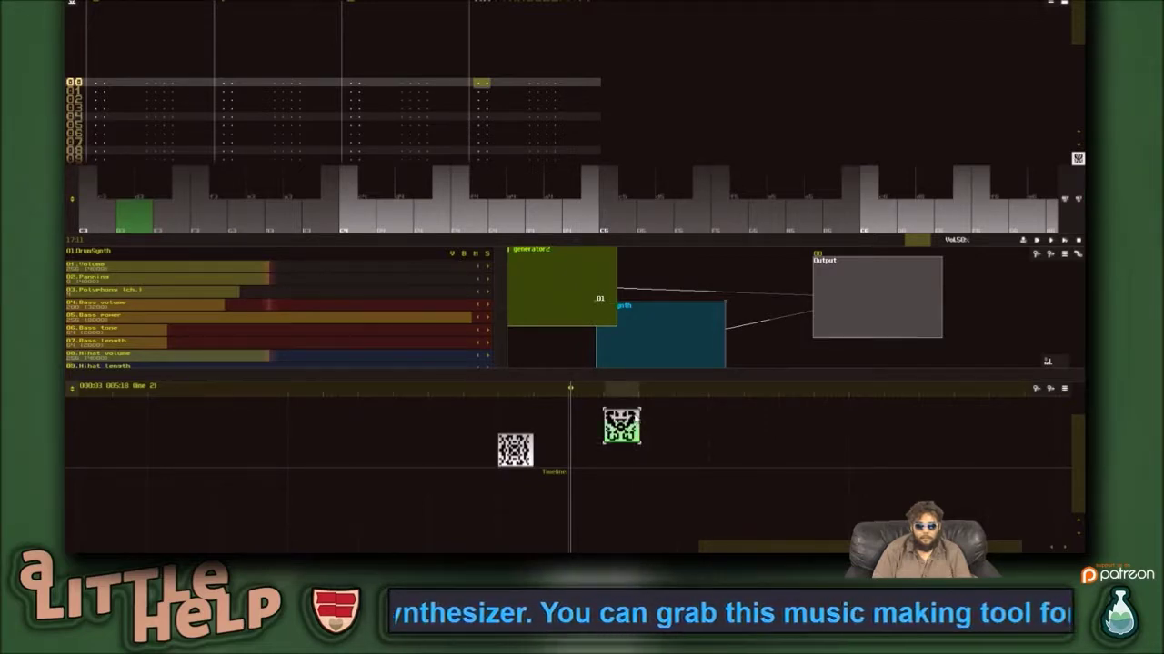
{"action": "left_click_drag", "start_coordinate": [474, 82], "coordinate": [571, 83]}
{"action": "right_click", "coordinate": [574, 83]}
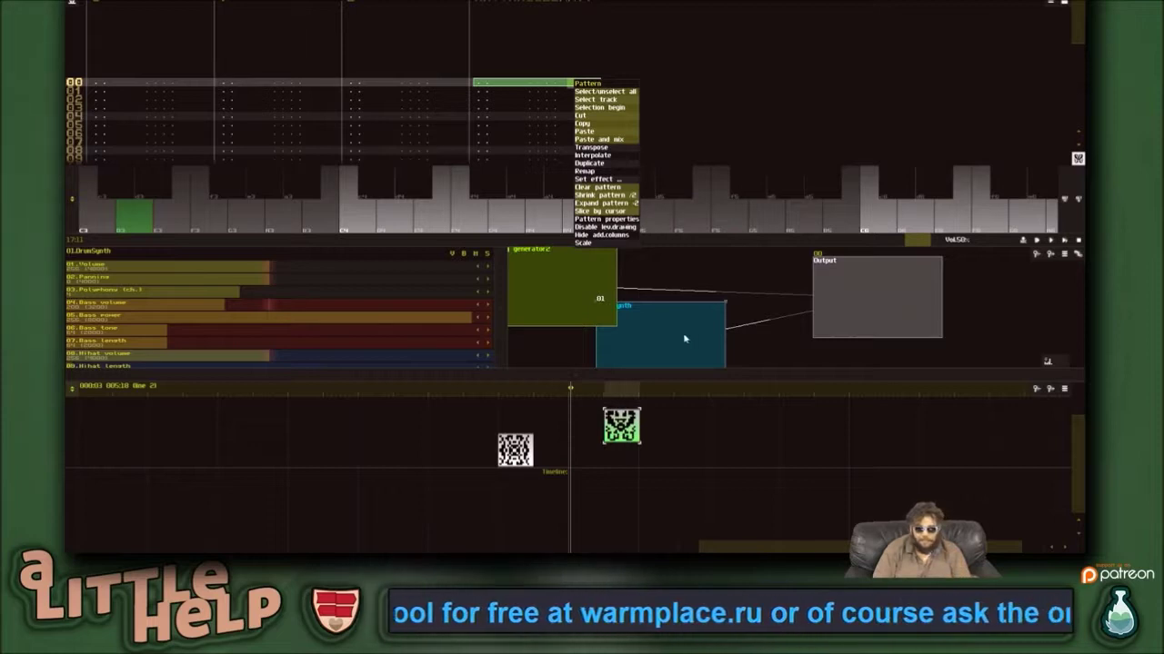
{"action": "left_click", "coordinate": [999, 111]}
- Open the second pattern's icon for editing and clear it to a blank grid
{"action": "left_click", "coordinate": [1078, 159]}
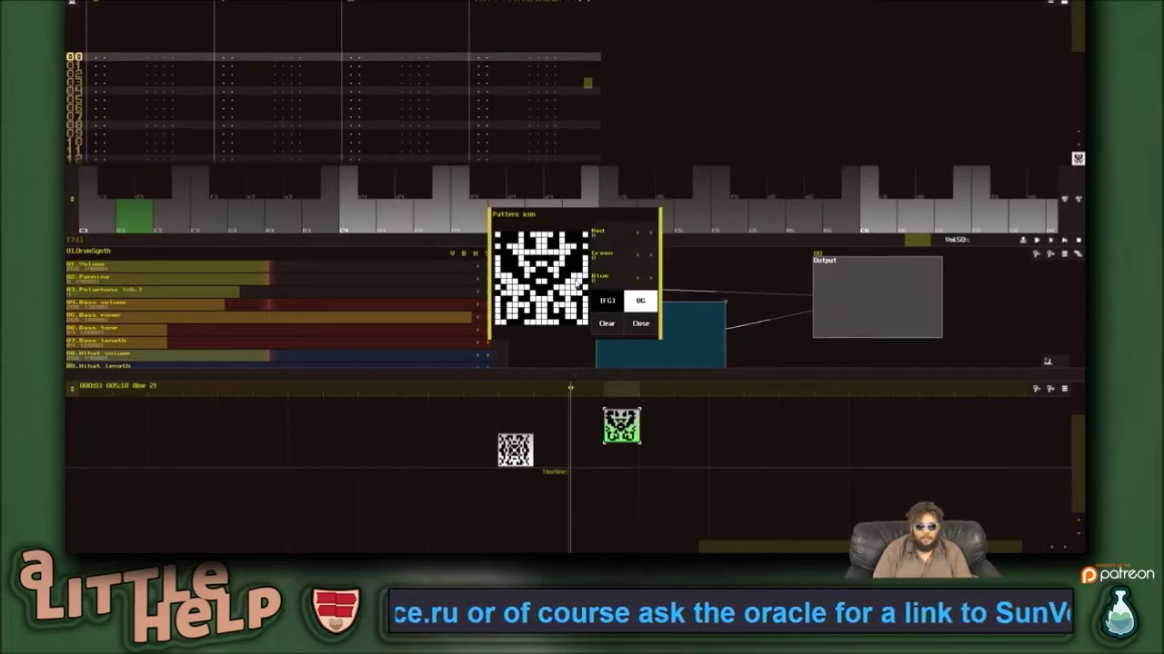
{"action": "left_click", "coordinate": [603, 326]}
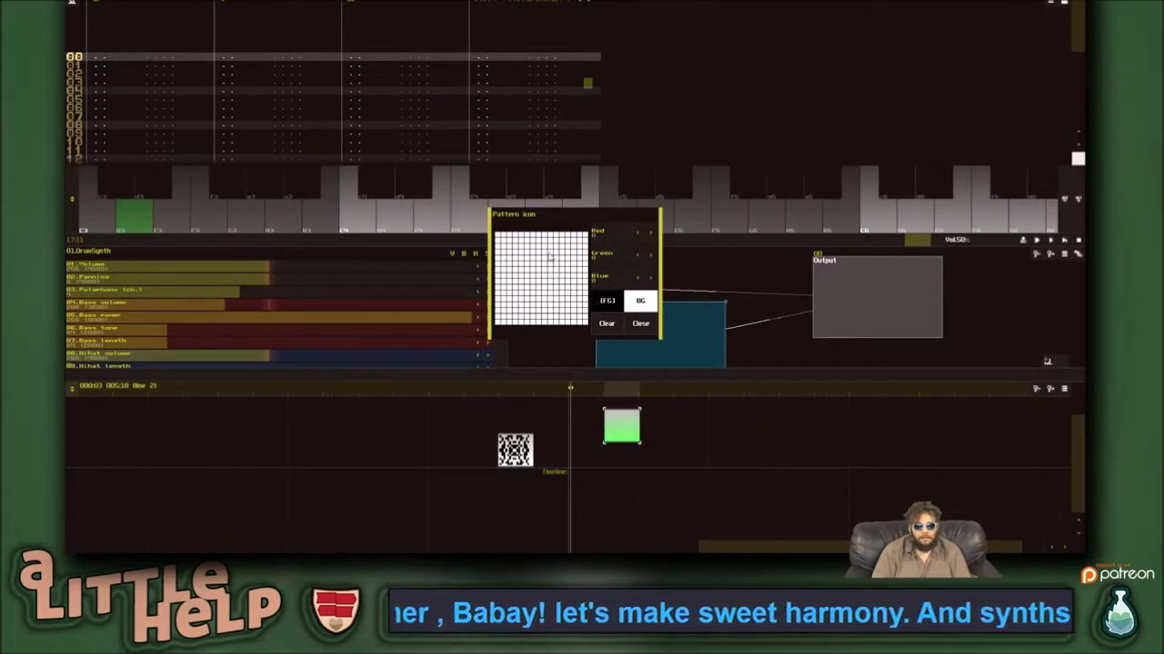
{"action": "mouse_move", "coordinate": [545, 248]}
{"action": "left_mouse_down"}
{"action": "mouse_move", "coordinate": [509, 261]}
{"action": "mouse_move", "coordinate": [506, 300]}
{"action": "mouse_move", "coordinate": [521, 317]}
{"action": "mouse_move", "coordinate": [574, 320]}
{"action": "mouse_move", "coordinate": [574, 266]}
{"action": "mouse_move", "coordinate": [541, 261]}
{"action": "left_mouse_up"}
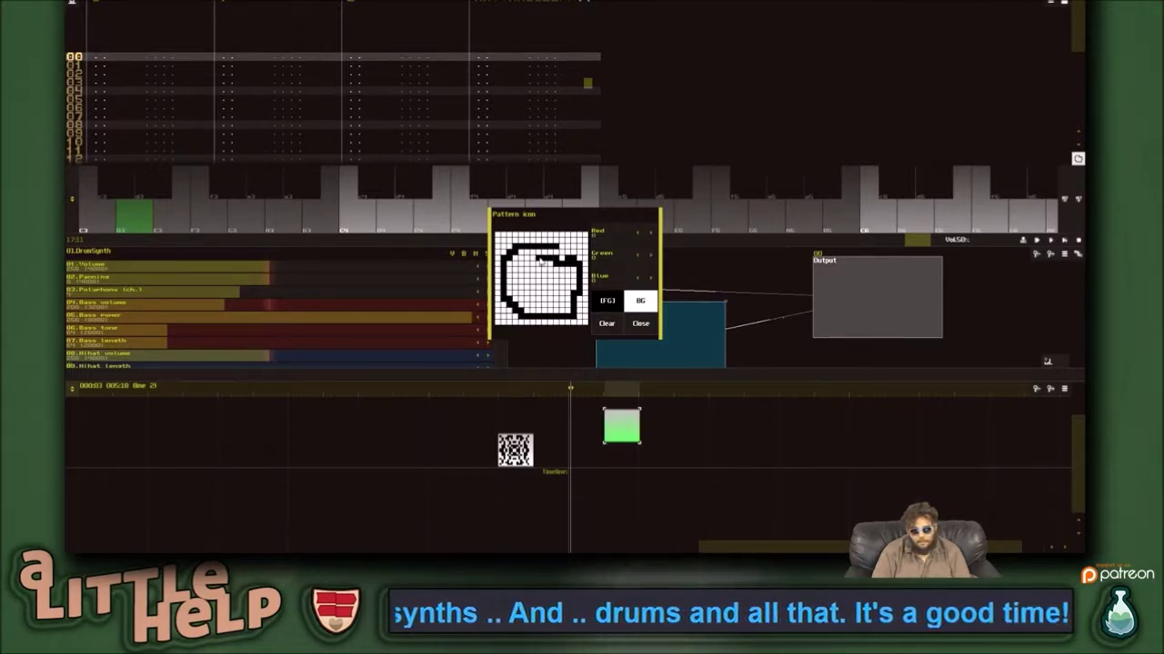
{"action": "left_click", "coordinate": [611, 323]}
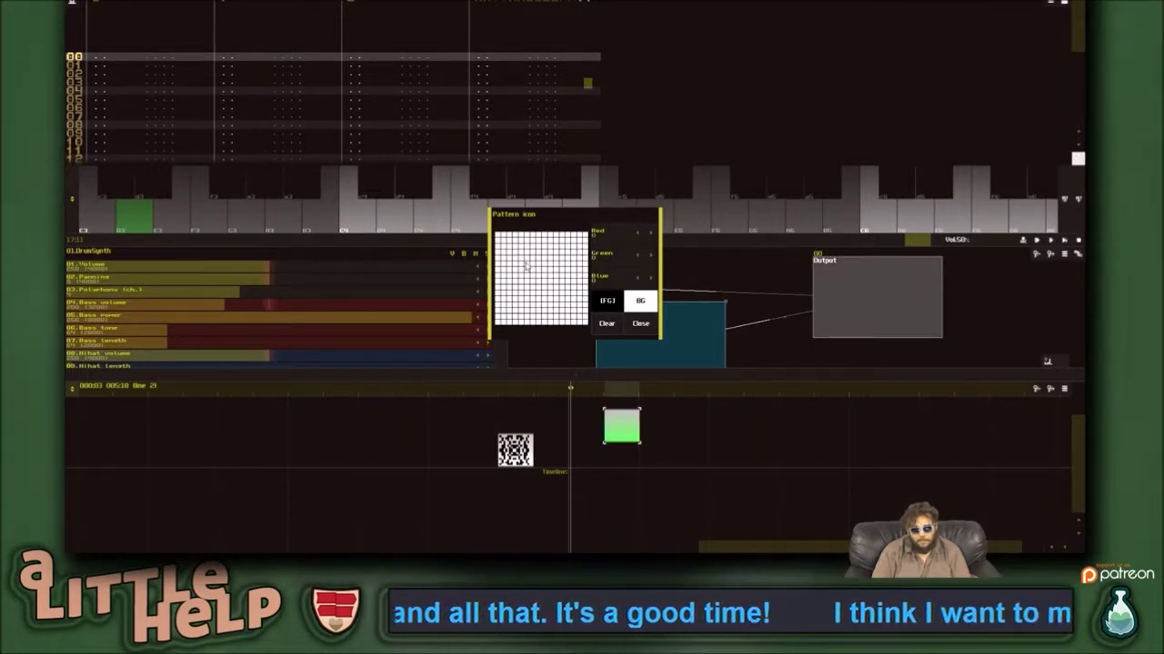
- Try to sketch a black metronome with a slanted pendulum on the blank pattern icon
{"action": "mouse_move", "coordinate": [526, 246]}
{"action": "left_mouse_down"}
{"action": "mouse_move", "coordinate": [516, 311]}
{"action": "mouse_move", "coordinate": [568, 309]}
{"action": "mouse_move", "coordinate": [535, 242]}
{"action": "left_mouse_up"}
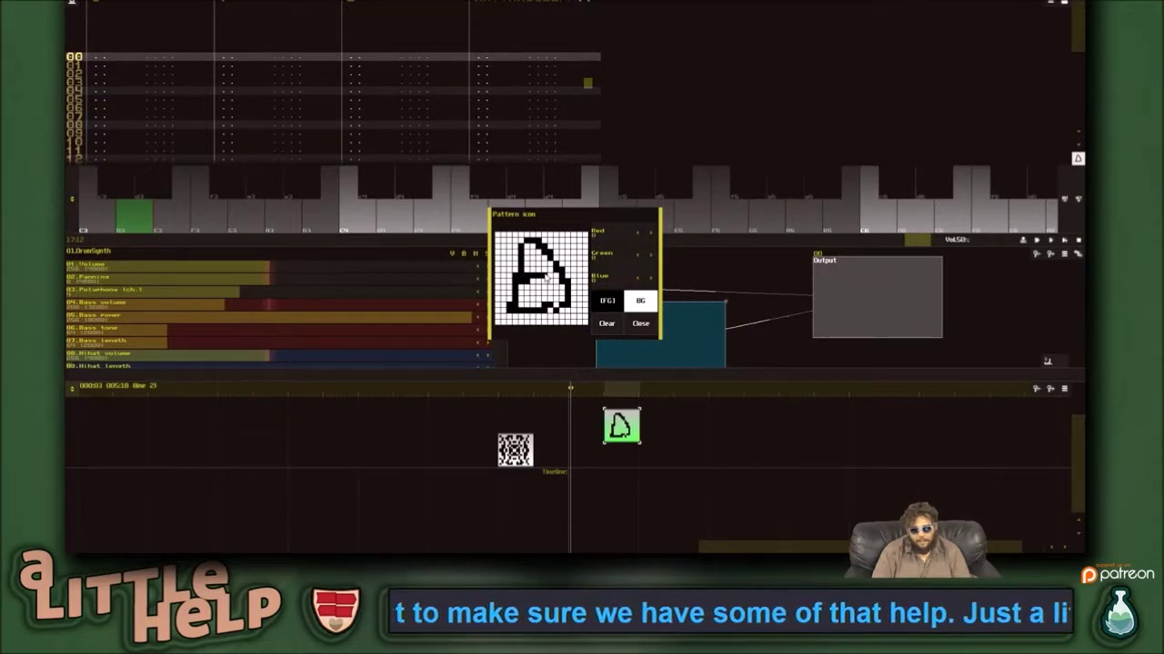
{"action": "left_click_drag", "start_coordinate": [533, 287], "coordinate": [549, 258]}
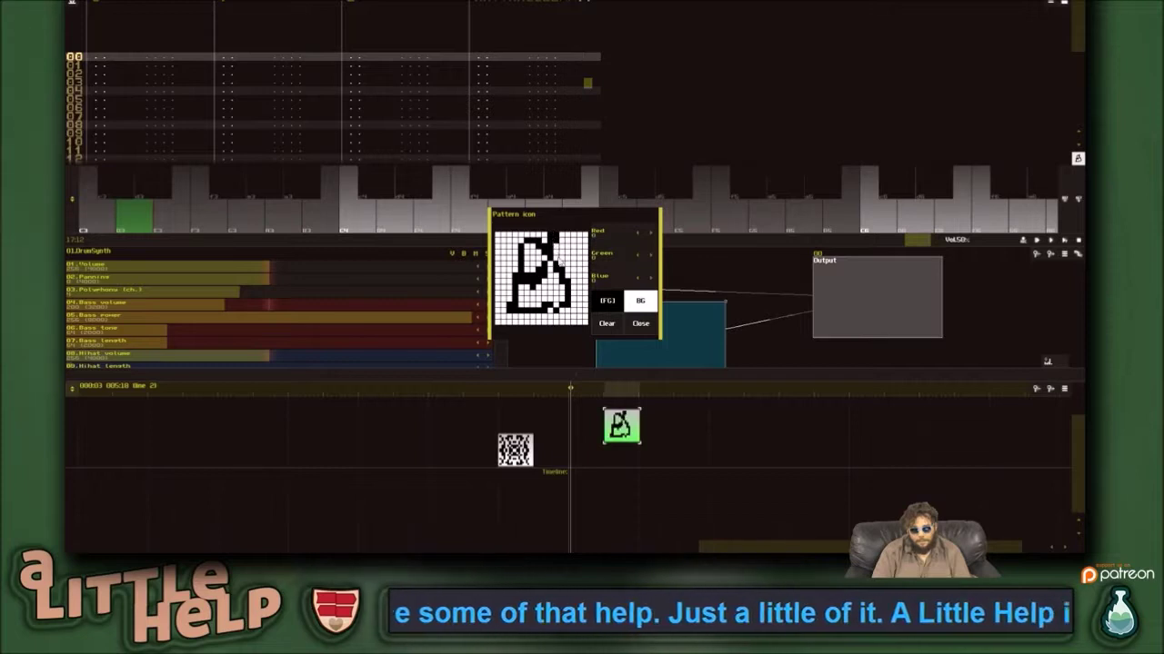
{"action": "left_click_drag", "start_coordinate": [543, 275], "coordinate": [560, 276]}
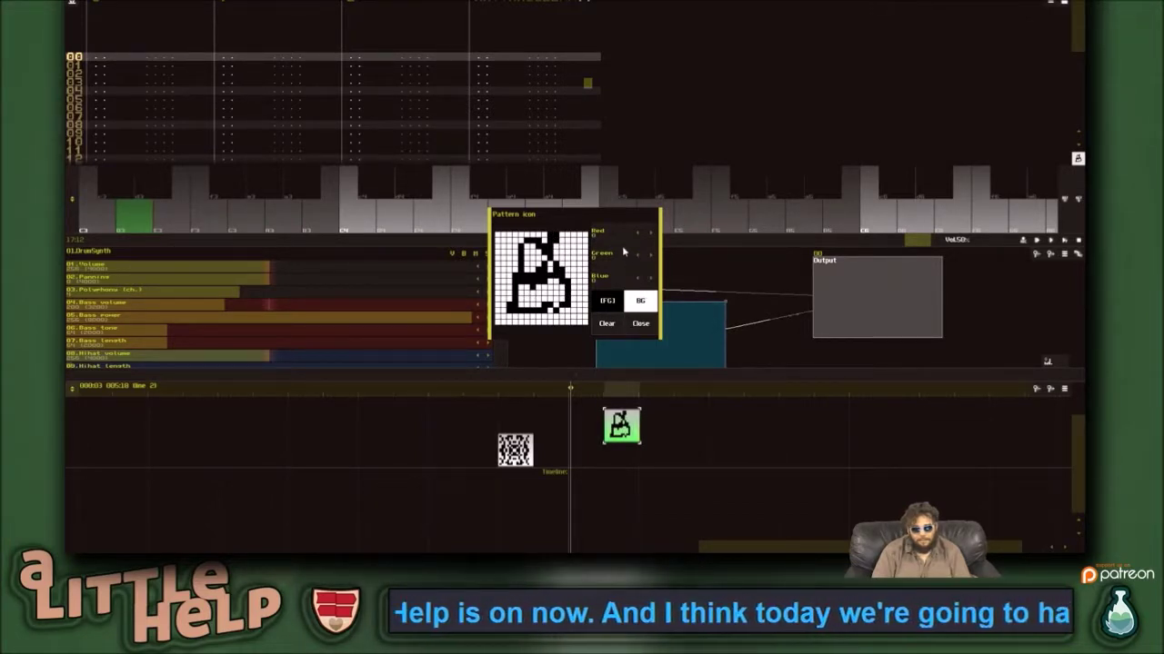
- Change the icon's foreground colour to blue, then clear the drawing and redraw it as a metronome with its arm leaning left
{"action": "mouse_move", "coordinate": [639, 232]}
{"action": "left_mouse_down"}
{"action": "mouse_move", "coordinate": [594, 241]}
{"action": "mouse_move", "coordinate": [614, 278]}
{"action": "mouse_move", "coordinate": [638, 277]}
{"action": "left_mouse_up"}
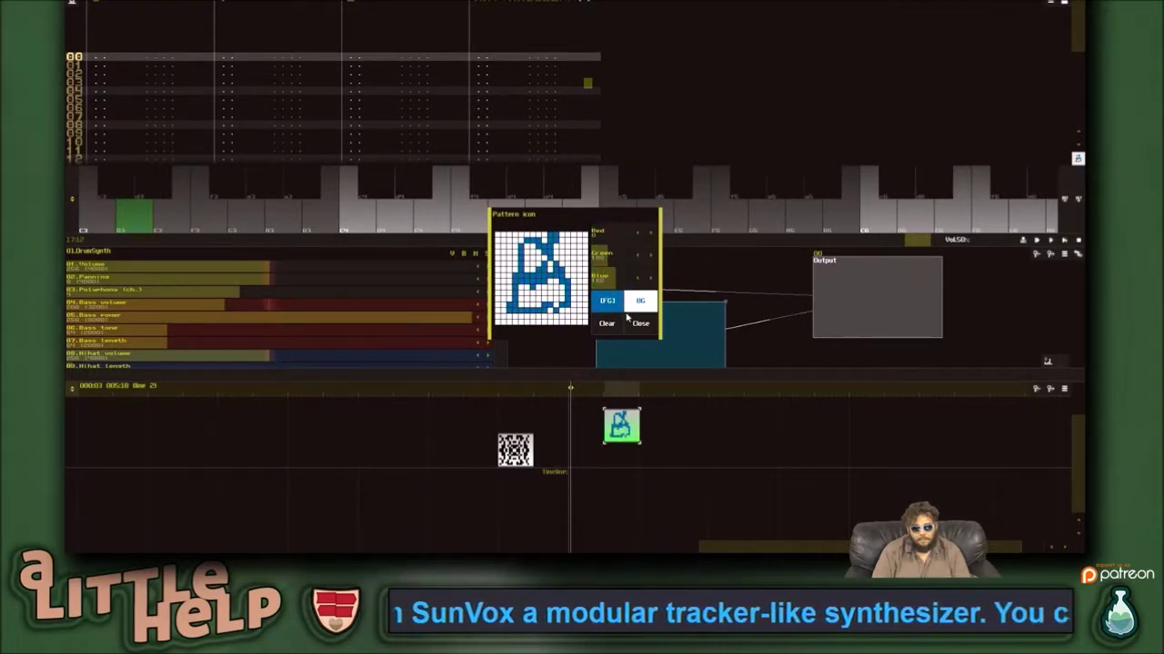
{"action": "left_click", "coordinate": [608, 324]}
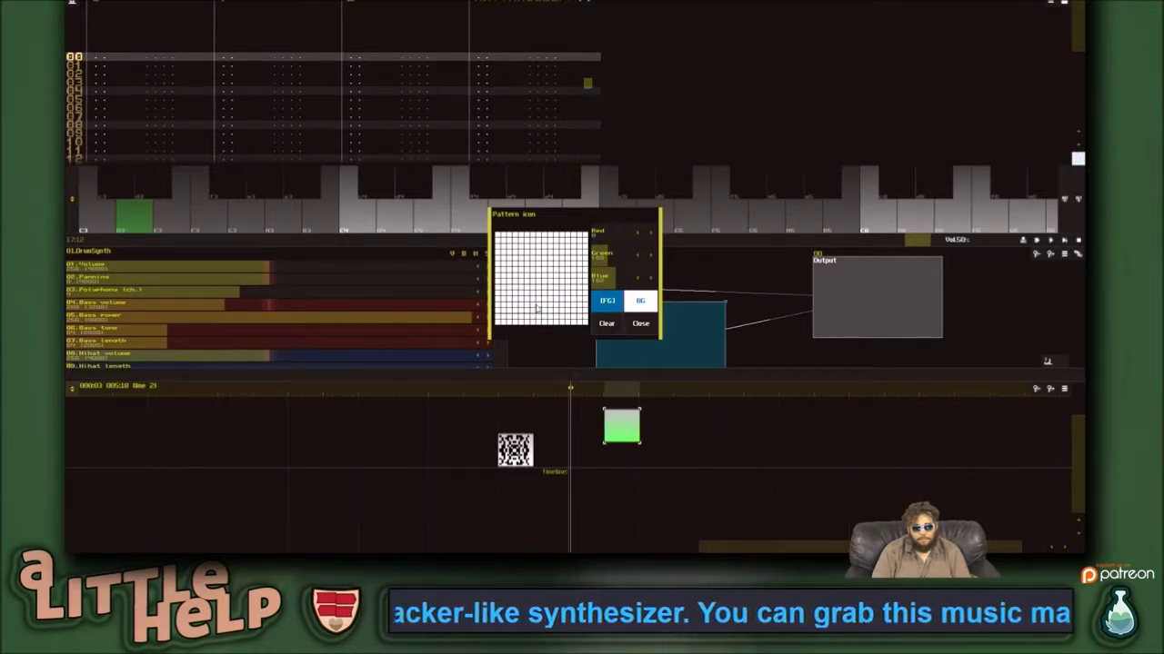
{"action": "mouse_move", "coordinate": [531, 240]}
{"action": "left_mouse_down"}
{"action": "mouse_move", "coordinate": [573, 308]}
{"action": "mouse_move", "coordinate": [544, 311]}
{"action": "mouse_move", "coordinate": [517, 307]}
{"action": "mouse_move", "coordinate": [533, 248]}
{"action": "mouse_move", "coordinate": [528, 291]}
{"action": "mouse_move", "coordinate": [538, 280]}
{"action": "mouse_move", "coordinate": [558, 293]}
{"action": "mouse_move", "coordinate": [502, 233]}
{"action": "left_mouse_up"}
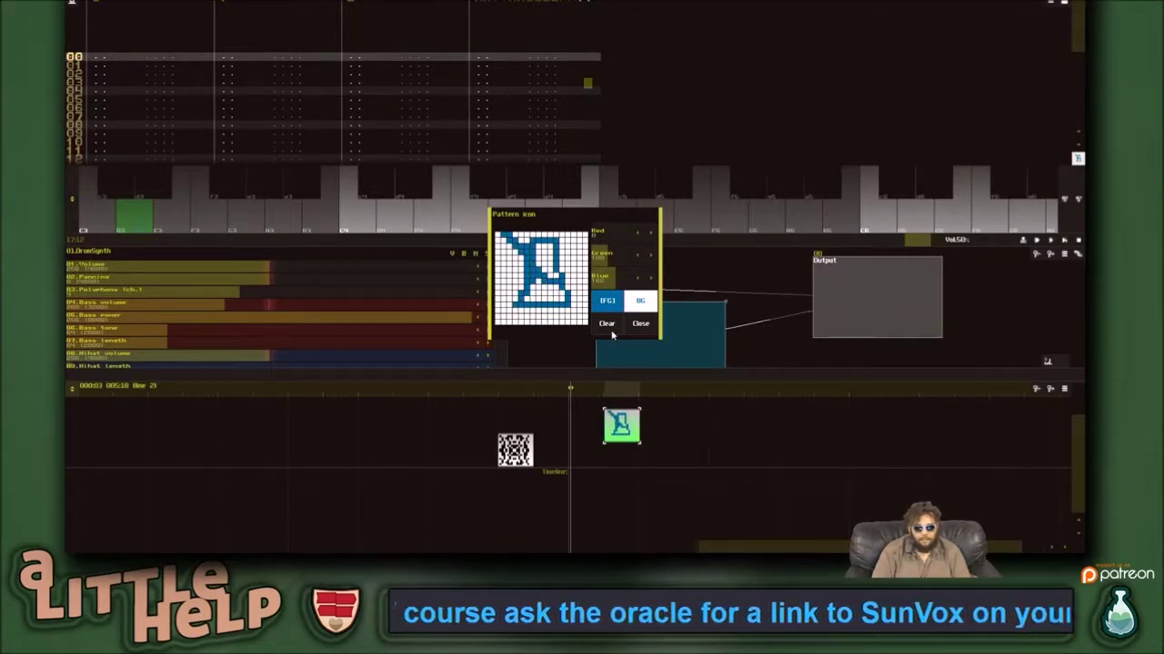
- Finish editing the icon and move the metronome pattern to start at the playback position line
{"action": "left_click", "coordinate": [640, 323]}
{"action": "left_click_drag", "start_coordinate": [623, 426], "coordinate": [590, 420]}
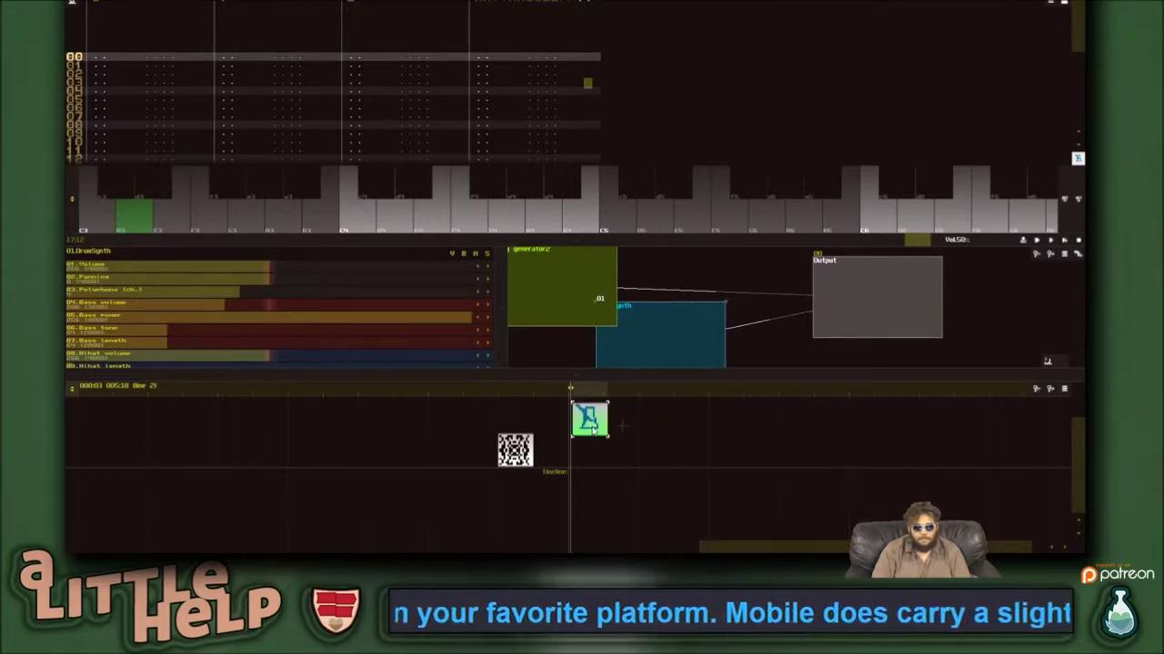
- Set the metronome pattern's properties to 1 track and 16 lines, and name it "metro"
{"action": "right_click", "coordinate": [634, 84]}
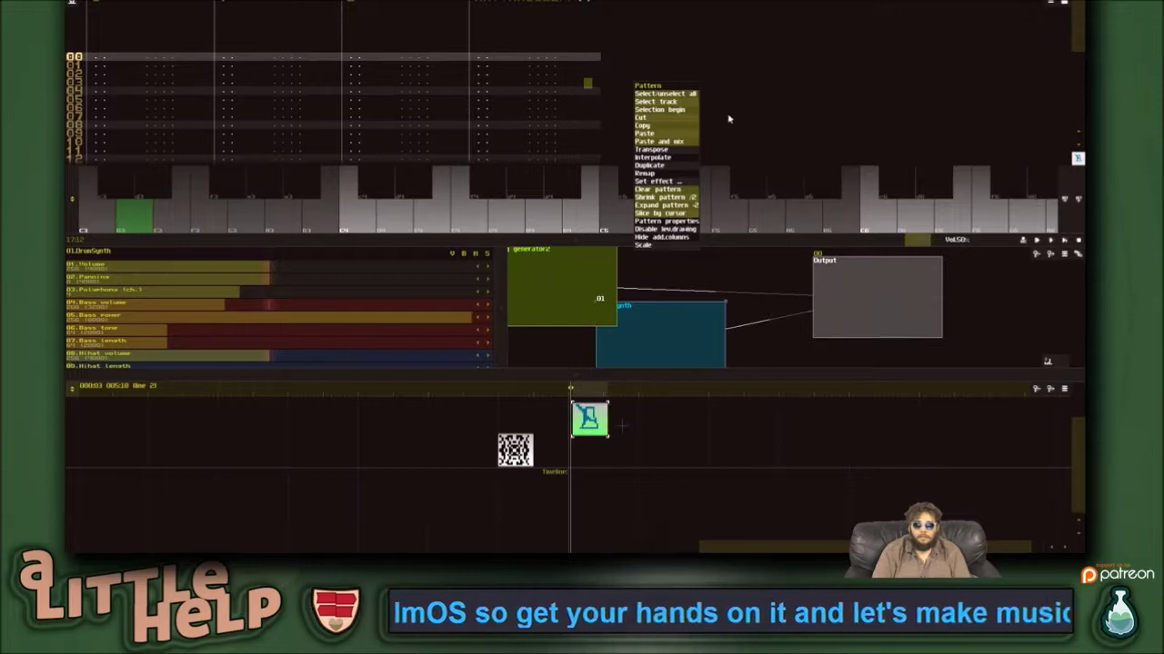
{"action": "left_click", "coordinate": [669, 221]}
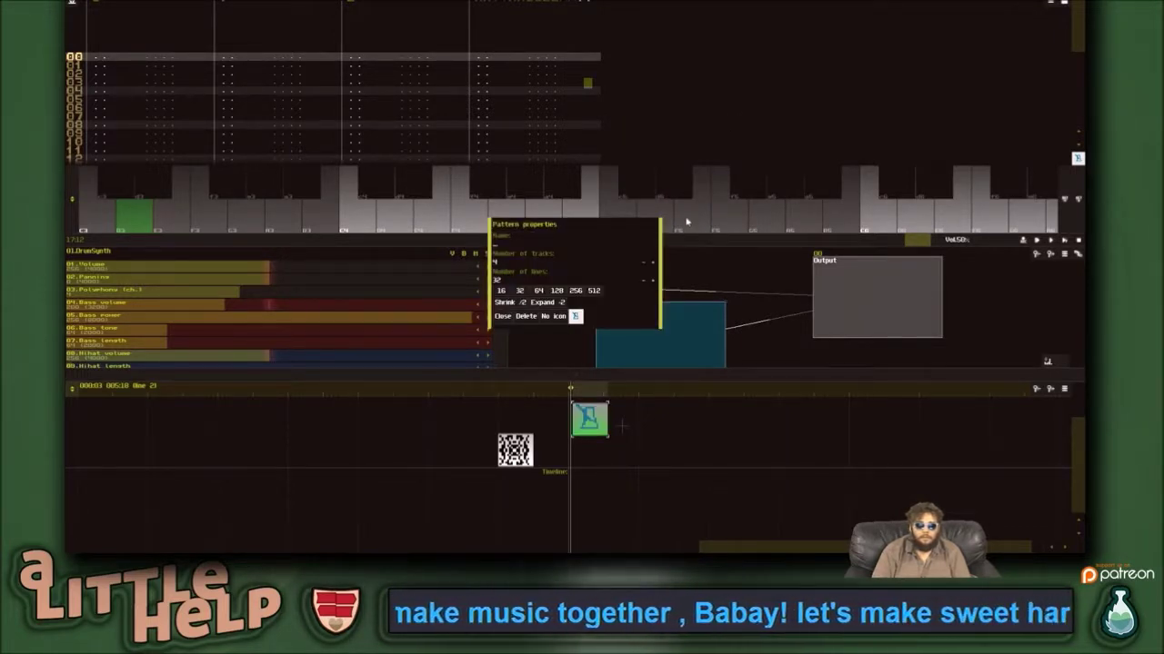
{"action": "left_click", "coordinate": [642, 265]}
{"action": "left_click", "coordinate": [642, 266]}
{"action": "left_click", "coordinate": [643, 265]}
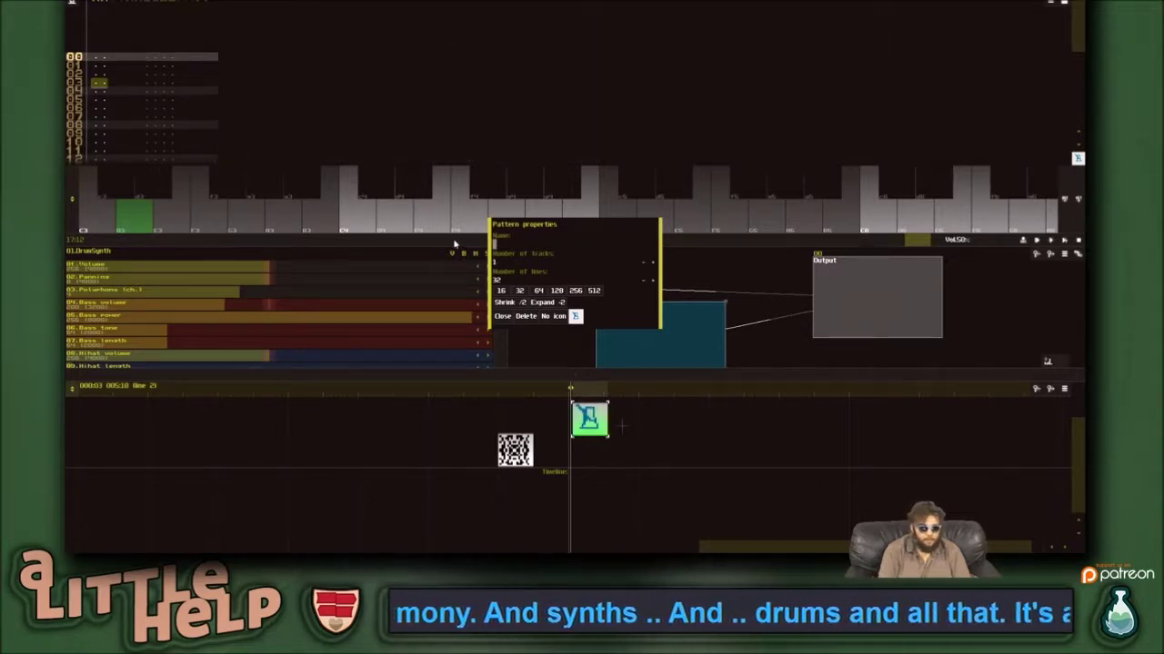
{"action": "type", "text": "metro"}
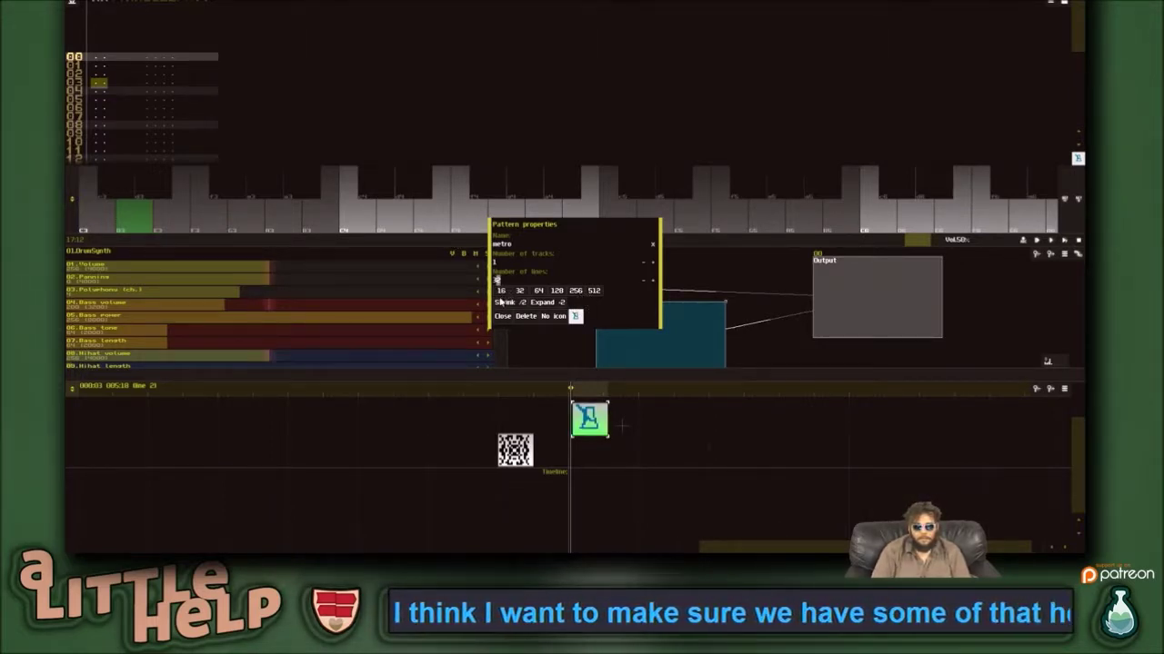
{"action": "left_click", "coordinate": [500, 292]}
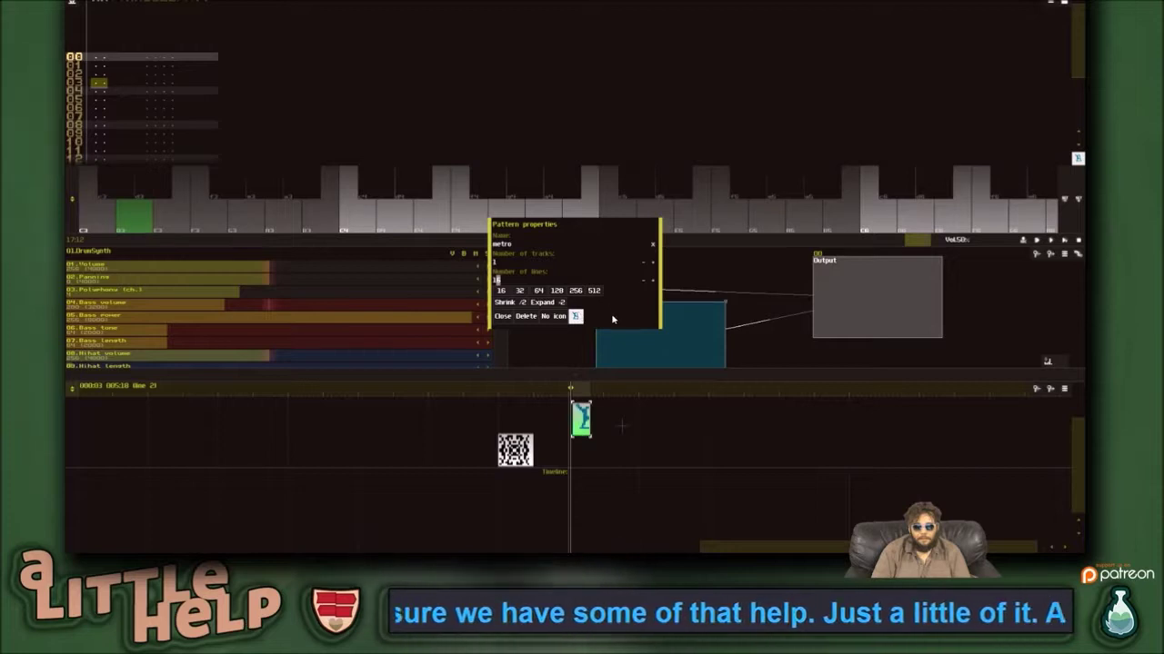
{"action": "left_click", "coordinate": [502, 317]}
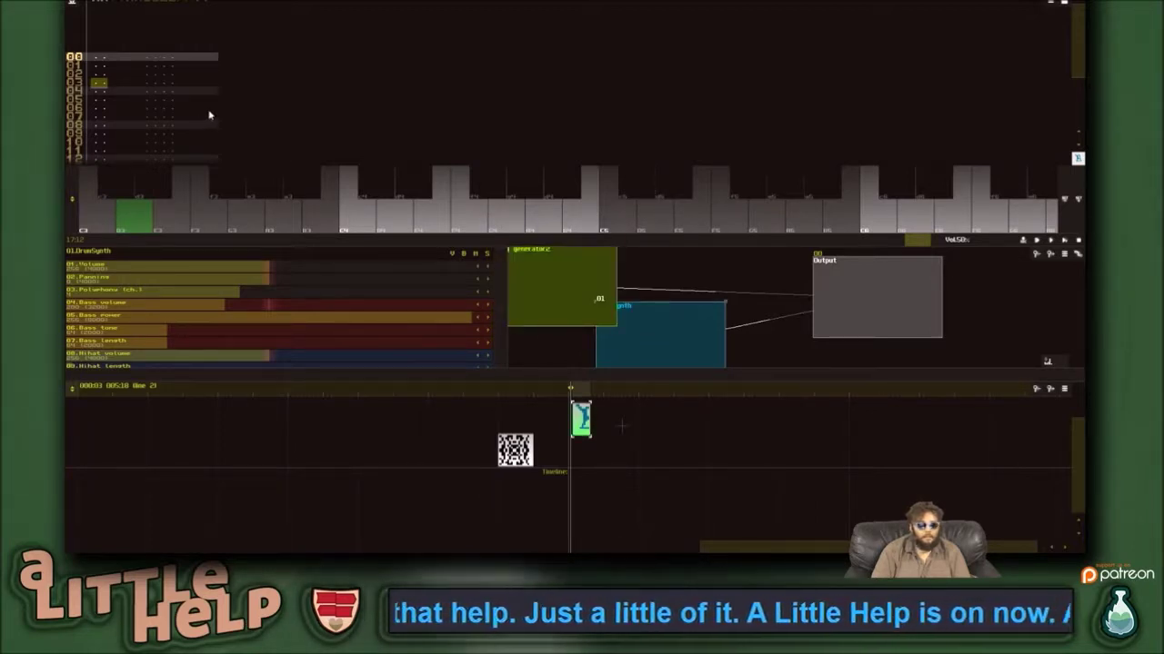
- Try drawing levels down the lines of the metro pattern in edit mode, undo them and leave edit mode
{"action": "left_click", "coordinate": [730, 92]}
{"action": "key", "text": "space"}
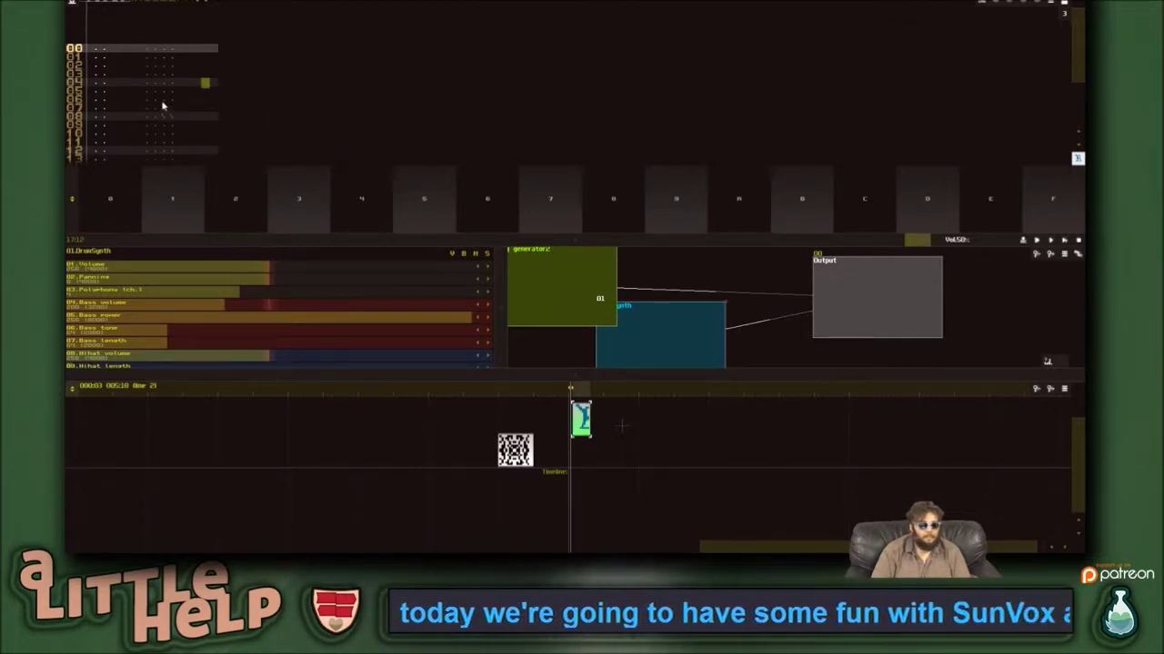
{"action": "left_click", "coordinate": [202, 48]}
{"action": "mouse_move", "coordinate": [202, 49]}
{"action": "left_mouse_down"}
{"action": "mouse_move", "coordinate": [129, 52]}
{"action": "mouse_move", "coordinate": [193, 63]}
{"action": "mouse_move", "coordinate": [149, 68]}
{"action": "mouse_move", "coordinate": [177, 94]}
{"action": "mouse_move", "coordinate": [162, 157]}
{"action": "mouse_move", "coordinate": [173, 53]}
{"action": "mouse_move", "coordinate": [112, 39]}
{"action": "left_mouse_up"}
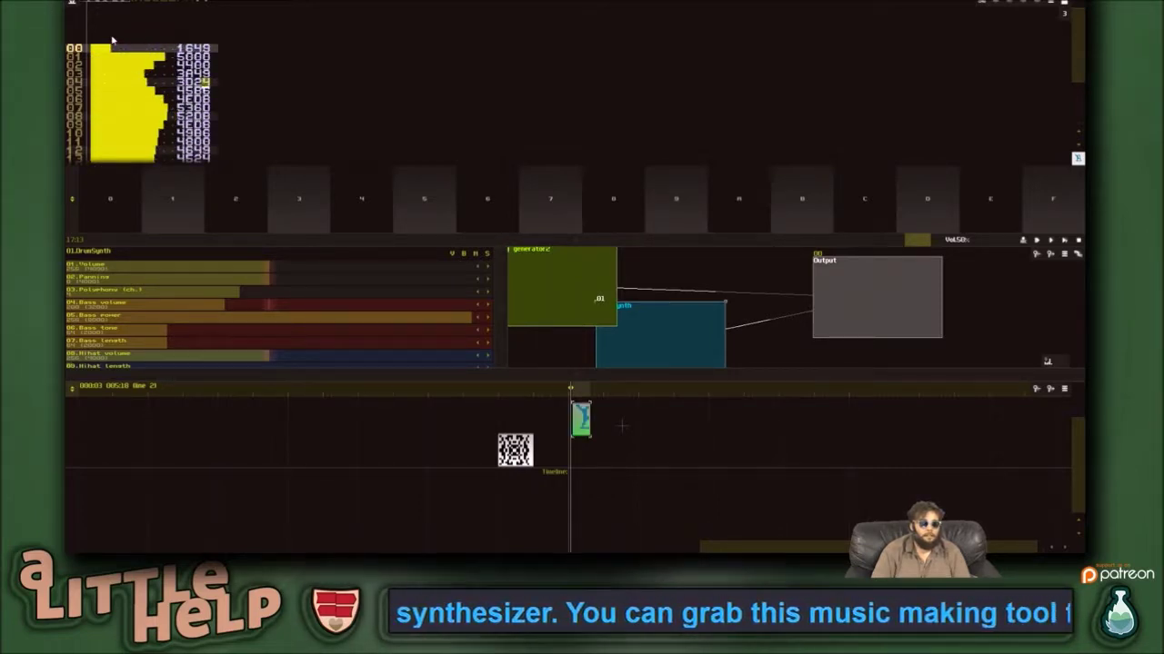
{"action": "key", "text": "ctrl+z"}
{"action": "key", "text": "ctrl+z"}
{"action": "key", "text": "ctrl+z"}
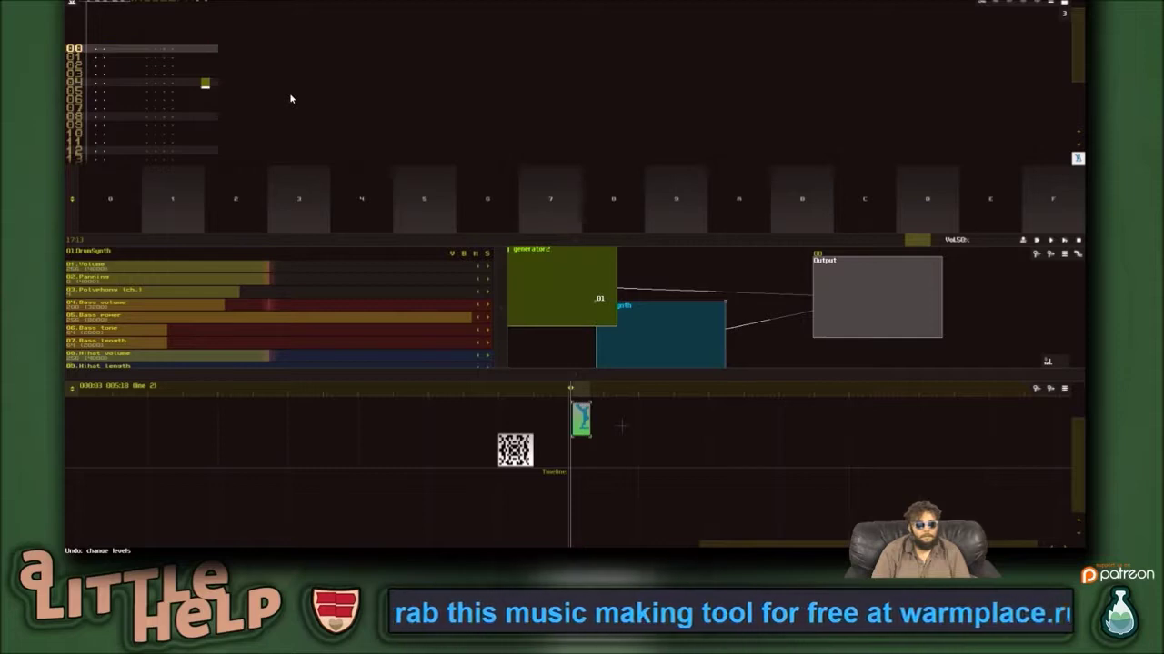
{"action": "key", "text": "space"}
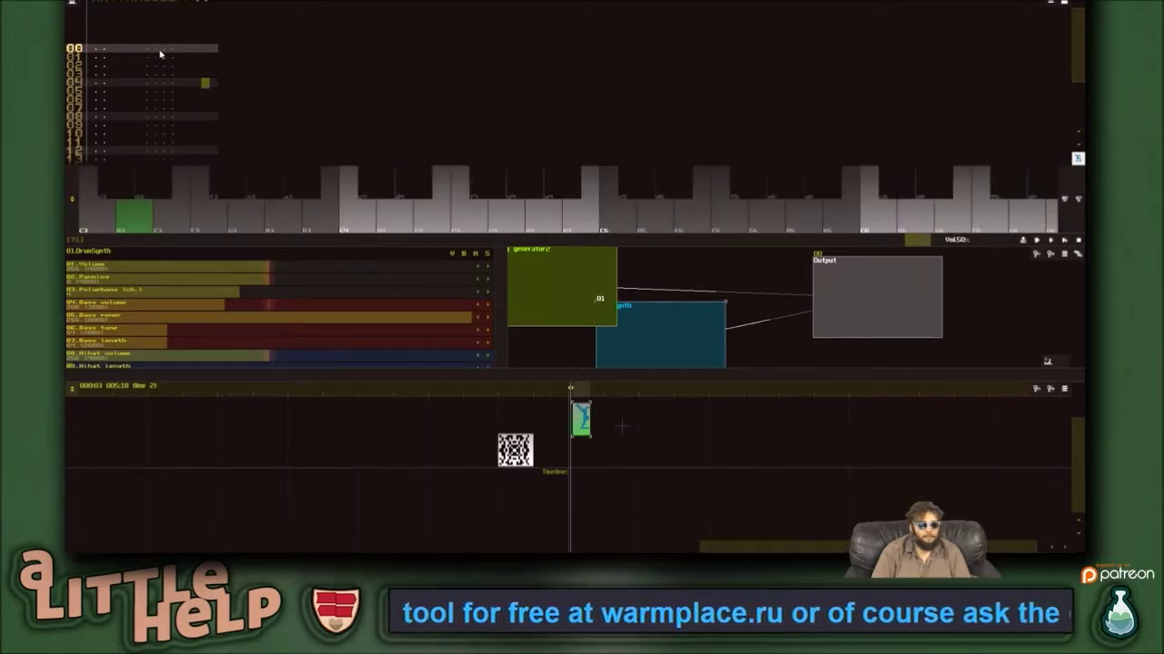
- Look through the lines of the metro pattern and place the cursor in the note column of line 00
{"action": "left_click", "coordinate": [162, 51]}
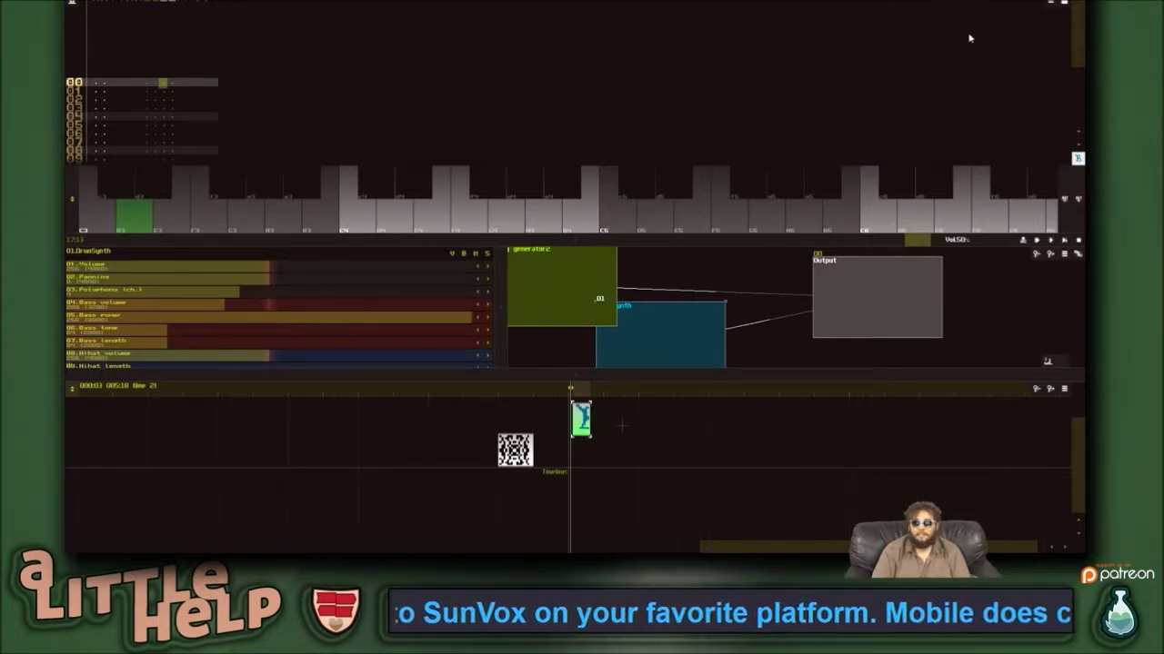
{"action": "scroll", "coordinate": [242, 101], "scroll_direction": "down", "scroll_amount": 5}
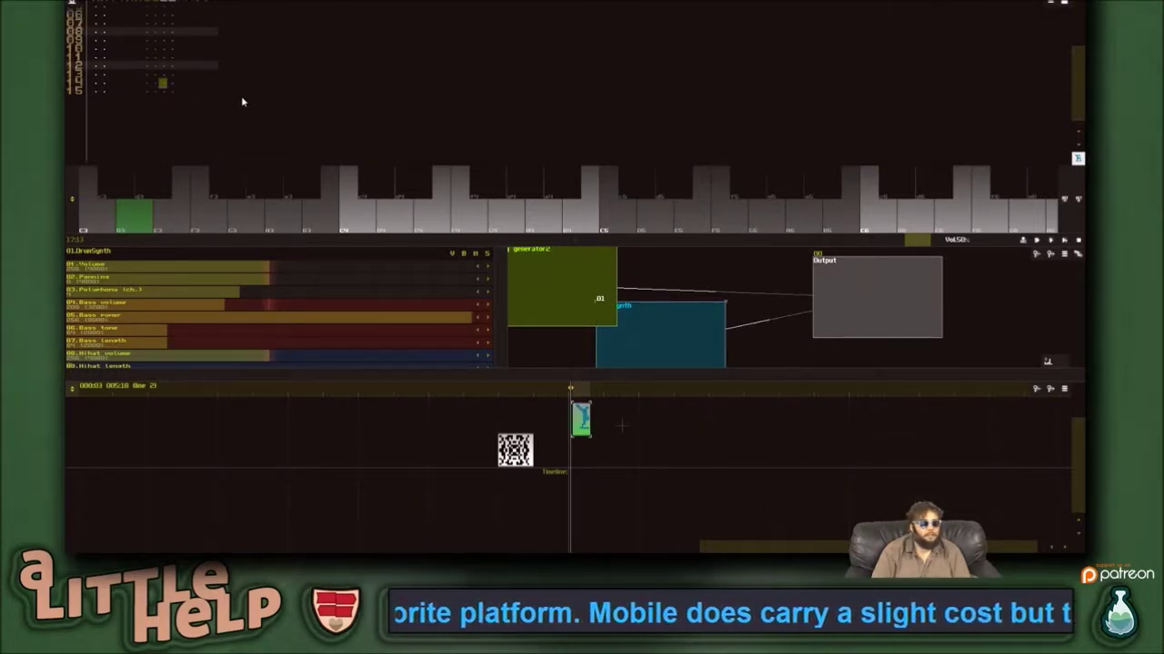
{"action": "scroll", "coordinate": [215, 46], "scroll_direction": "down", "scroll_amount": 2}
{"action": "scroll", "coordinate": [170, 42], "scroll_direction": "up", "scroll_amount": 3}
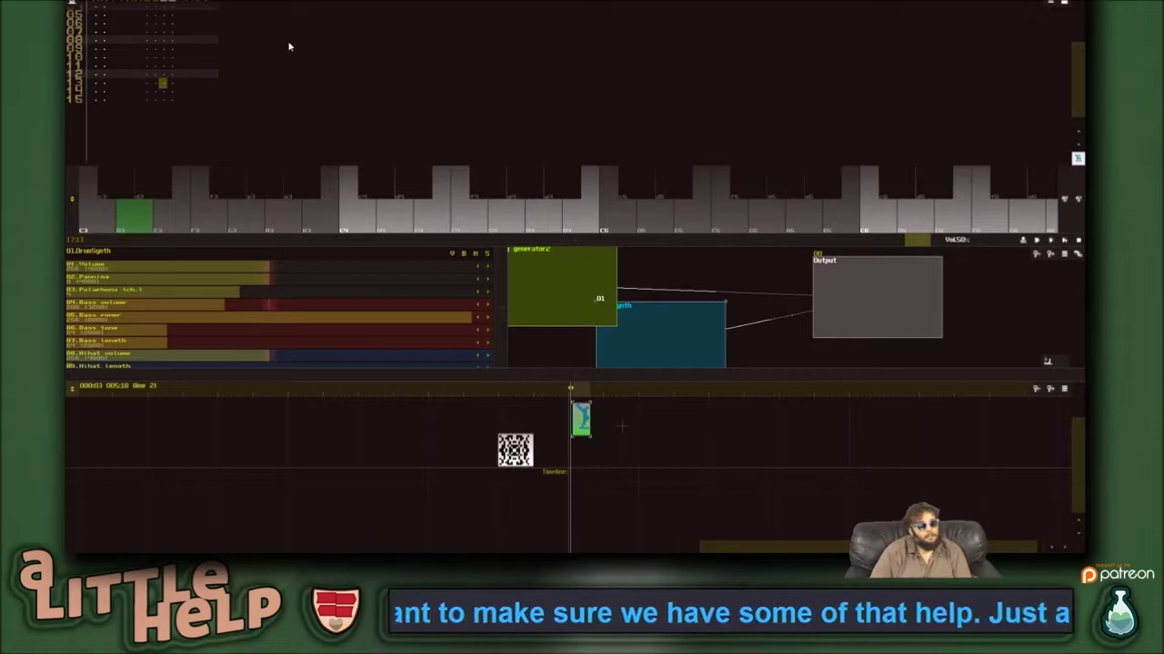
{"action": "scroll", "coordinate": [118, 60], "scroll_direction": "up", "scroll_amount": 3}
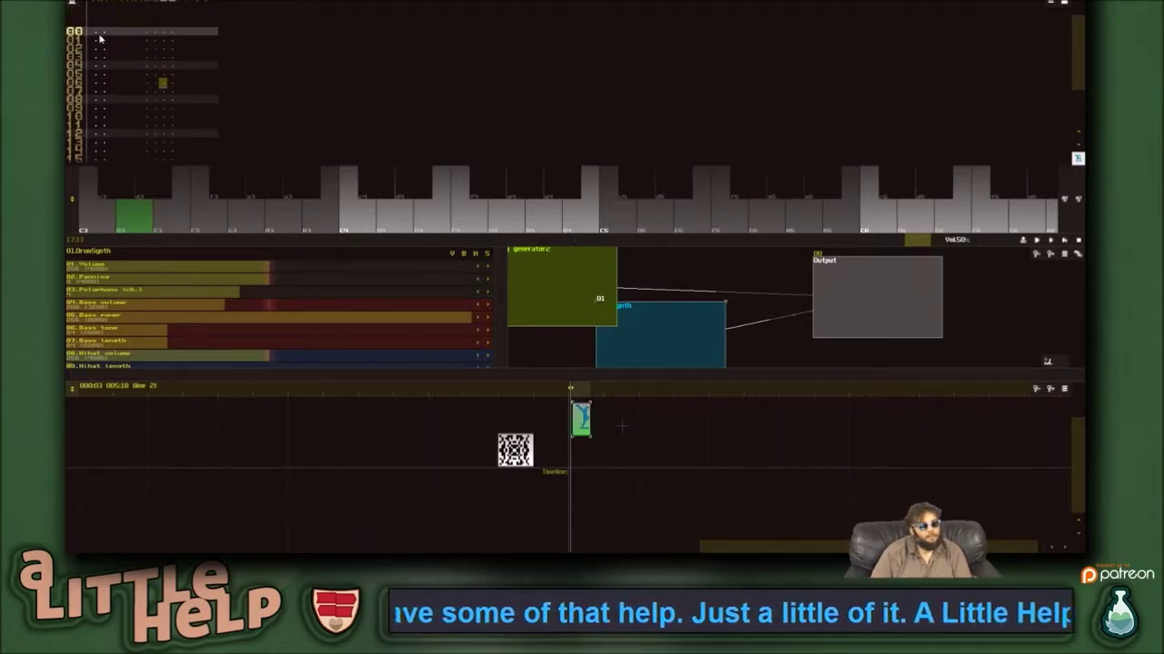
{"action": "left_click", "coordinate": [99, 34]}
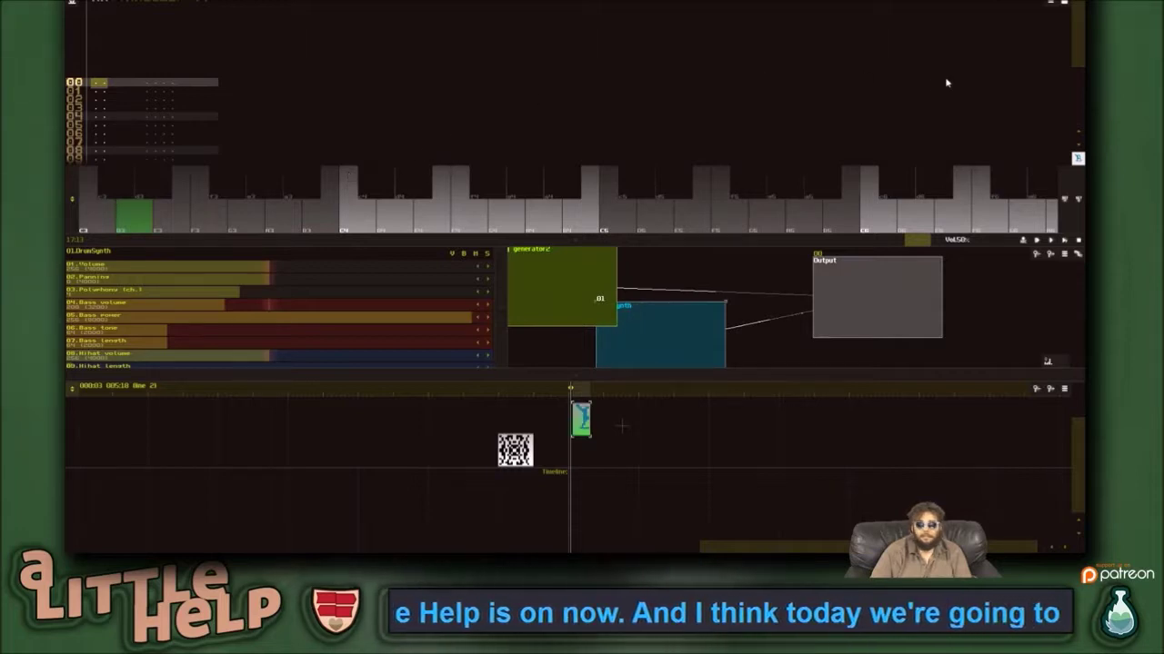
- Set the pattern's edit step to 4 and undo the stray level change on line 00
{"action": "left_click", "coordinate": [1064, 20]}
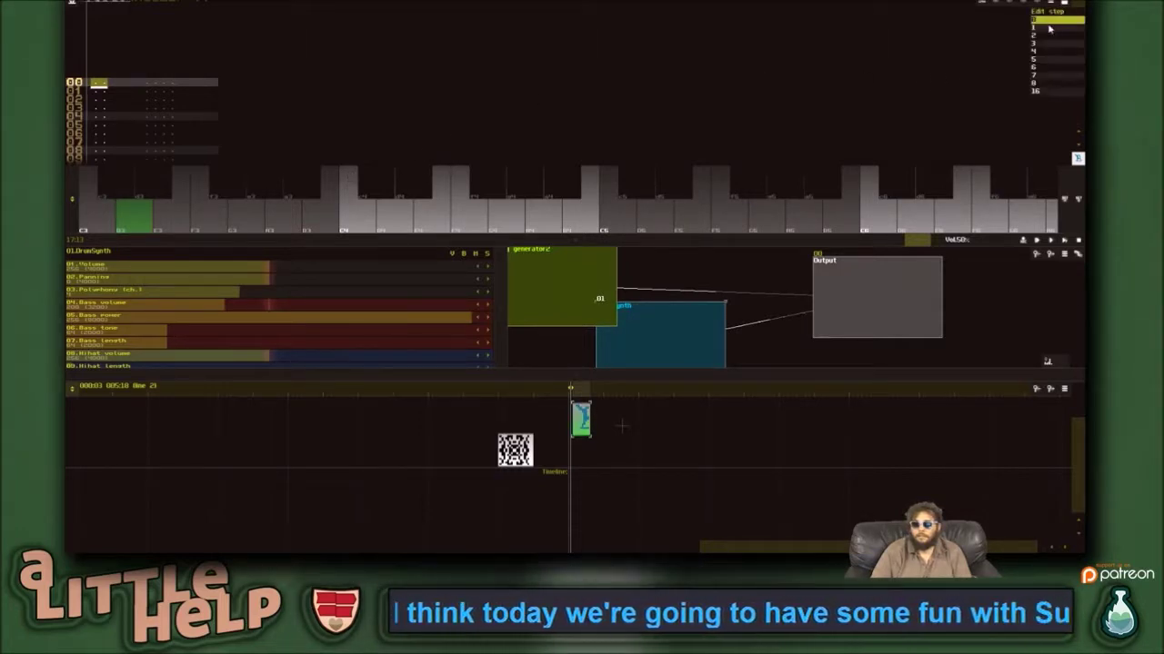
{"action": "key", "text": "z"}
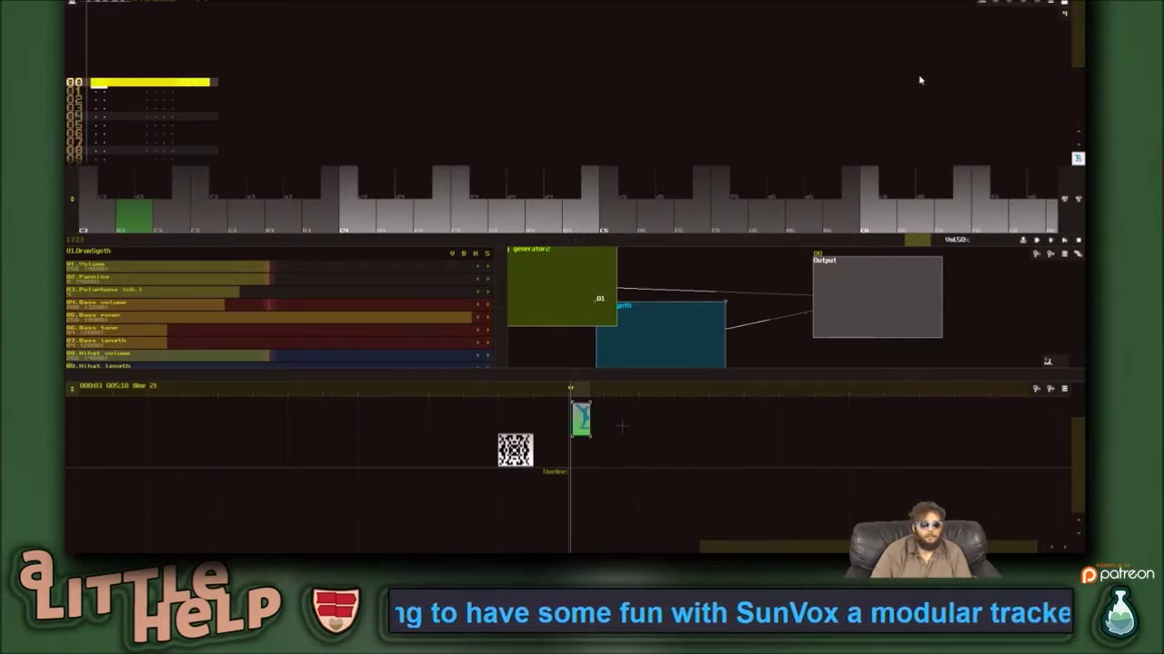
{"action": "key", "text": "z"}
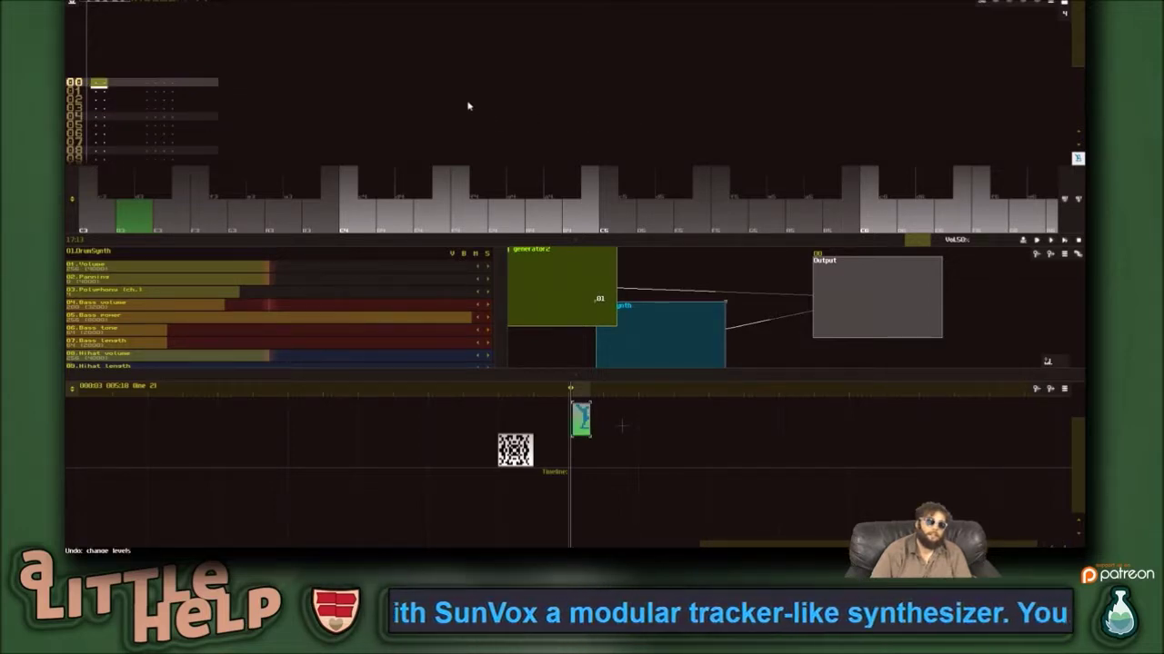
{"action": "right_click", "coordinate": [374, 94]}
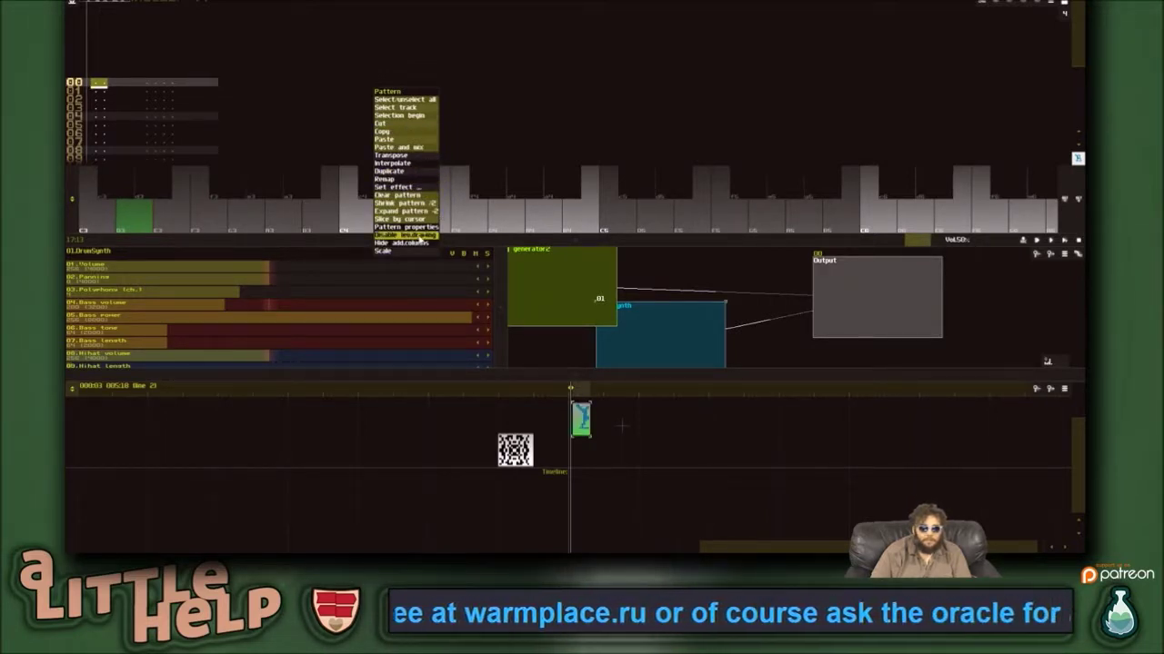
{"action": "left_click", "coordinate": [420, 228]}
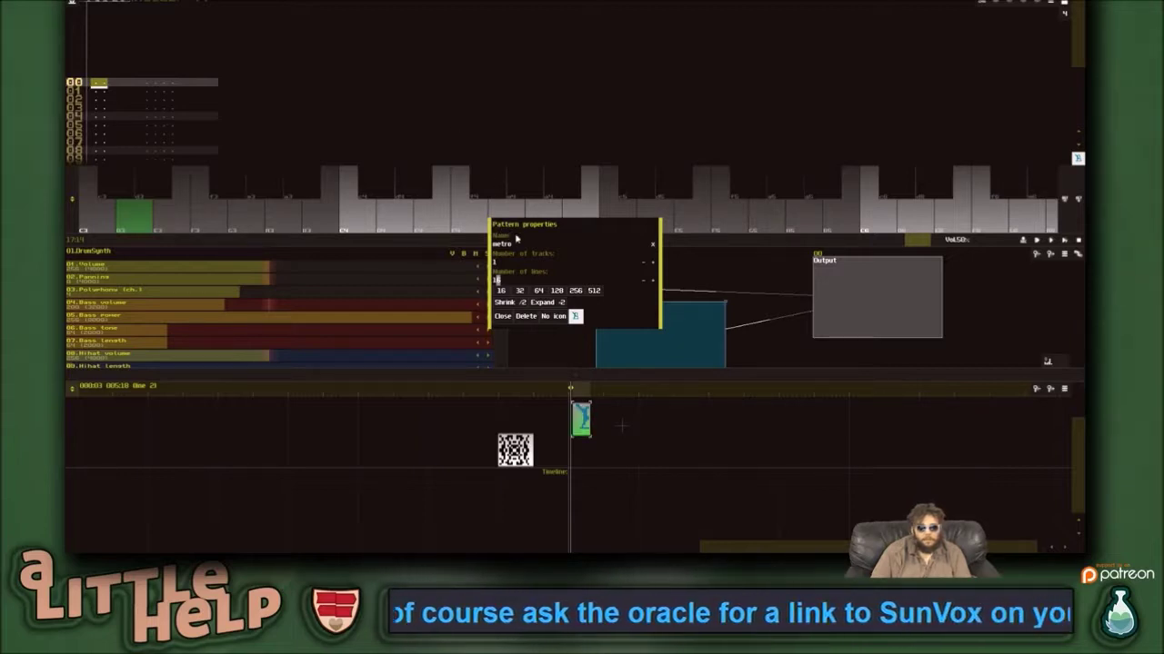
{"action": "key", "text": "Escape"}
{"action": "left_click", "coordinate": [505, 318]}
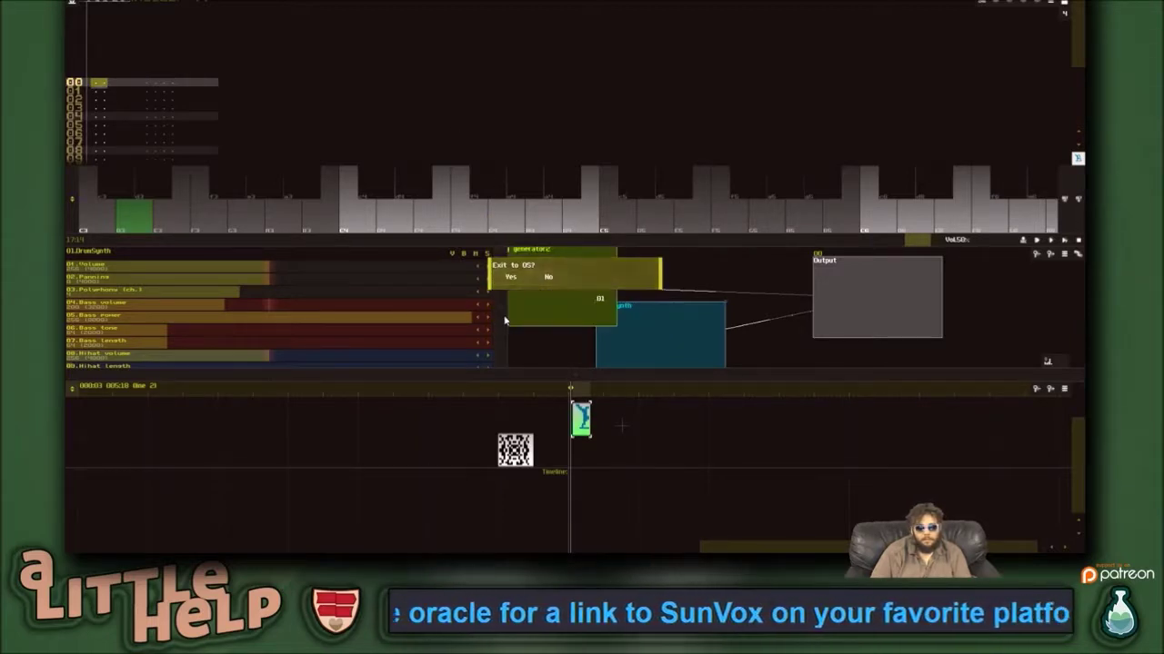
{"action": "left_click", "coordinate": [550, 278]}
- Disable level drawing in the pattern editor, try dragging across the lines, and return the cursor to line 00's note column
{"action": "right_click", "coordinate": [207, 105]}
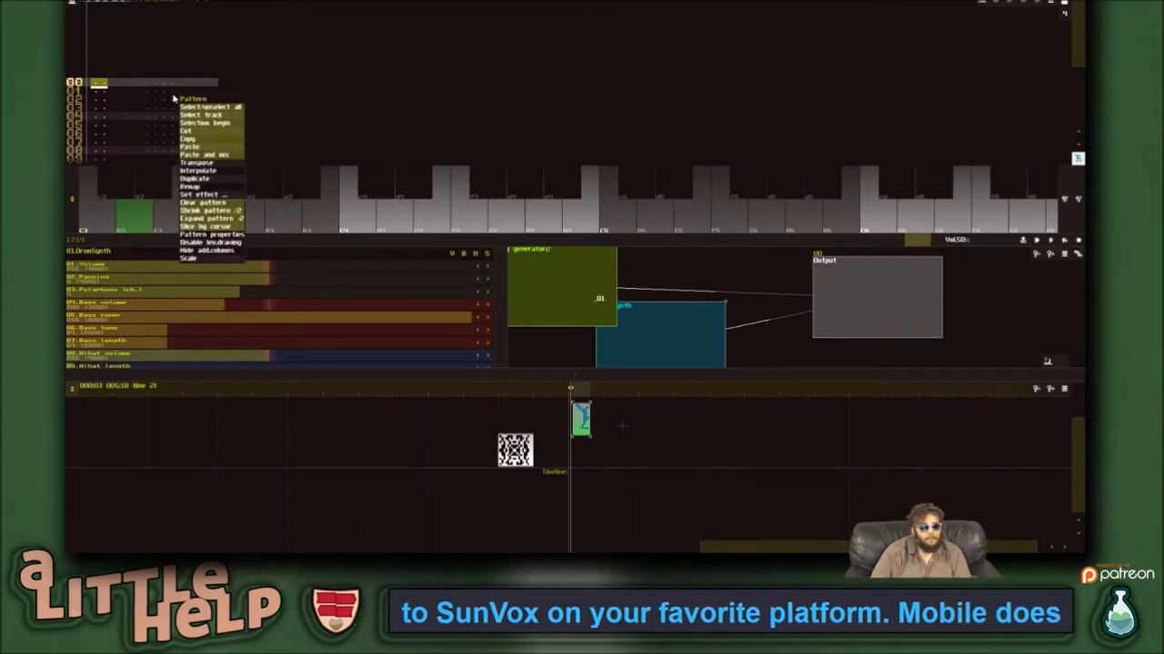
{"action": "left_click", "coordinate": [209, 244]}
{"action": "left_click_drag", "start_coordinate": [98, 86], "coordinate": [227, 108]}
{"action": "left_click", "coordinate": [297, 102]}
{"action": "left_click", "coordinate": [93, 39]}
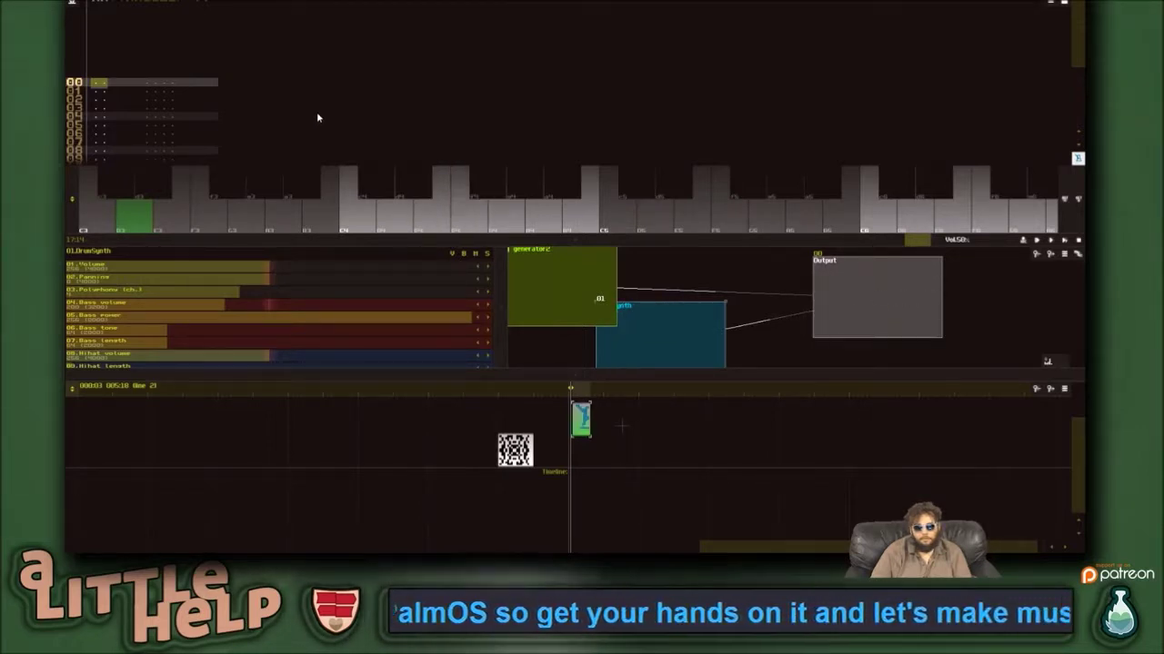
- Enter E4 DrumSynth notes on every fourth line of the metro pattern and clone the pattern repeatedly into a continuous row along the timeline
{"action": "key", "text": "space"}
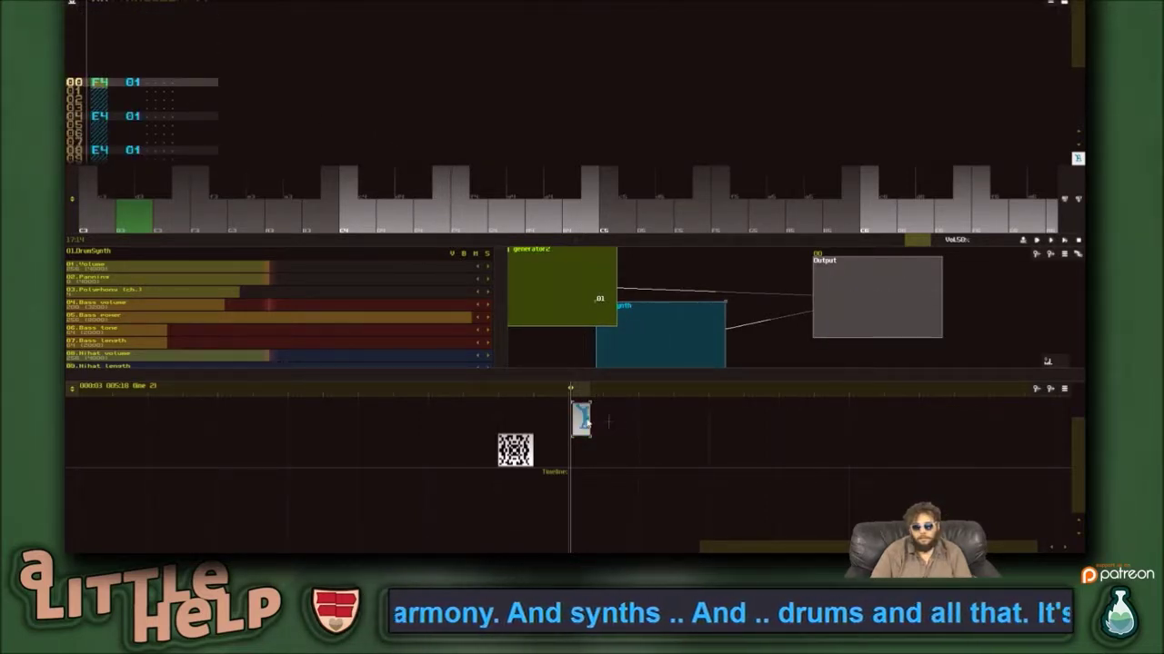
{"action": "left_click_drag", "start_coordinate": [586, 423], "coordinate": [782, 434]}
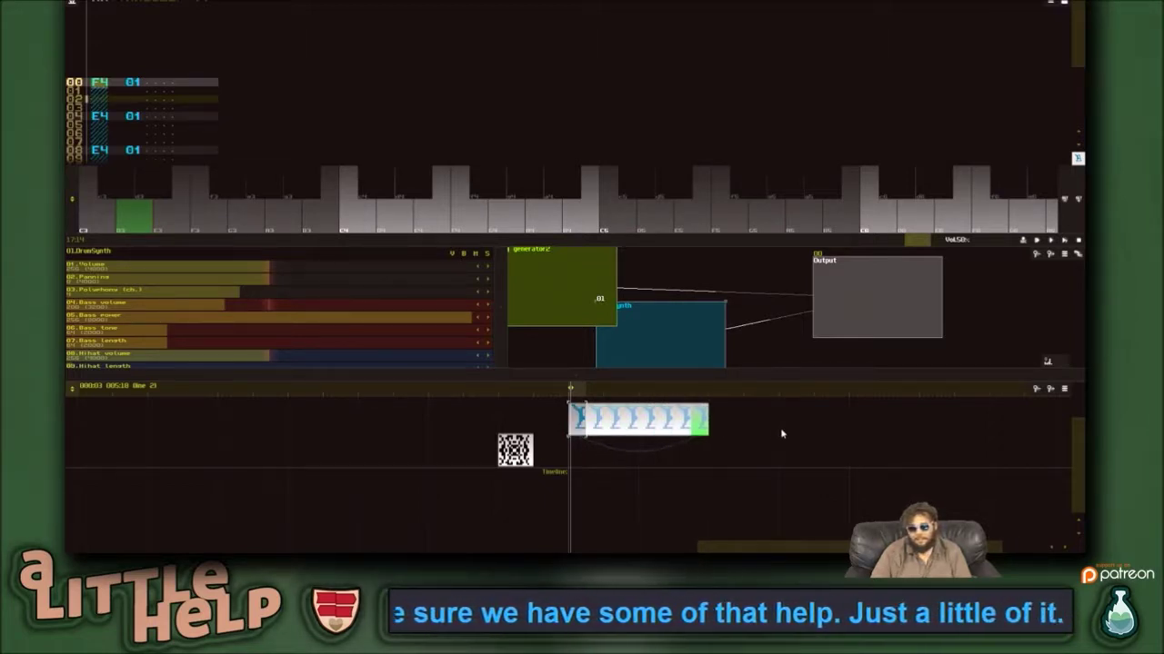
{"action": "key", "text": "ctrl+d"}
{"action": "key", "text": "ctrl+d"}
{"action": "key", "text": "ctrl+d"}
{"action": "key", "text": "ctrl+d"}
{"action": "key", "text": "ctrl+d"}
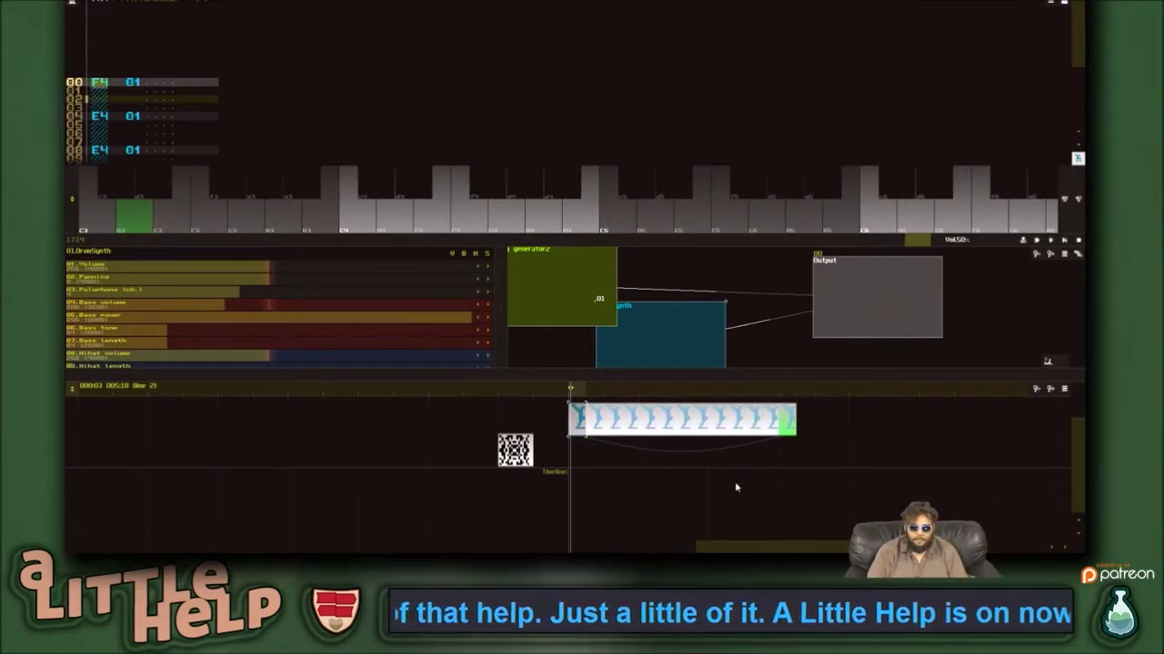
{"action": "left_click", "coordinate": [734, 483]}
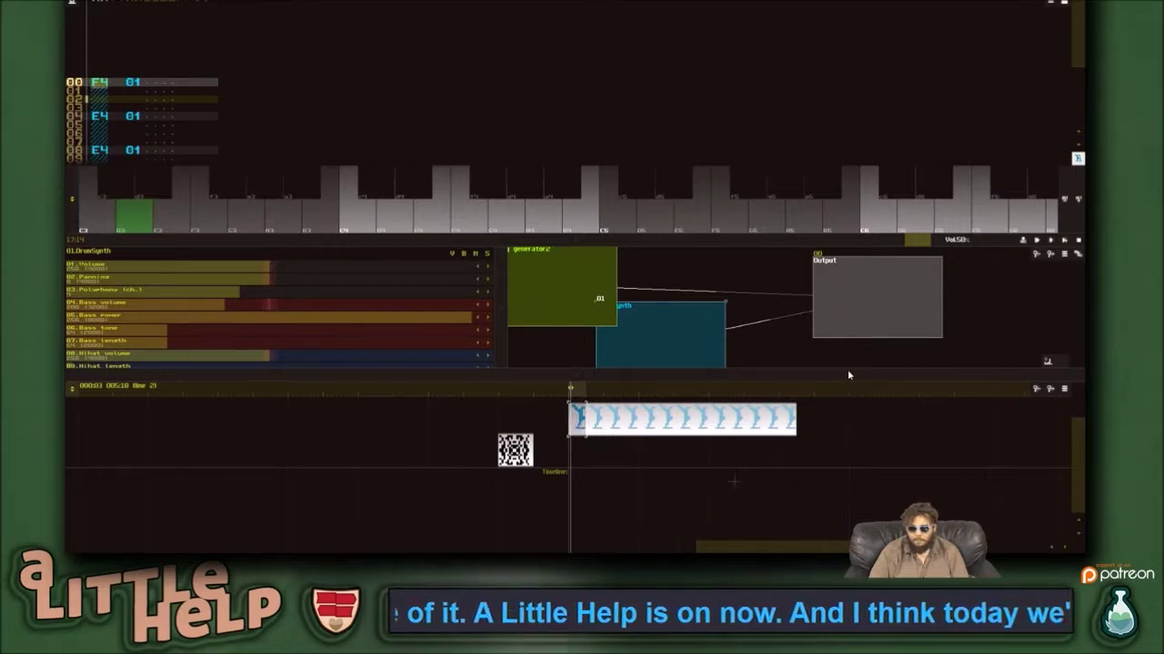
- Move the blank four-track pattern on the timeline so it starts directly below the first metro pattern
{"action": "left_click_drag", "start_coordinate": [850, 374], "coordinate": [825, 248]}
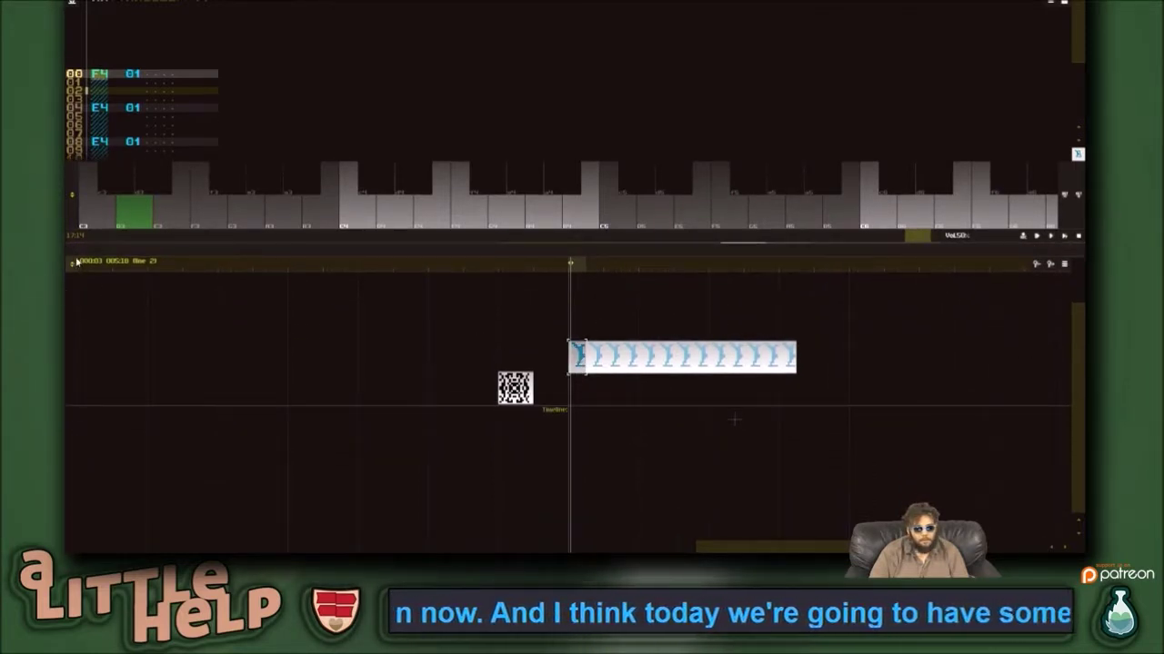
{"action": "left_click", "coordinate": [1051, 266]}
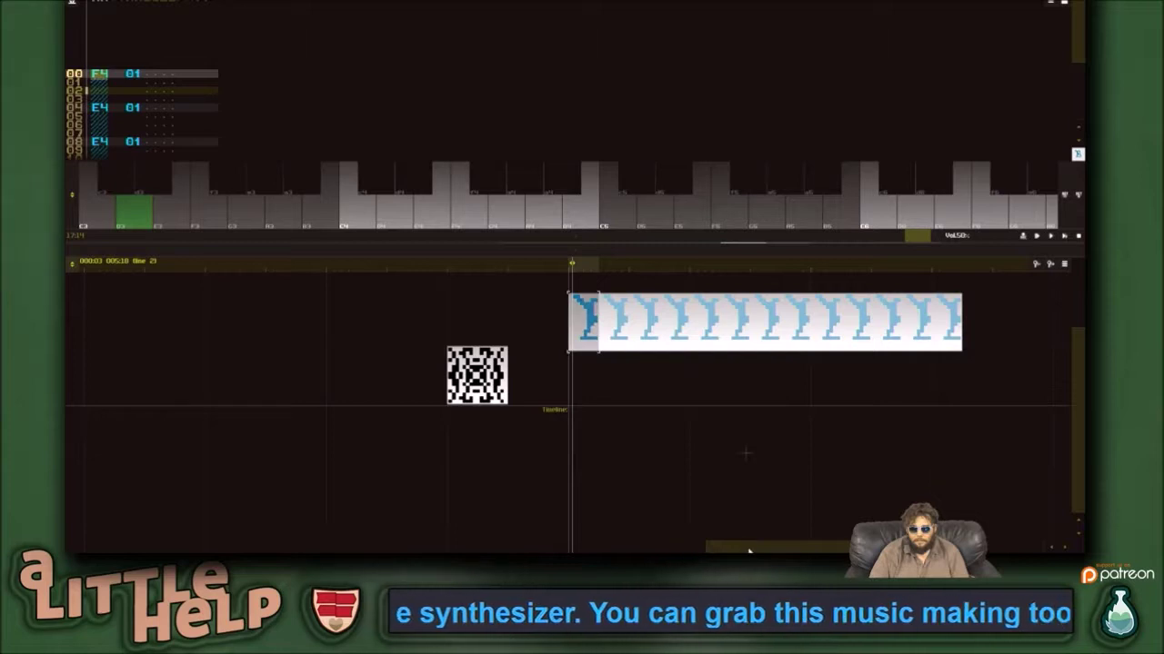
{"action": "left_click_drag", "start_coordinate": [376, 394], "coordinate": [496, 419]}
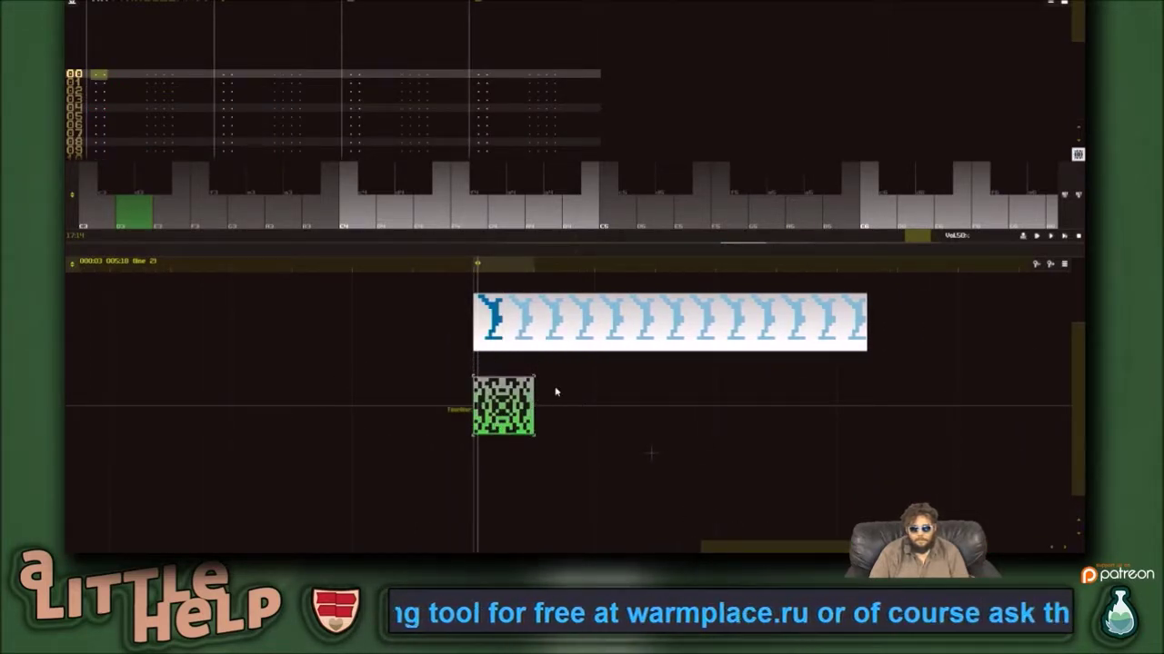
- Play the timeline, lower the DrumSynth volume to 128, and stop playback
{"action": "left_click", "coordinate": [1035, 238]}
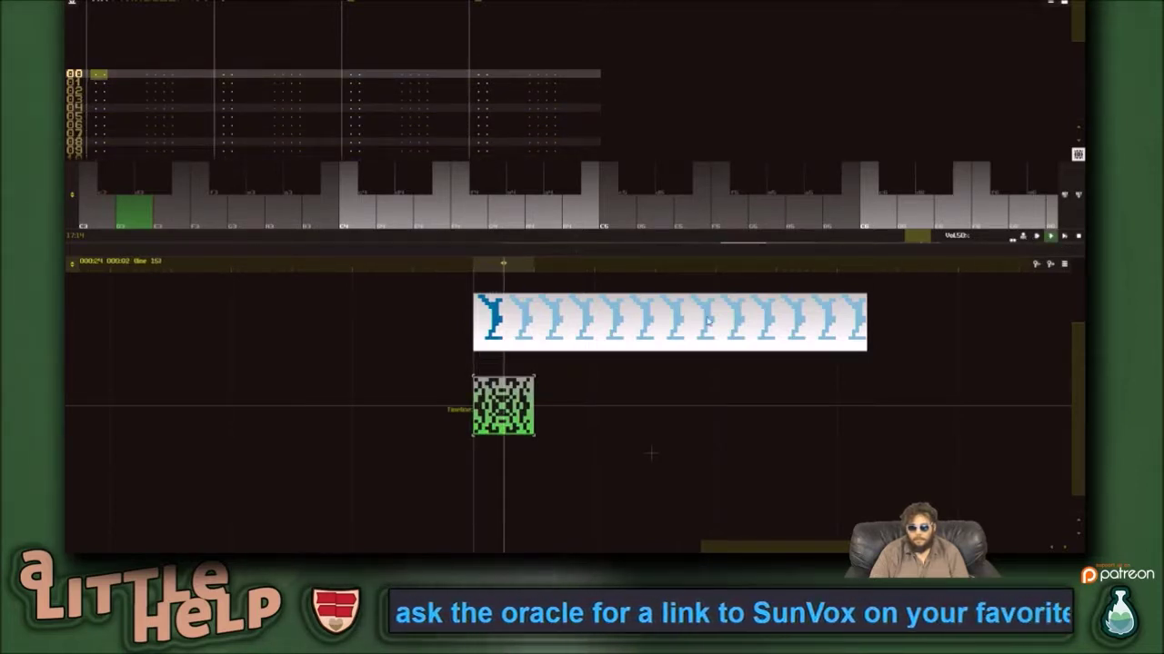
{"action": "left_click_drag", "start_coordinate": [494, 248], "coordinate": [492, 455]}
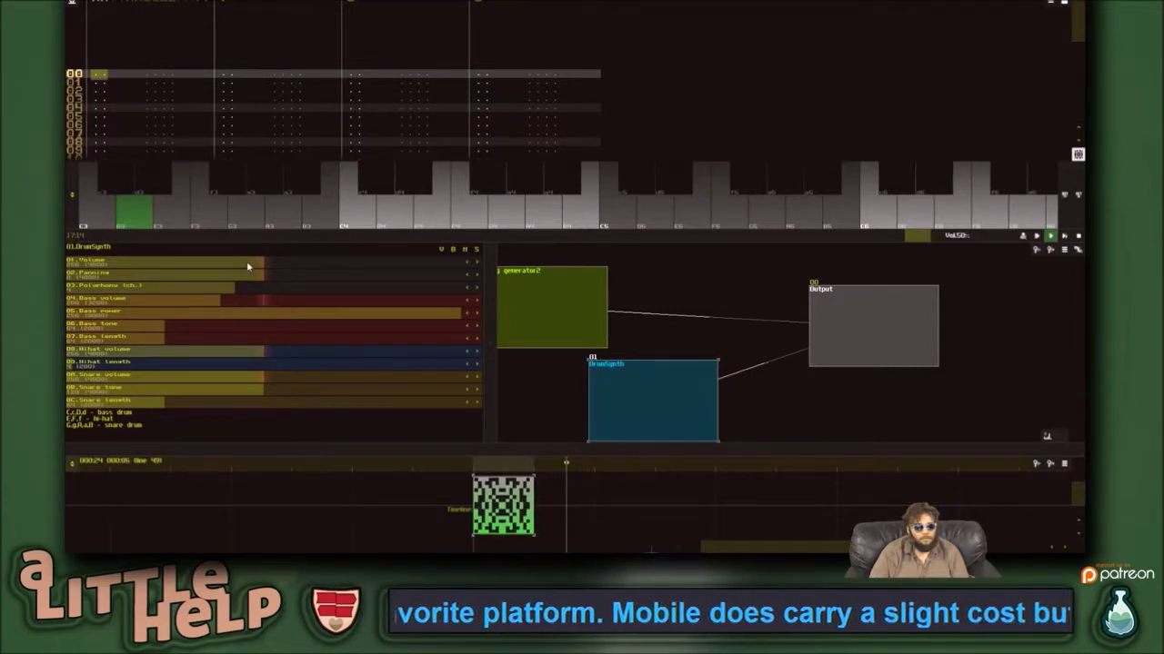
{"action": "left_click_drag", "start_coordinate": [248, 266], "coordinate": [162, 263]}
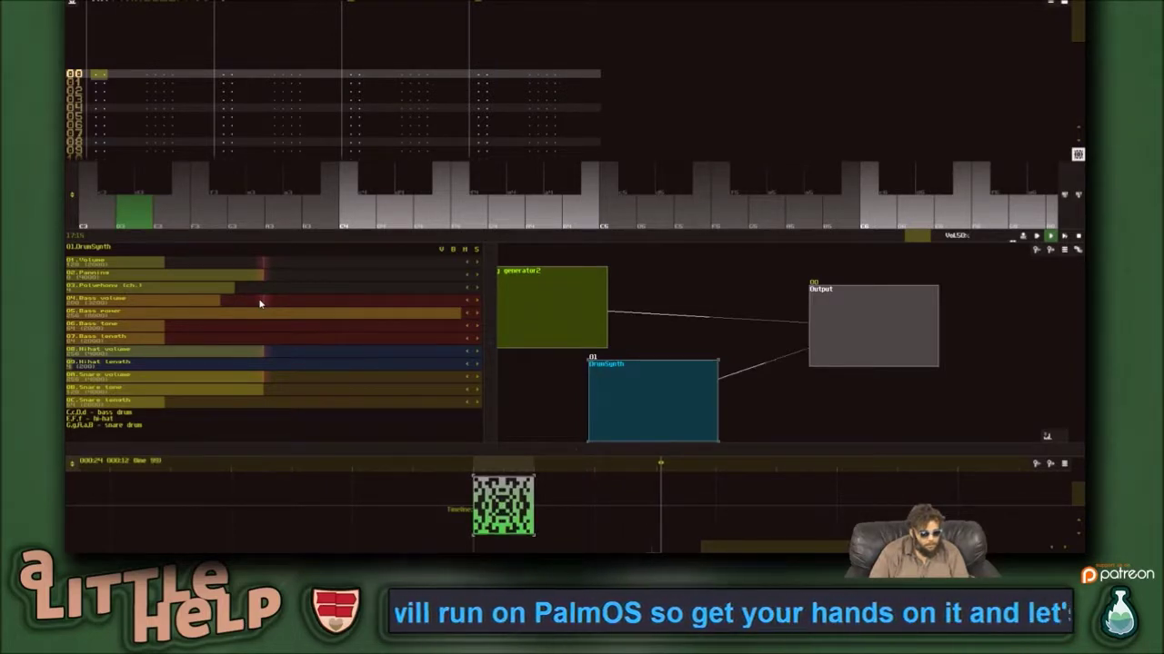
{"action": "left_click", "coordinate": [1051, 237]}
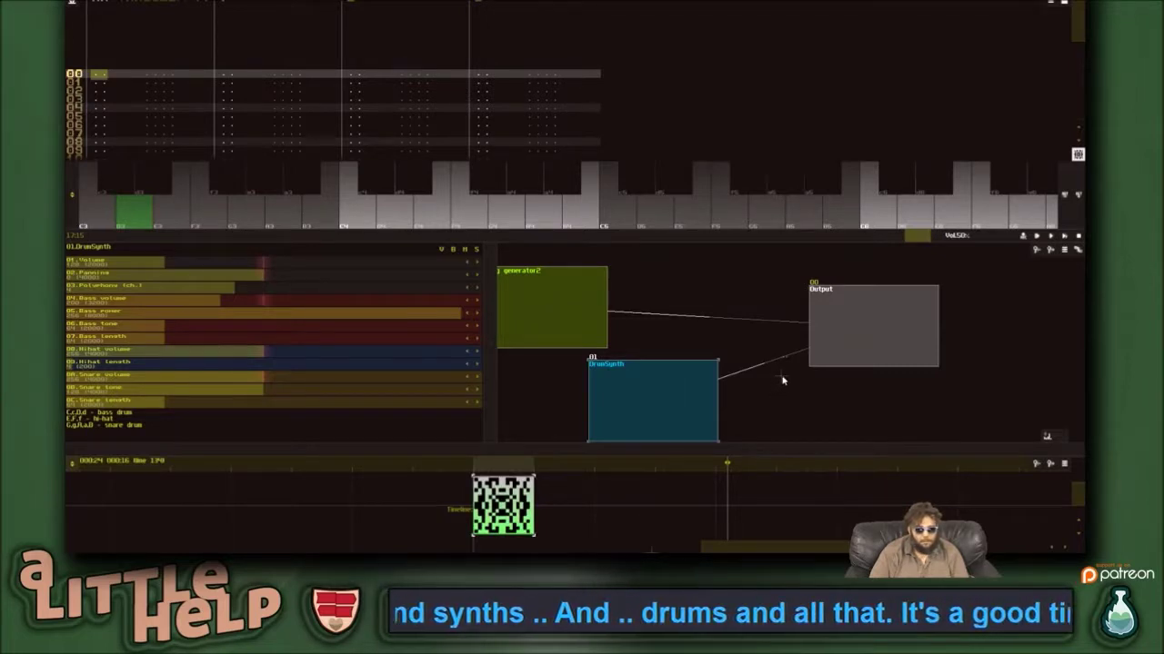
- Switch to Google Chrome, close the Netflix tab and show the Google Calendar tab
{"action": "key", "text": "super"}
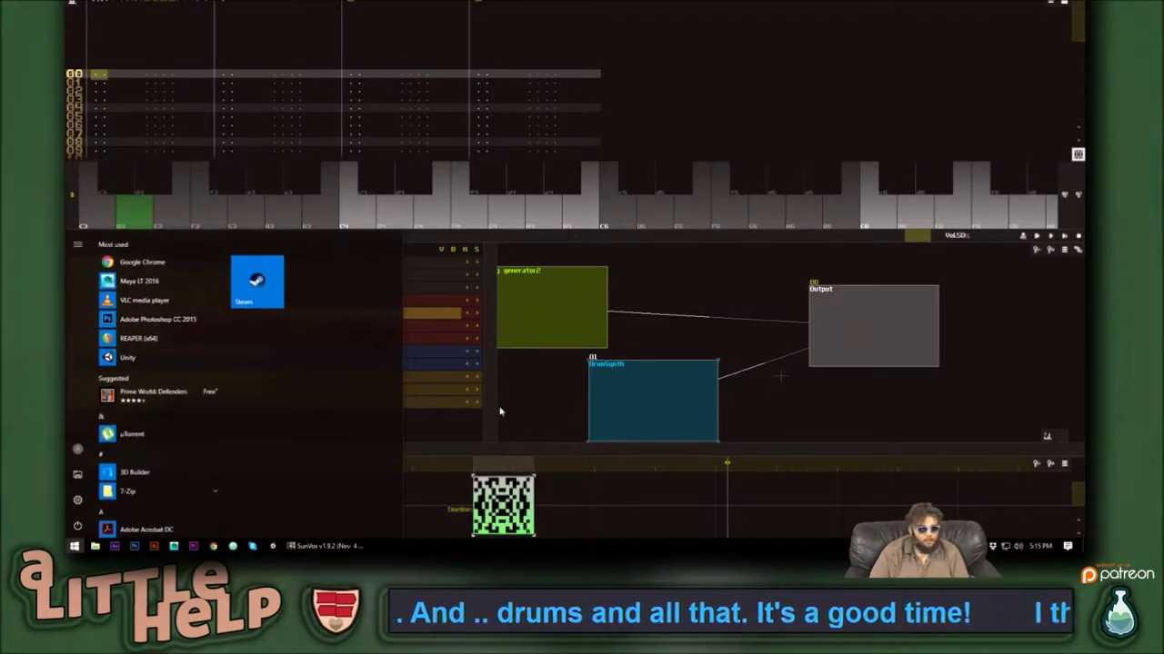
{"action": "right_click", "coordinate": [151, 263]}
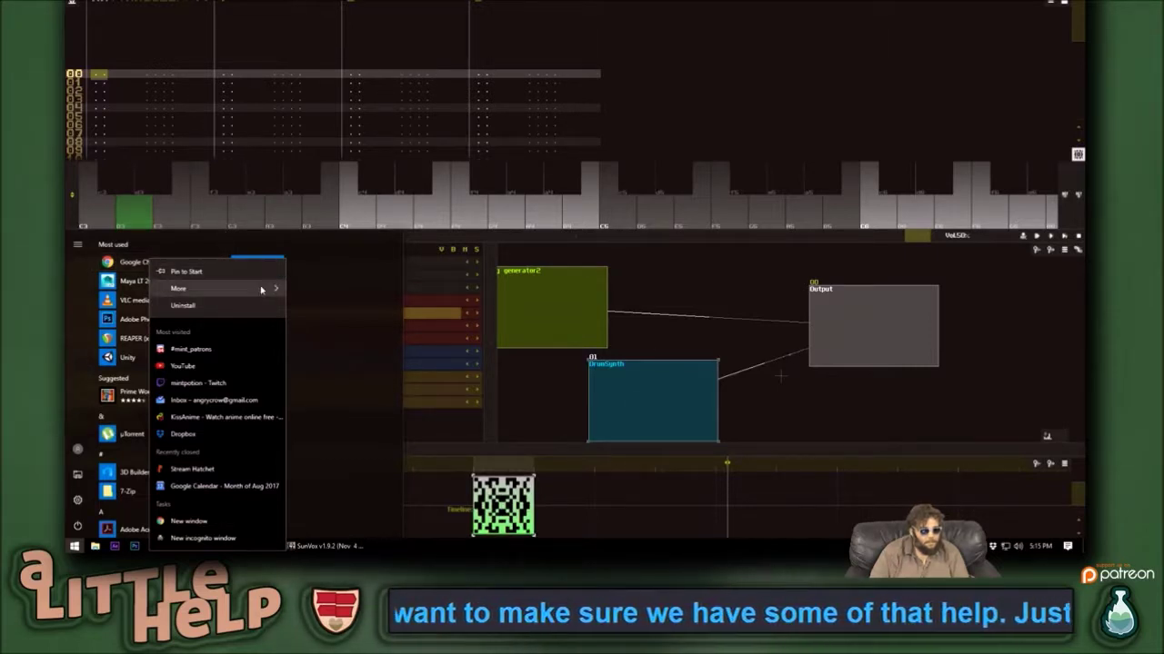
{"action": "mouse_move", "coordinate": [254, 293]}
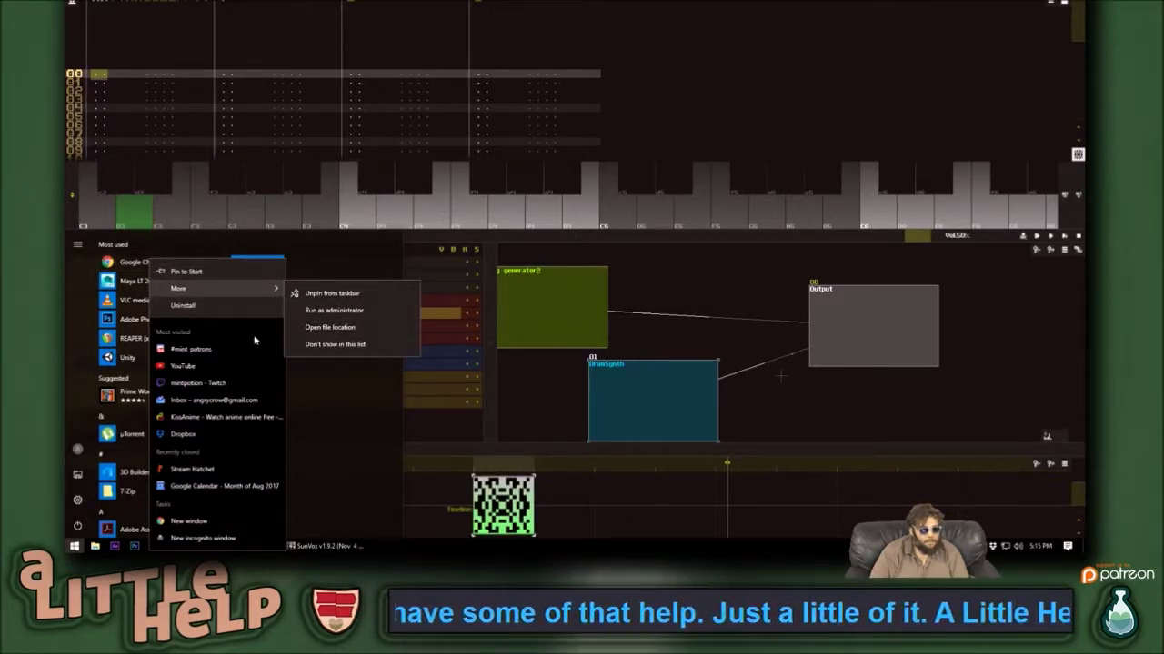
{"action": "left_click", "coordinate": [796, 414]}
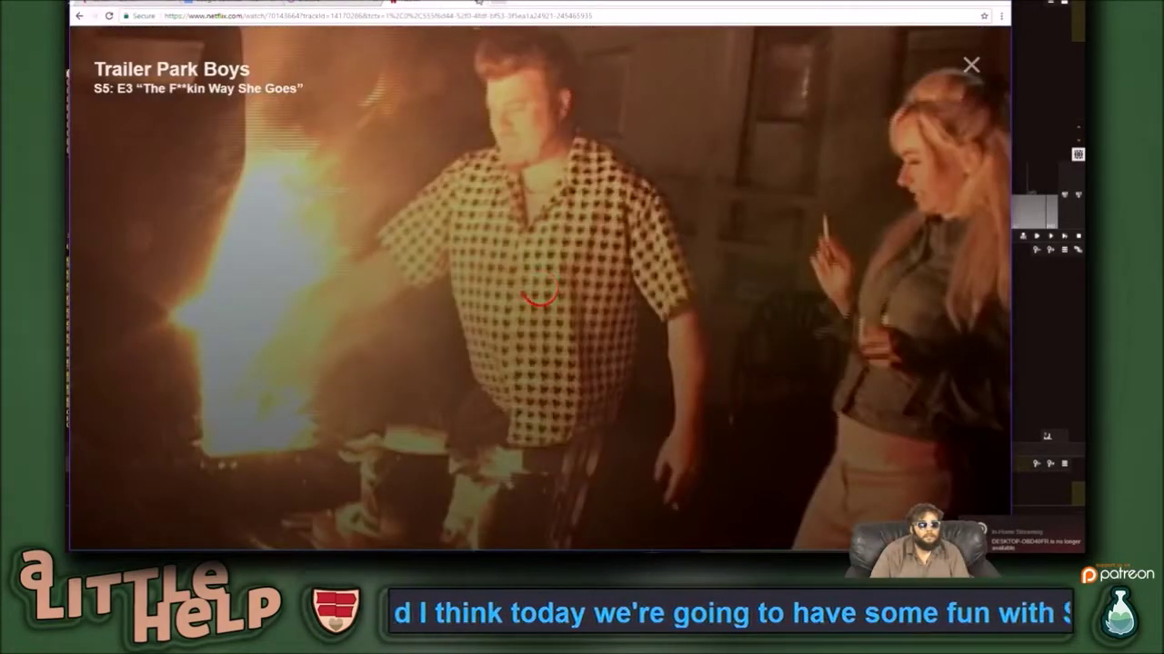
{"action": "left_click", "coordinate": [375, 2]}
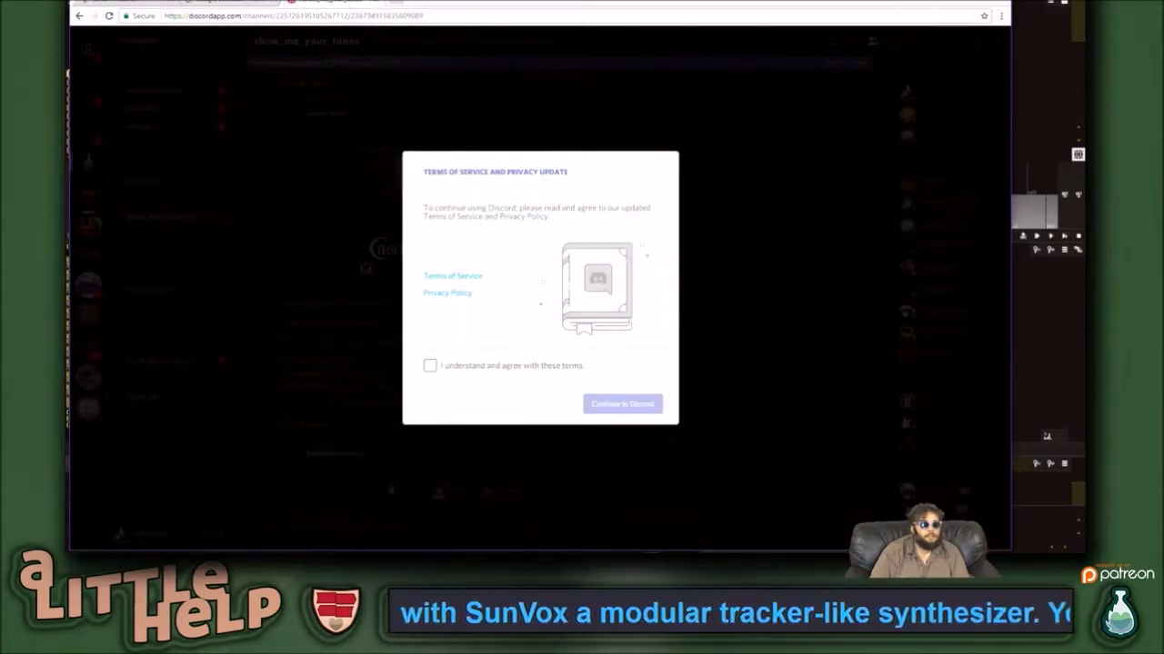
{"action": "left_click", "coordinate": [307, 5]}
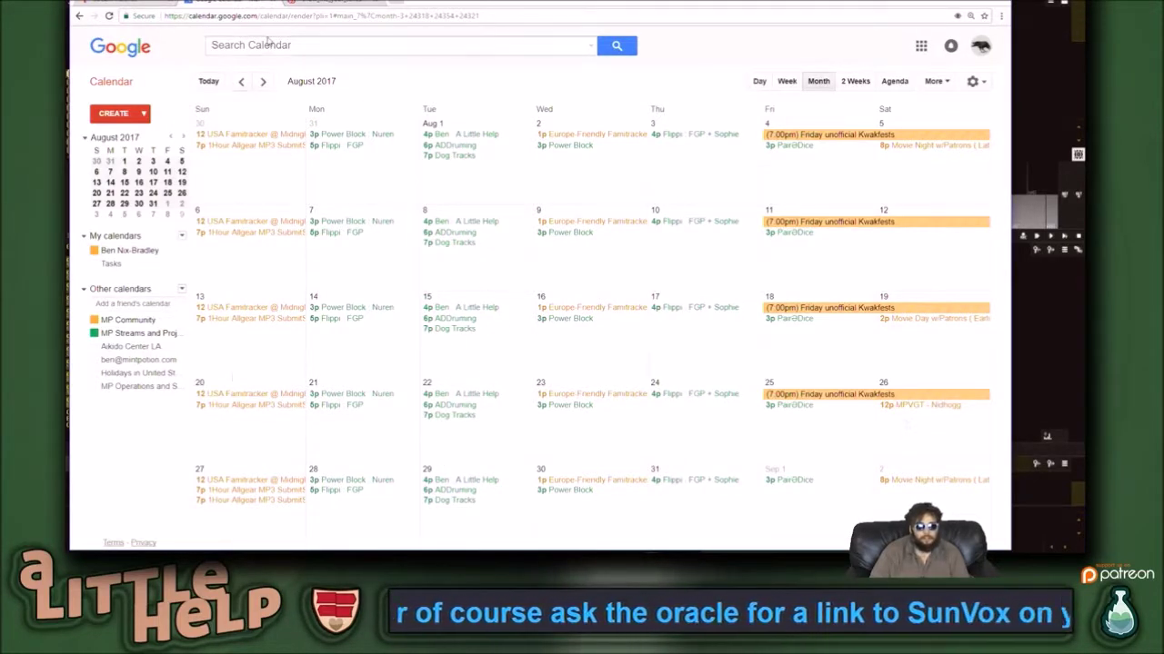
- Load the mintpotion Twitch pop-out chat page in place of the calendar
{"action": "left_click", "coordinate": [368, 15]}
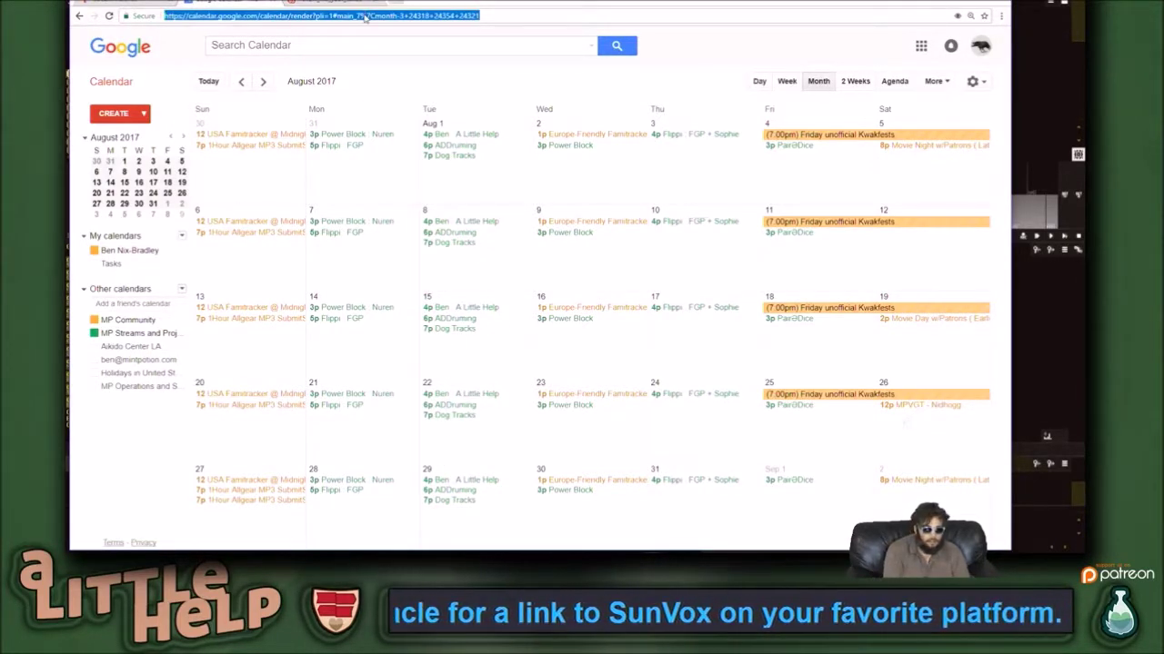
{"action": "type", "text": "min"}
{"action": "key", "text": "Down"}
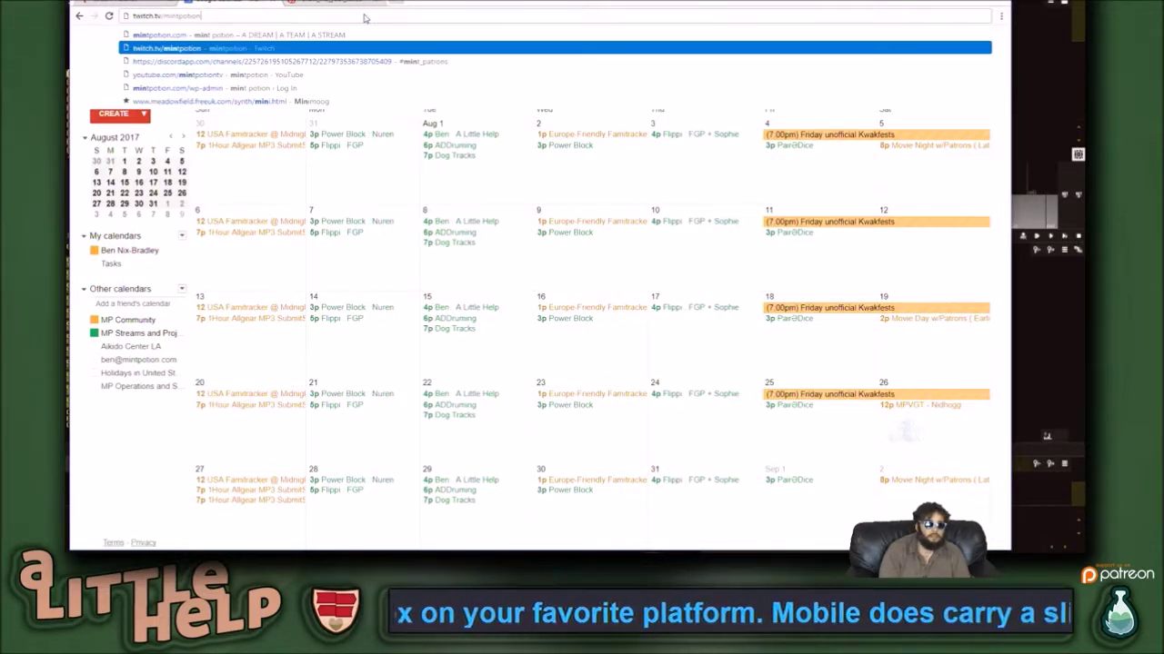
{"action": "key", "text": "Up"}
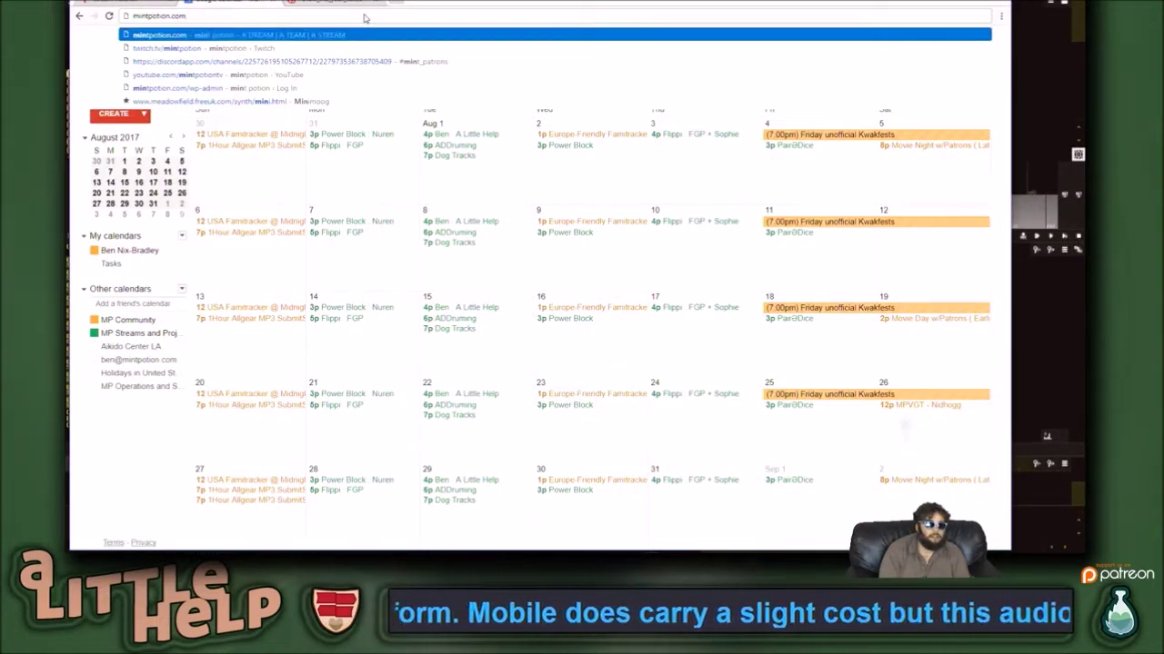
{"action": "key", "text": "ctrl+a"}
{"action": "type", "text": "ttwit"}
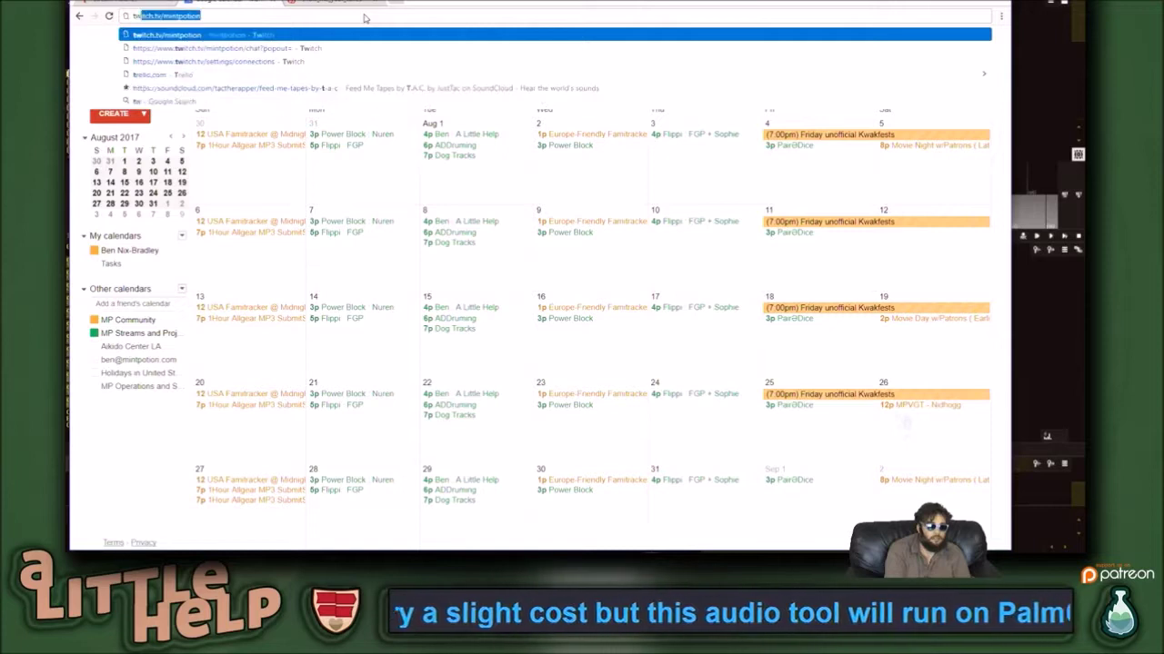
{"action": "key", "text": "Down"}
{"action": "key", "text": "Return"}
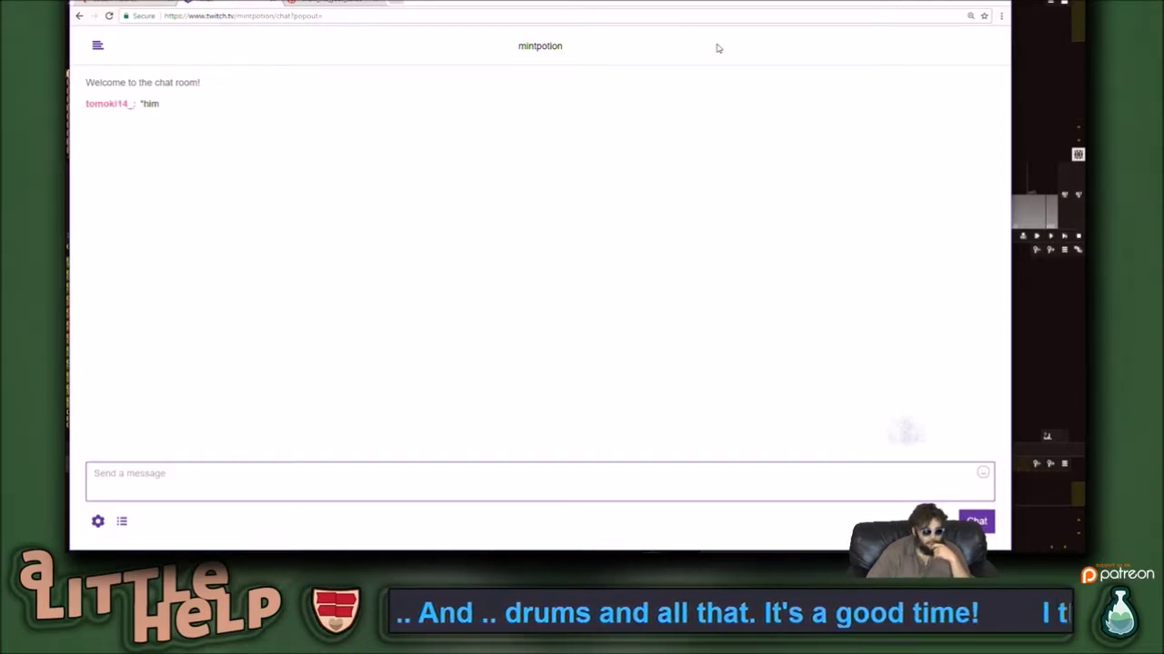
- Minimize the browser to return to SunVox and place the cursor on line 00 of the blank pattern's first track
{"action": "left_click", "coordinate": [277, 206]}
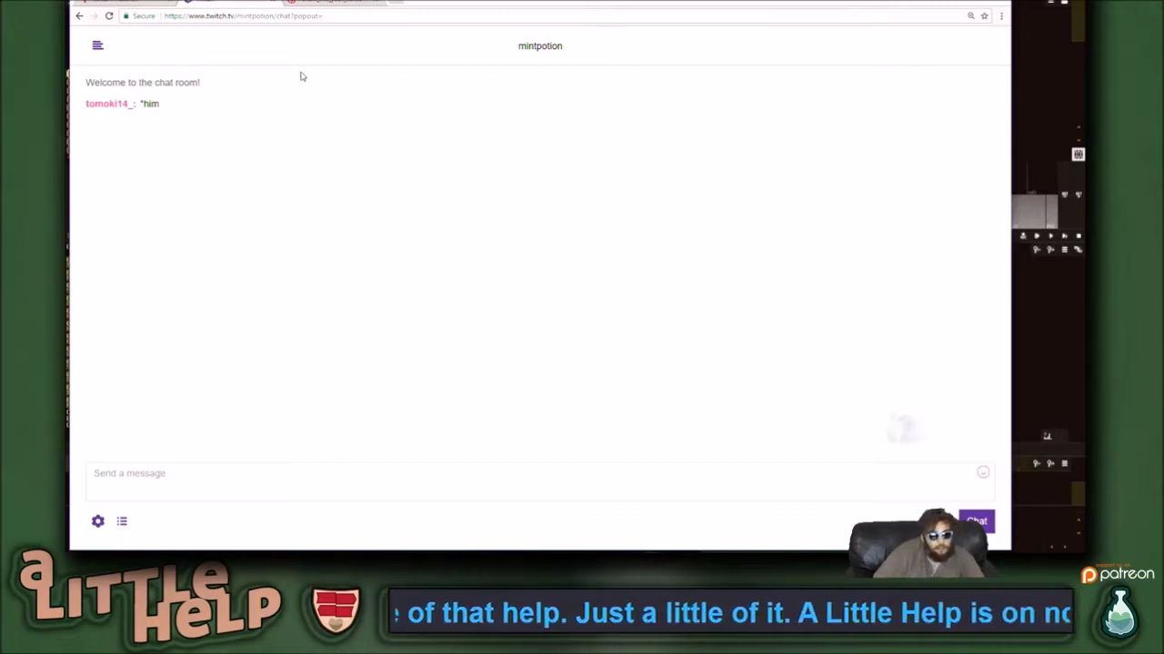
{"action": "left_click_drag", "start_coordinate": [499, 3], "coordinate": [496, 63]}
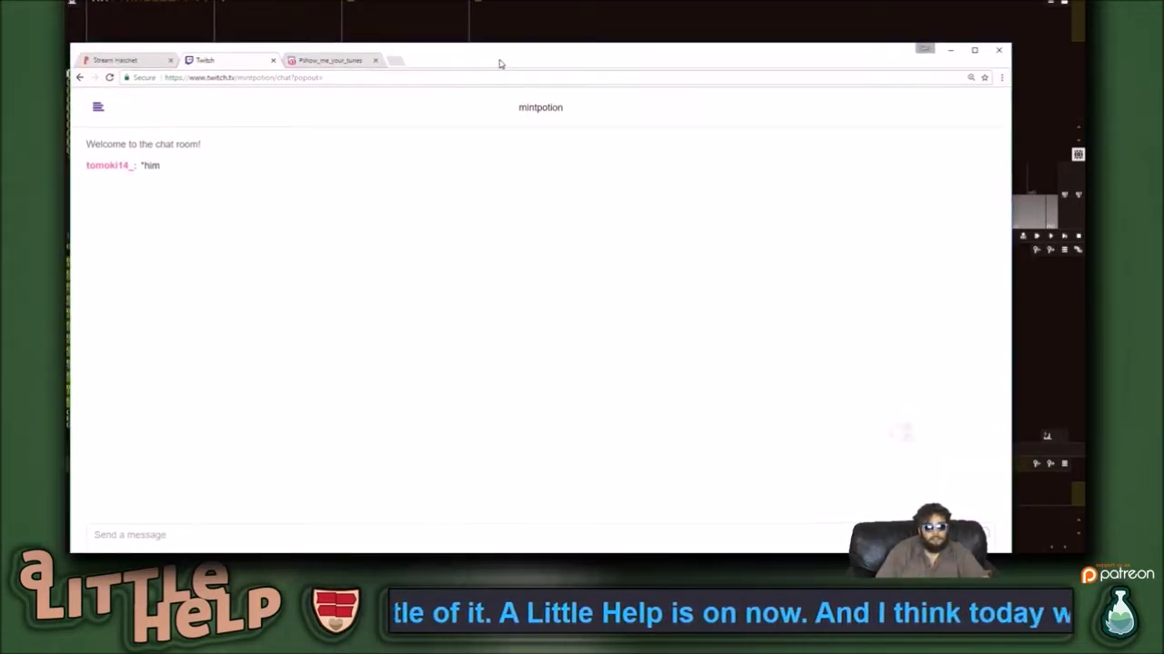
{"action": "left_click", "coordinate": [948, 52]}
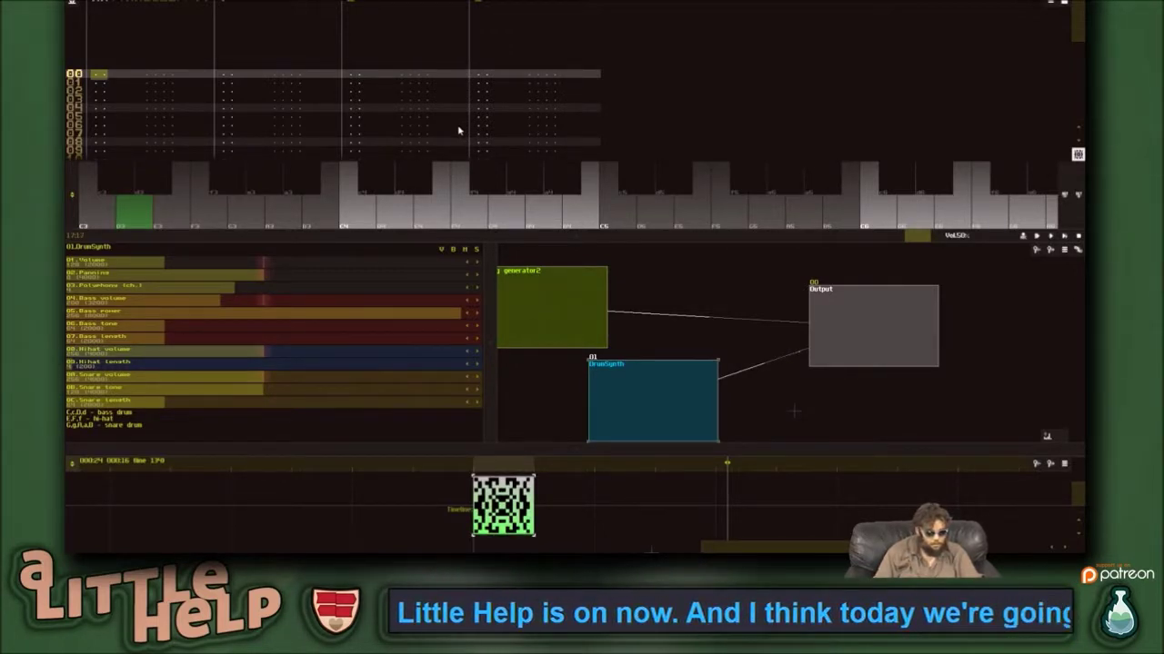
{"action": "left_click", "coordinate": [712, 95]}
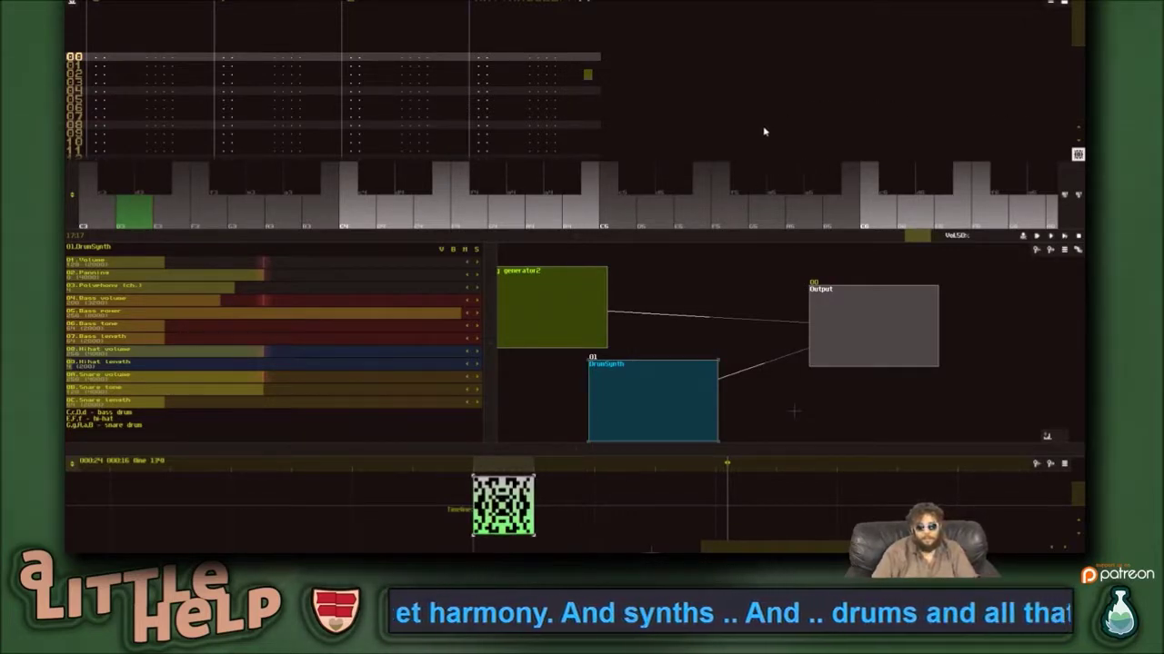
{"action": "left_click", "coordinate": [98, 57]}
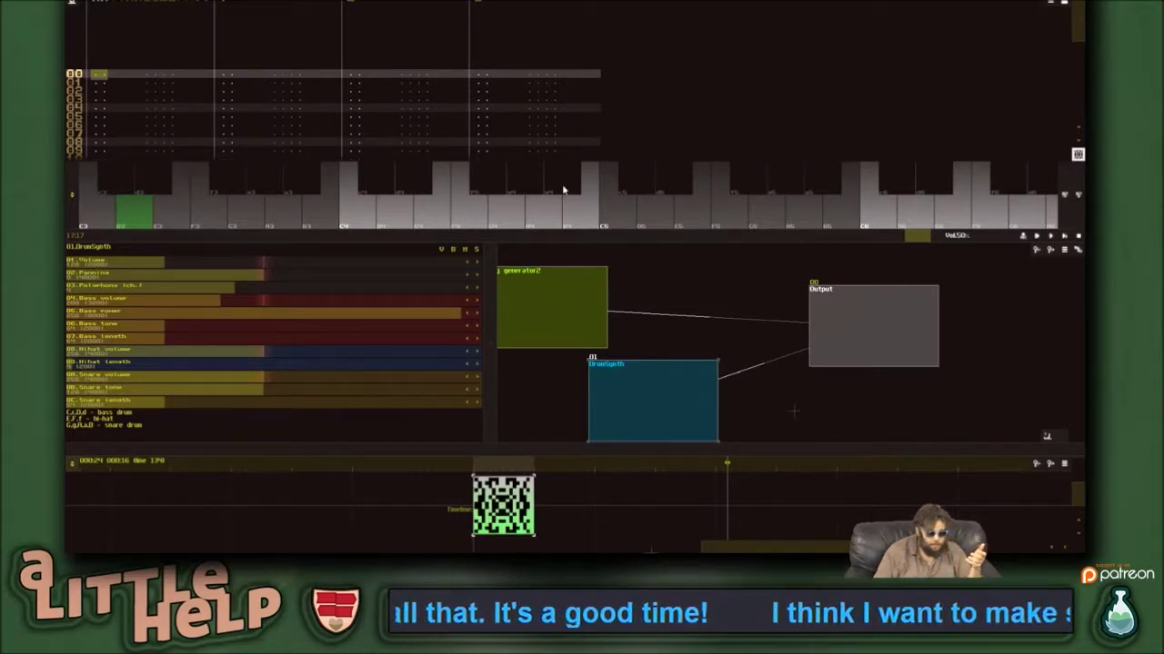
- Move the DrumSynth module to the far side of Output and select the Analog generator2 module
{"action": "left_click", "coordinate": [568, 318]}
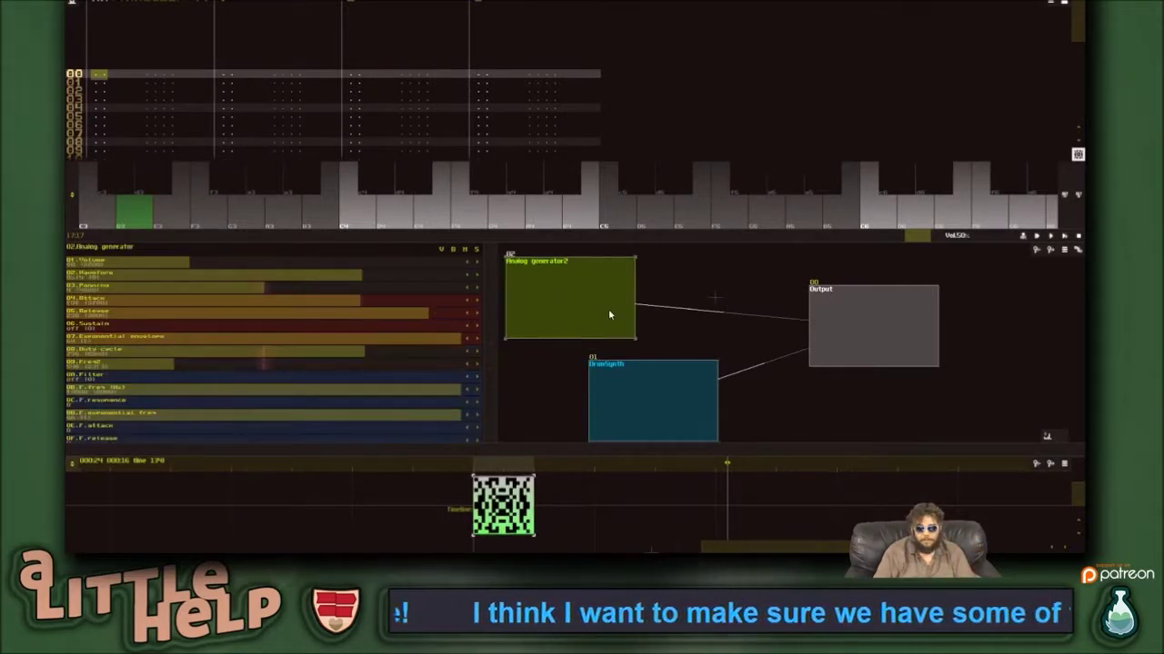
{"action": "left_click", "coordinate": [666, 380]}
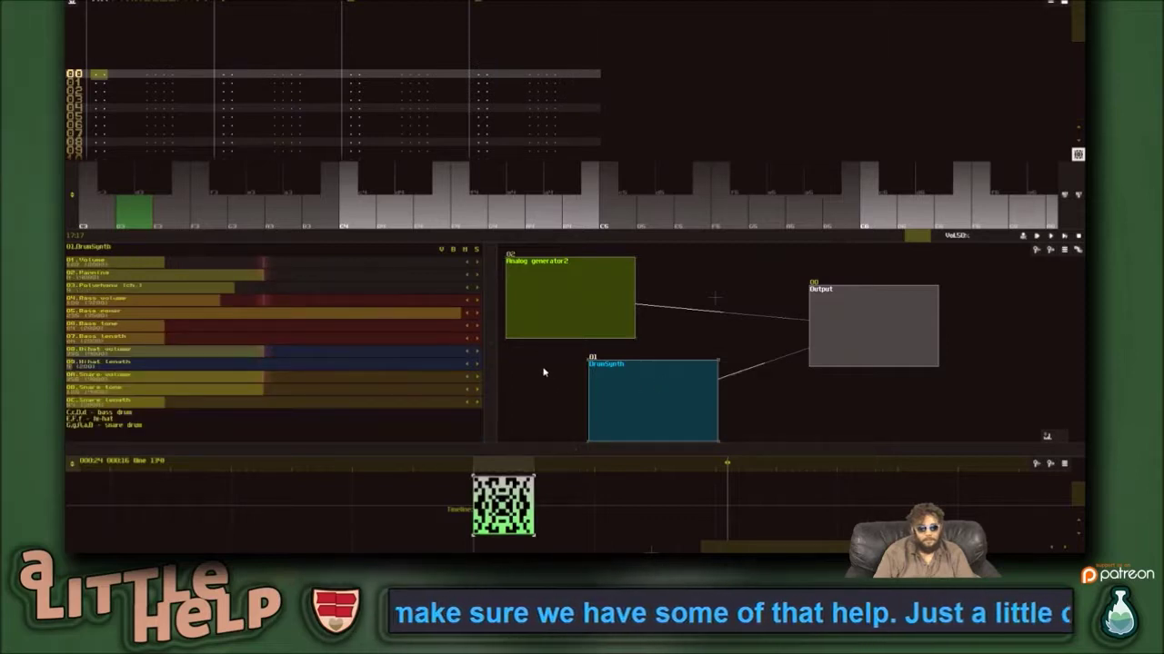
{"action": "left_click_drag", "start_coordinate": [686, 388], "coordinate": [1039, 332]}
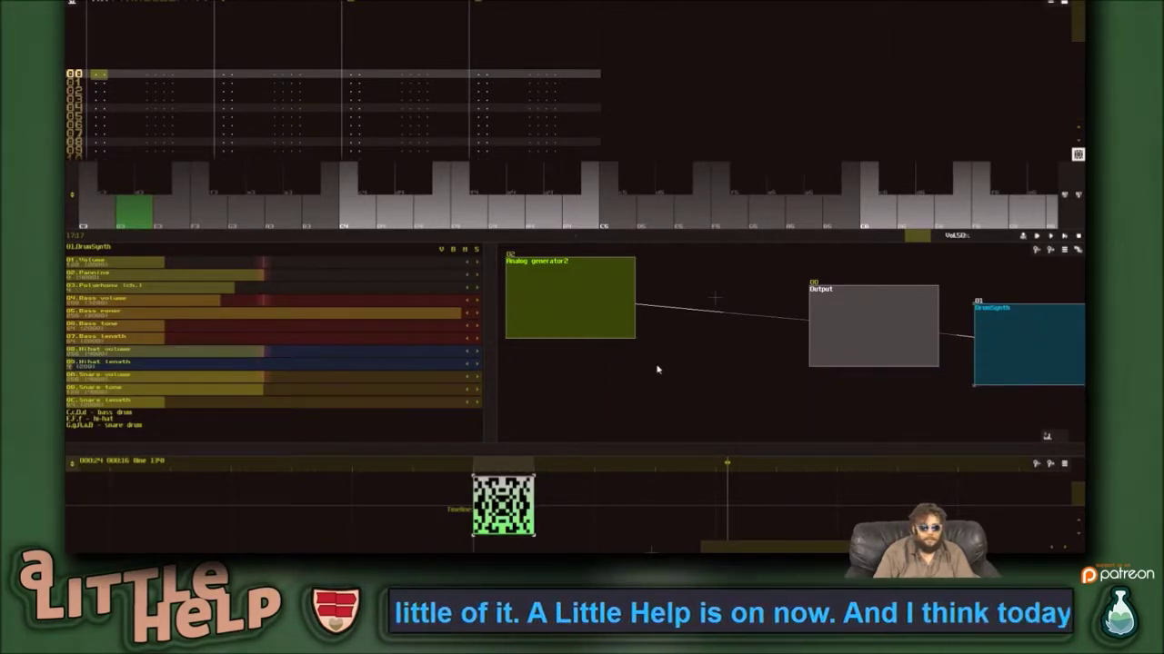
{"action": "left_click", "coordinate": [530, 312]}
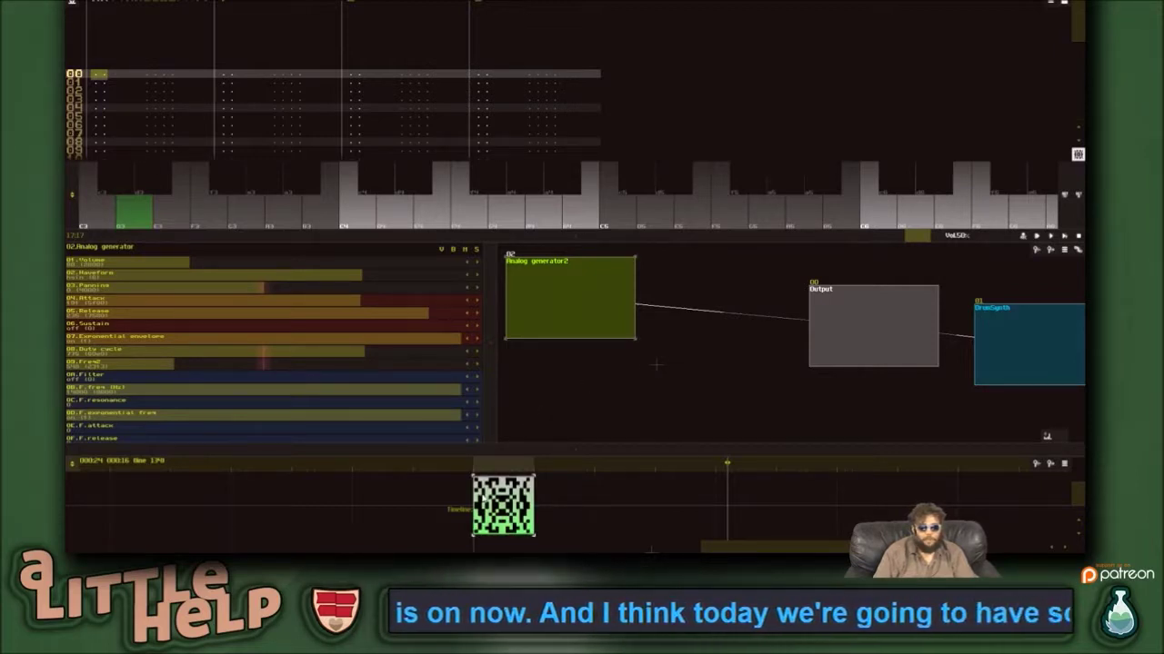
- Set the playback position to the start of the patterns and extend the metronome row by repeatedly cloning its last pattern
{"action": "left_click_drag", "start_coordinate": [522, 452], "coordinate": [506, 331]}
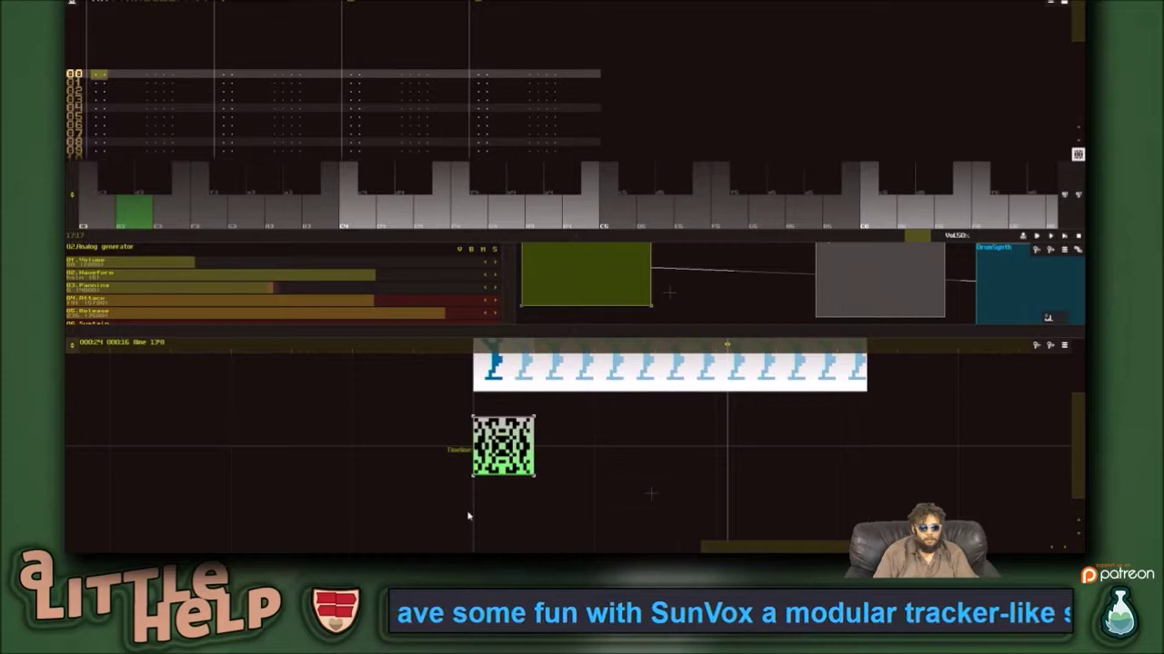
{"action": "left_click", "coordinate": [474, 360]}
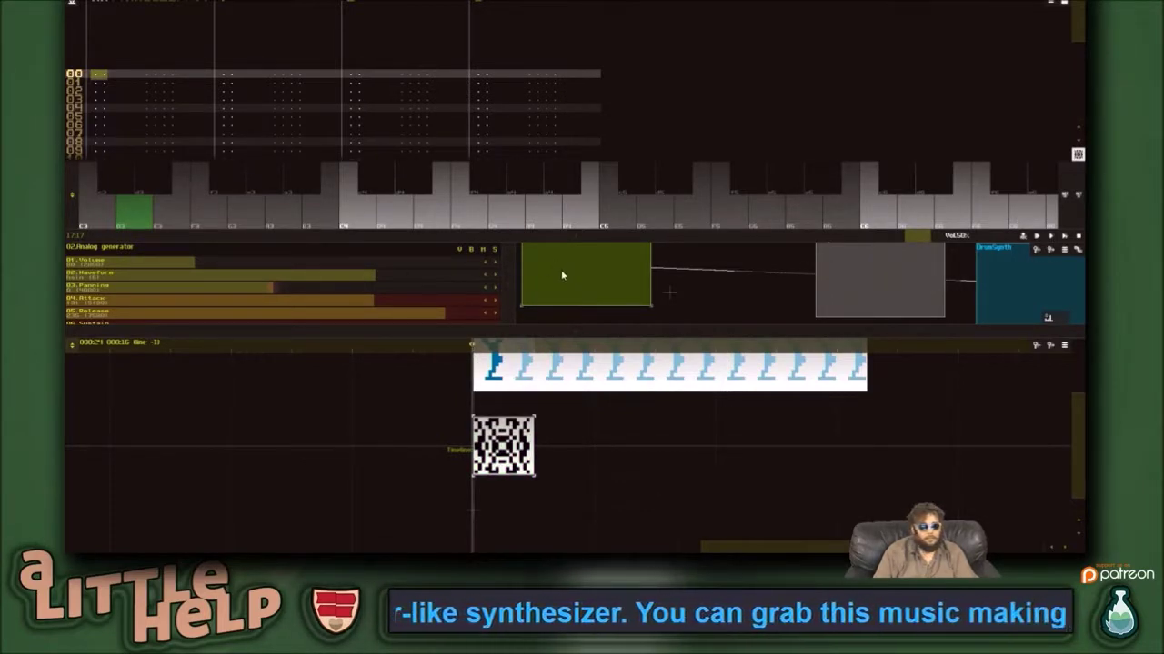
{"action": "left_click", "coordinate": [844, 382]}
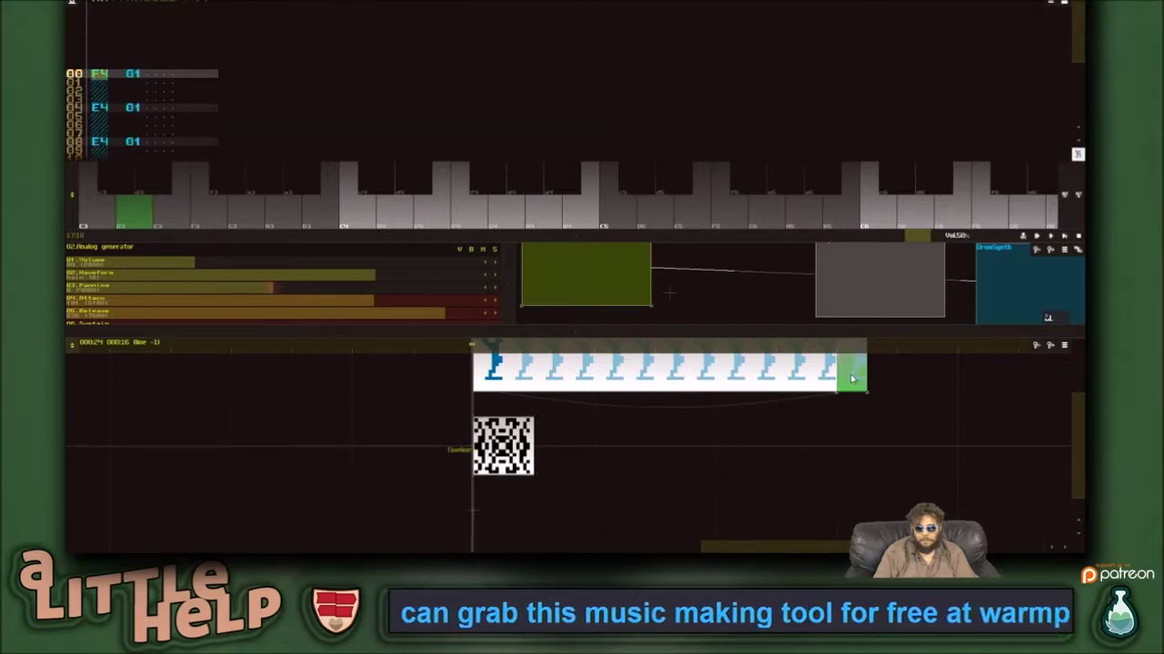
{"action": "key", "text": "ctrl+d"}
{"action": "key", "text": "ctrl+d"}
{"action": "key", "text": "ctrl+d"}
{"action": "key", "text": "ctrl+d"}
{"action": "key", "text": "ctrl+d"}
{"action": "key", "text": "ctrl+d"}
{"action": "key", "text": "ctrl+d"}
{"action": "key", "text": "ctrl+d"}
{"action": "key", "text": "ctrl+d"}
{"action": "key", "text": "ctrl+d"}
{"action": "key", "text": "ctrl+d"}
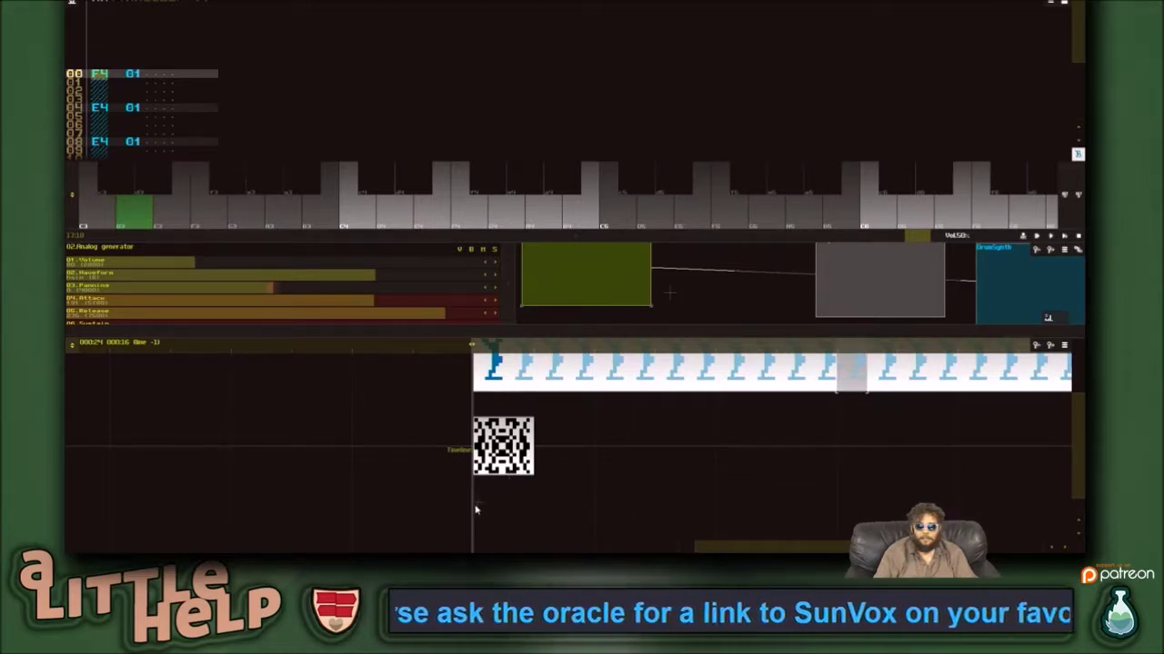
- Audition two notes on the Analog generator and select the blank pattern beneath the metronome row
{"action": "key", "text": "c"}
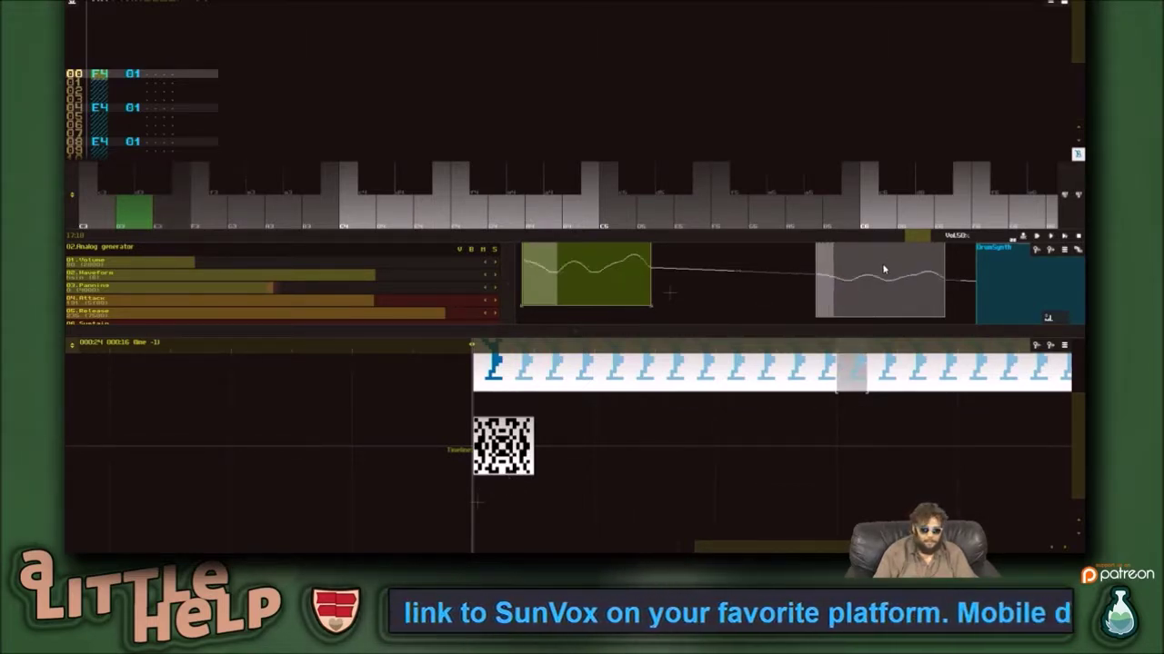
{"action": "key", "text": "b"}
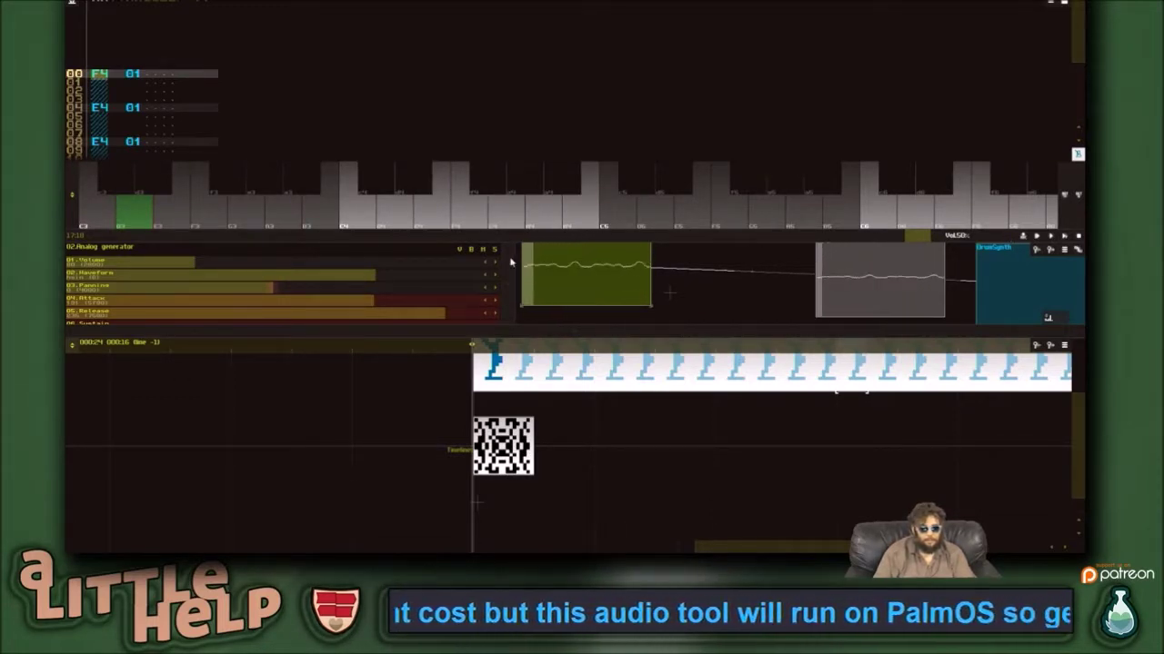
{"action": "left_click", "coordinate": [523, 458]}
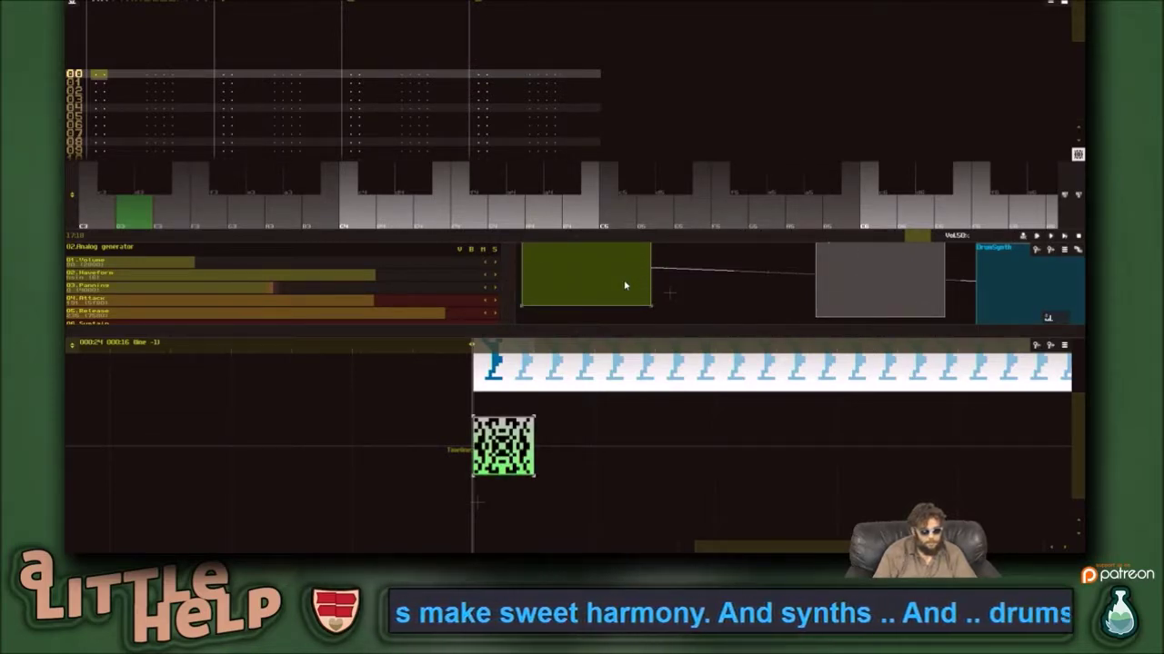
- Switch to the browser's Twitch chat, open the YouTube link posted there and maximize the window on the video
{"action": "key", "text": "alt+Tab"}
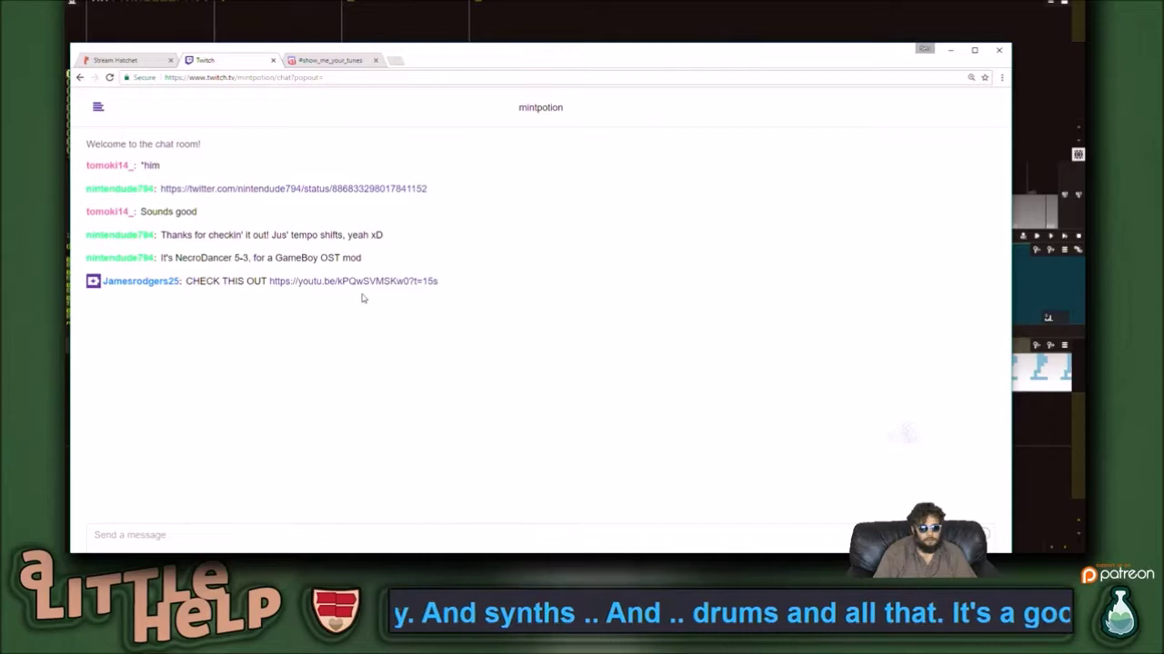
{"action": "middle_click", "coordinate": [375, 282]}
{"action": "left_click", "coordinate": [328, 59]}
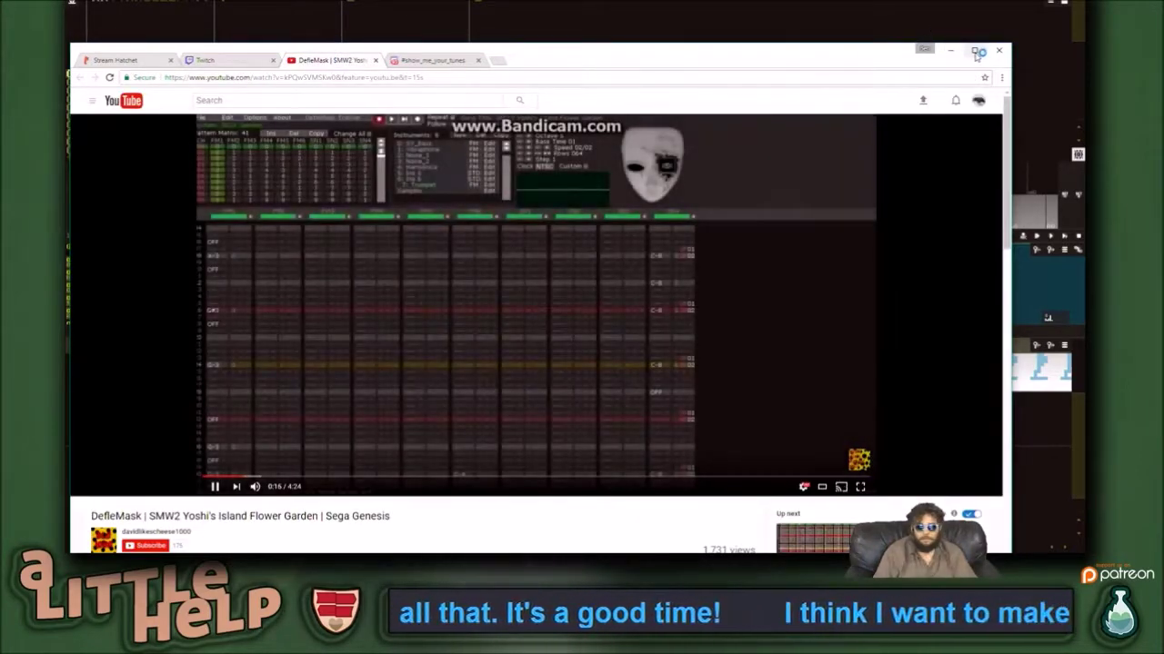
{"action": "left_click", "coordinate": [975, 51]}
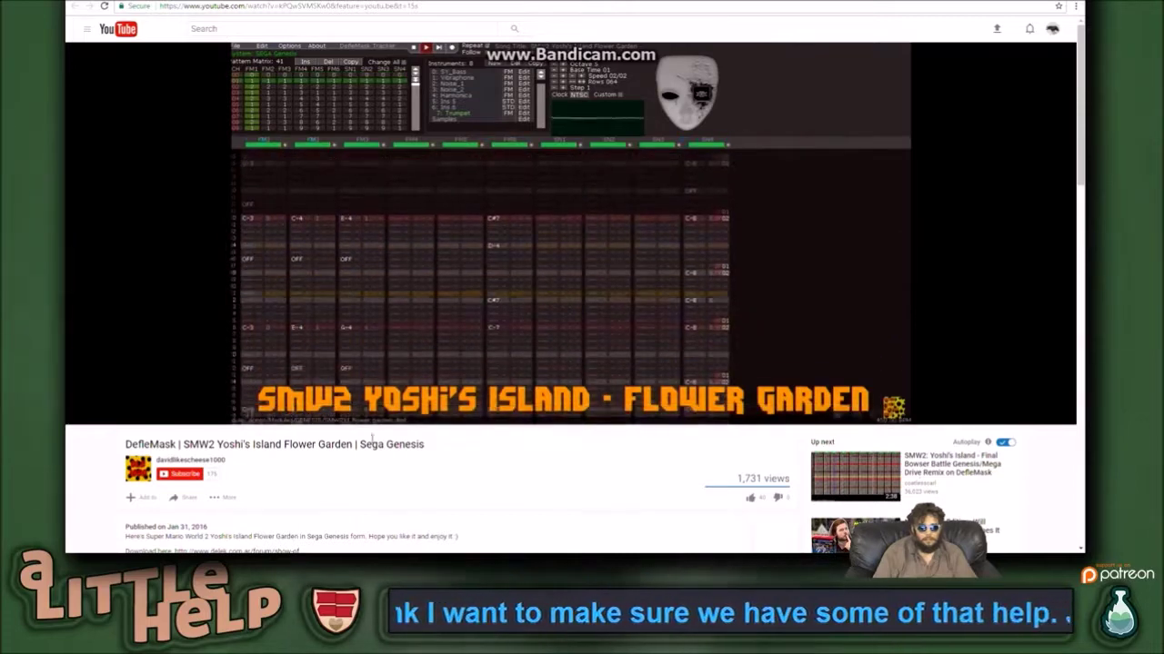
- Watch the DefleMask Yoshi's Island Flower Garden video, pause it and return to SunVox by way of the Twitch chat
{"action": "mouse_move", "coordinate": [308, 416]}
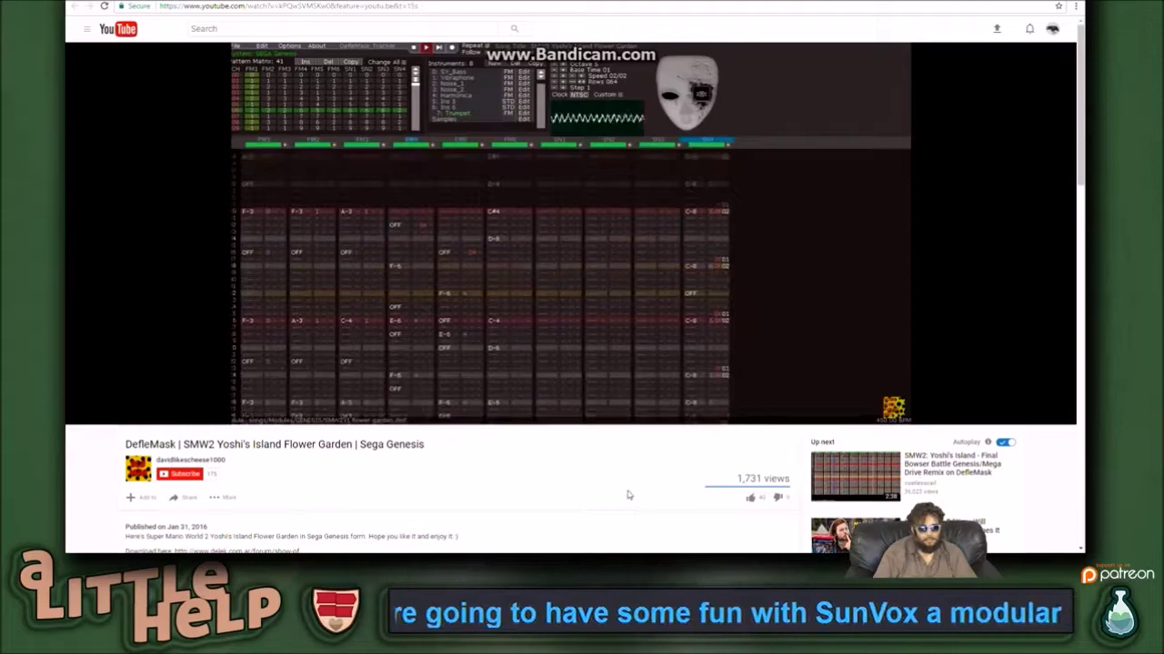
{"action": "scroll", "coordinate": [632, 509], "scroll_direction": "down", "scroll_amount": 1}
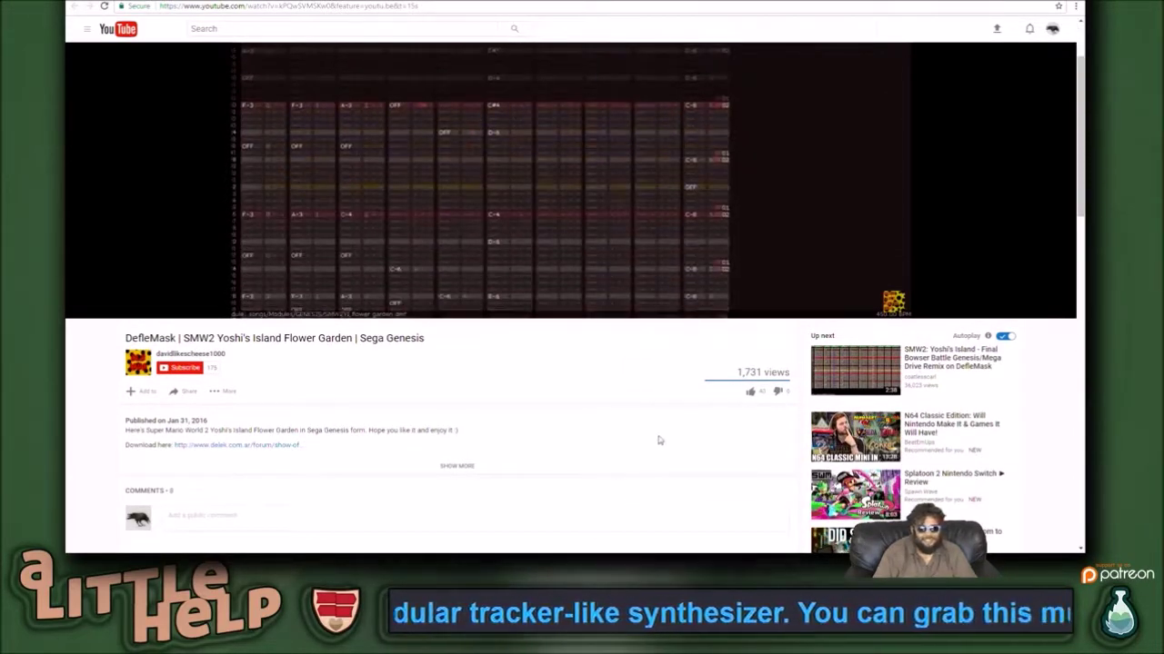
{"action": "scroll", "coordinate": [548, 449], "scroll_direction": "up", "scroll_amount": 1}
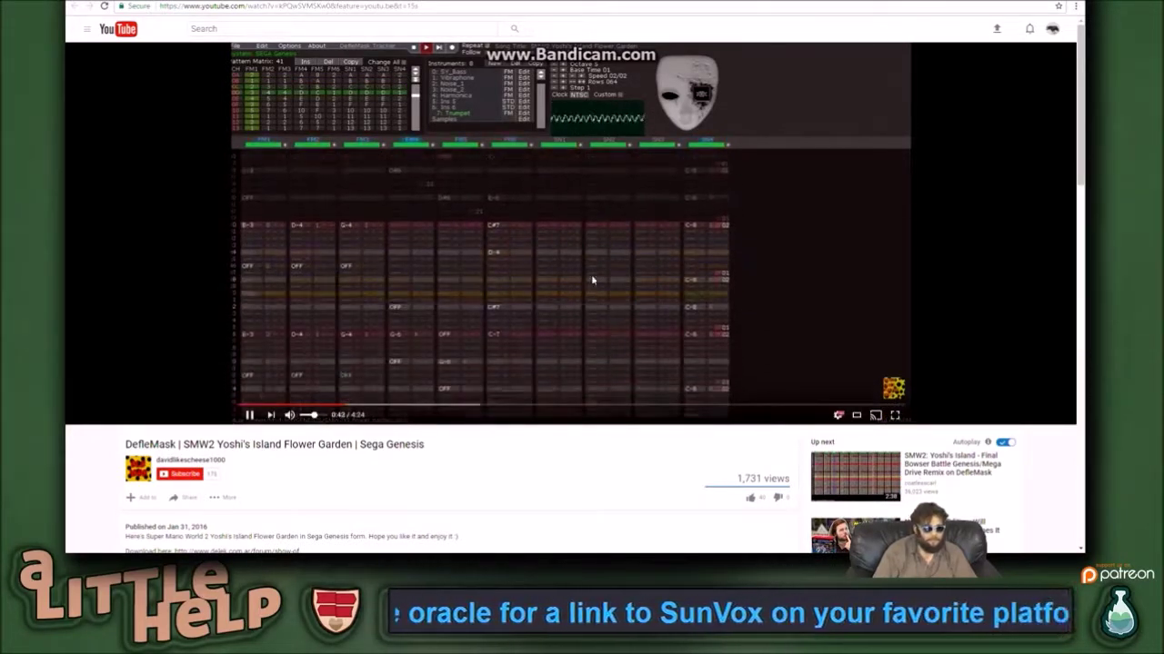
{"action": "left_click", "coordinate": [537, 245]}
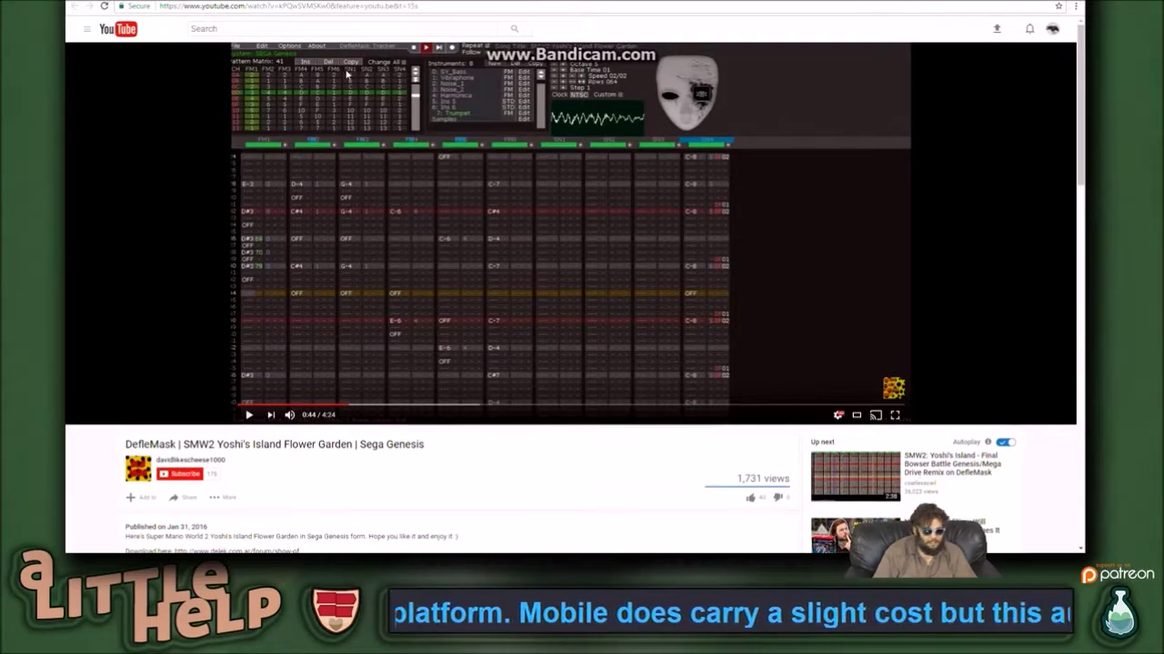
{"action": "left_click", "coordinate": [236, 0]}
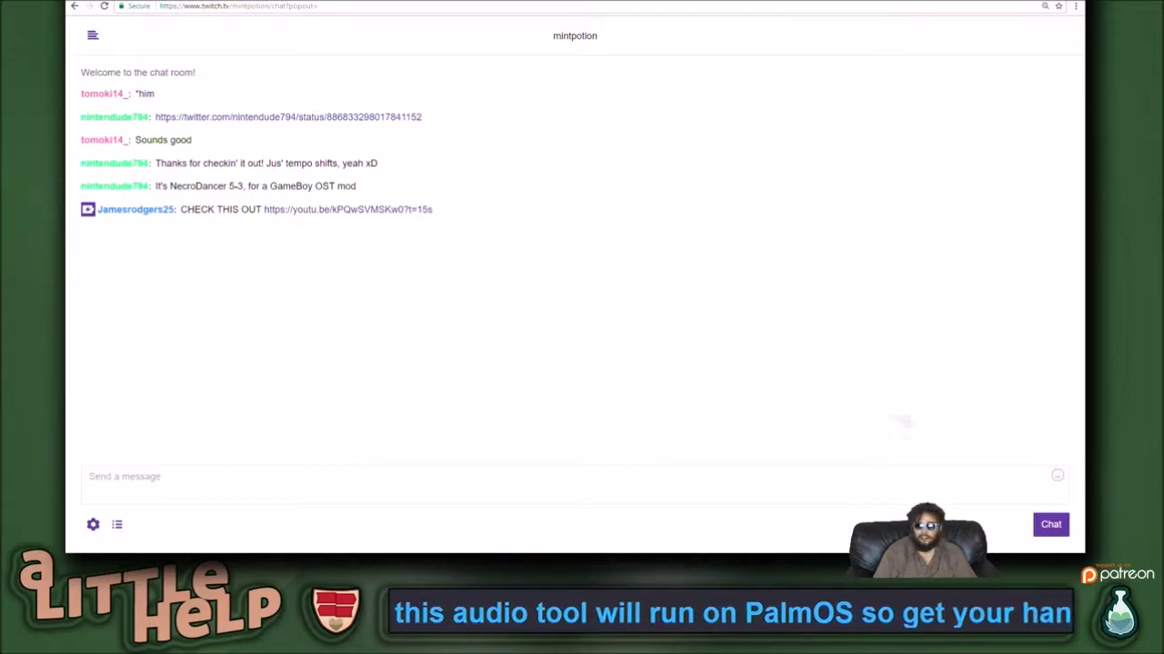
{"action": "key", "text": "alt+Tab"}
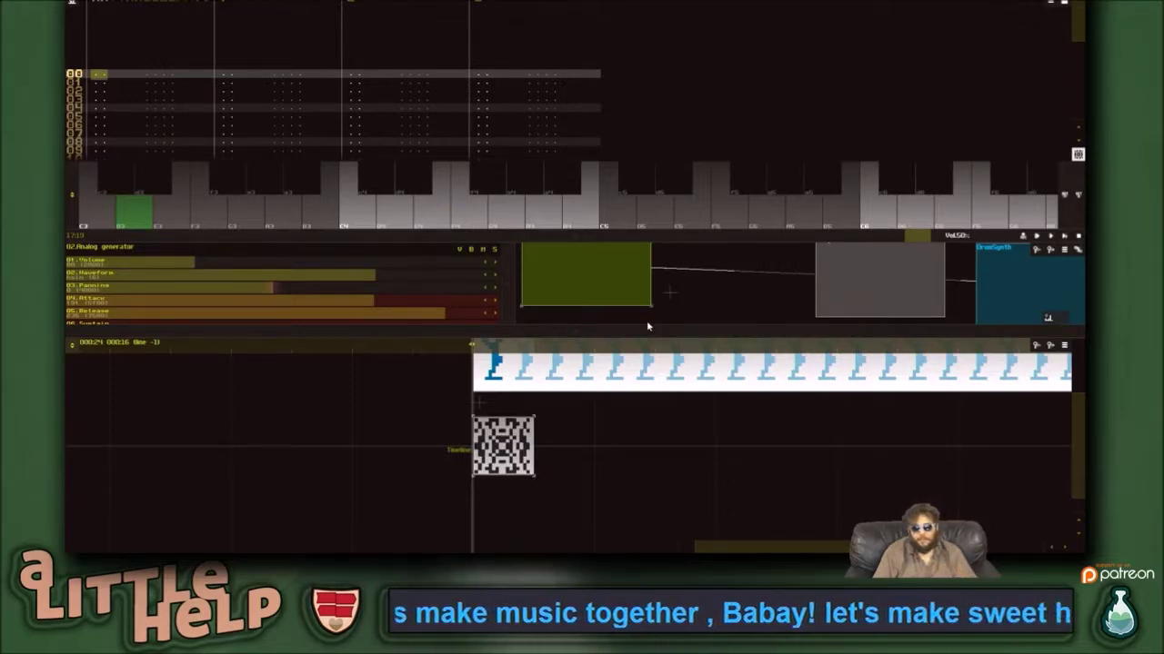
- Enlarge the module view and record a live take with Analog generator2 into a new pattern
{"action": "left_click_drag", "start_coordinate": [644, 335], "coordinate": [598, 457]}
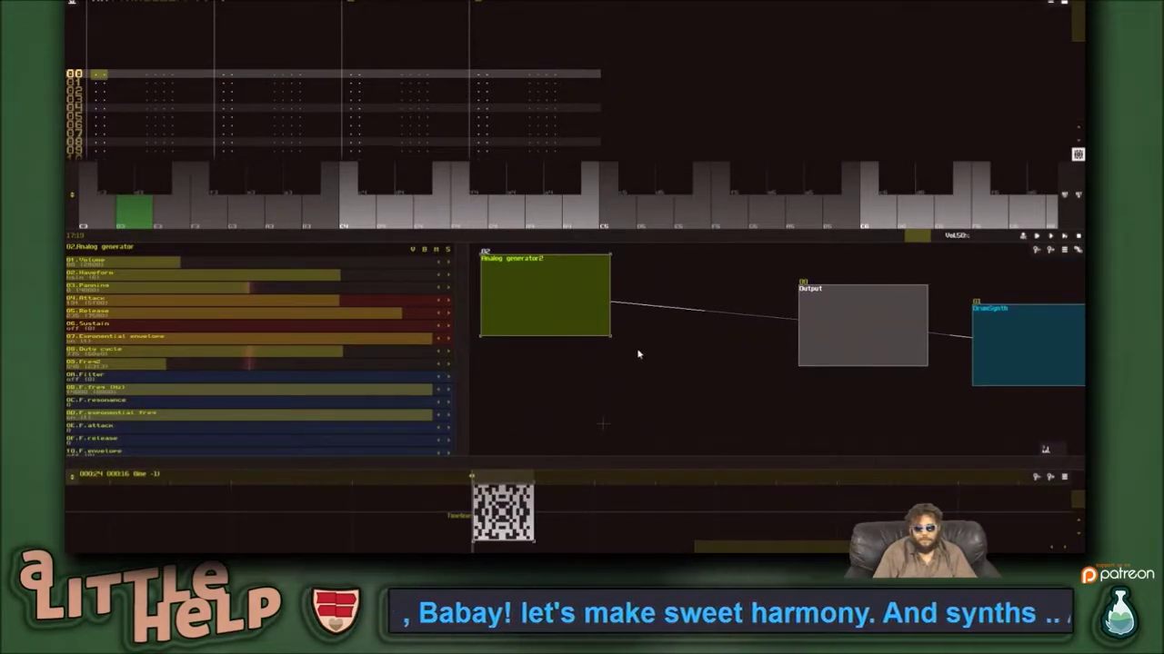
{"action": "left_click_drag", "start_coordinate": [523, 464], "coordinate": [488, 456]}
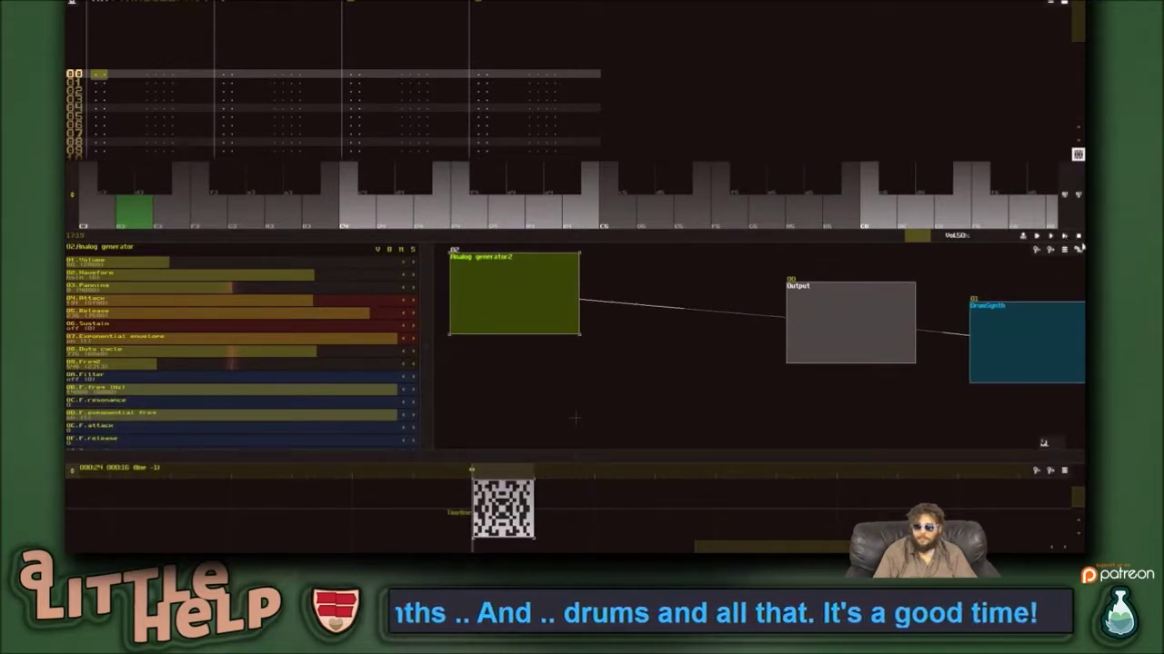
{"action": "left_click", "coordinate": [1023, 235]}
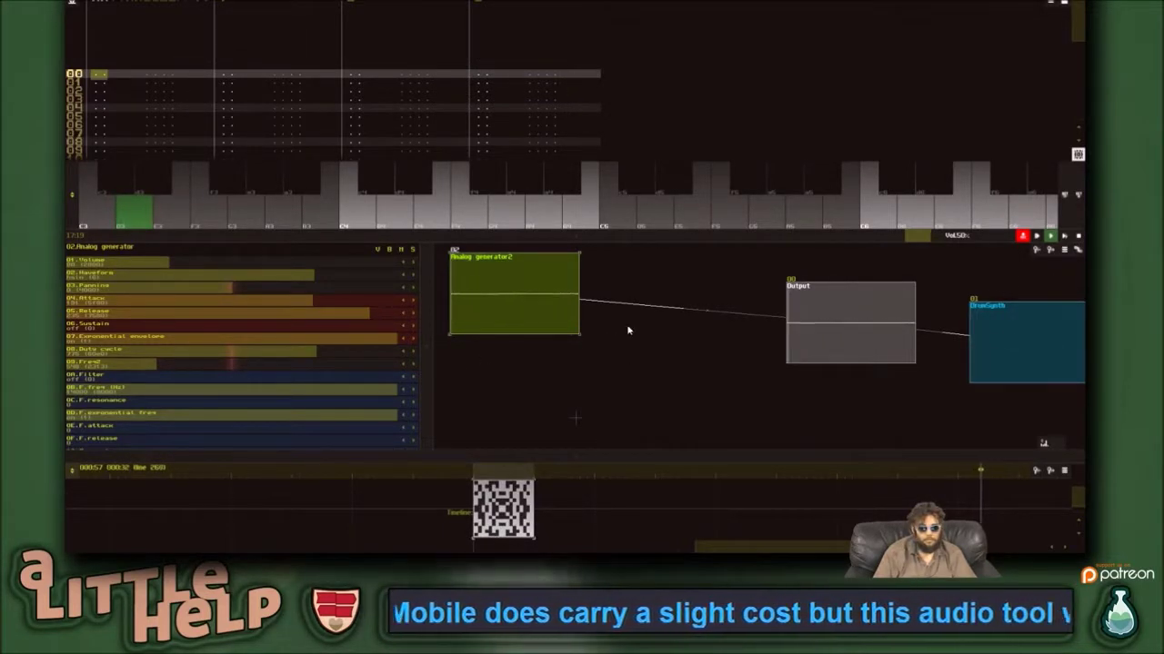
{"action": "left_click", "coordinate": [1064, 238]}
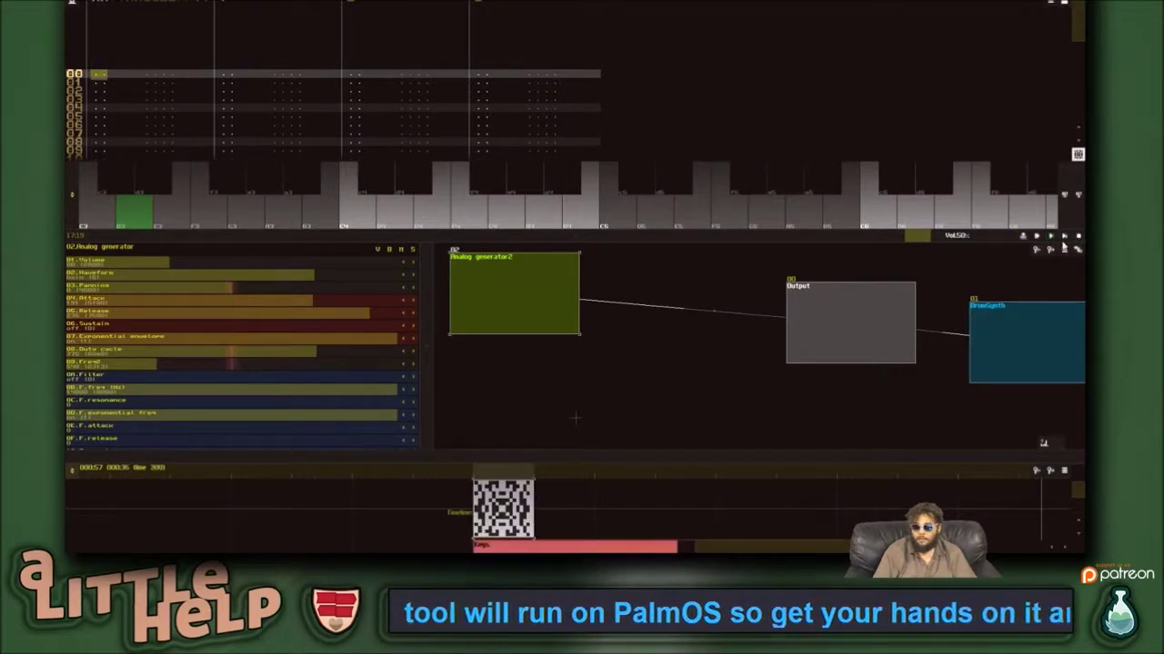
- Enlarge the timeline and set the recorded Keys pattern's number of lines to 256
{"action": "left_click_drag", "start_coordinate": [786, 238], "coordinate": [758, 72]}
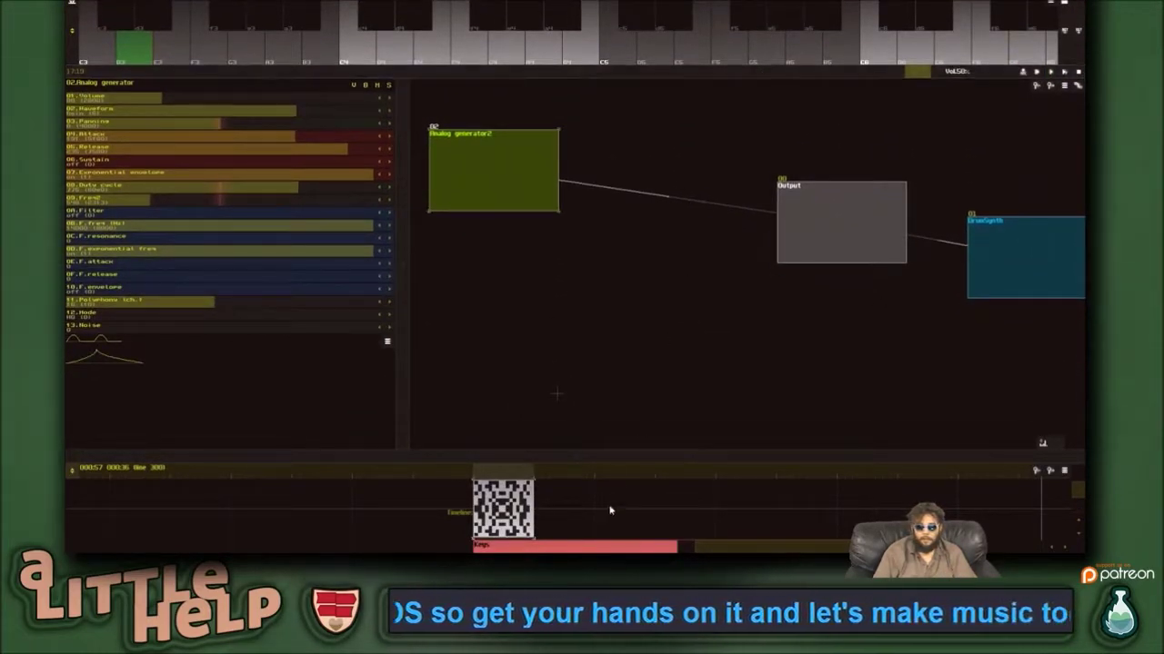
{"action": "left_click_drag", "start_coordinate": [649, 458], "coordinate": [666, 180]}
{"action": "left_click", "coordinate": [642, 459]}
{"action": "double_click", "coordinate": [698, 422]}
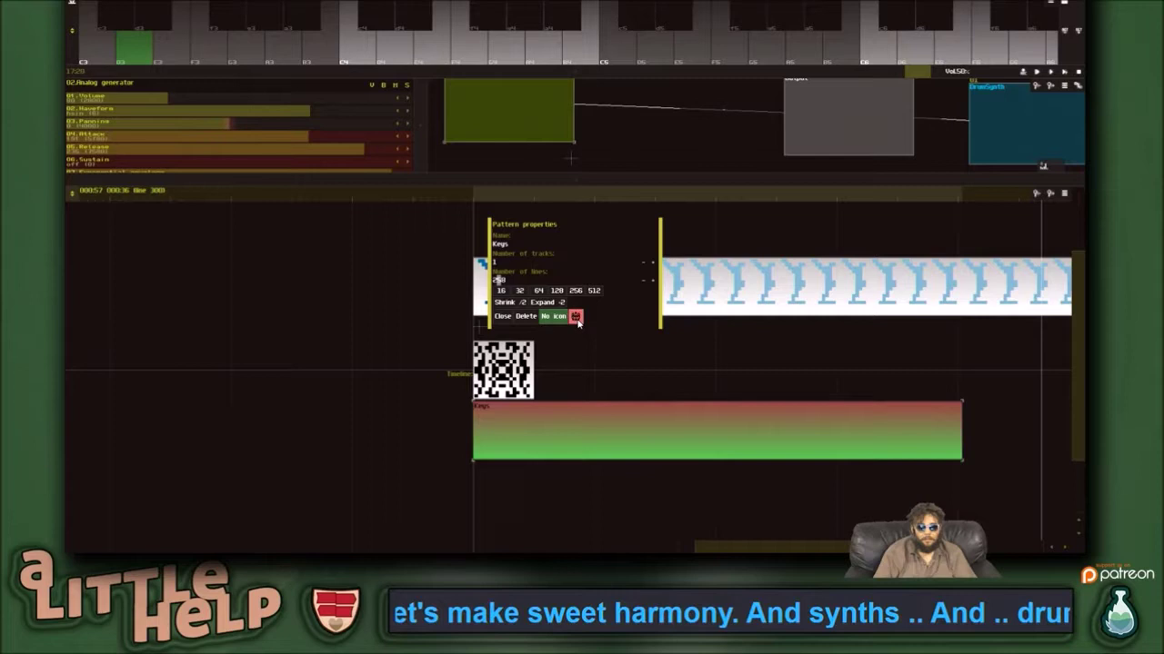
{"action": "left_click", "coordinate": [502, 316]}
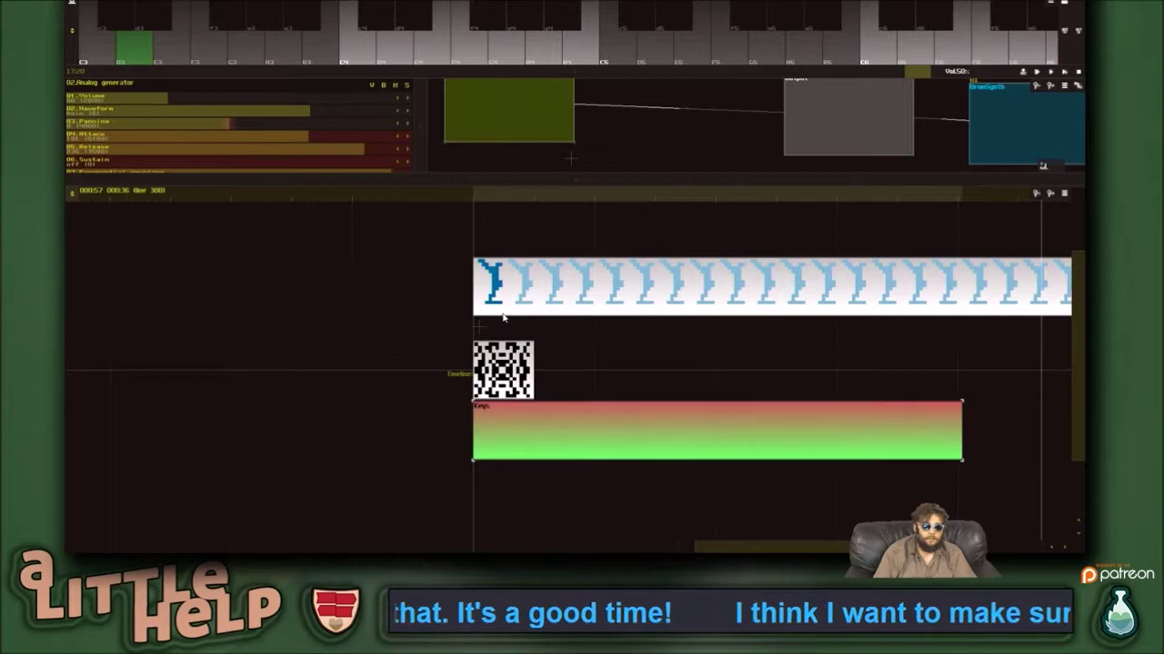
{"action": "left_click", "coordinate": [604, 420]}
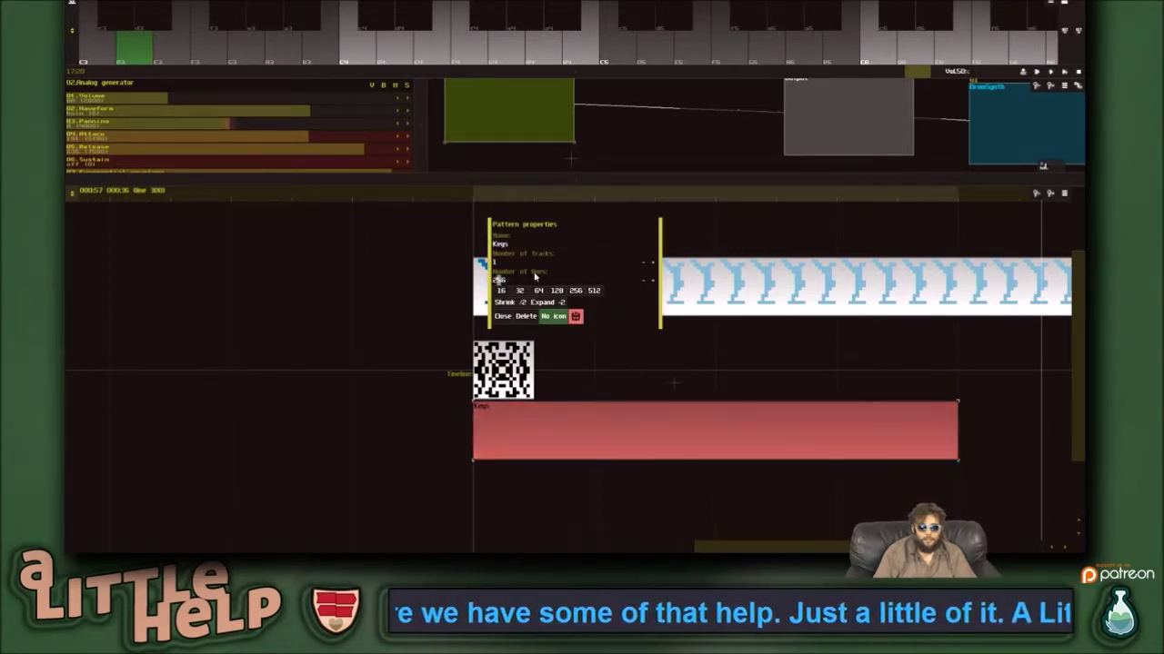
- Change the Keys pattern's icon background colour to green and close its properties
{"action": "left_click", "coordinate": [576, 317]}
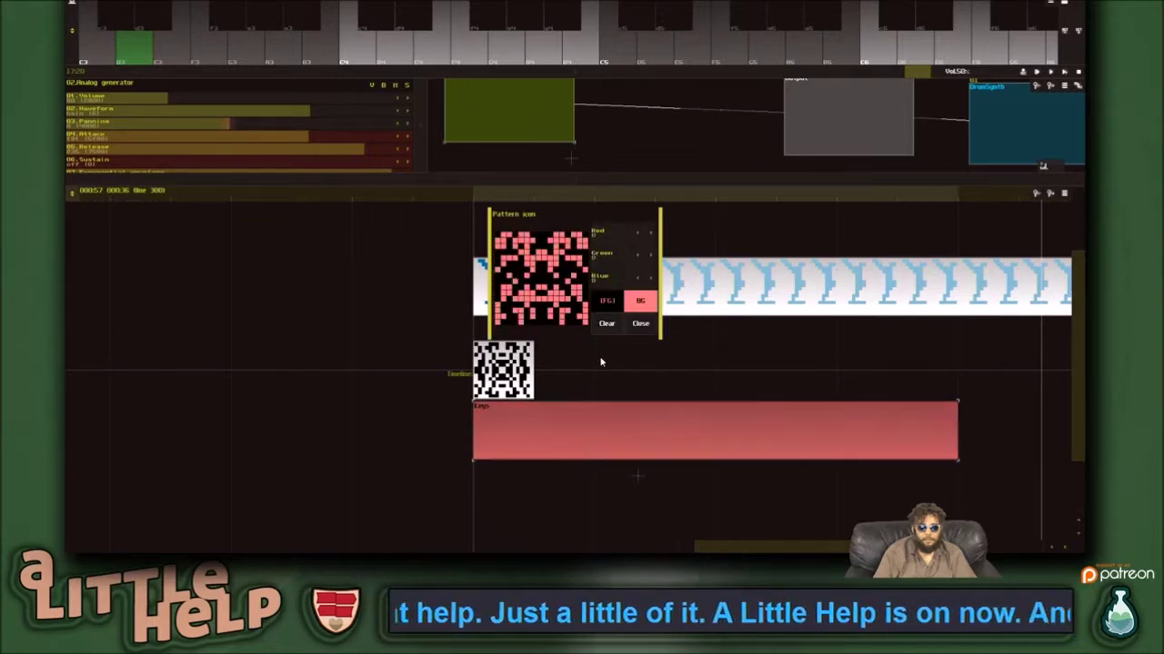
{"action": "left_click", "coordinate": [653, 310]}
{"action": "left_click_drag", "start_coordinate": [614, 232], "coordinate": [616, 283]}
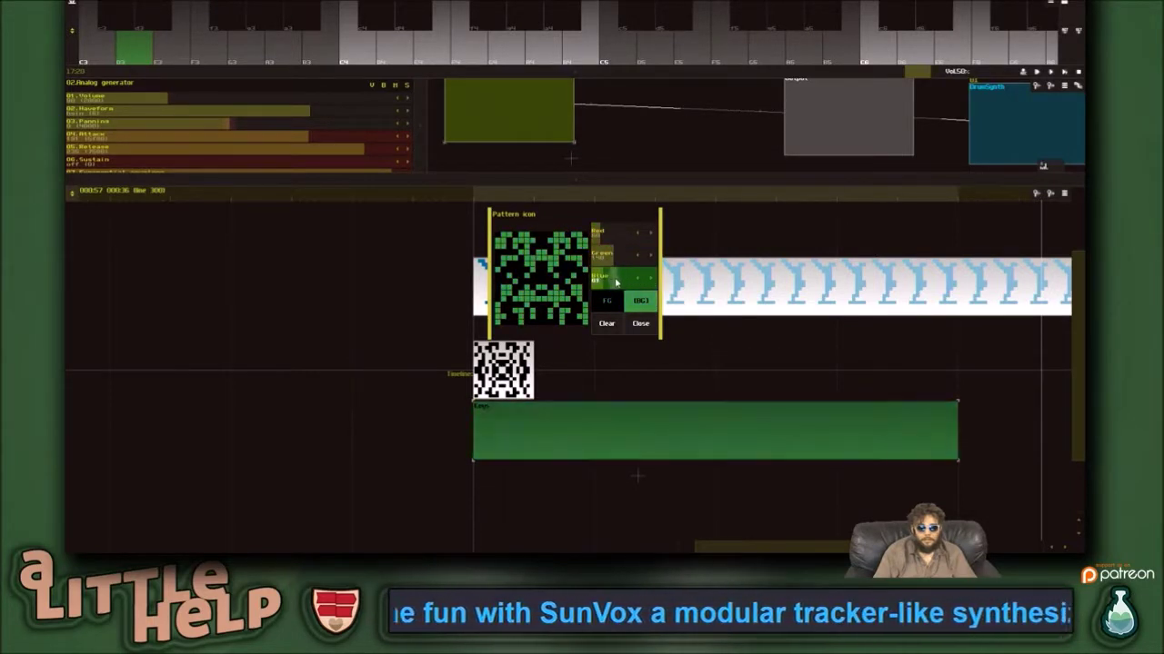
{"action": "left_click", "coordinate": [640, 324]}
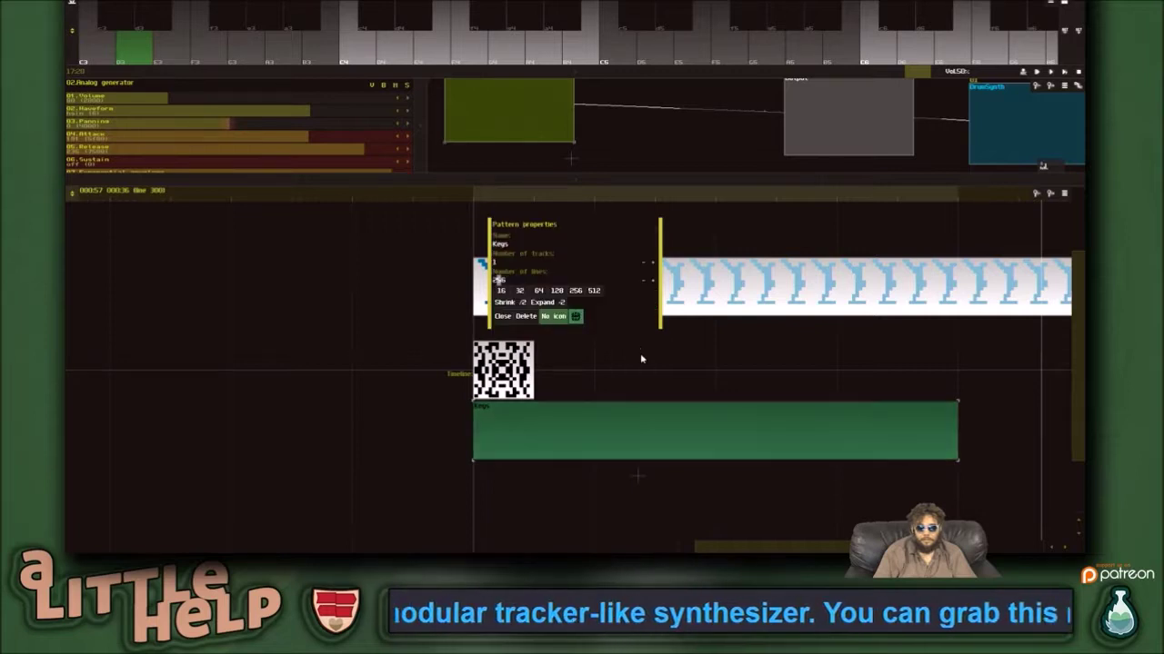
{"action": "left_click", "coordinate": [505, 316]}
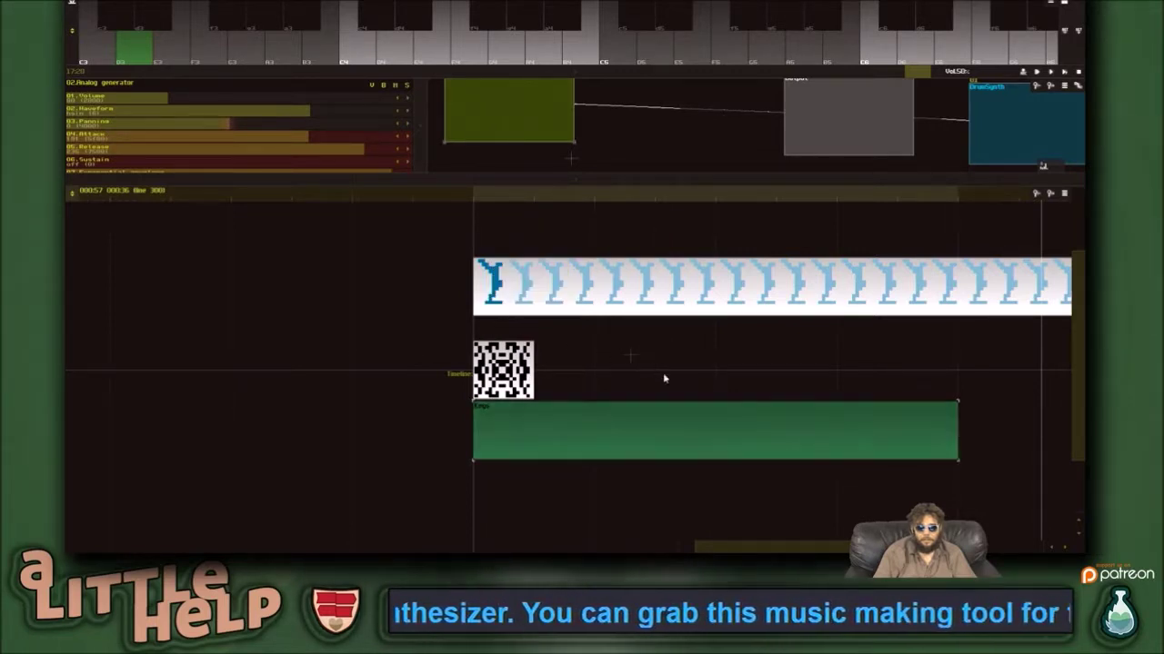
- Enlarge the module view again and play a B4 note through Analog generator2
{"action": "scroll", "coordinate": [718, 395], "scroll_direction": "up", "scroll_amount": 2}
{"action": "left_click_drag", "start_coordinate": [593, 183], "coordinate": [599, 370]}
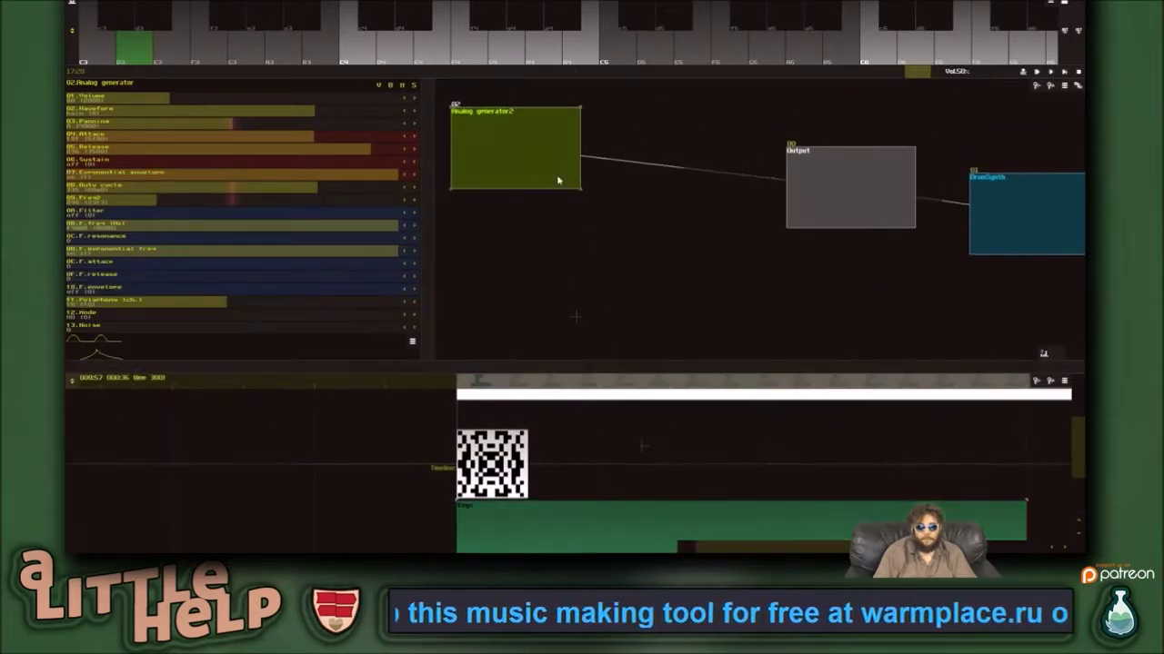
{"action": "left_click", "coordinate": [580, 45]}
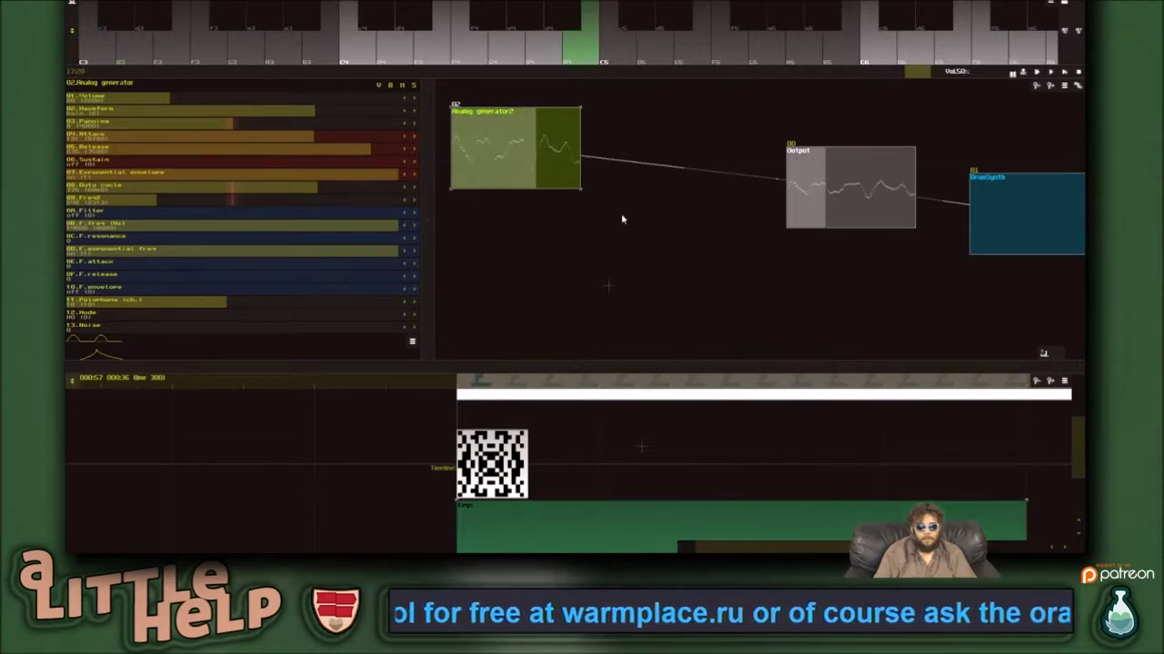
- Examine the Keys pattern's recorded notes down to line 192 in an enlarged pattern editor and bring back the module view
{"action": "left_click", "coordinate": [584, 70]}
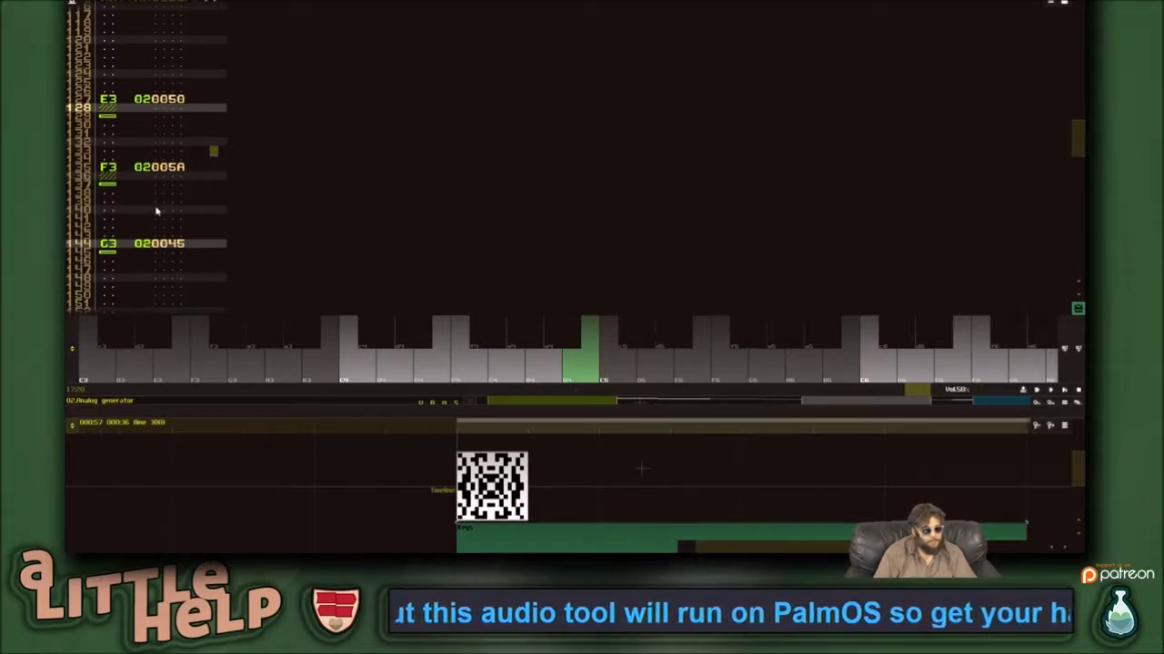
{"action": "scroll", "coordinate": [272, 193], "scroll_direction": "down", "scroll_amount": 2}
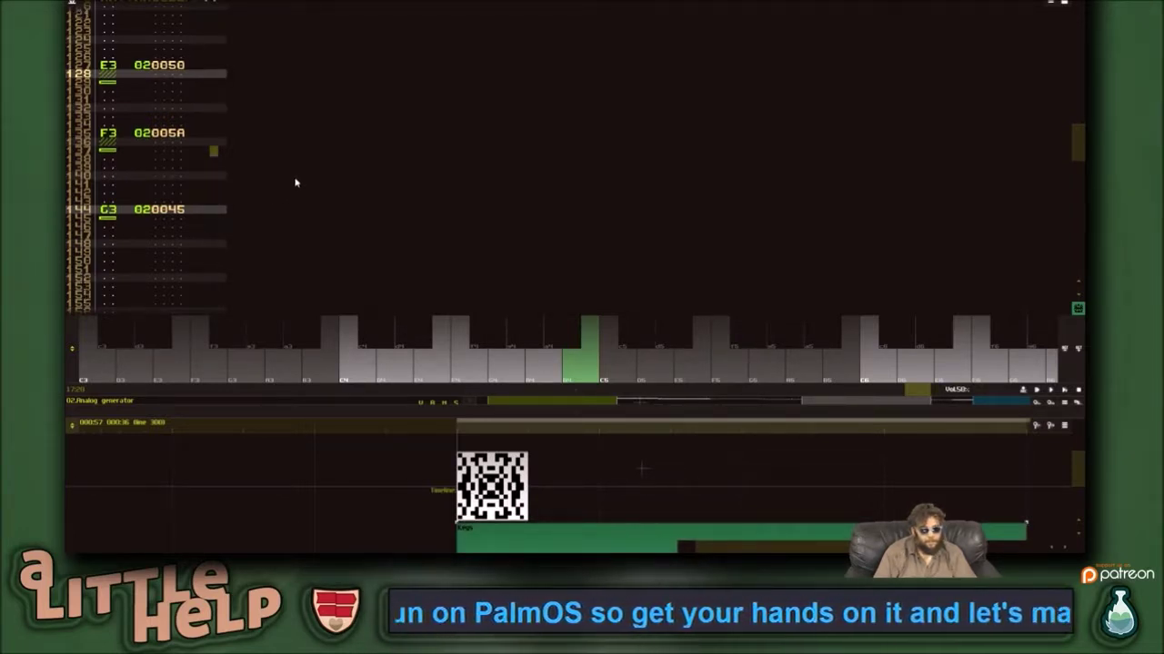
{"action": "scroll", "coordinate": [298, 201], "scroll_direction": "down", "scroll_amount": 10}
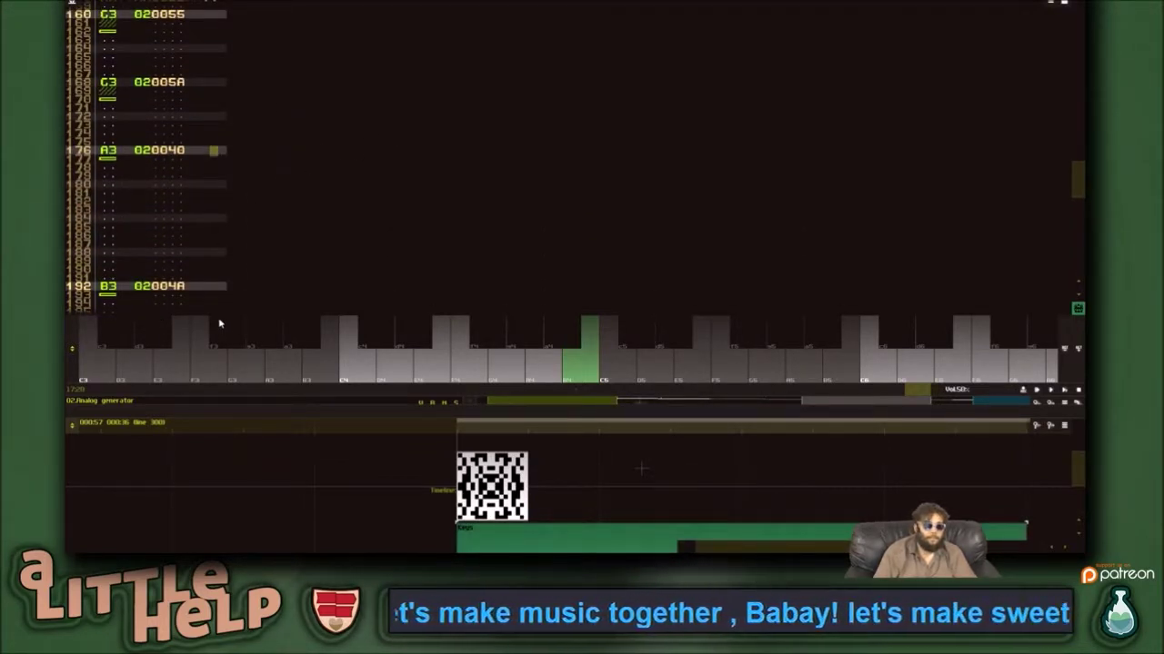
{"action": "left_click_drag", "start_coordinate": [361, 392], "coordinate": [545, 297]}
{"action": "left_click_drag", "start_coordinate": [261, 411], "coordinate": [253, 472]}
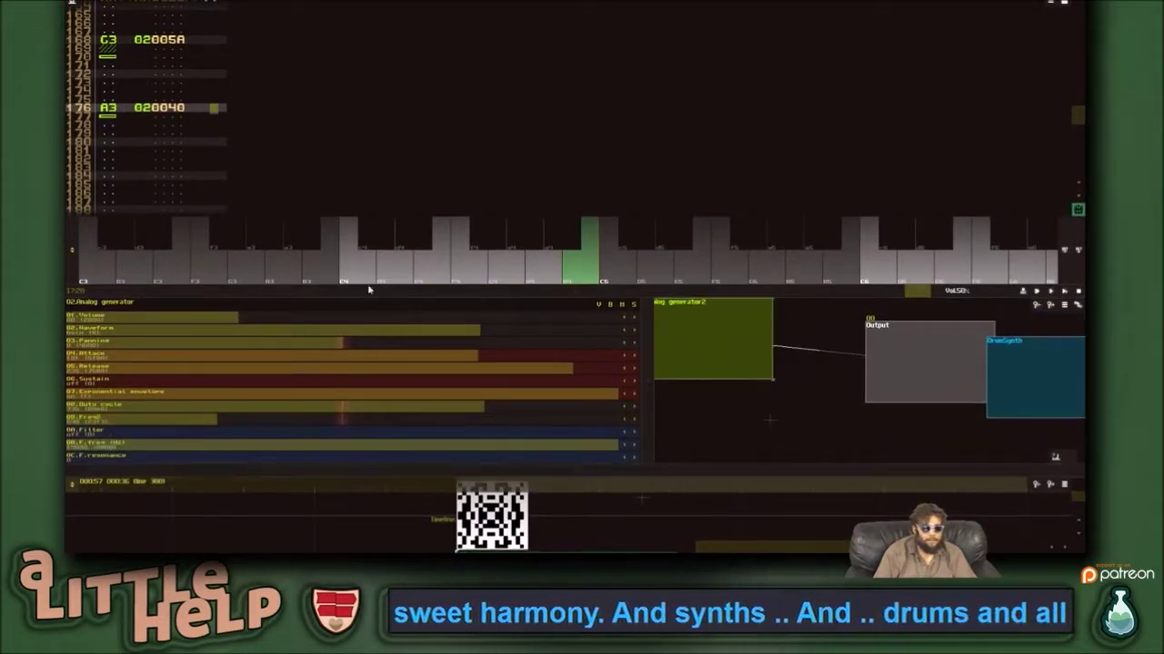
{"action": "scroll", "coordinate": [600, 102], "scroll_direction": "up", "scroll_amount": 1}
- Hide the open SunVox and browser windows to show the Windows desktop
{"action": "key", "text": "alt+Tab"}
{"action": "key", "text": "alt+Tab"}
{"action": "key", "text": "alt+Tab"}
{"action": "key", "text": "alt+Tab"}
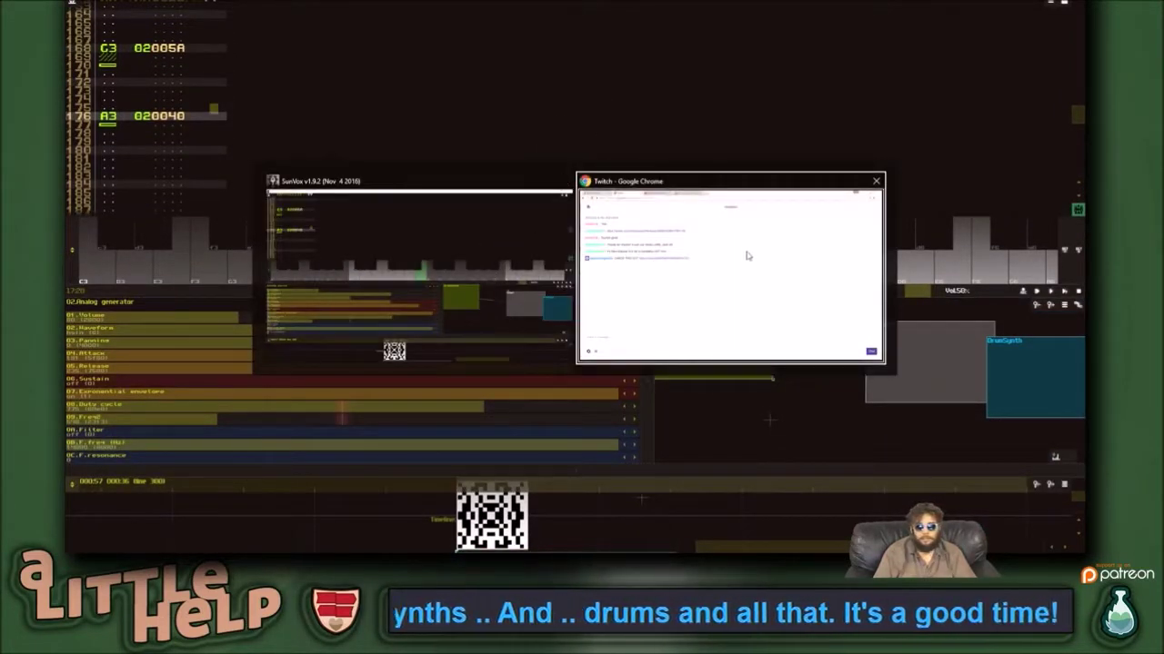
{"action": "key", "text": "super+d"}
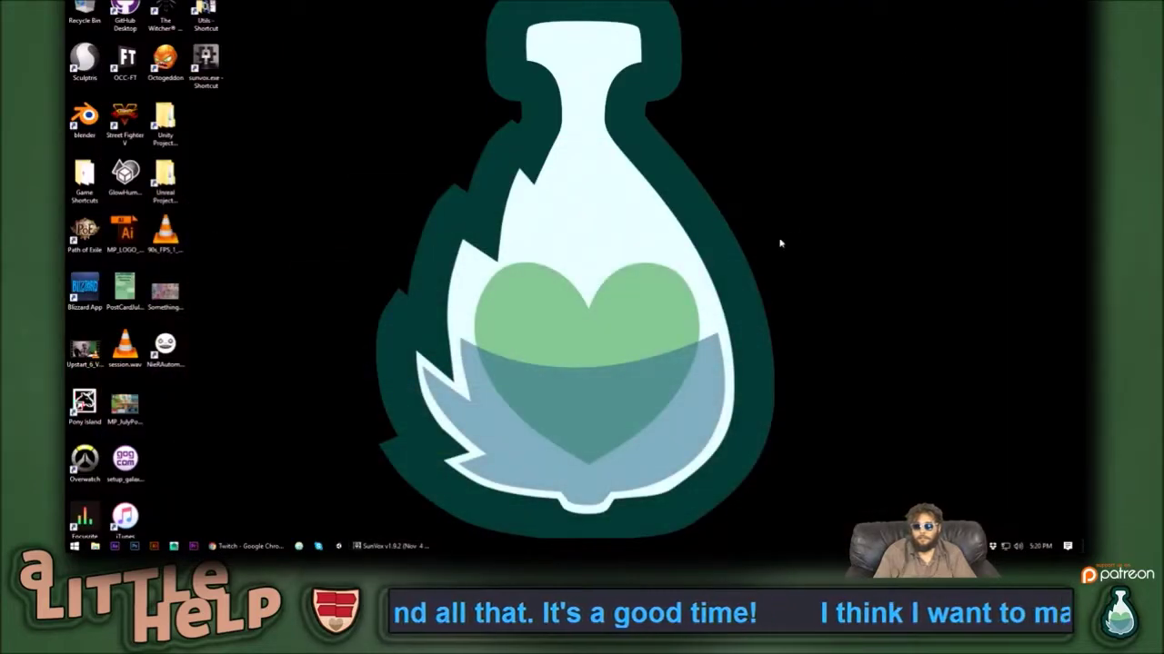
- Open Steam and log out of the current account by changing the user
{"action": "key", "text": "super"}
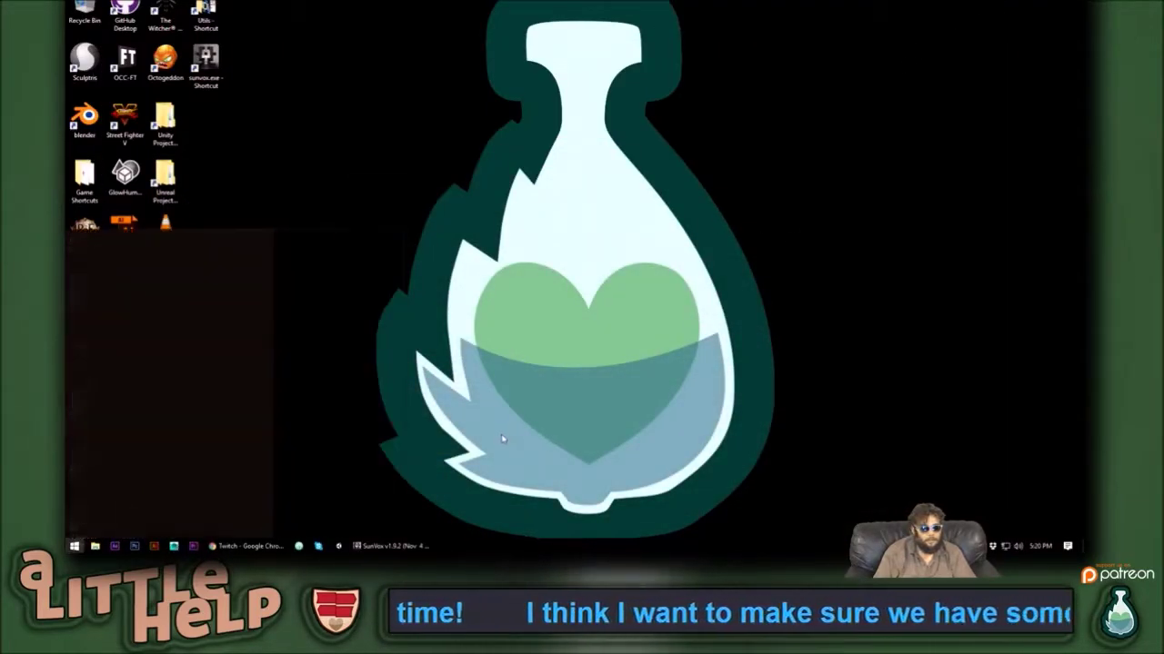
{"action": "type", "text": "stea"}
{"action": "key", "text": "Return"}
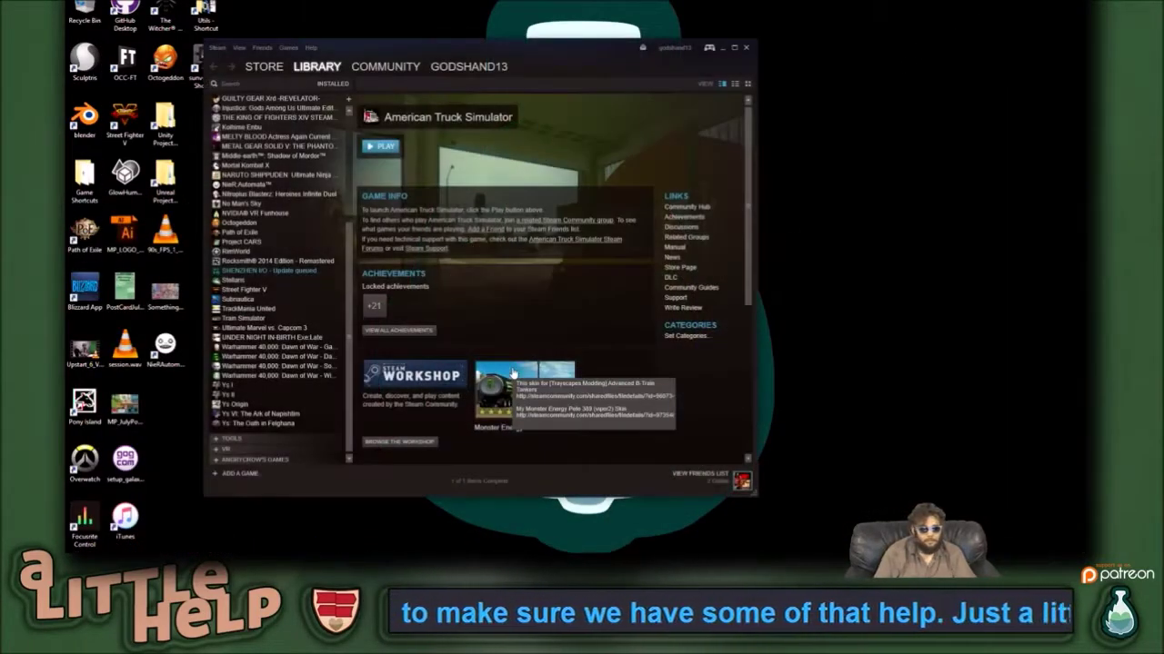
{"action": "left_click", "coordinate": [673, 48]}
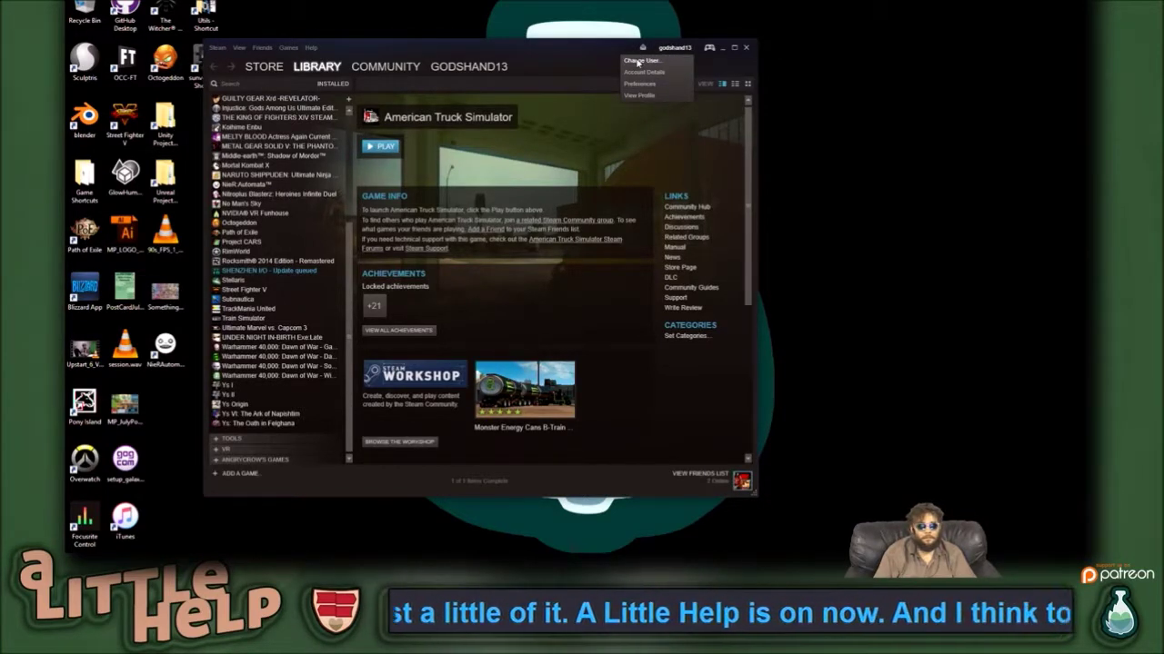
{"action": "left_click", "coordinate": [639, 60]}
{"action": "left_click", "coordinate": [553, 293]}
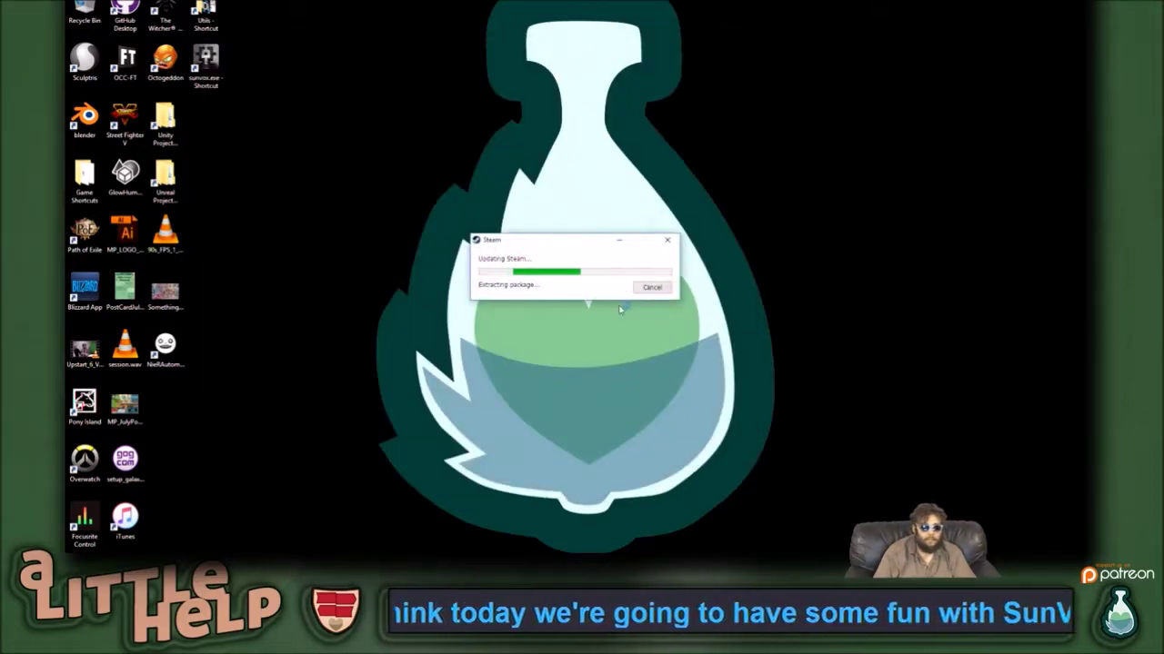
- Switch back to SunVox and play a C3 note through Analog generator2
{"action": "key", "text": "alt+Tab"}
{"action": "key", "text": "alt+Tab"}
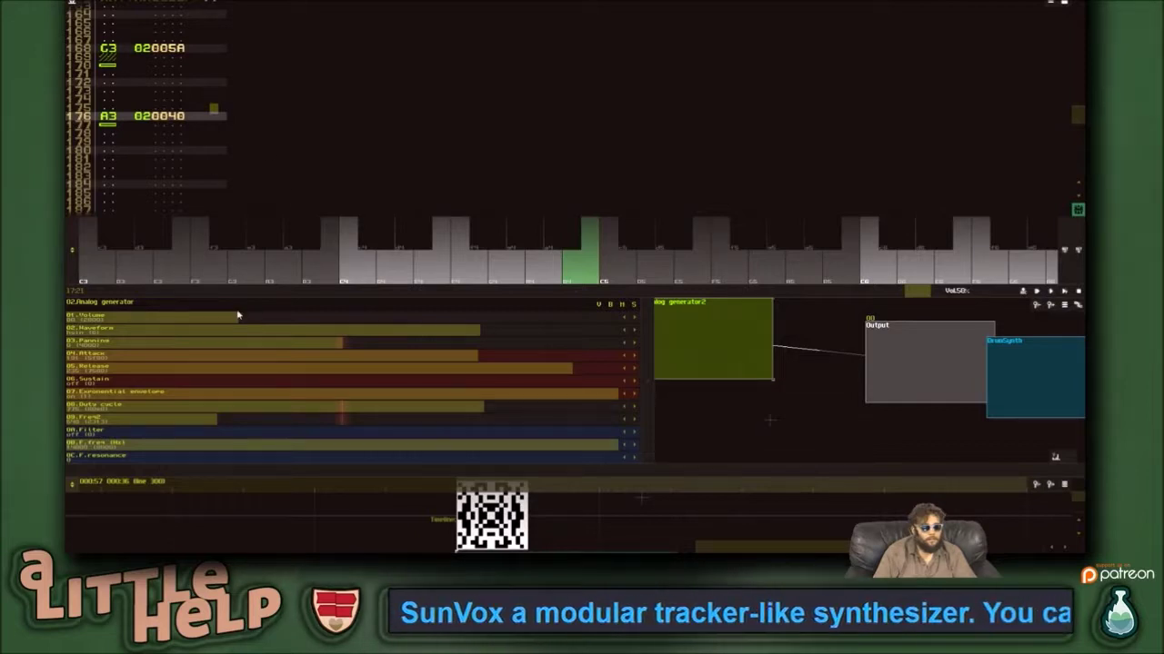
{"action": "left_click", "coordinate": [108, 272]}
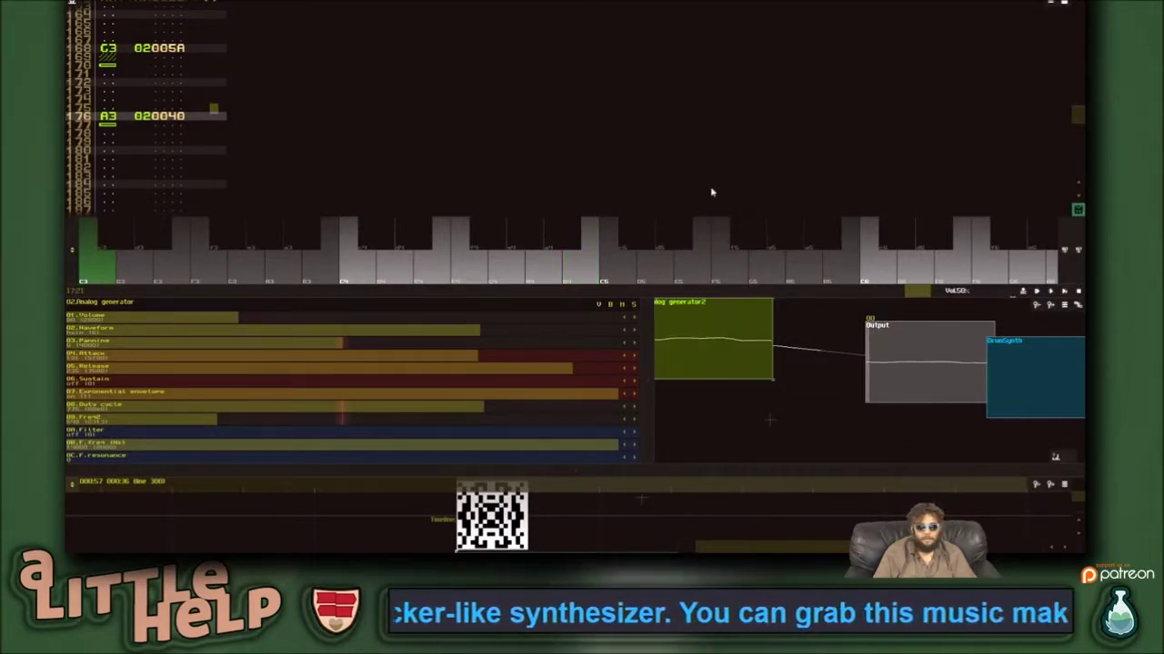
- Enlarge the timeline to reveal the Keys pattern and play the project from the start
{"action": "scroll", "coordinate": [383, 91], "scroll_direction": "up", "scroll_amount": 11}
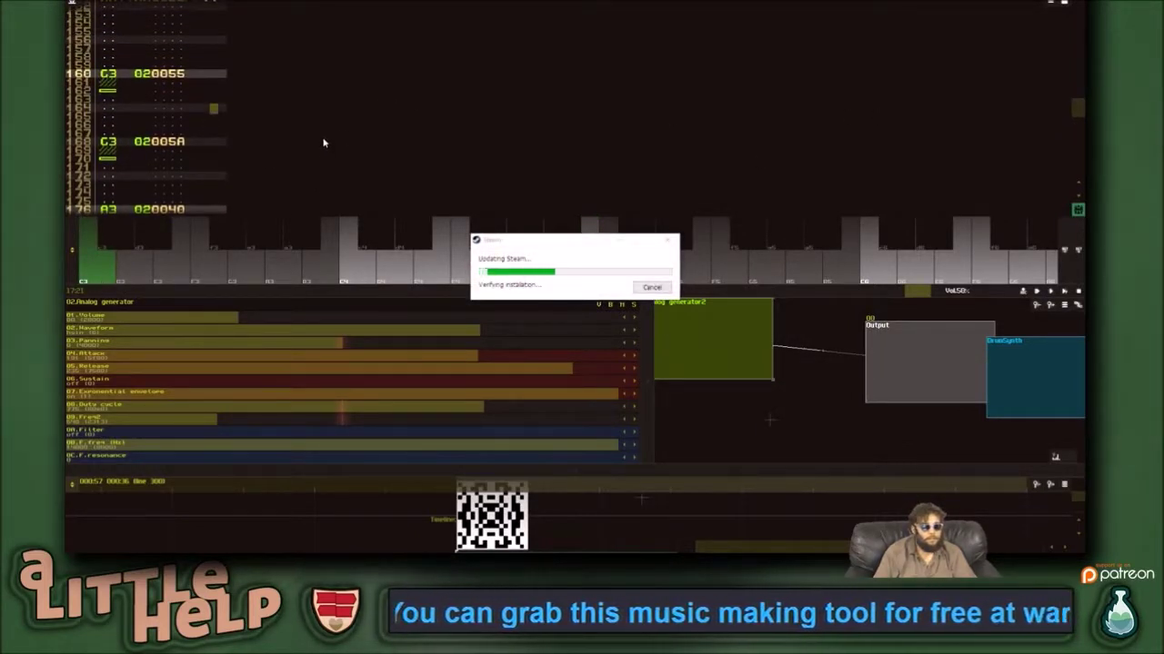
{"action": "scroll", "coordinate": [384, 103], "scroll_direction": "up", "scroll_amount": 3}
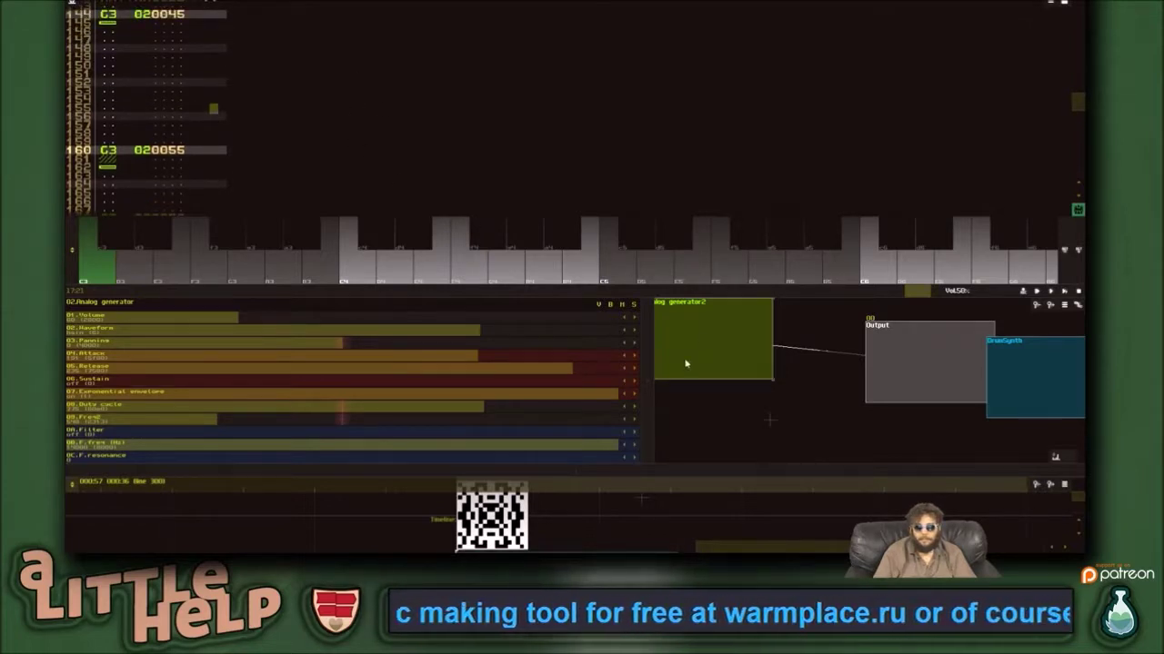
{"action": "left_click_drag", "start_coordinate": [714, 483], "coordinate": [699, 395]}
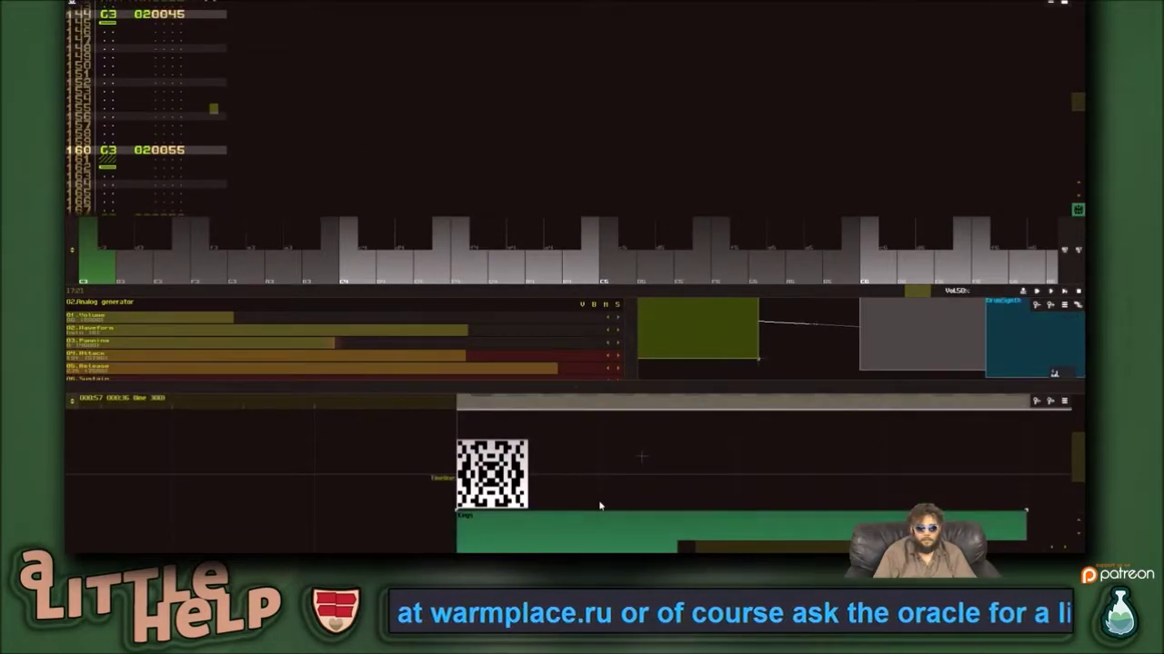
{"action": "left_click", "coordinate": [1062, 292]}
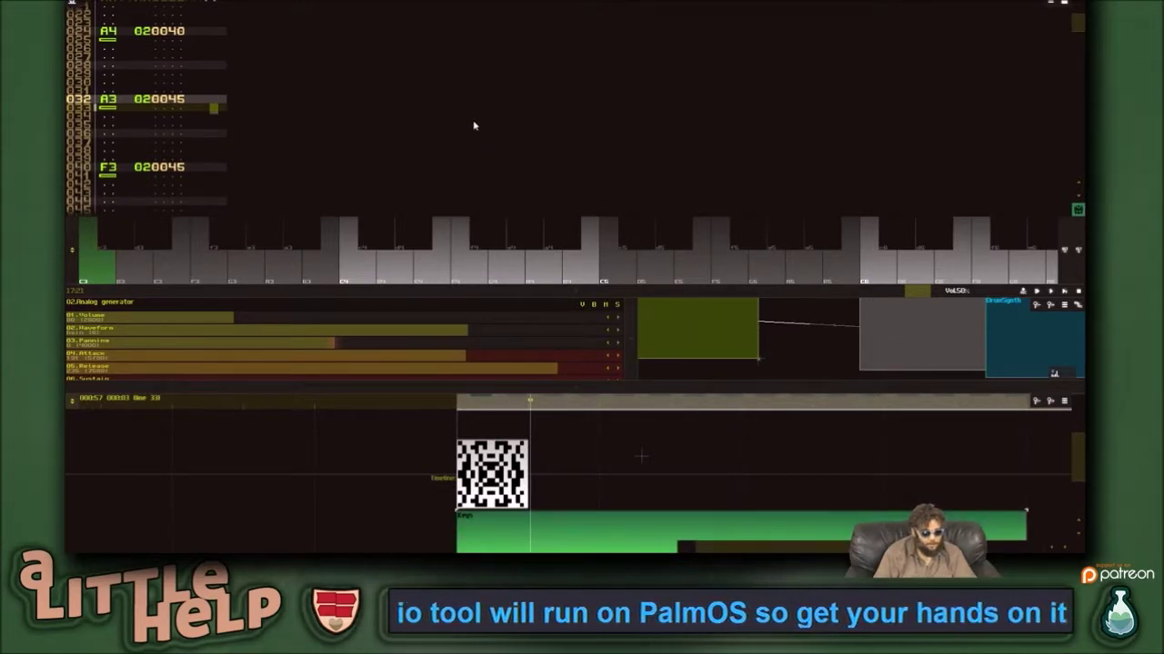
- Switch to the Twitch chat in Chrome, open the linked Shovel Knight Genesis cover and compare it with the DefleMask Yoshi's Island video
{"action": "key", "text": "alt+Tab"}
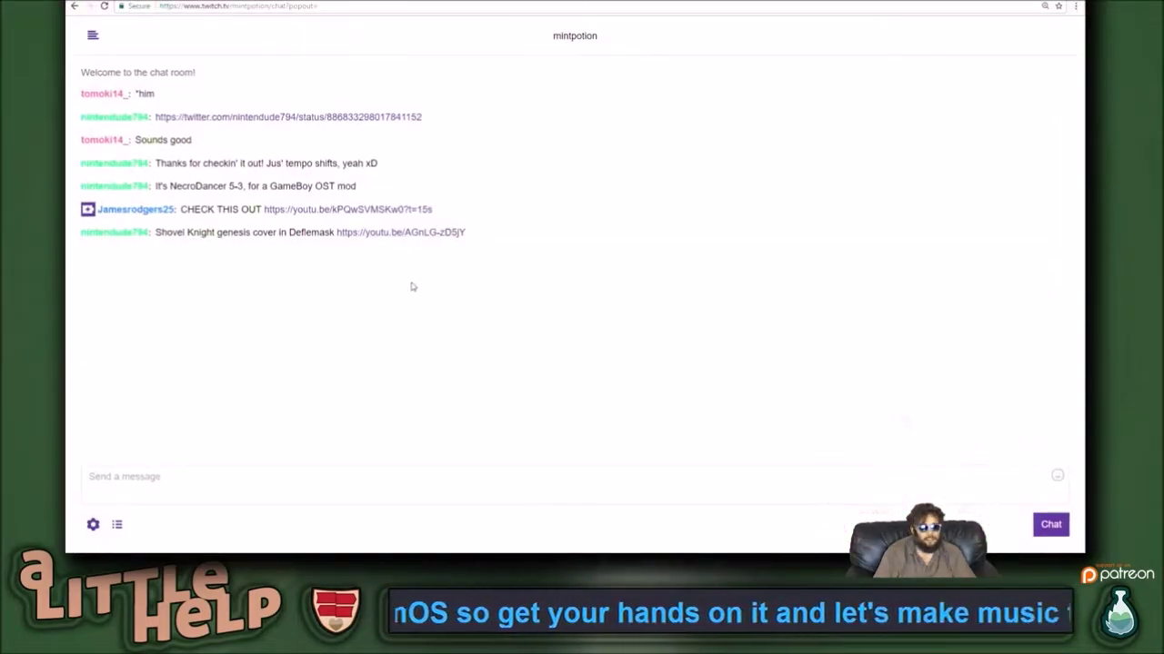
{"action": "left_click", "coordinate": [413, 235]}
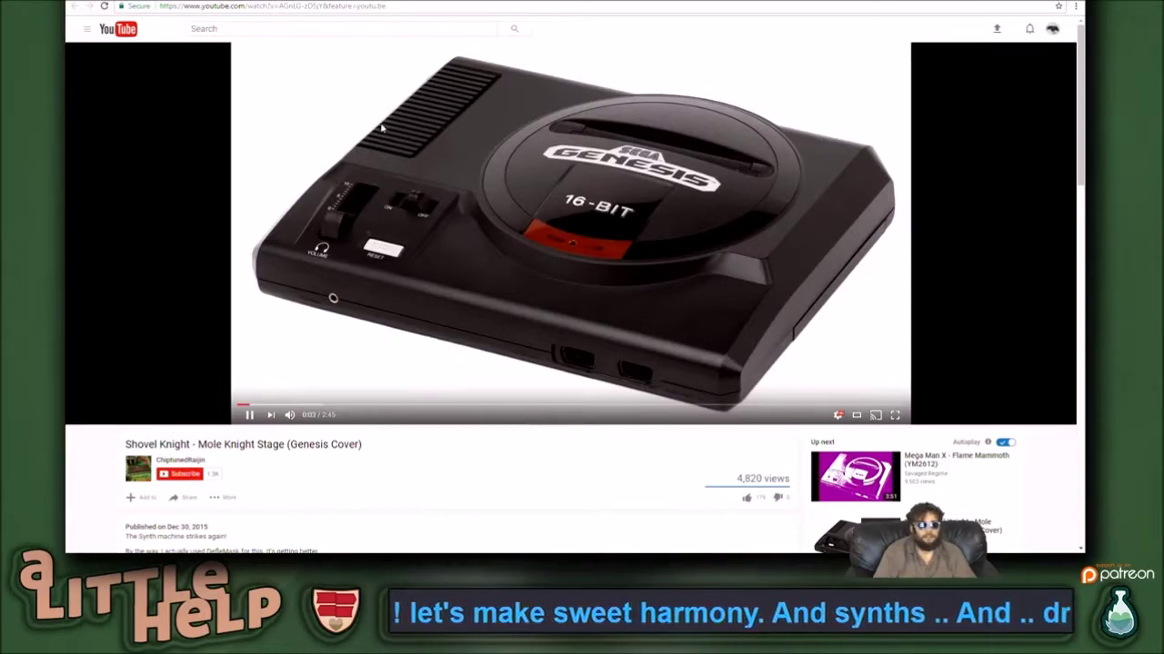
{"action": "left_click", "coordinate": [348, 1]}
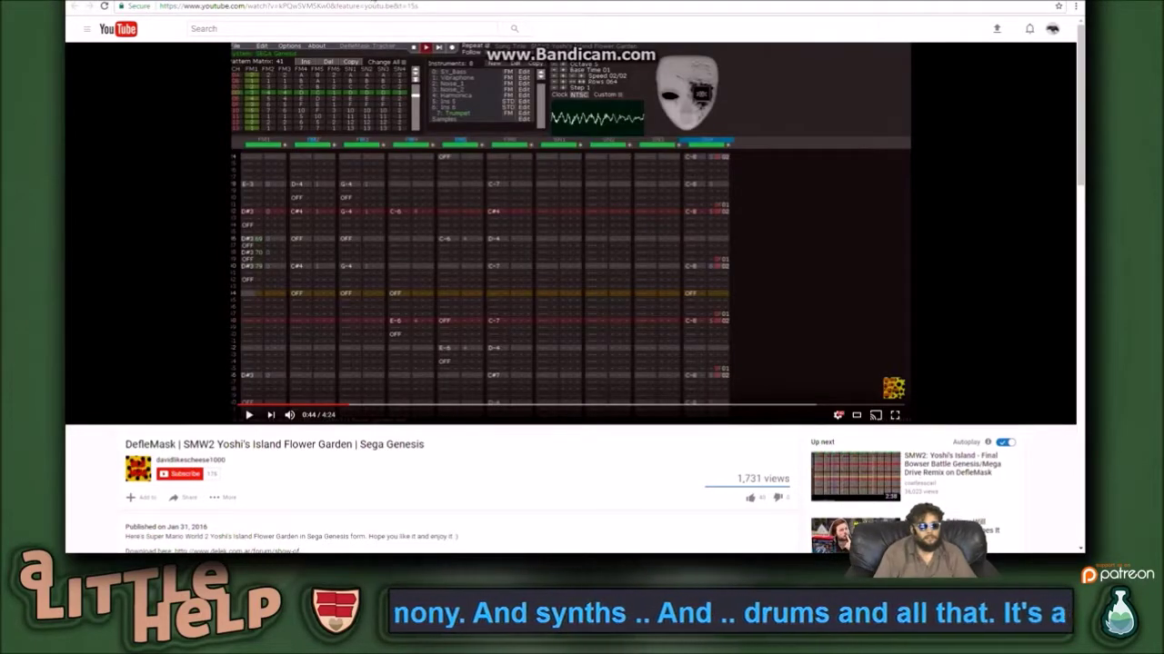
{"action": "left_click", "coordinate": [360, 1]}
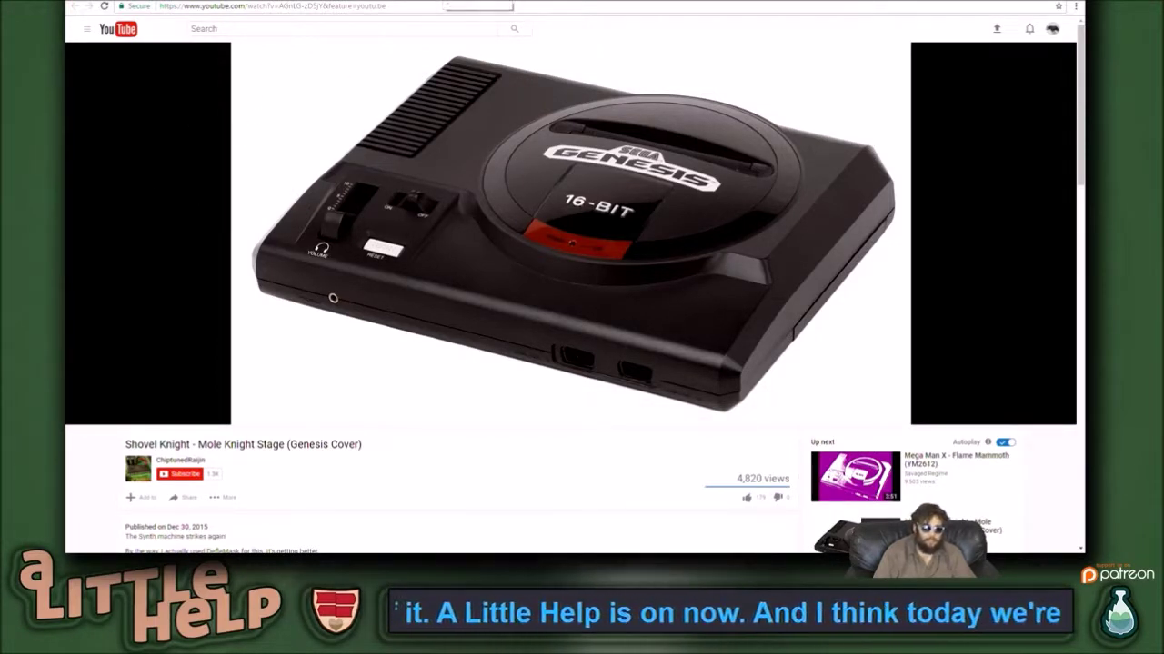
- Search the web for deflemask in a new tab, open the DefleMask Tracker site and examine its home page down to the downloads section
{"action": "key", "text": "ctrl+t"}
{"action": "type", "text": "def"}
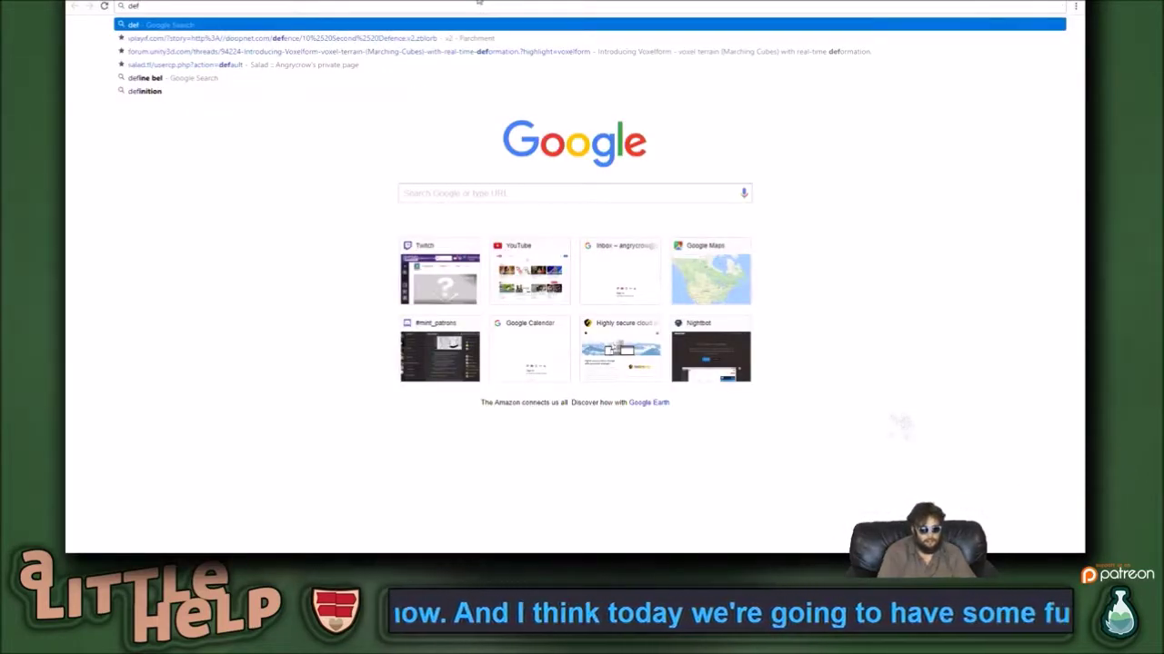
{"action": "type", "text": "lemask"}
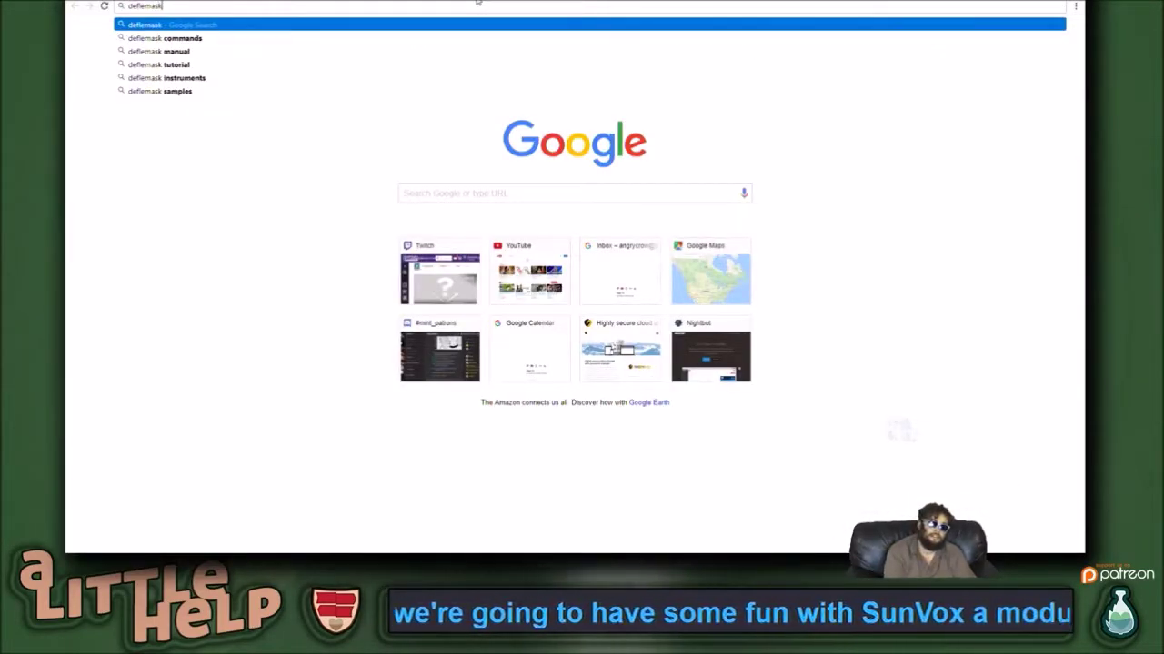
{"action": "key", "text": "Return"}
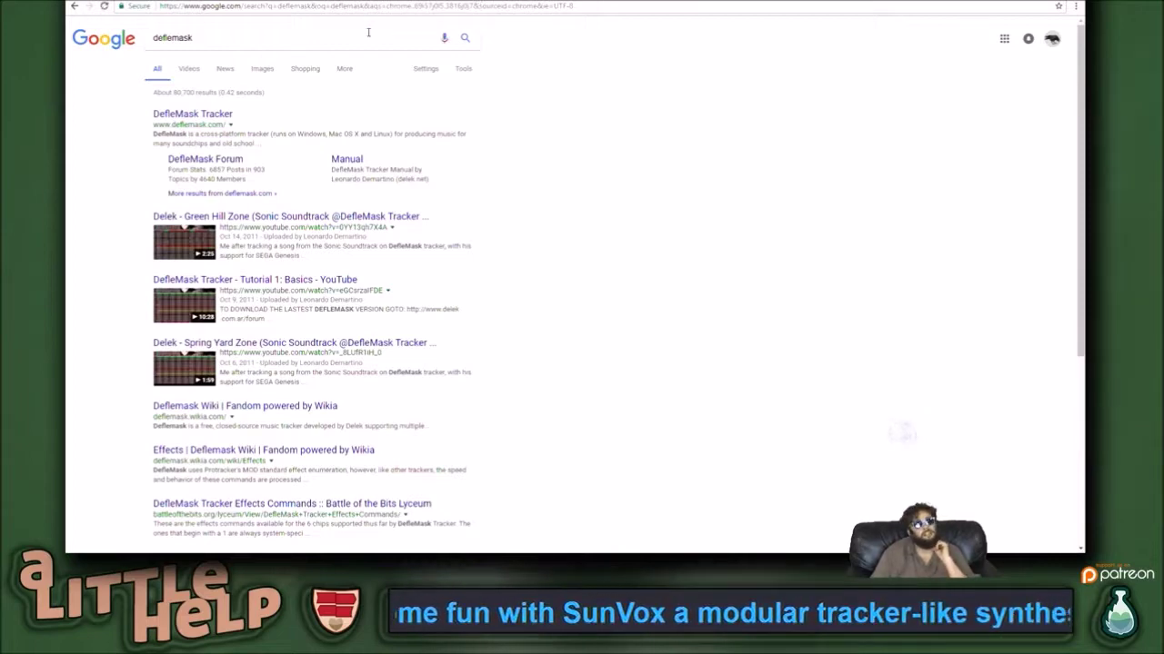
{"action": "left_click", "coordinate": [230, 116]}
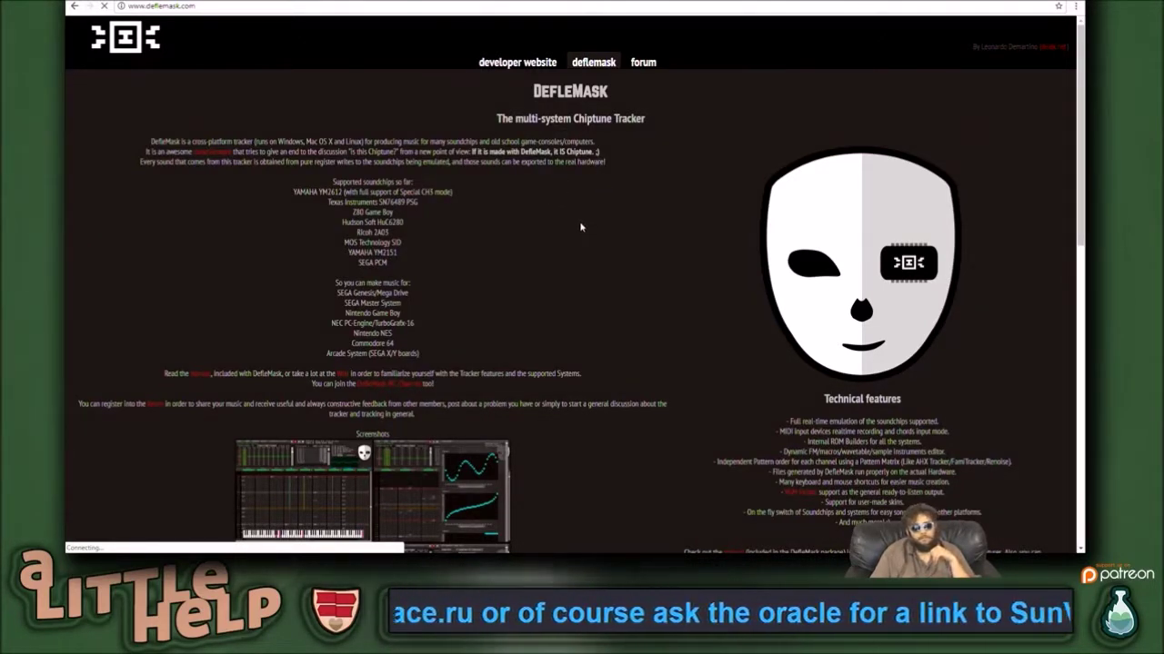
{"action": "scroll", "coordinate": [510, 239], "scroll_direction": "down", "scroll_amount": 3}
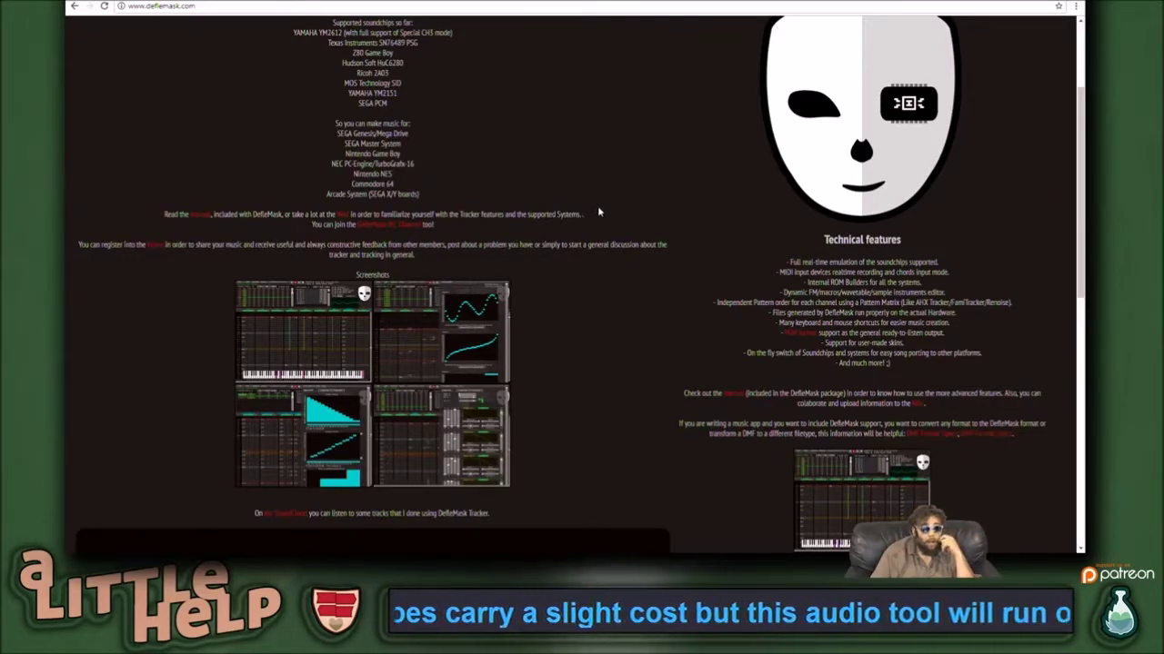
{"action": "scroll", "coordinate": [603, 218], "scroll_direction": "down", "scroll_amount": 3}
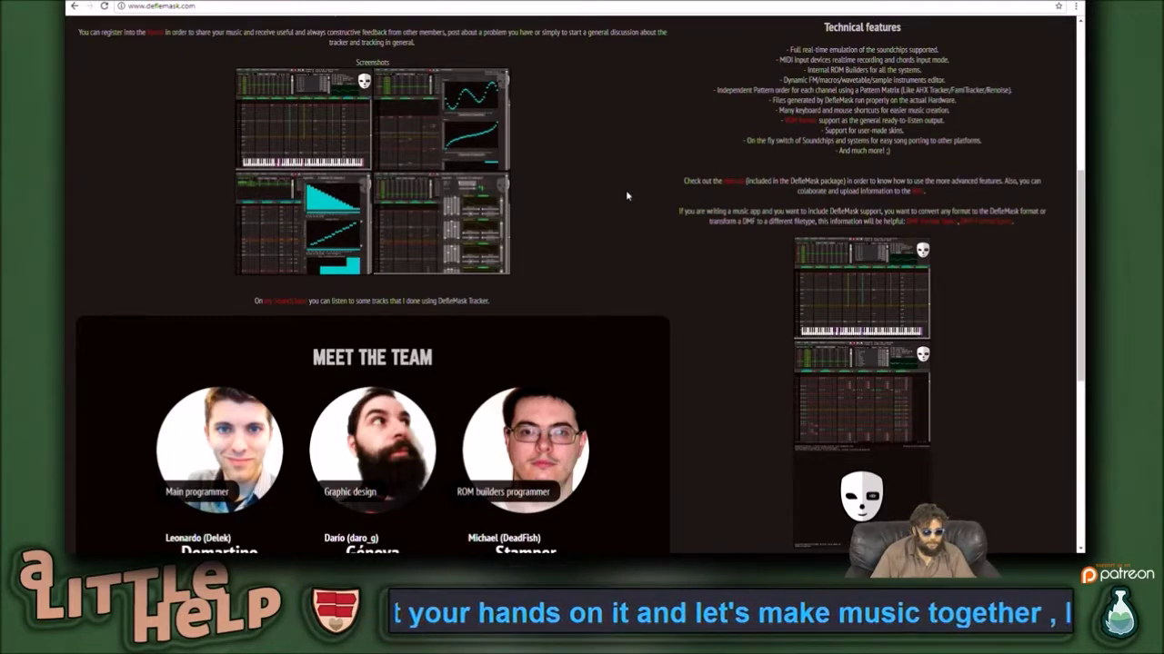
{"action": "scroll", "coordinate": [636, 204], "scroll_direction": "down", "scroll_amount": 5}
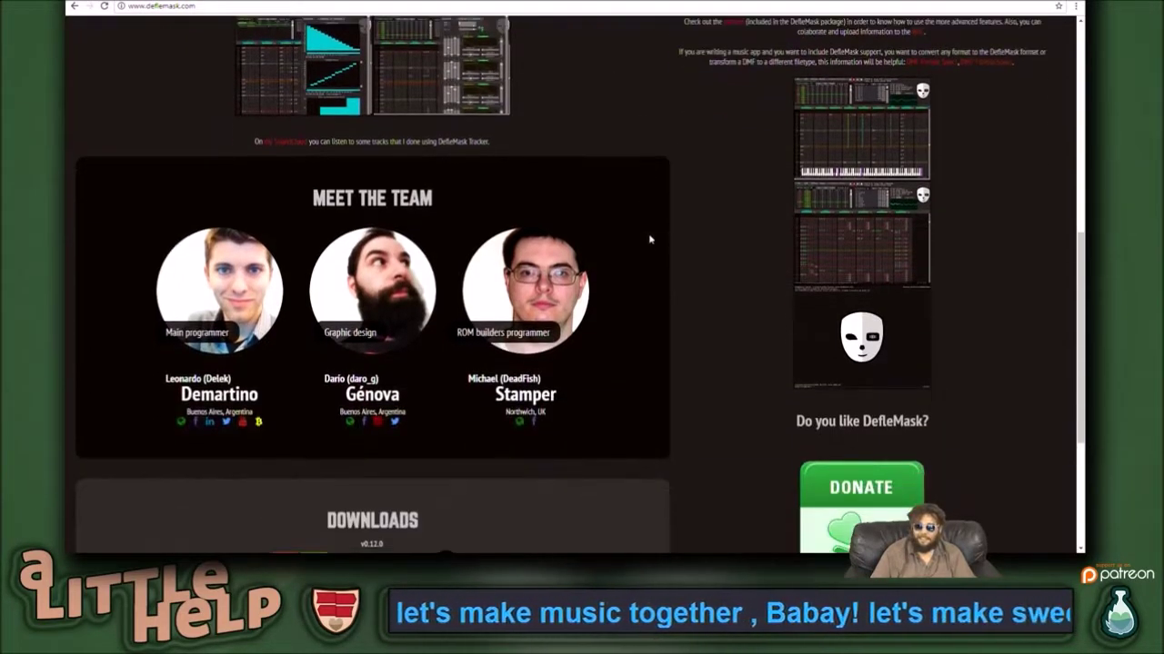